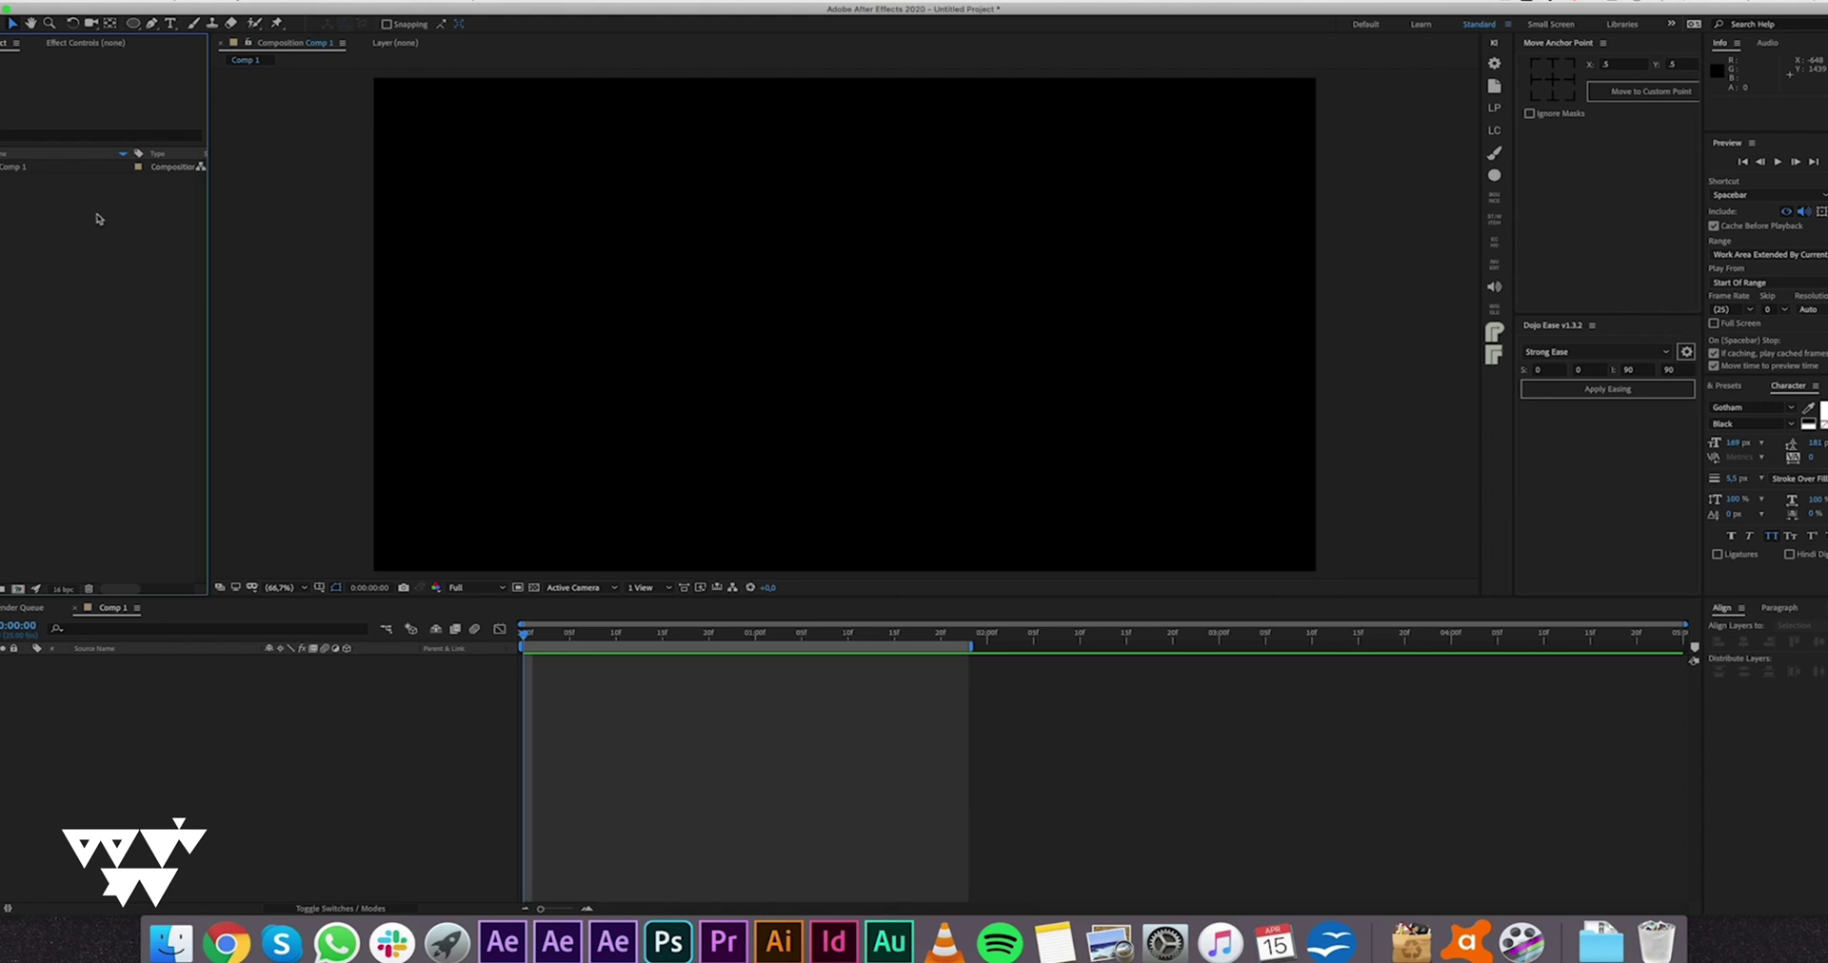
Step: Draw a grey circle in the left part of the composition and set a Position keyframe for it at 0:00:00:00
click(134, 27)
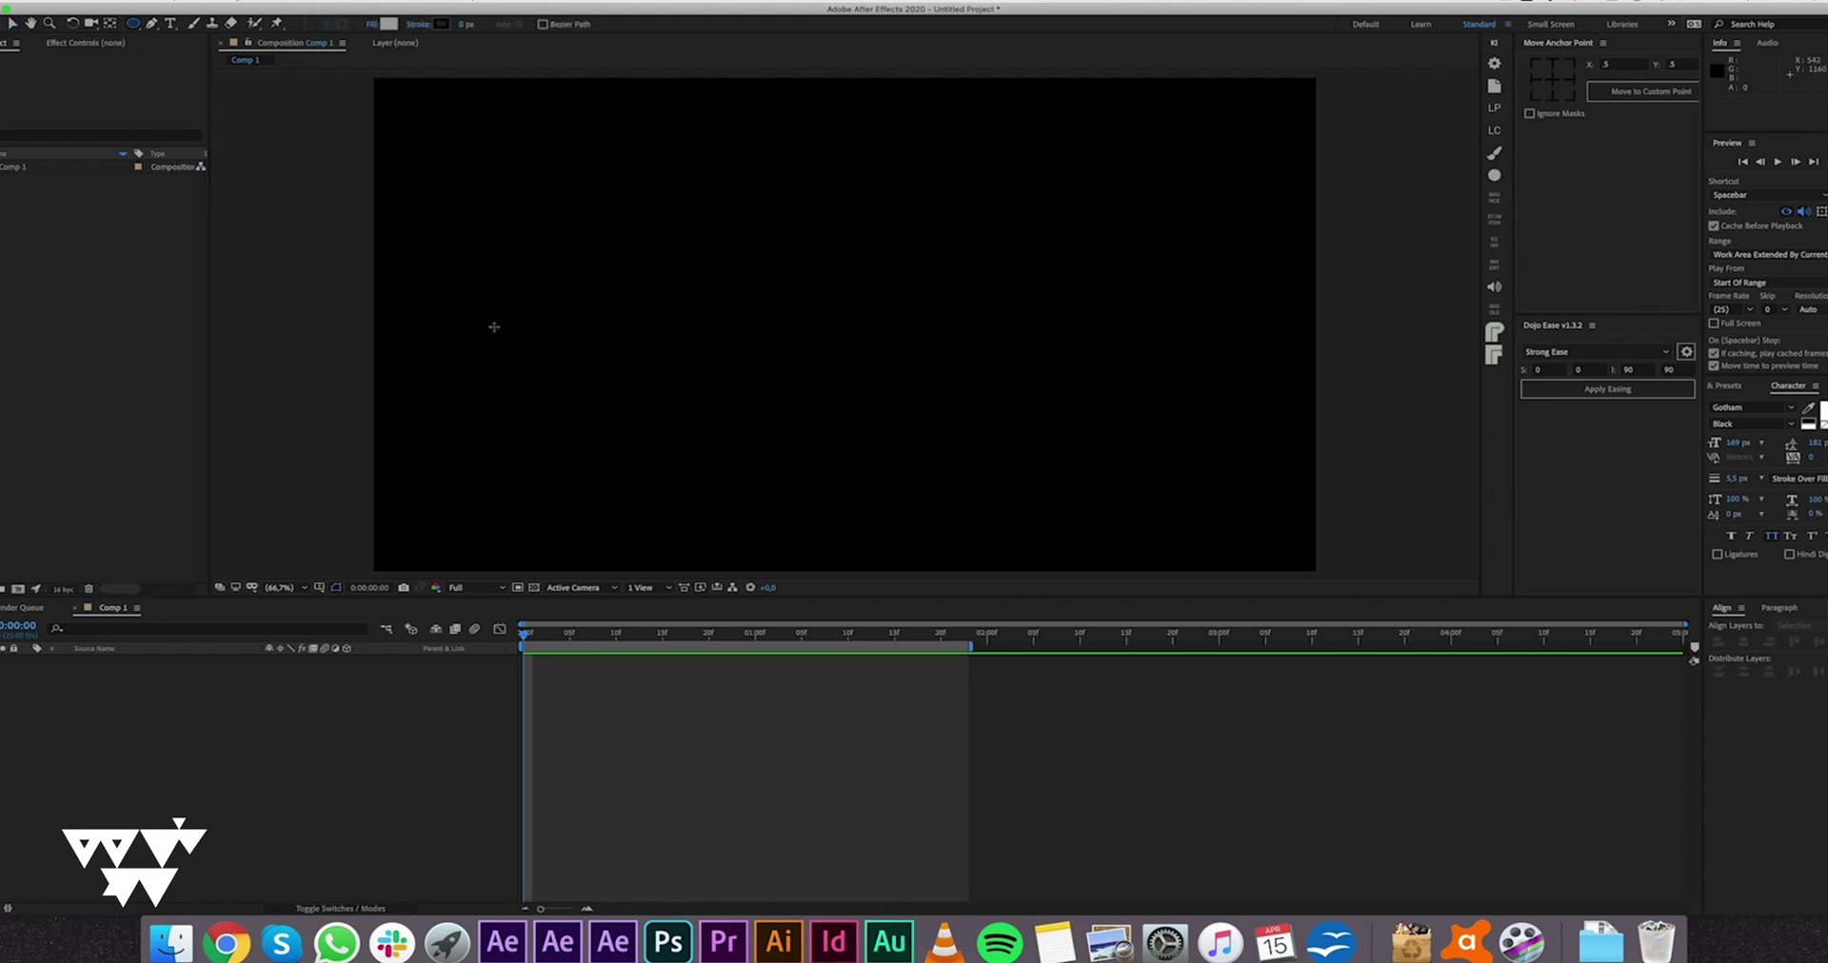
drag(457, 295, 550, 382)
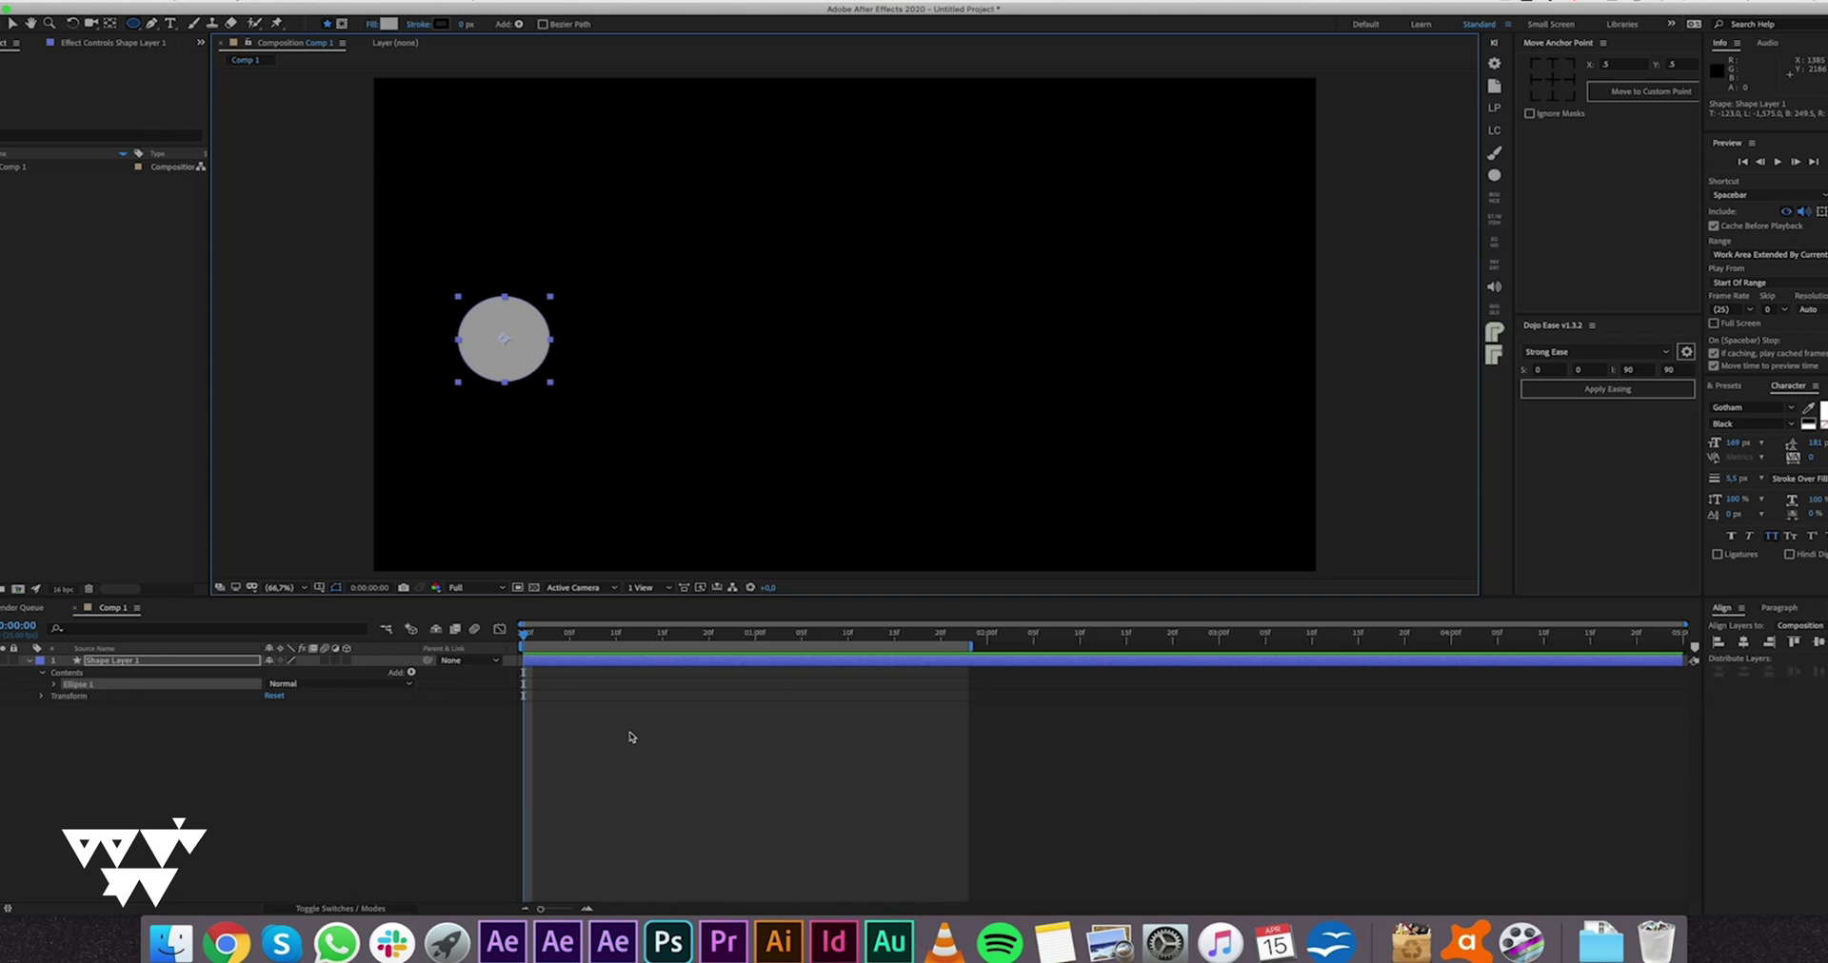
key(p)
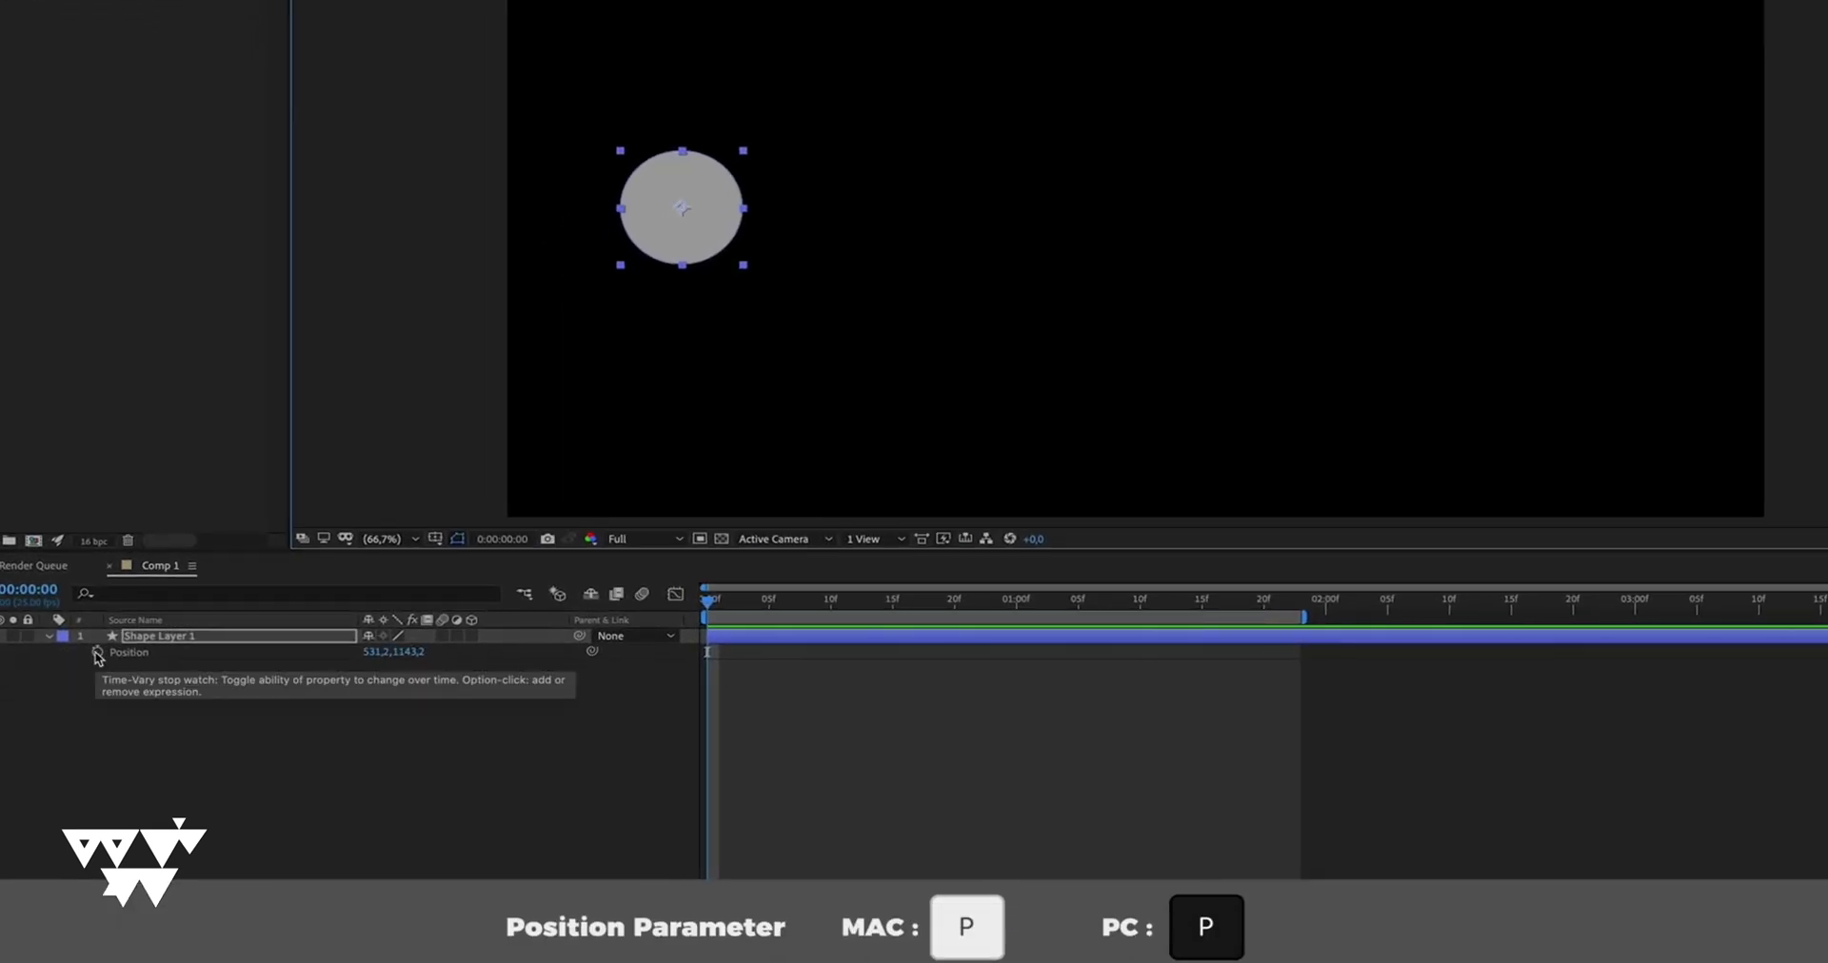
click(96, 653)
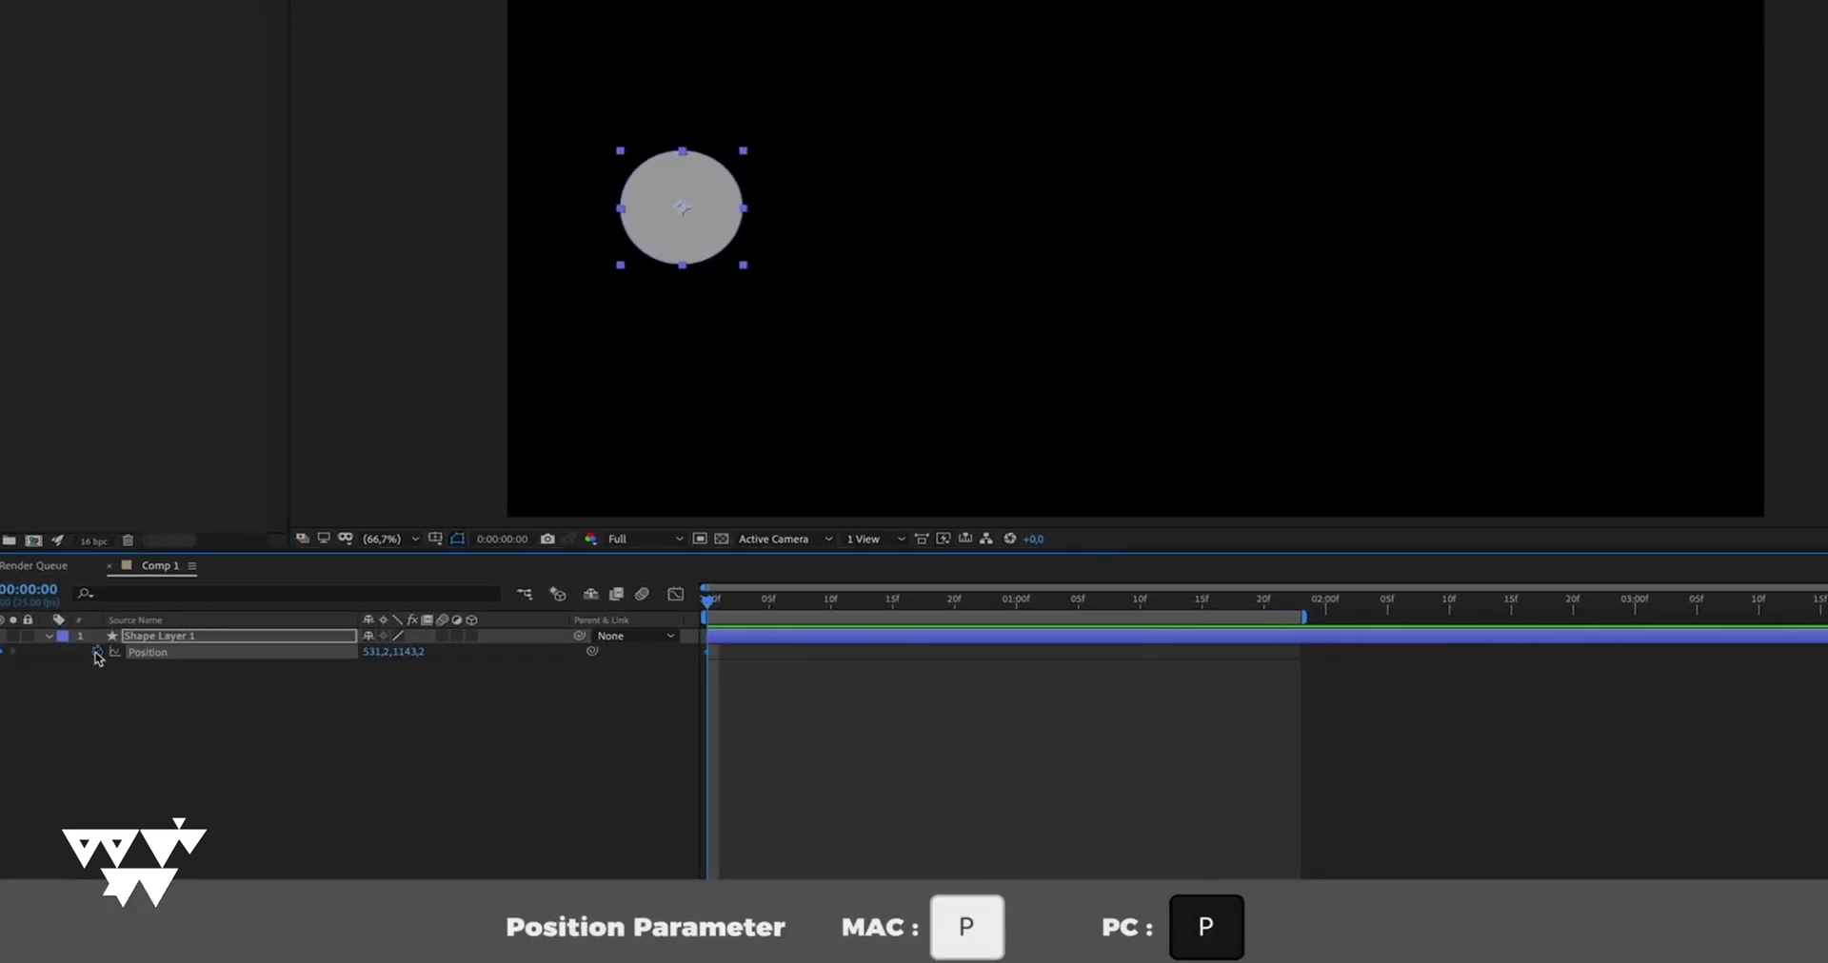
Step: Add a Position keyframe at 0:00:01:14 with the circle moved horizontally across the composition to about 2976, 1143
click(1141, 602)
drag(1145, 604, 1189, 597)
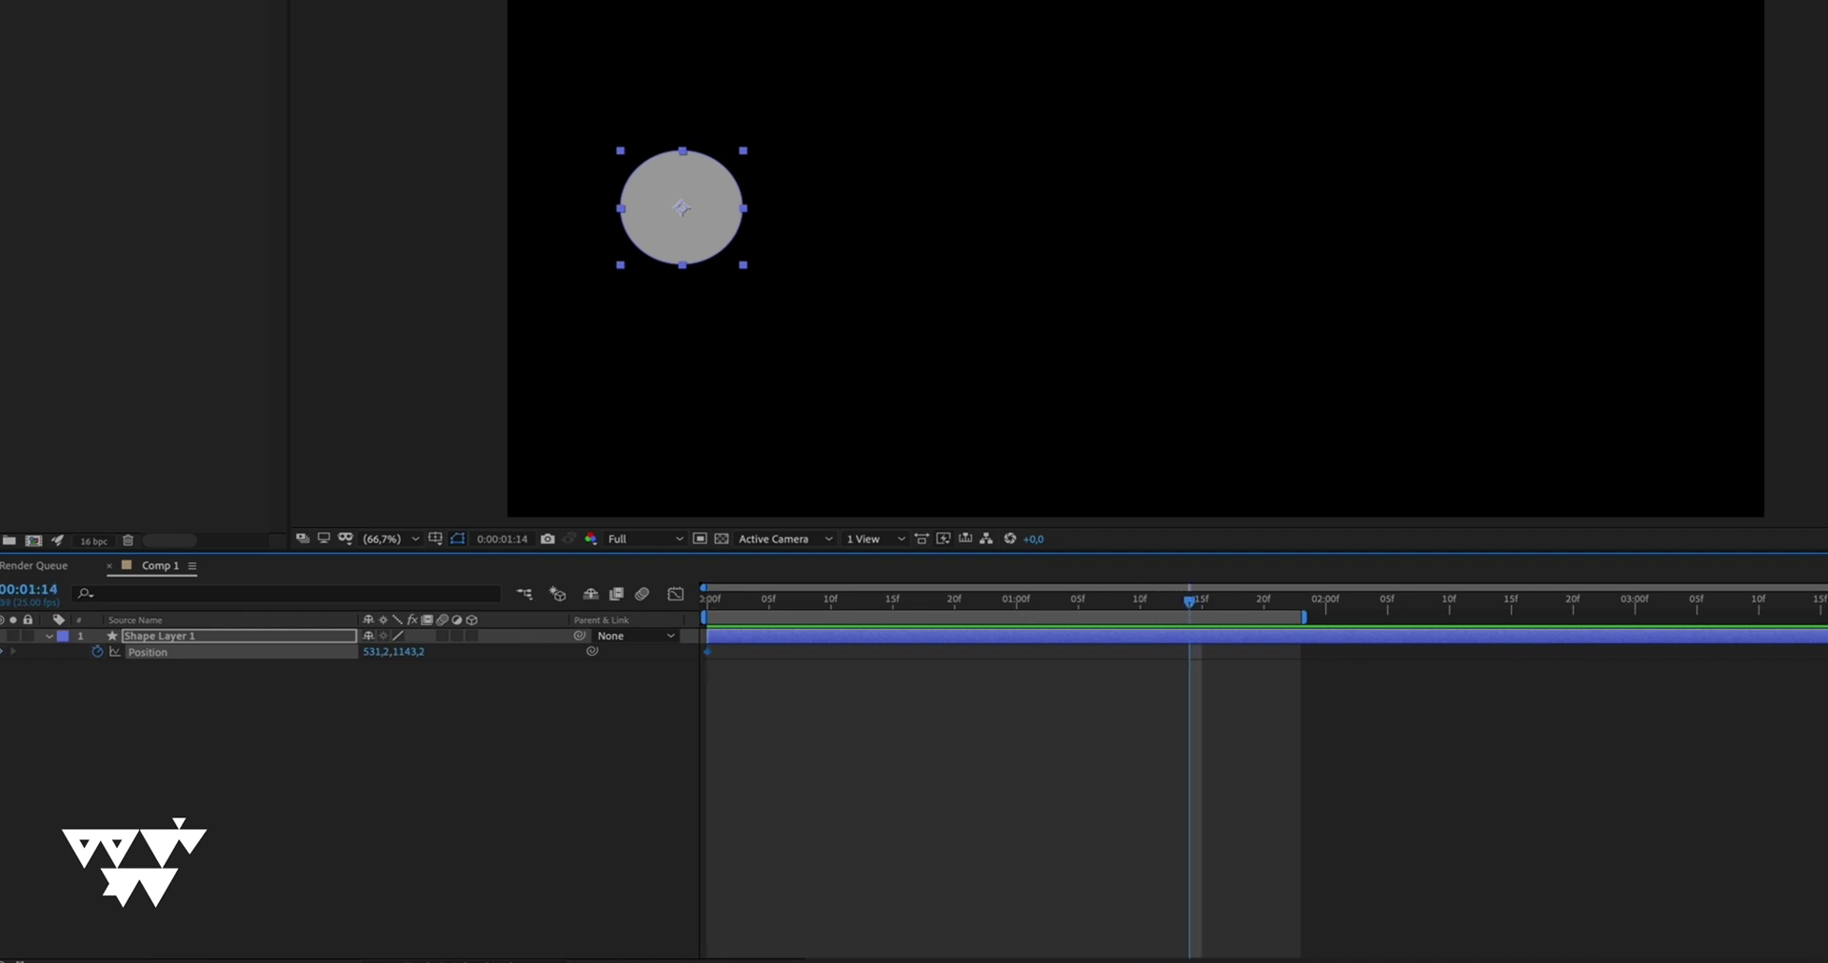
click(3, 653)
drag(692, 184, 1491, 209)
click(565, 779)
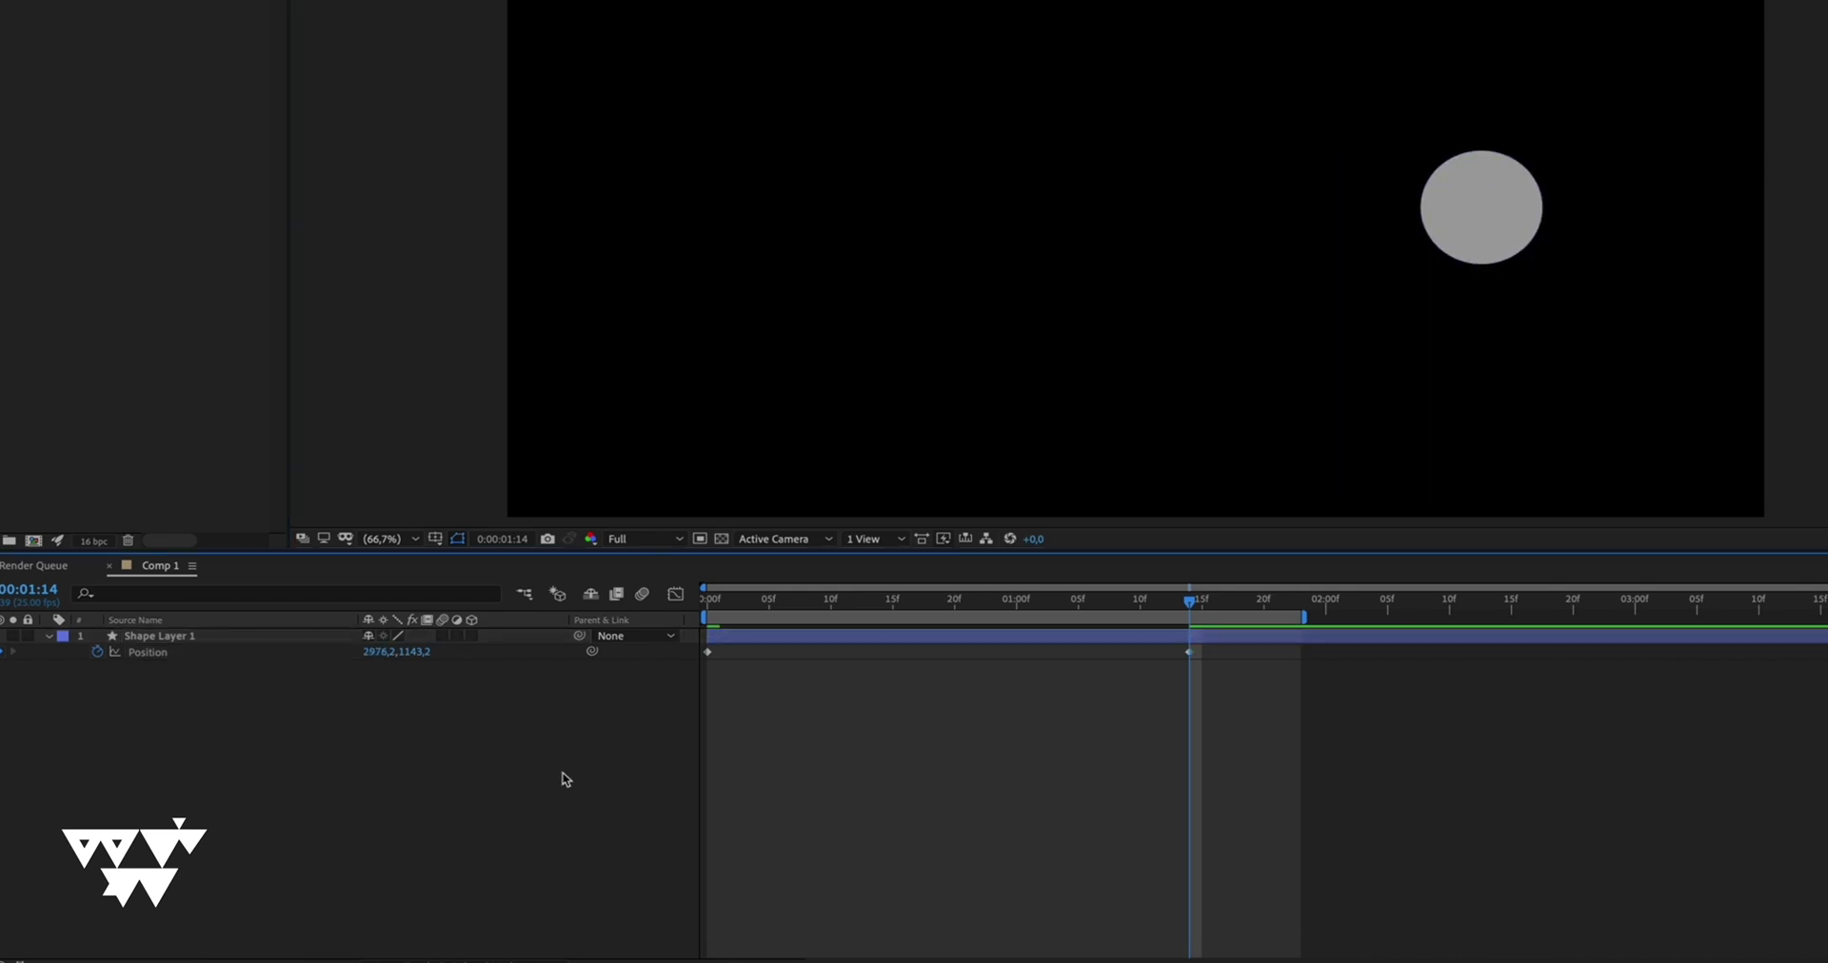
Step: Preview the circle's linear movement and return to the first frame with its Position keyframes selected
key(space)
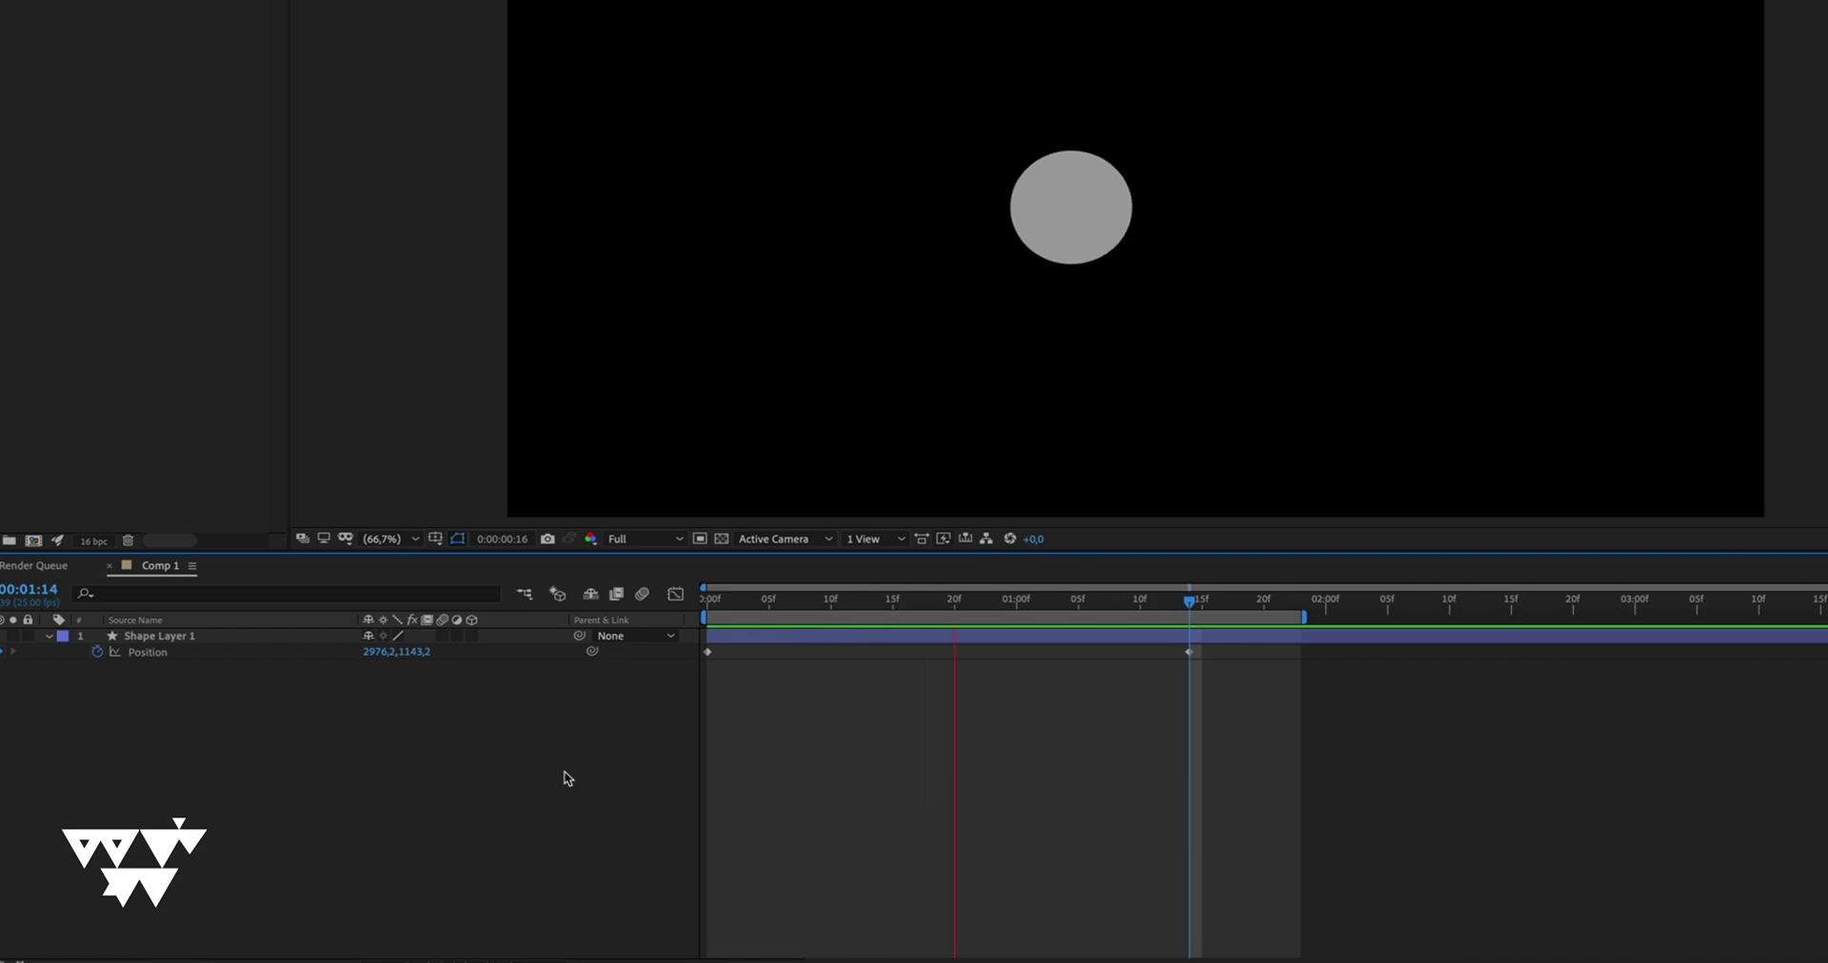
key(Home)
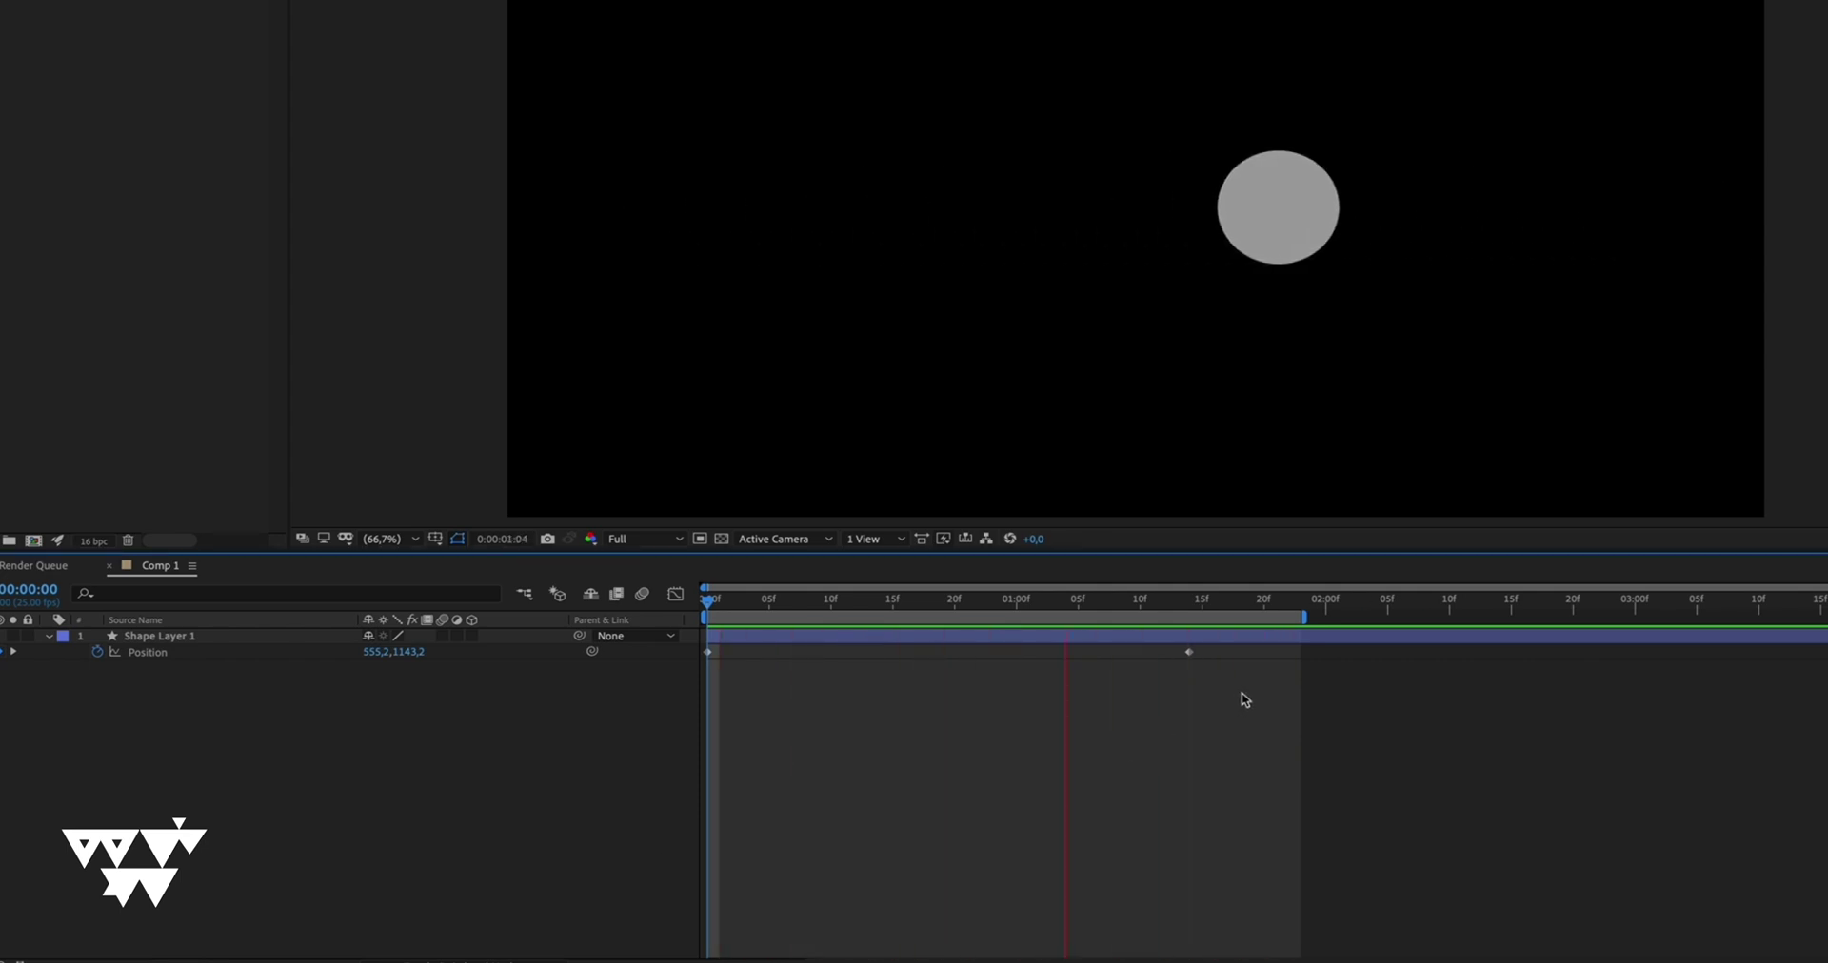
click(1004, 654)
key(space)
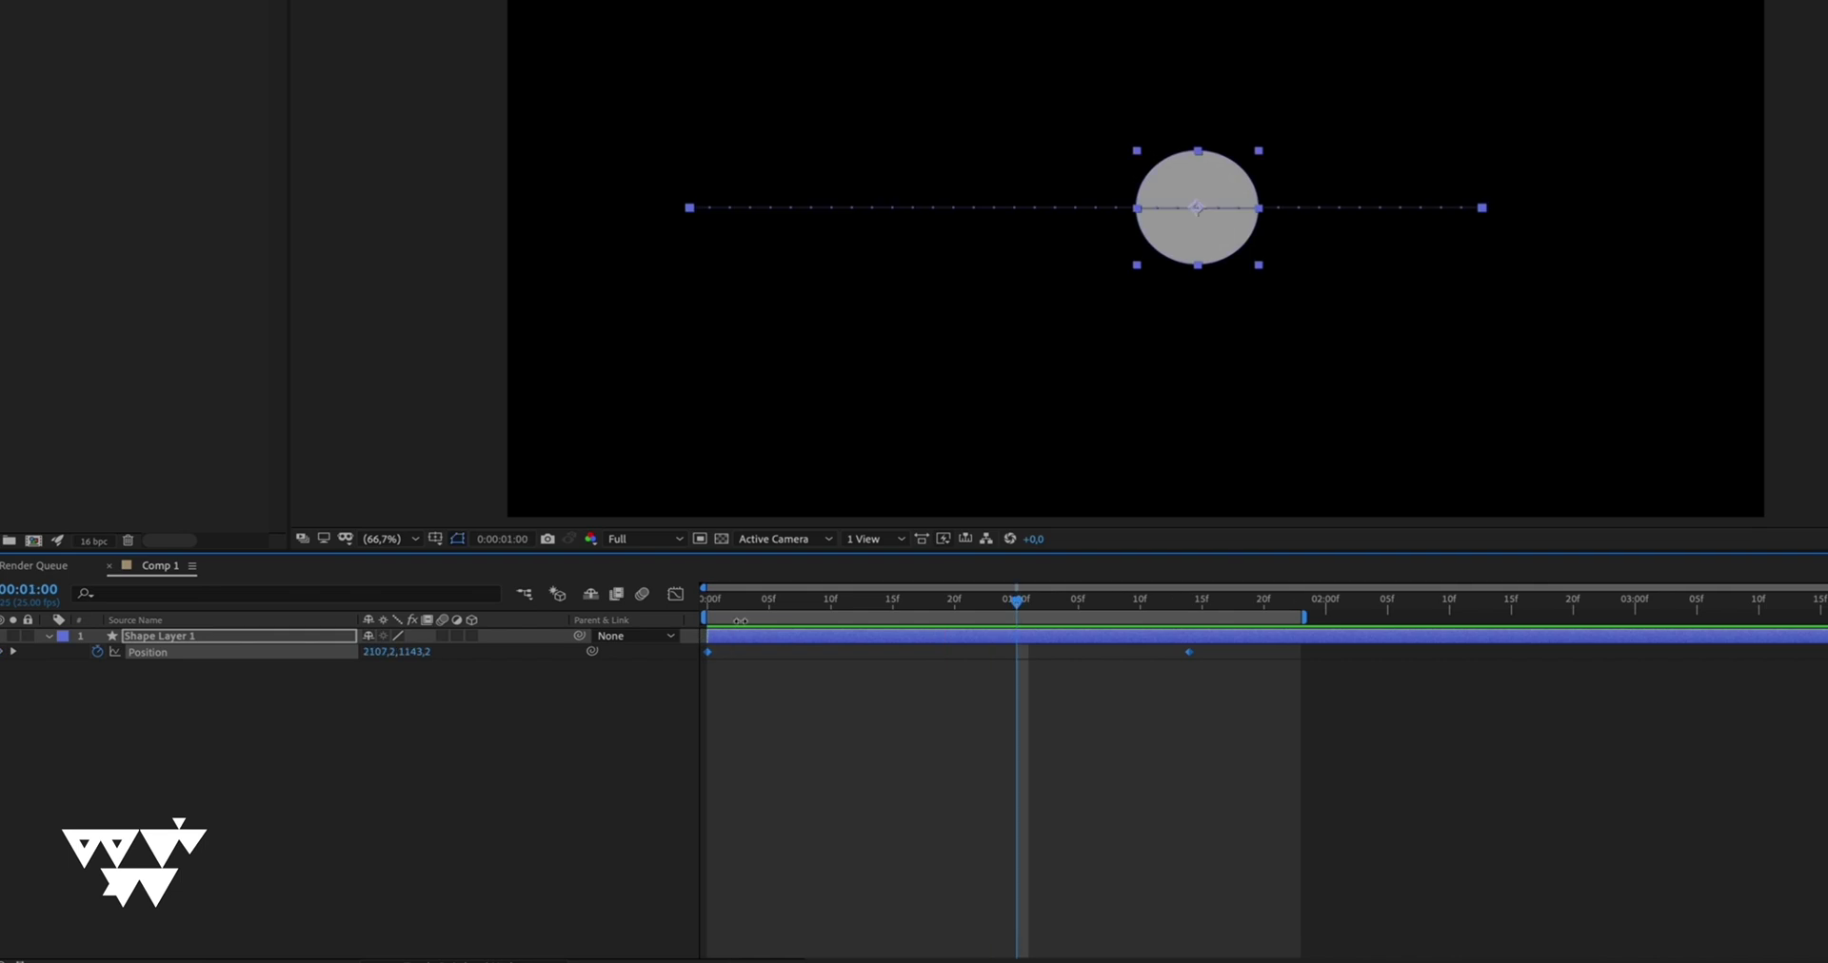
drag(731, 600, 705, 600)
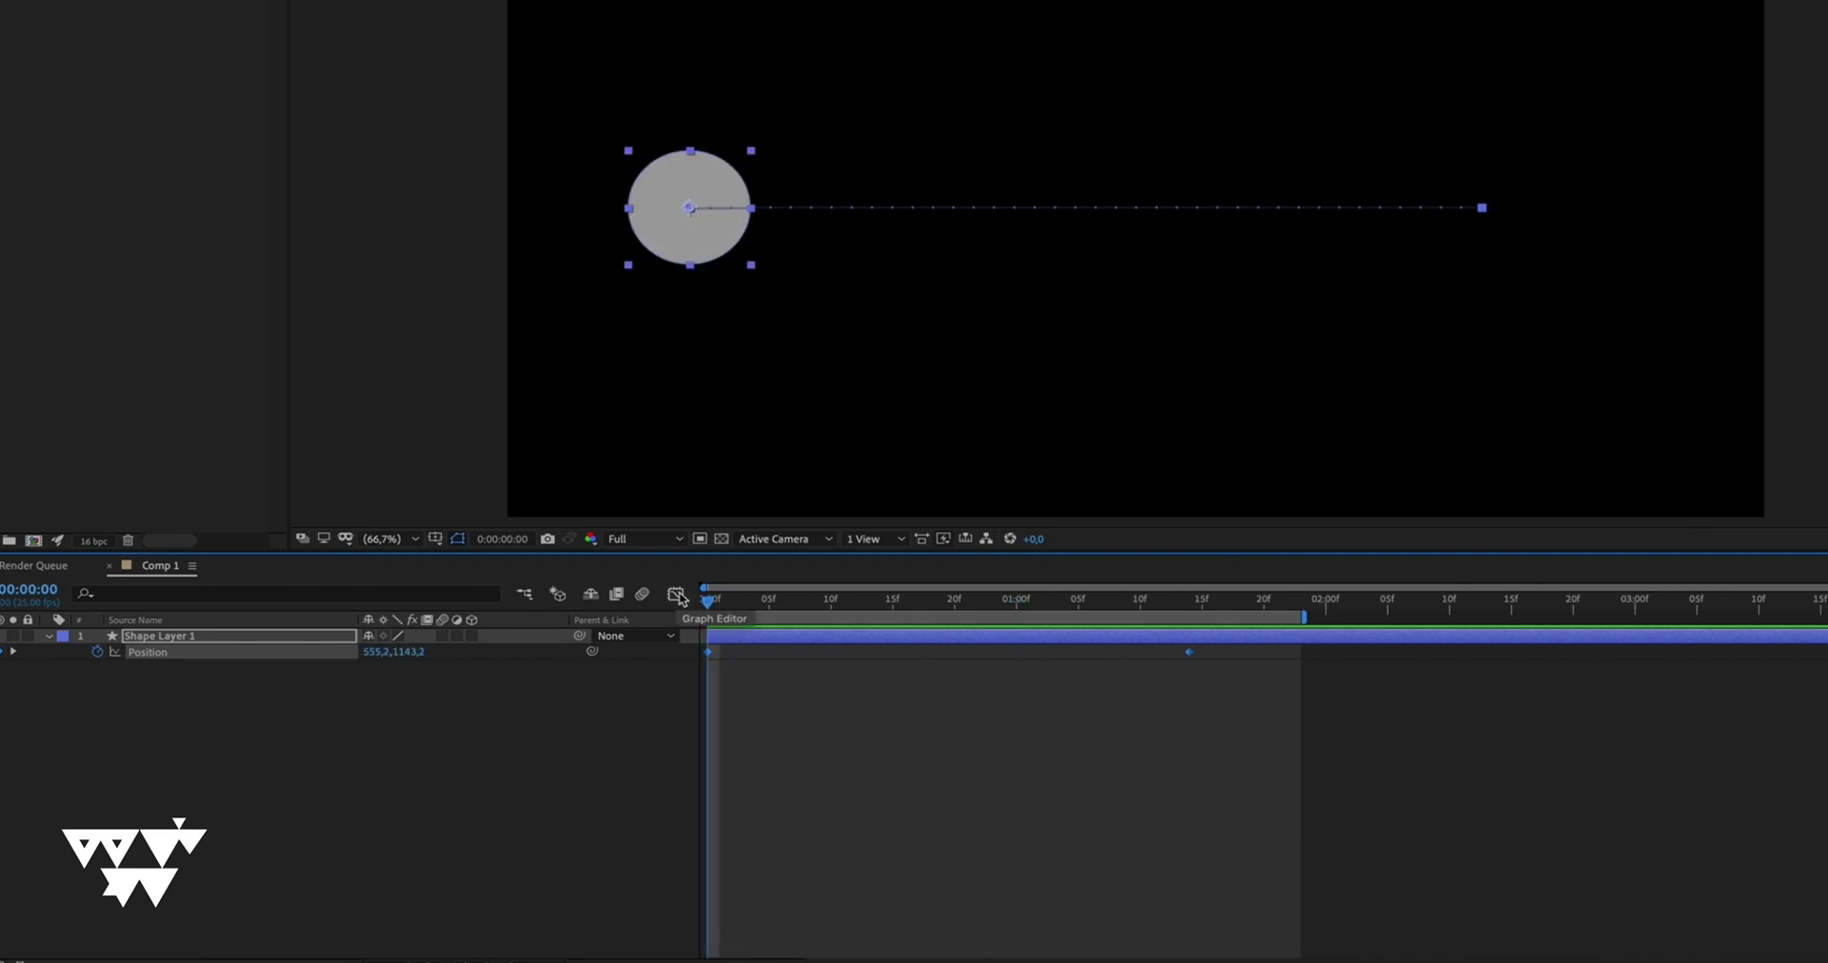
Step: Open the circle's Position property in the Graph Editor and switch from the value graph to the speed graph
click(677, 596)
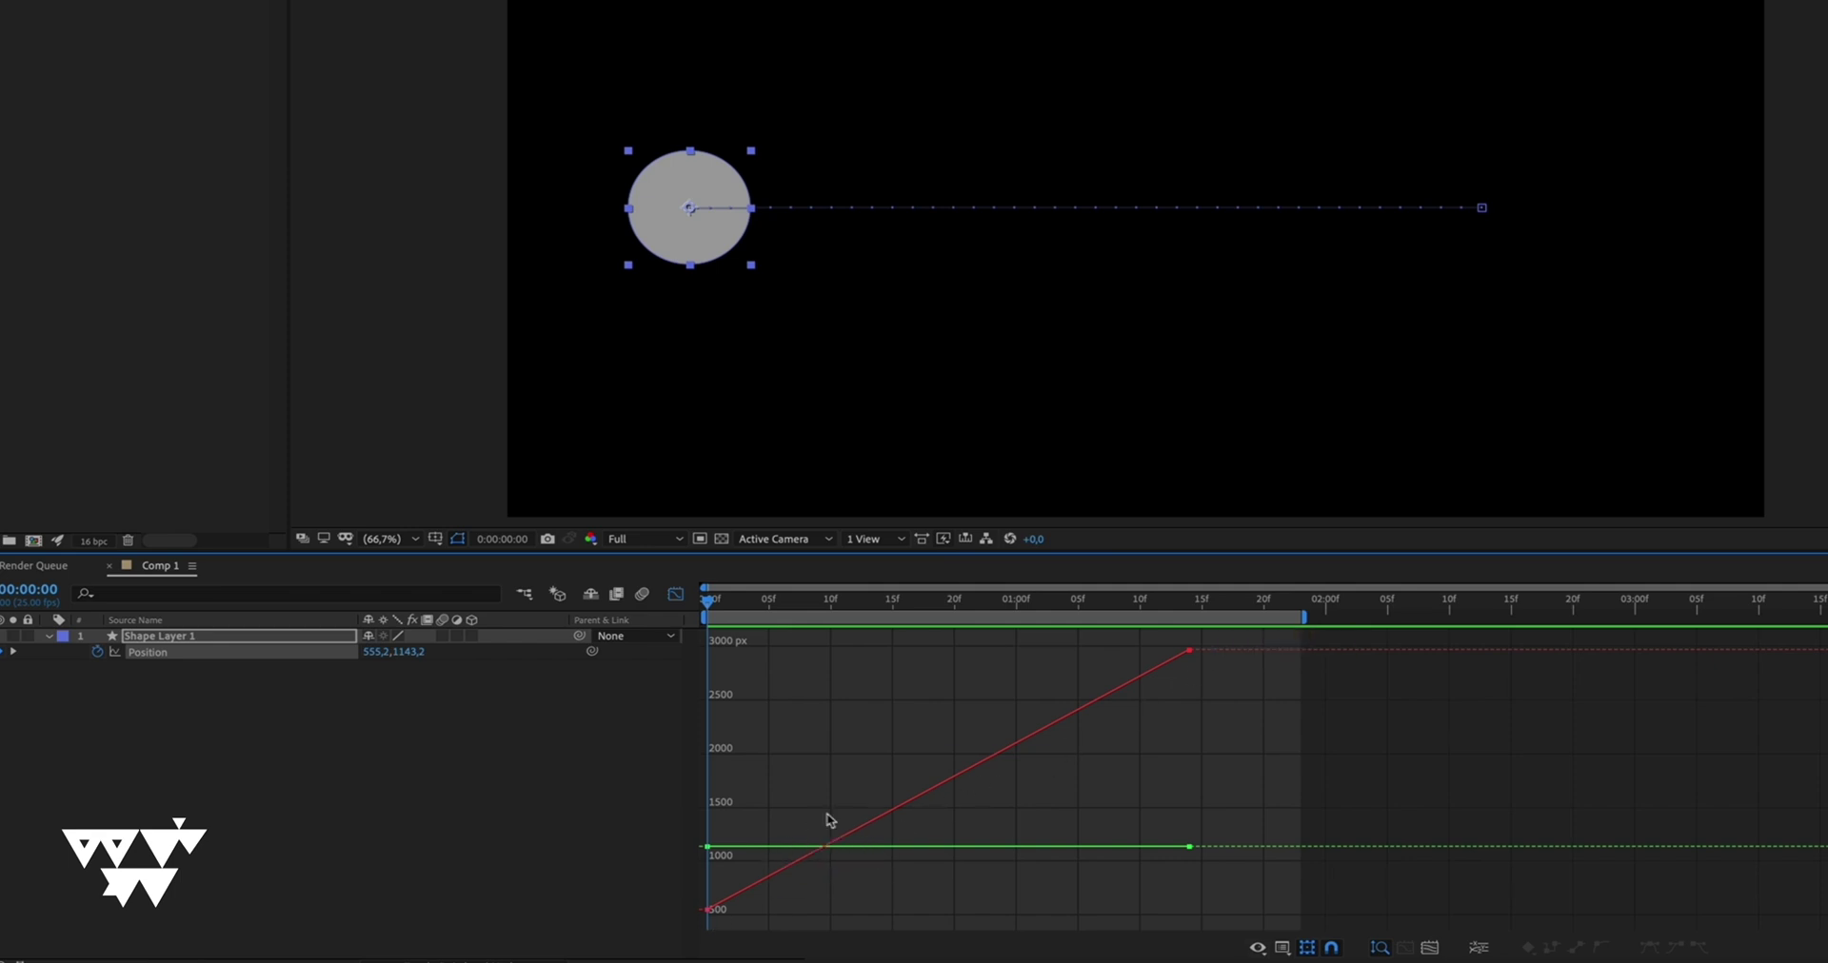
mouse_move(1190, 848)
drag(404, 658, 411, 832)
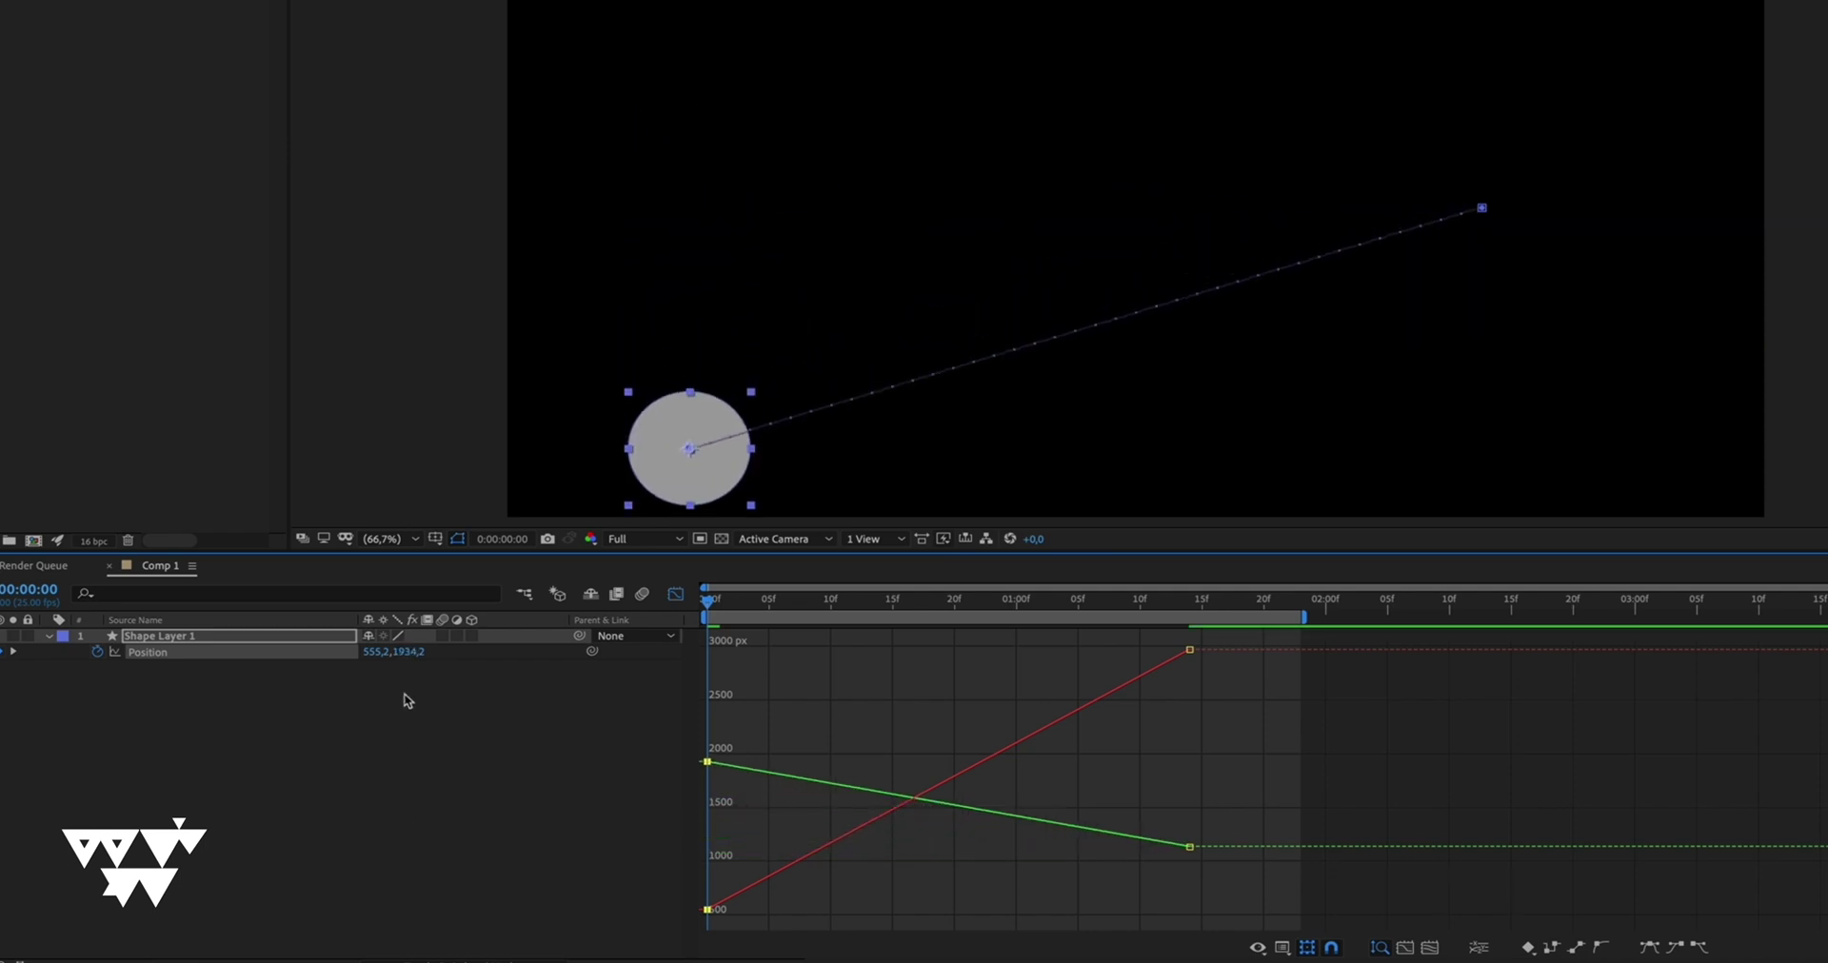
mouse_move(408, 701)
mouse_down()
mouse_move(409, 648)
mouse_move(409, 723)
mouse_move(424, 698)
mouse_up()
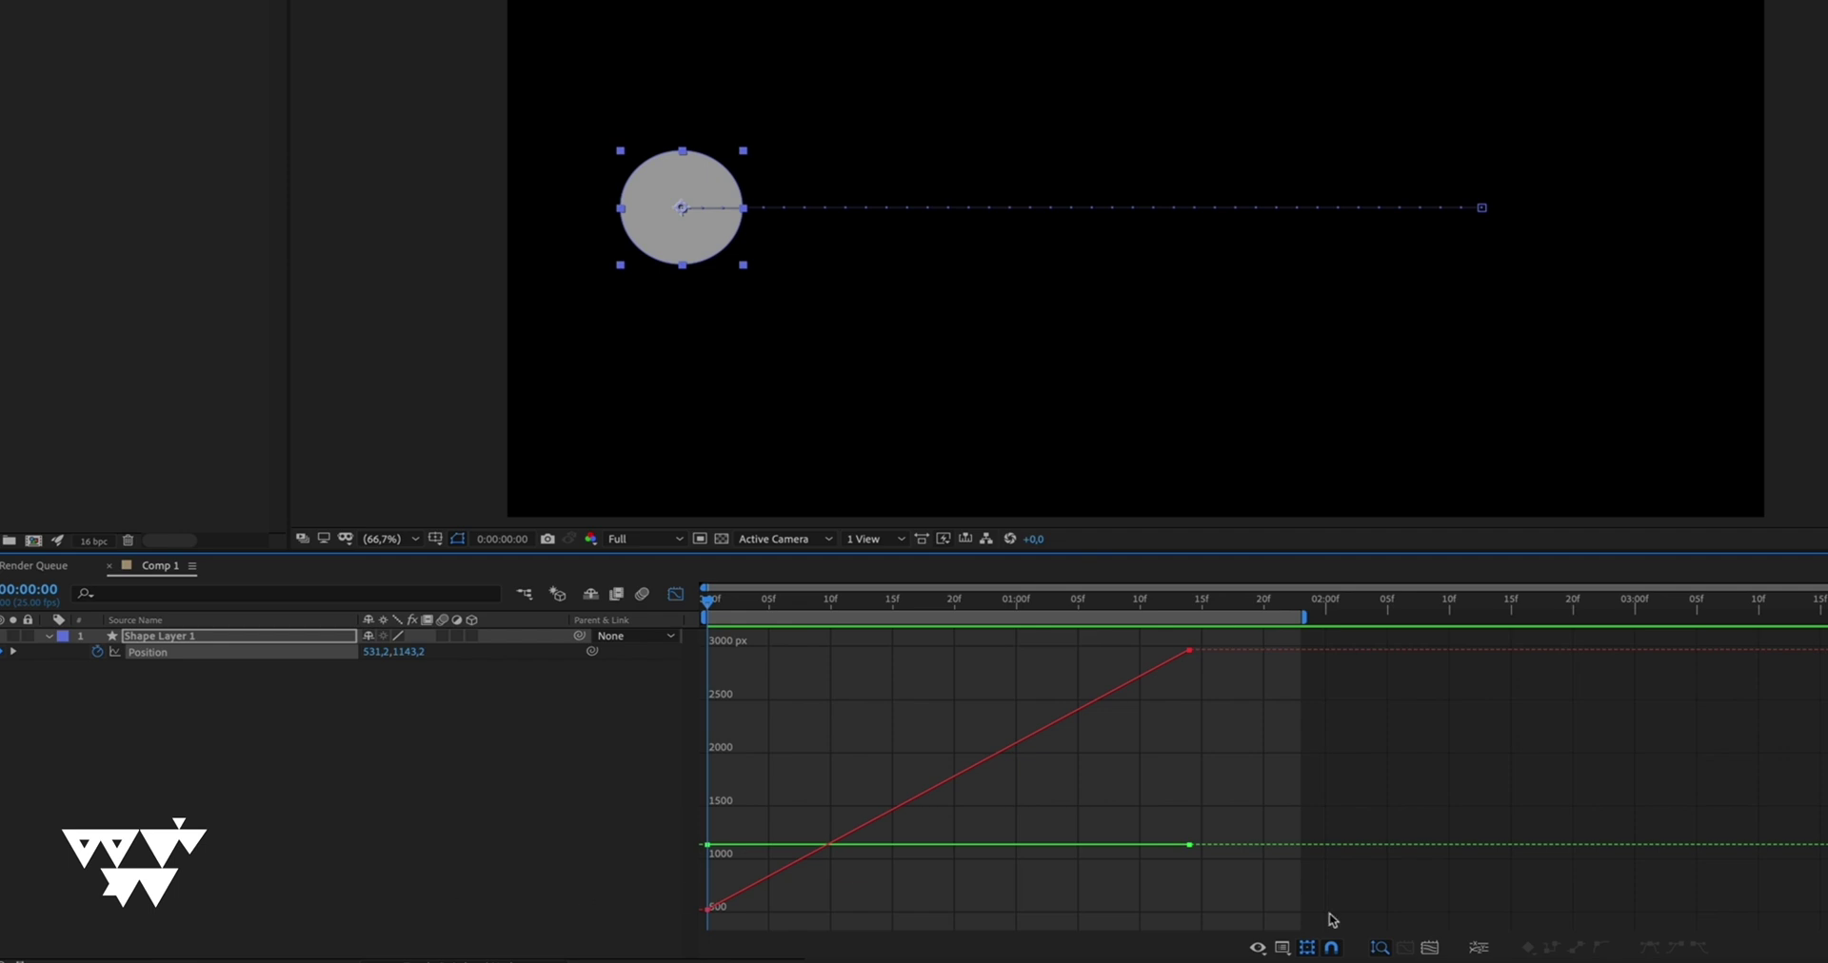
click(1282, 949)
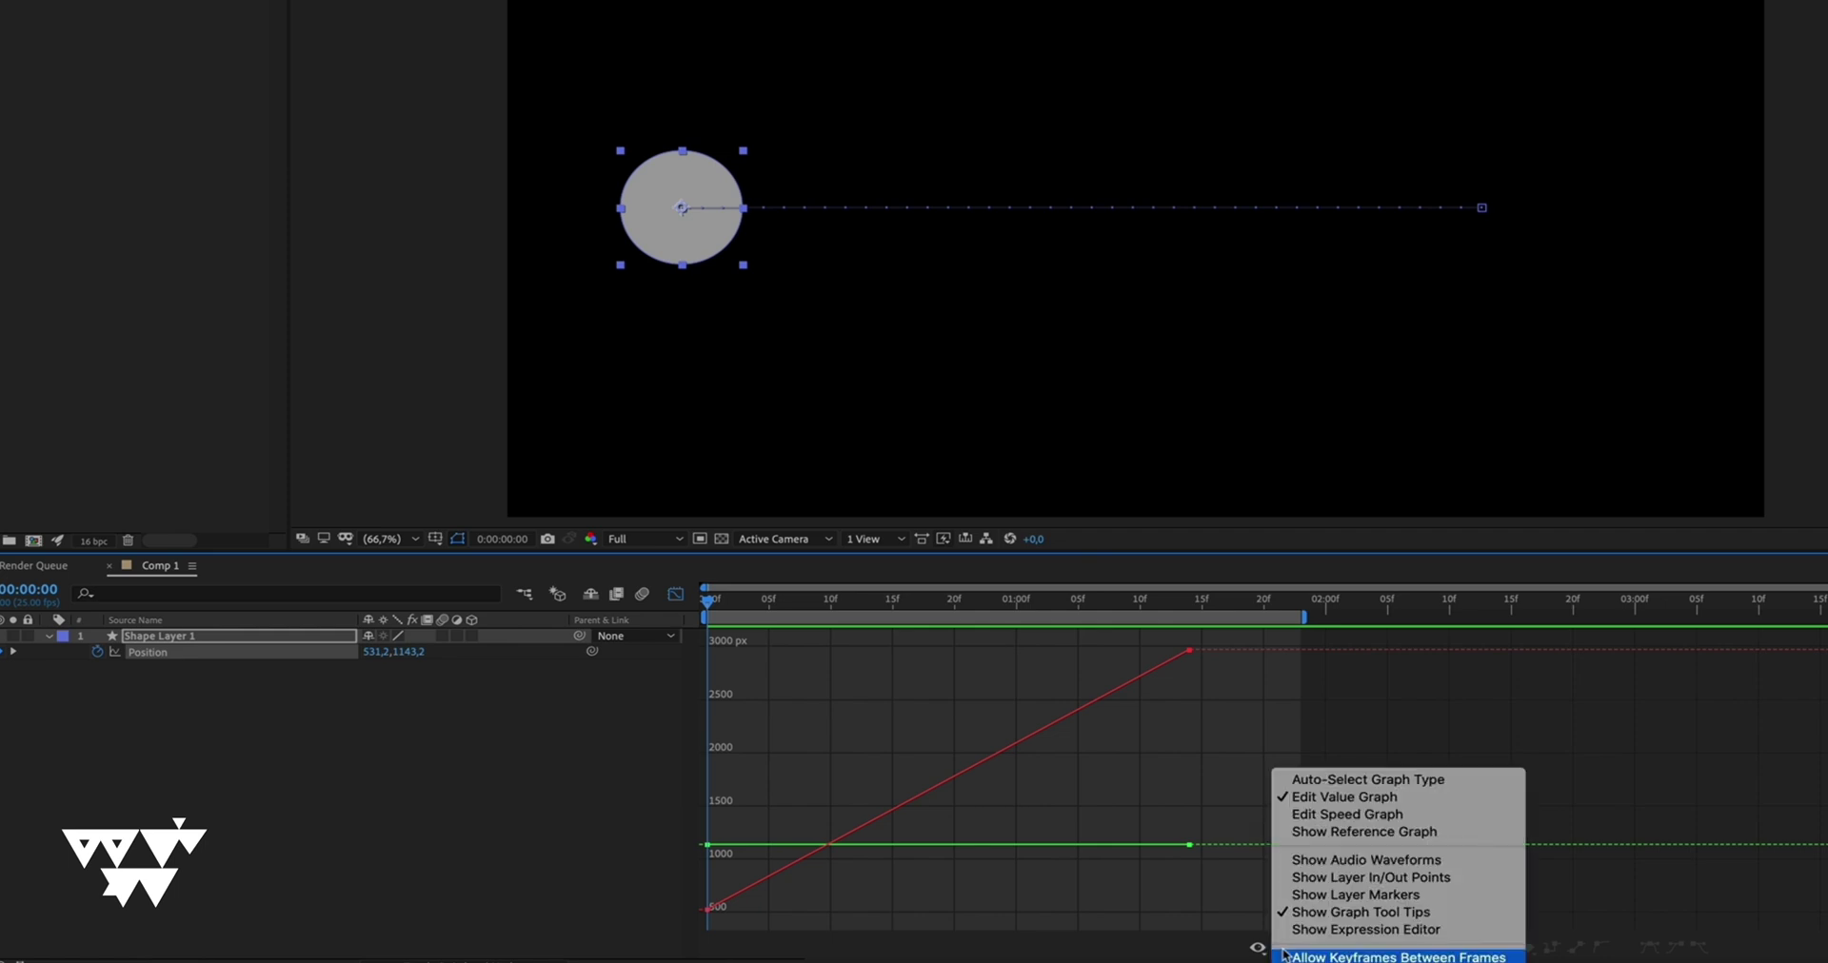
click(1397, 815)
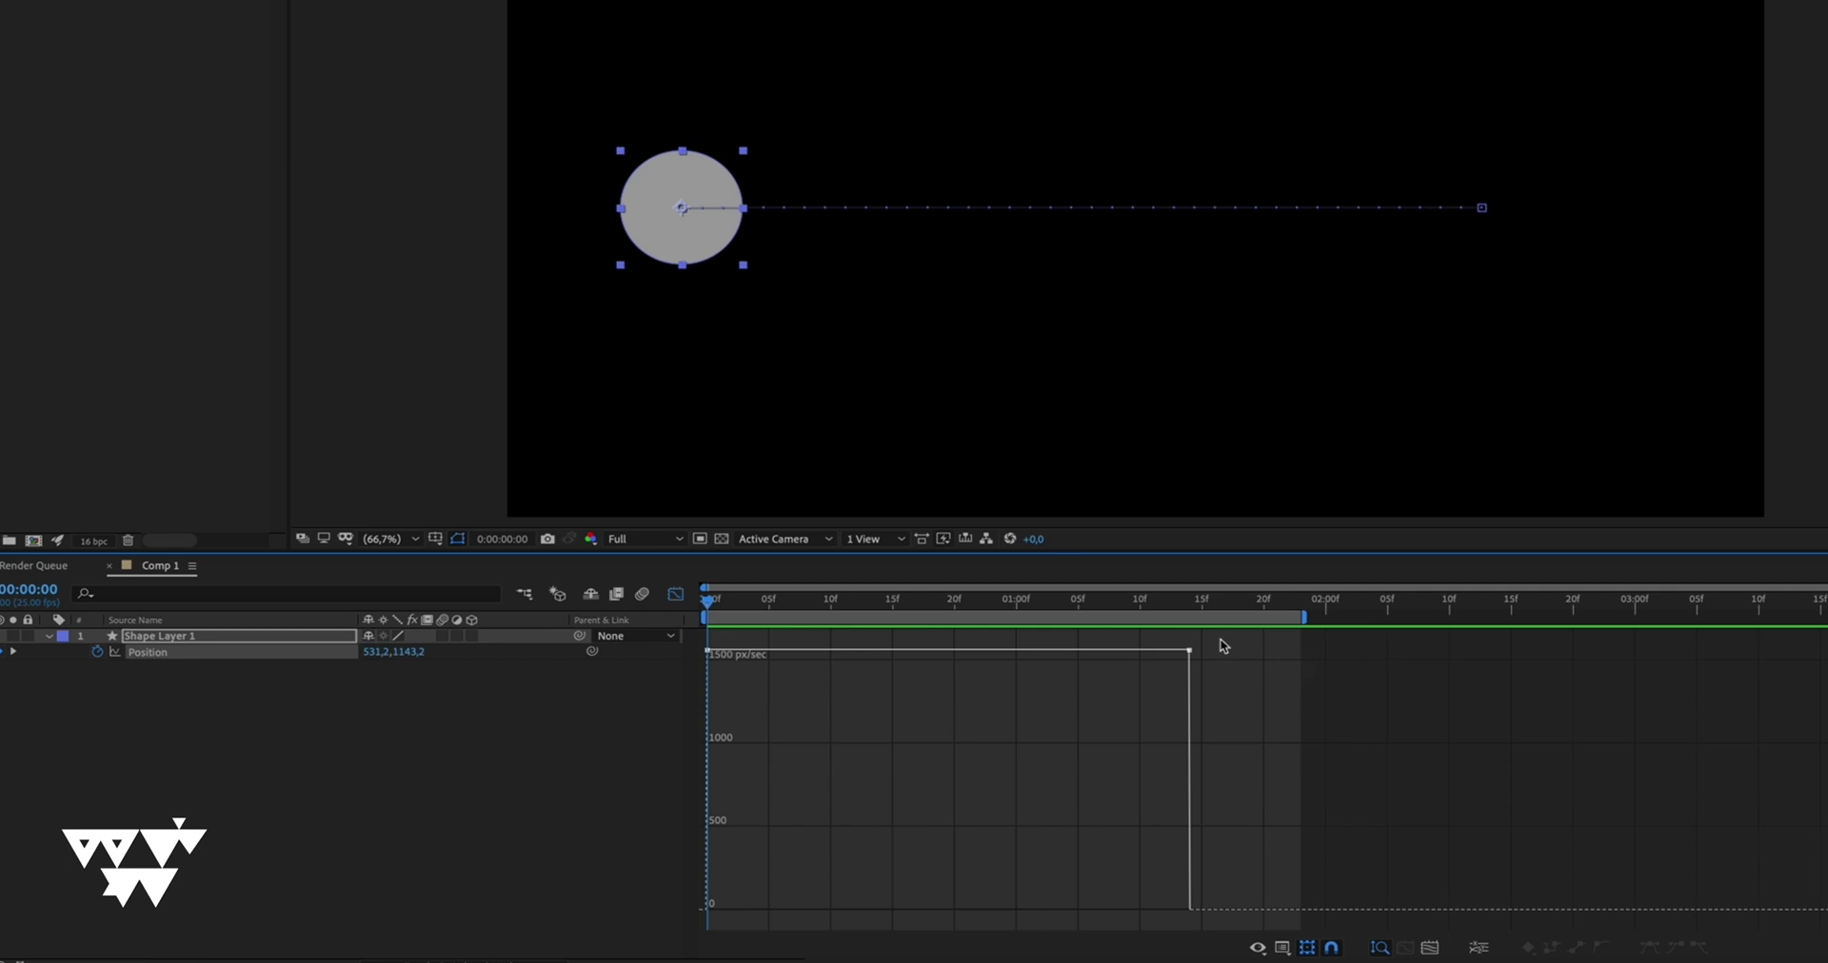
Step: Apply Easy Ease to both Position keyframes within the speed graph, then leave the Graph Editor
drag(1218, 640, 678, 671)
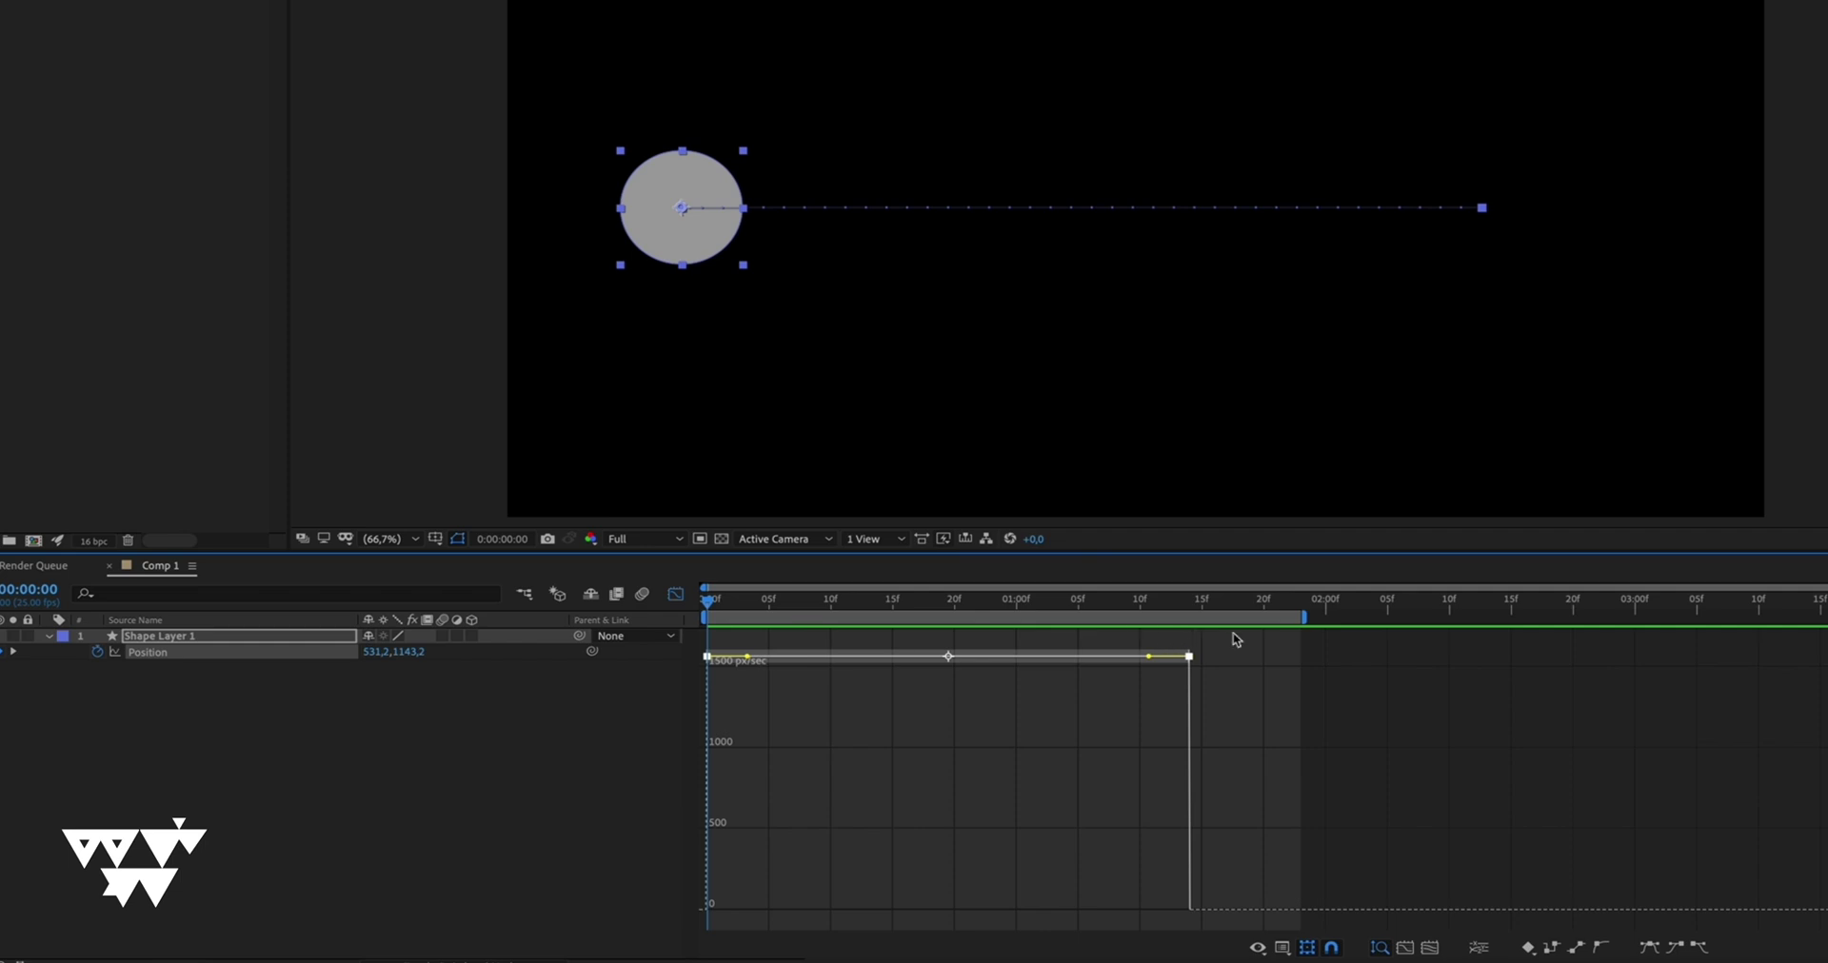
right_click(1188, 657)
mouse_move(1359, 868)
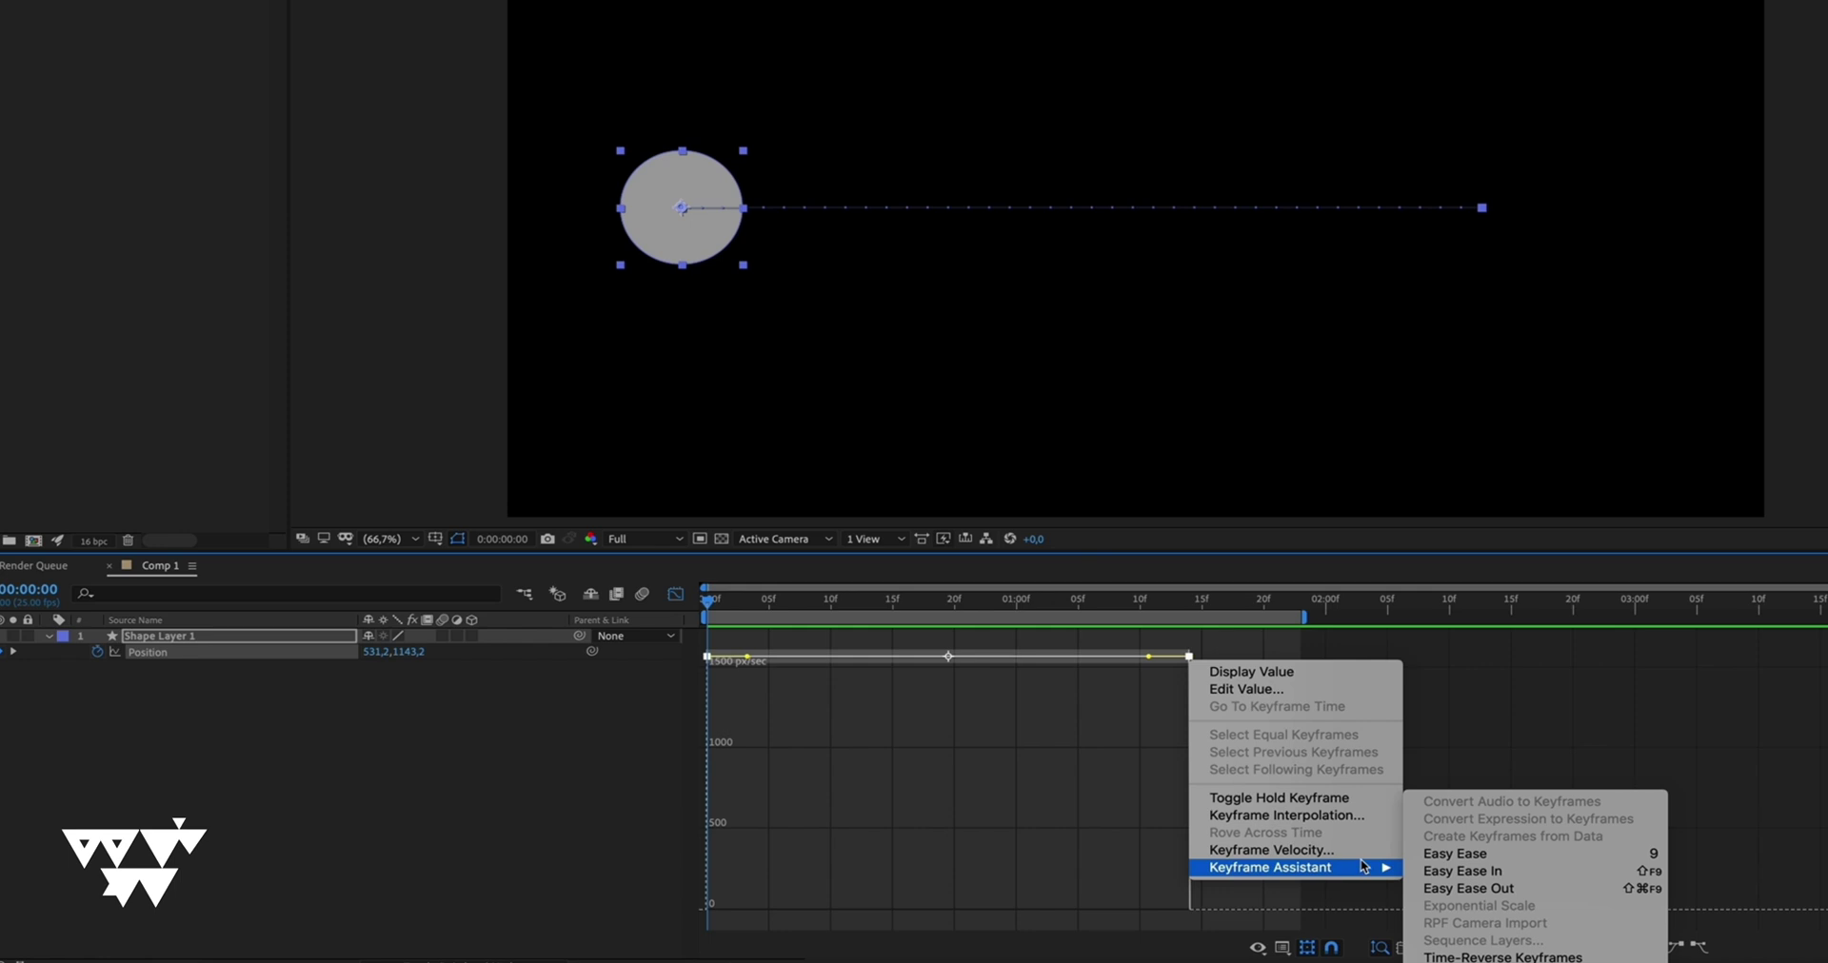
click(1524, 862)
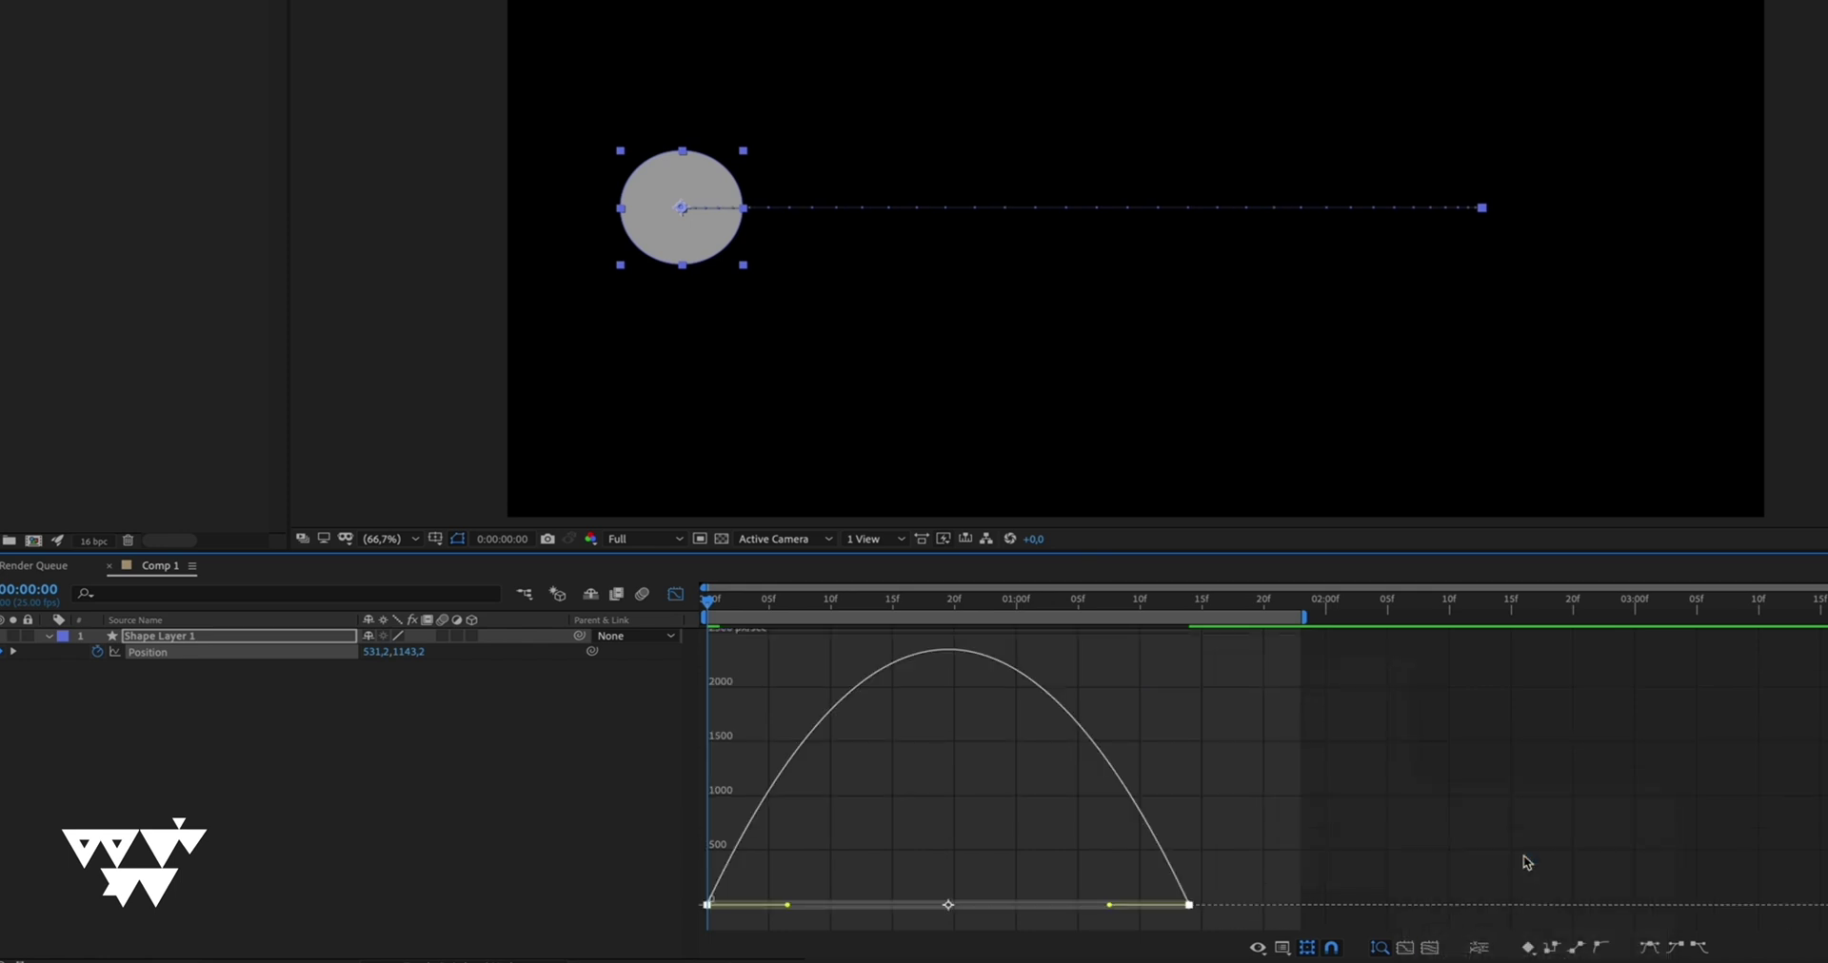
click(675, 594)
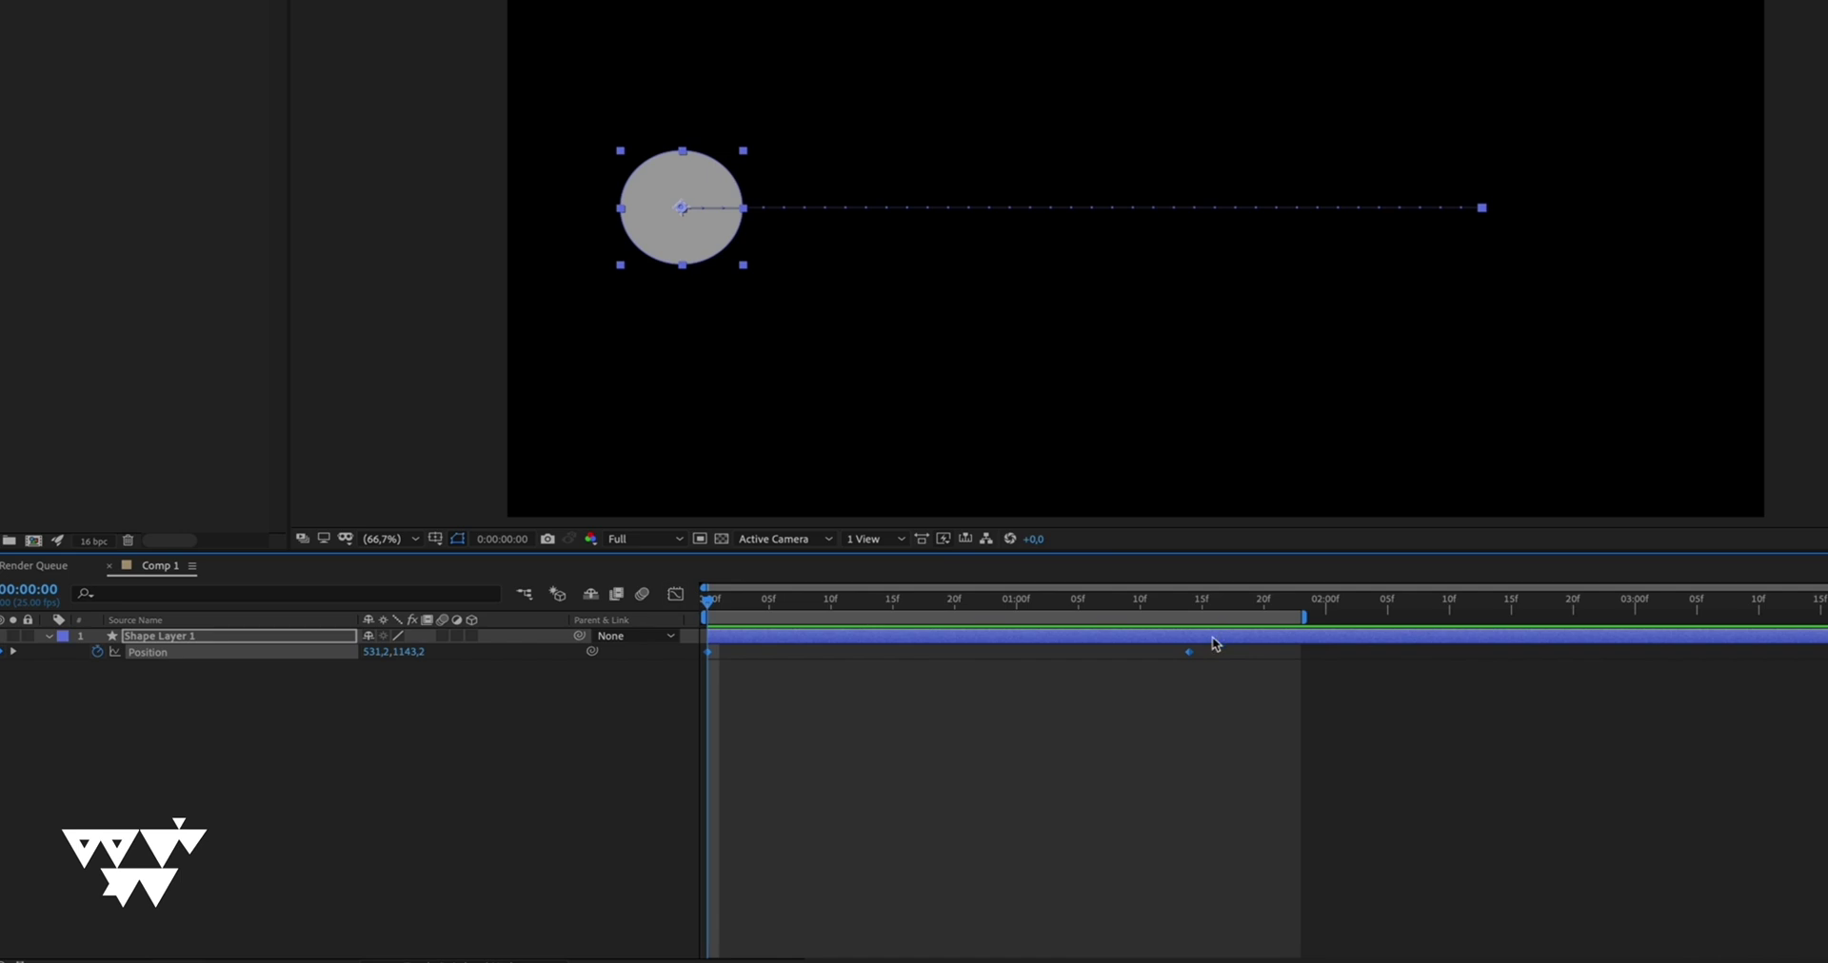
Step: Apply Easy Ease to both of the circle's Position keyframes in the layer timeline
drag(1219, 664, 609, 647)
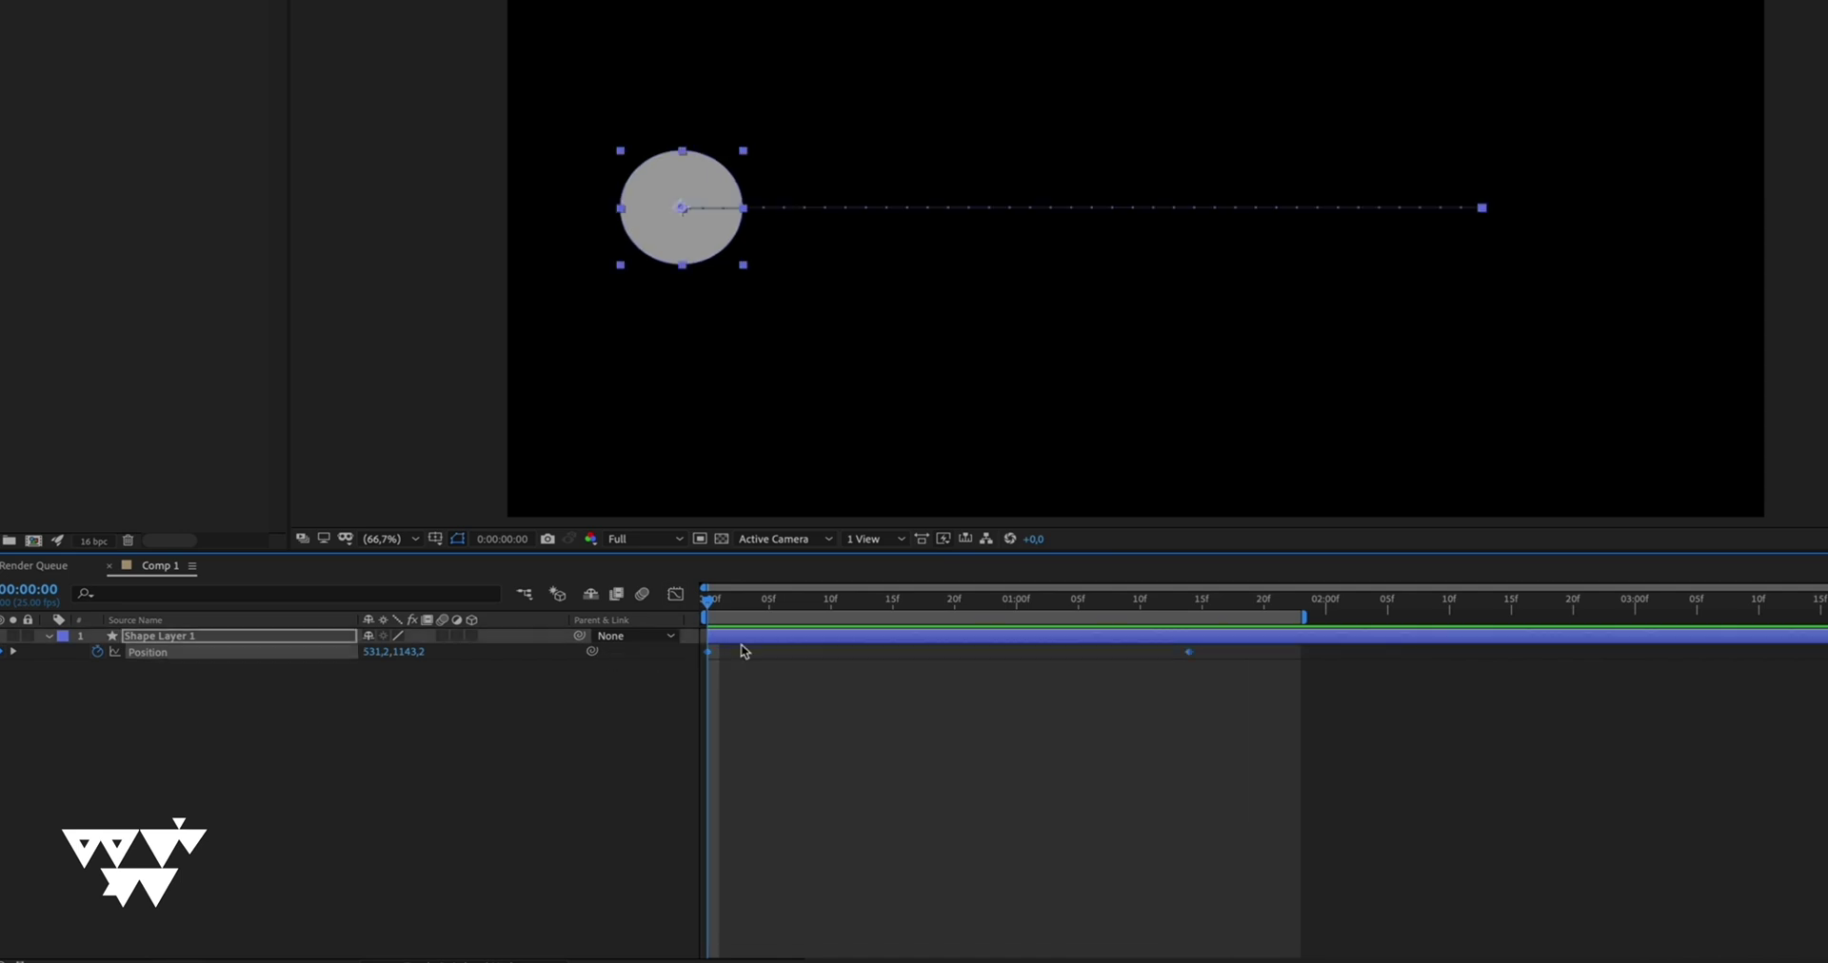
right_click(1188, 655)
mouse_move(1352, 865)
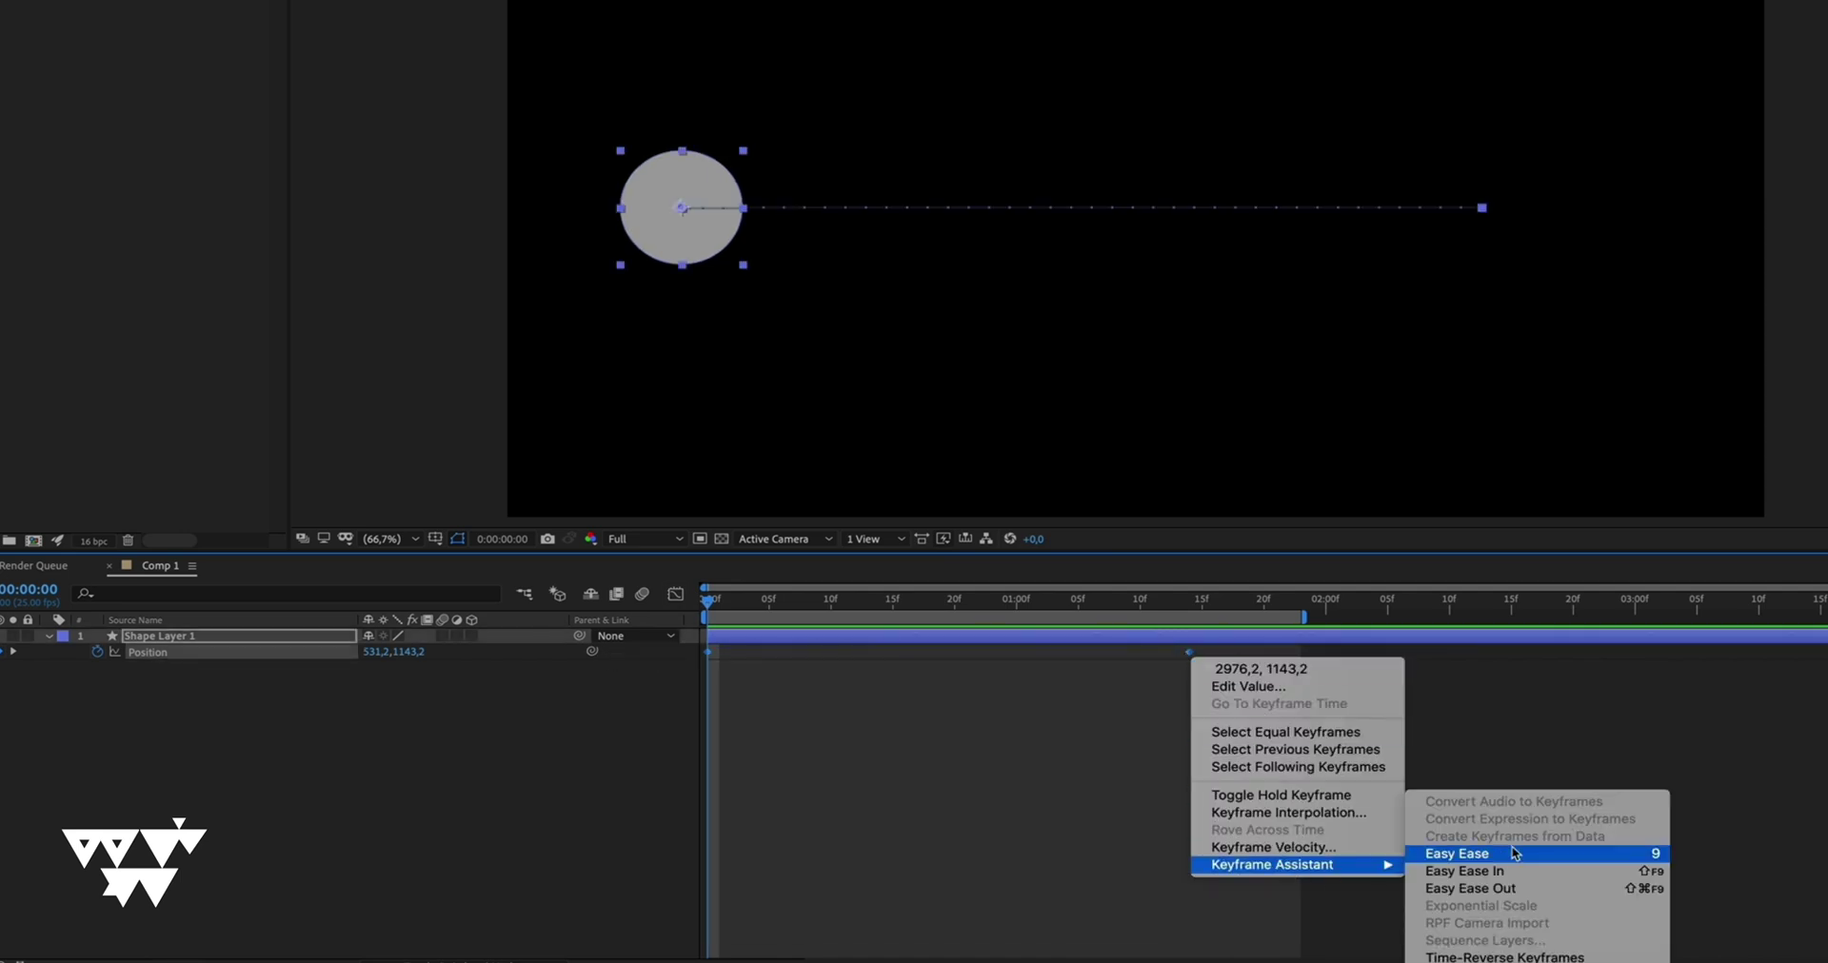
click(1513, 862)
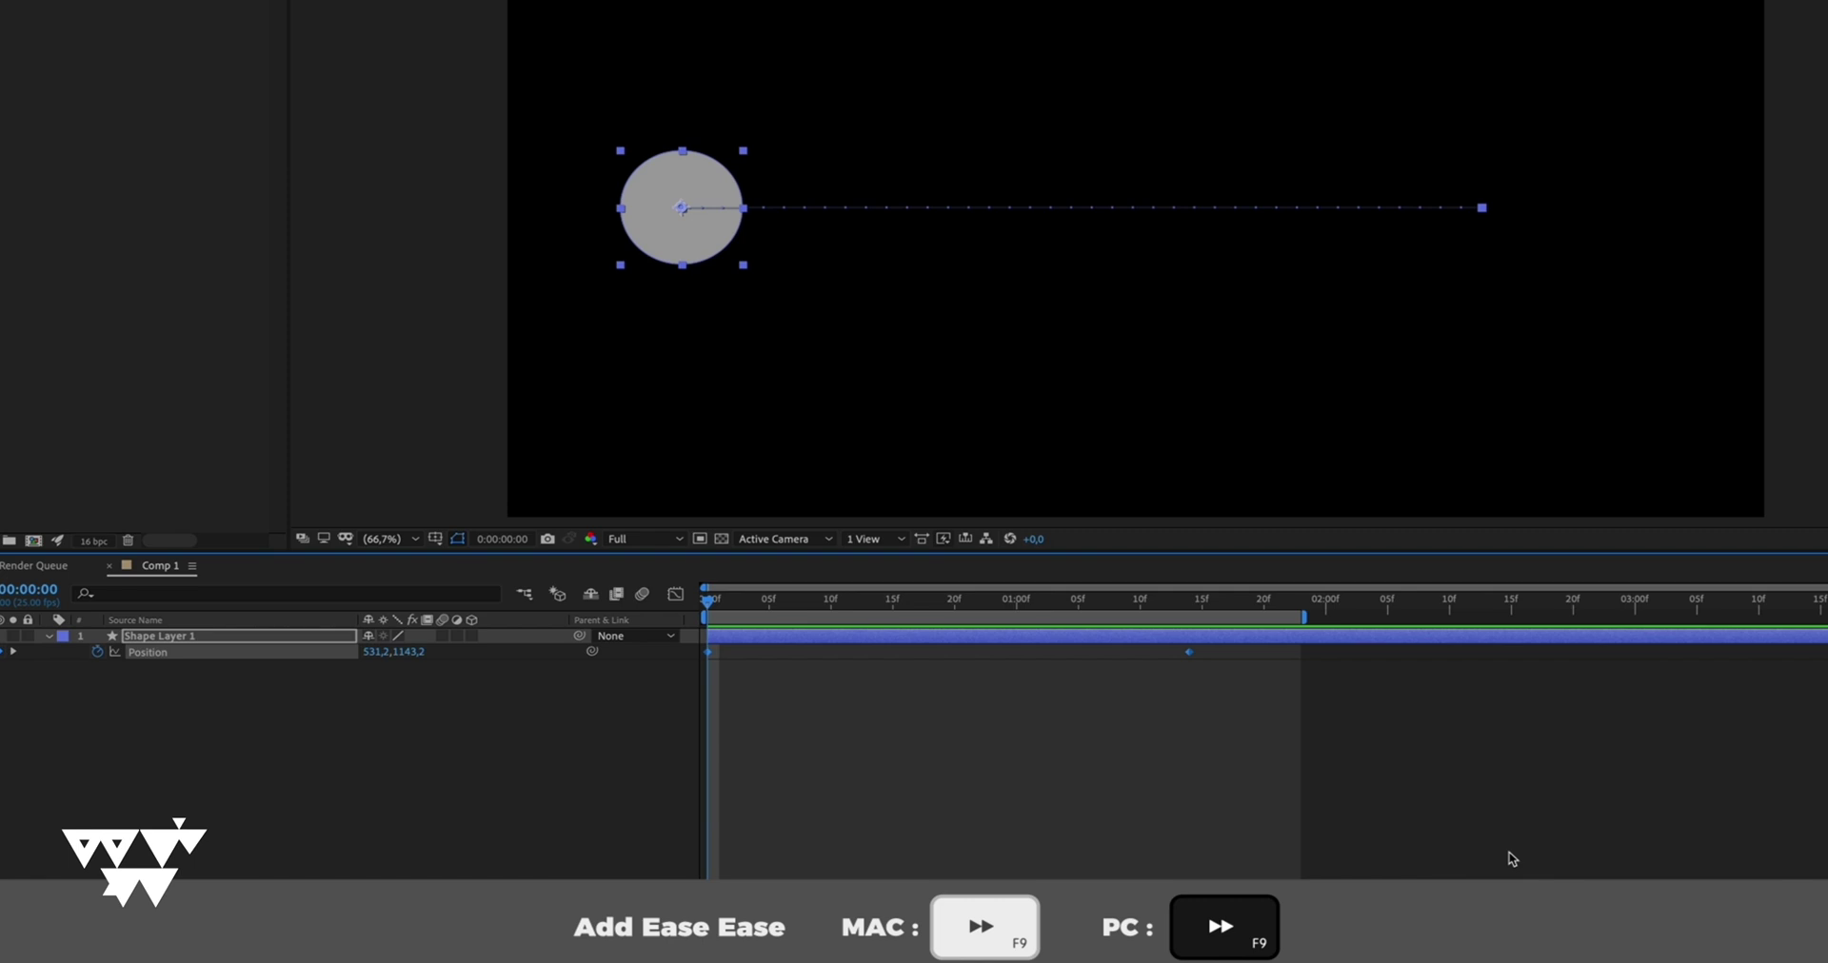
key(F9)
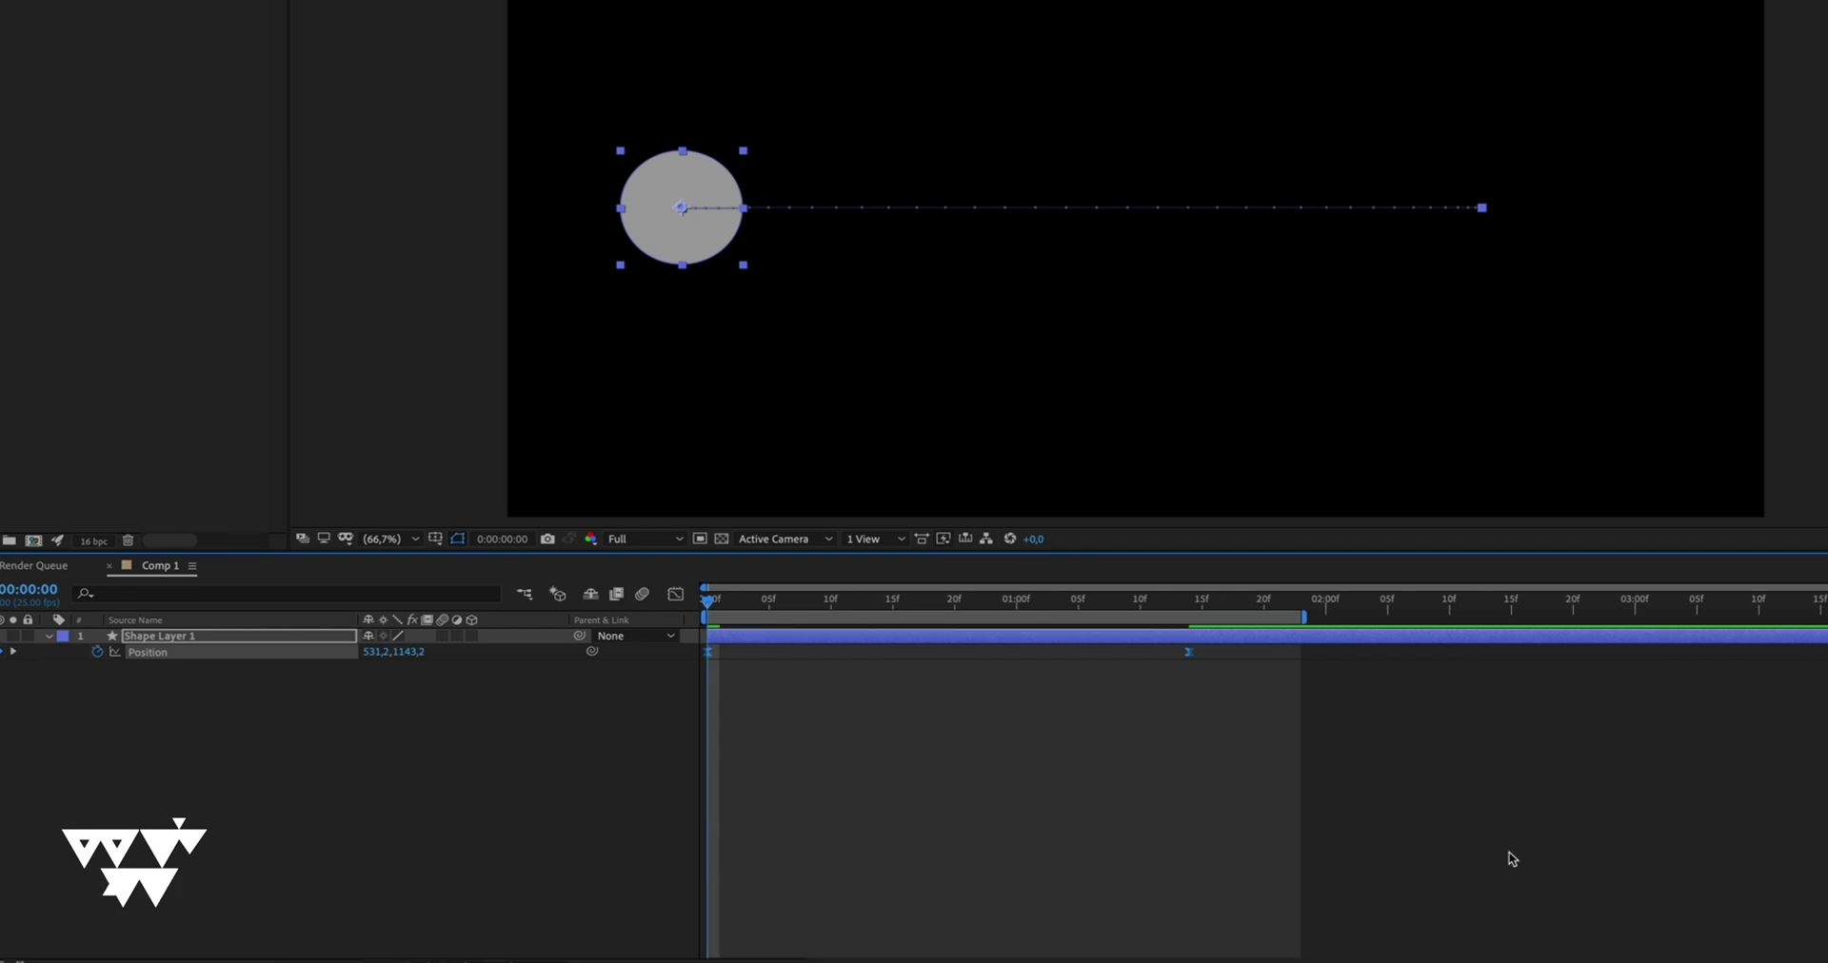
Step: Show the Position speed graph and preview the eased circle animation
key(shift+F3)
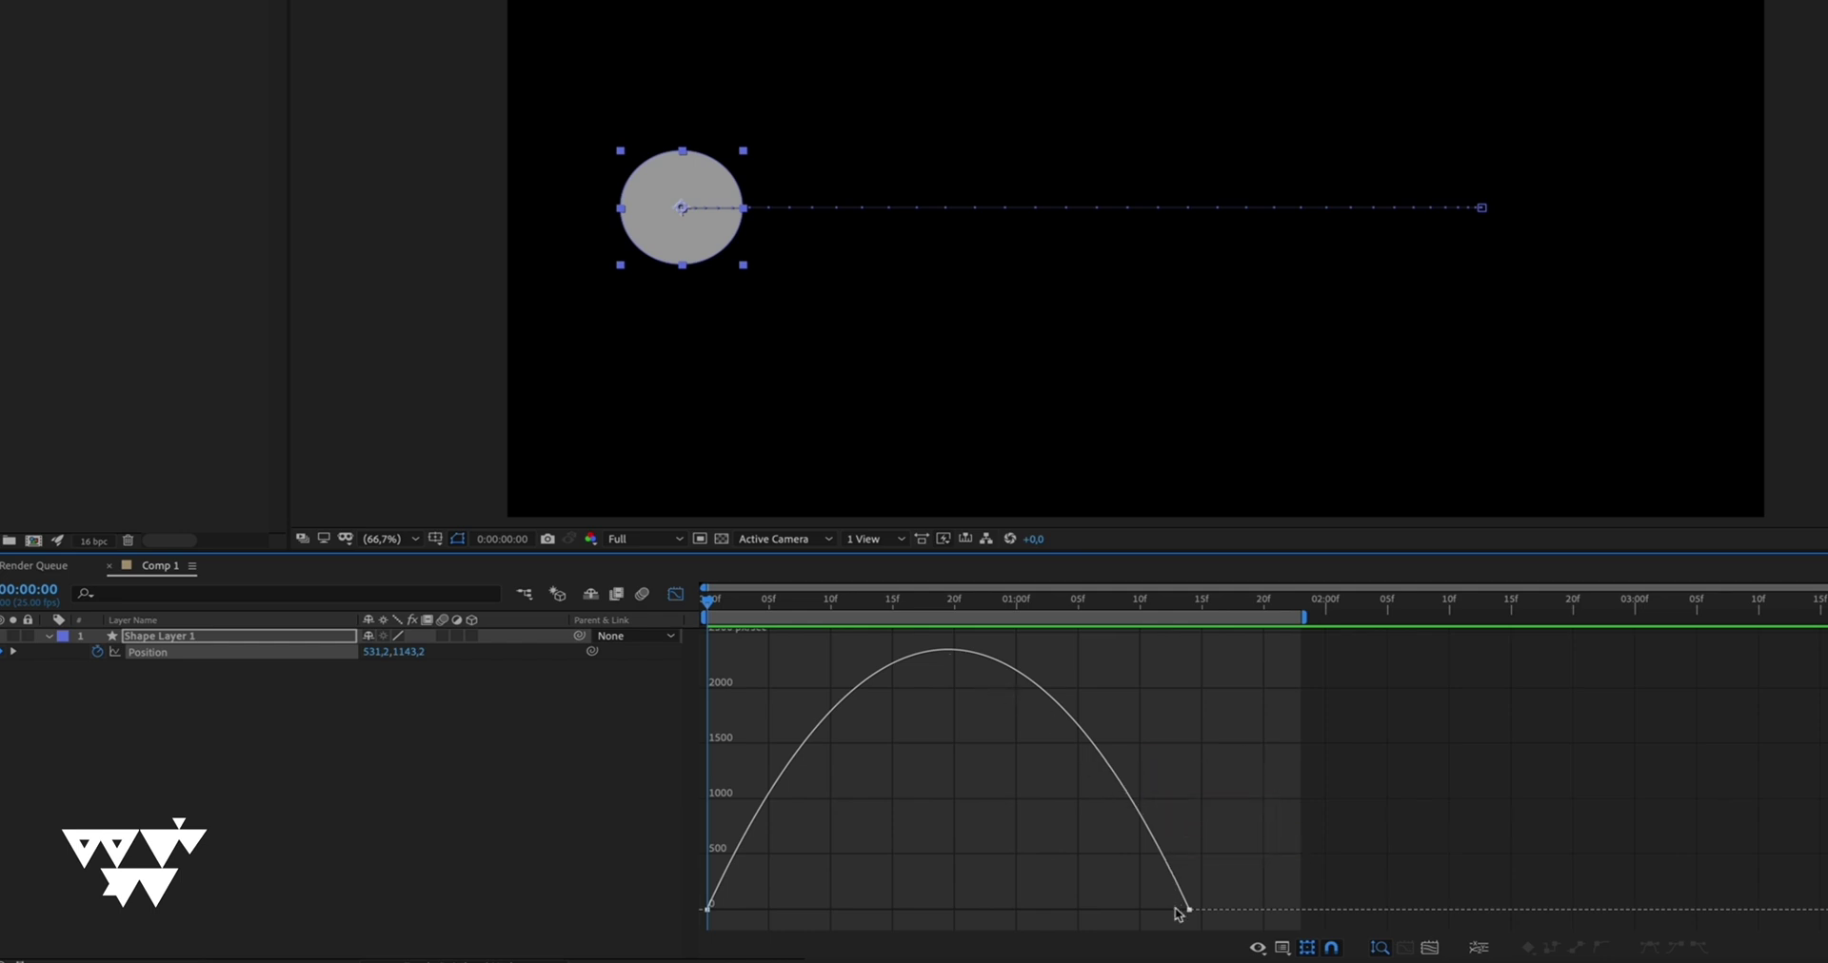
key(space)
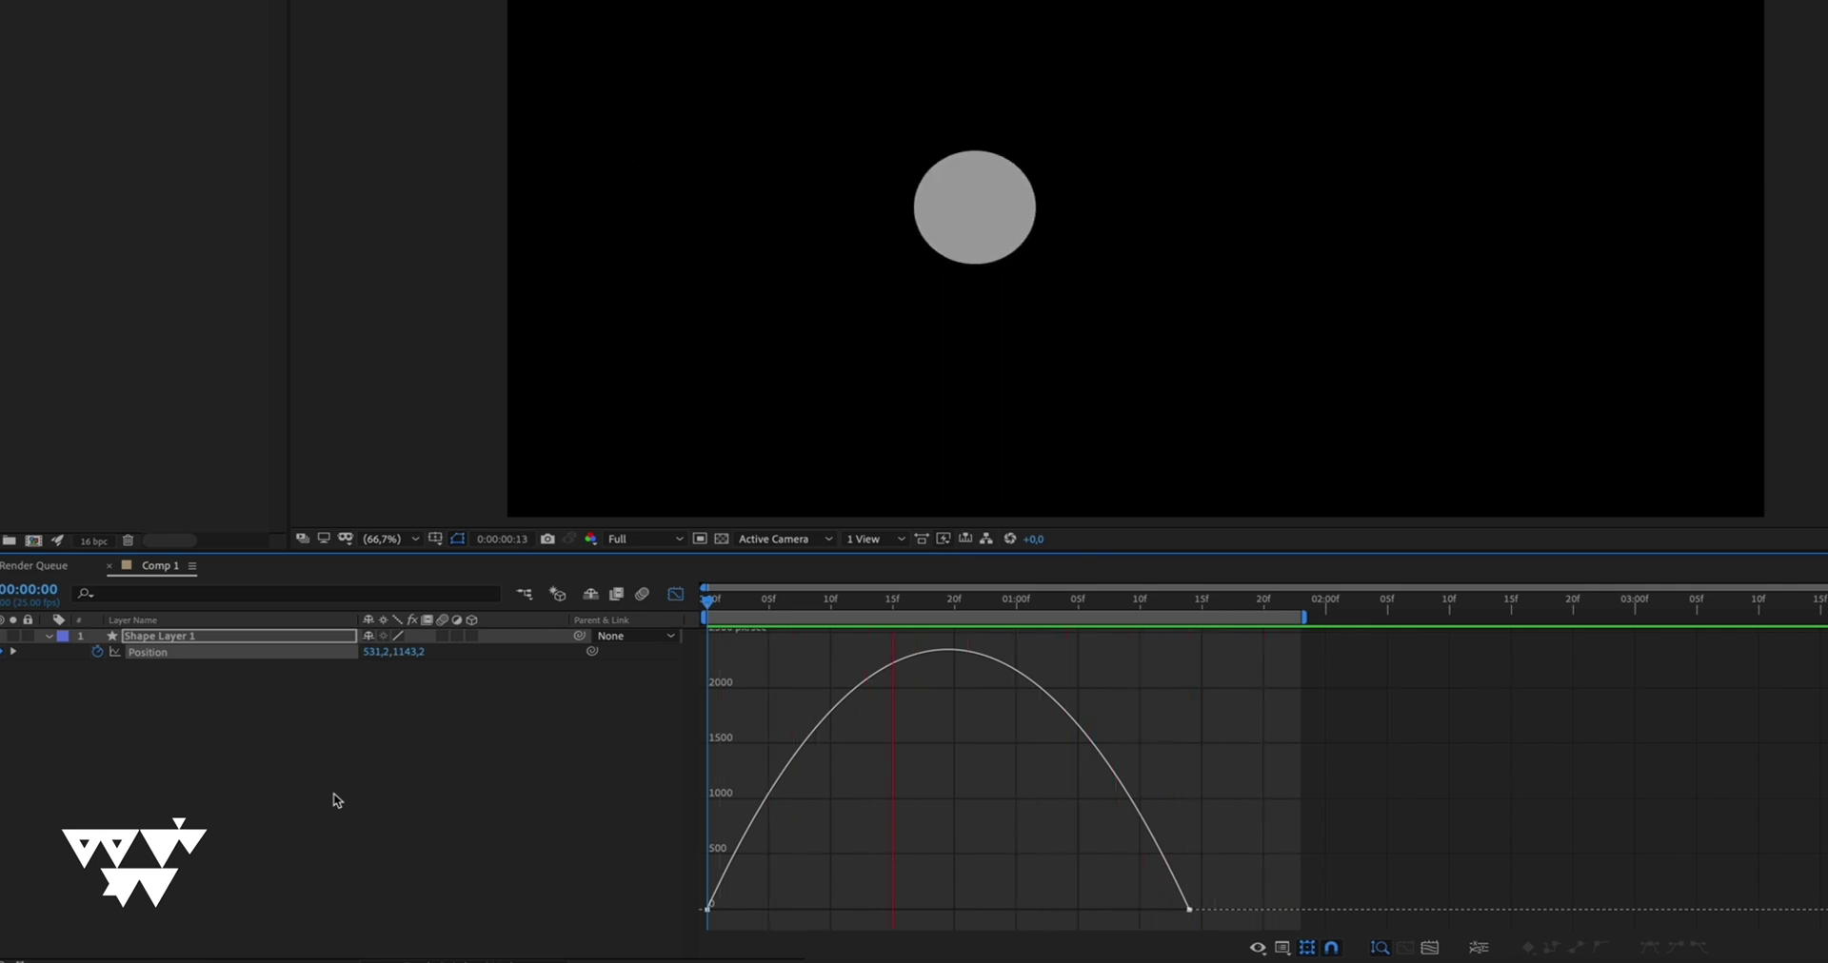
key(space)
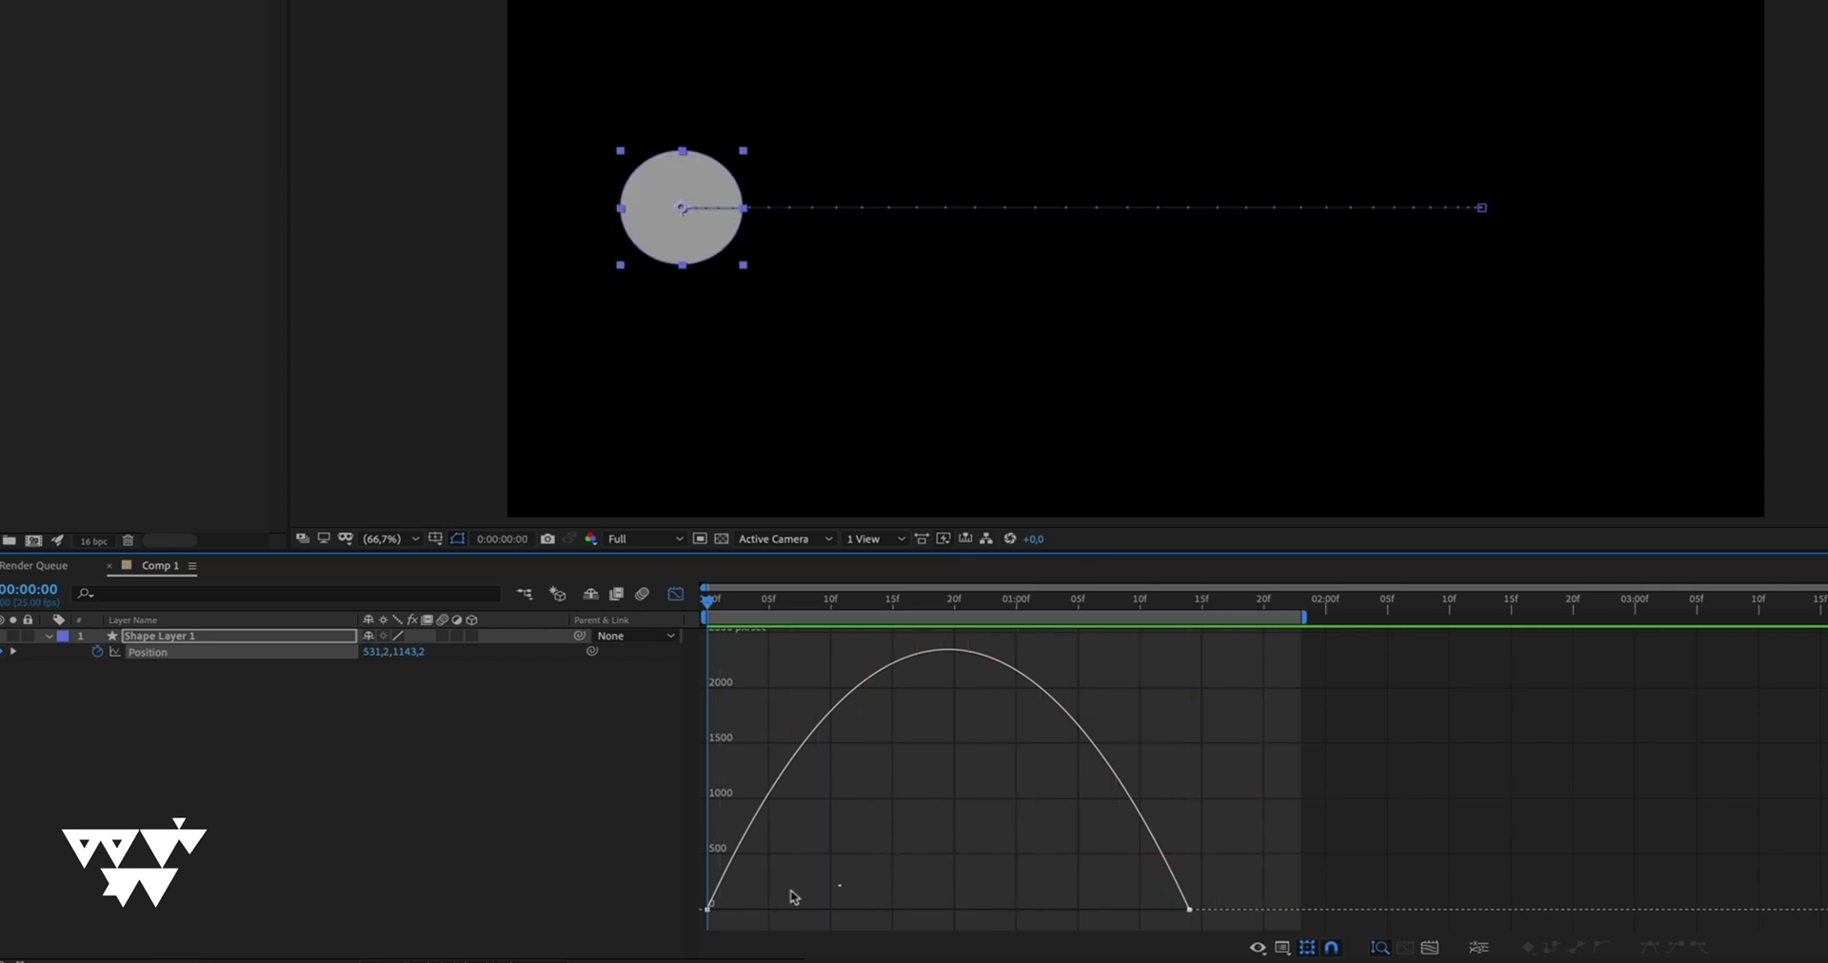
Step: Lengthen both keyframes' influence handles toward each other to form a steep speed peak around frame 20, and preview the motion
drag(841, 884, 609, 936)
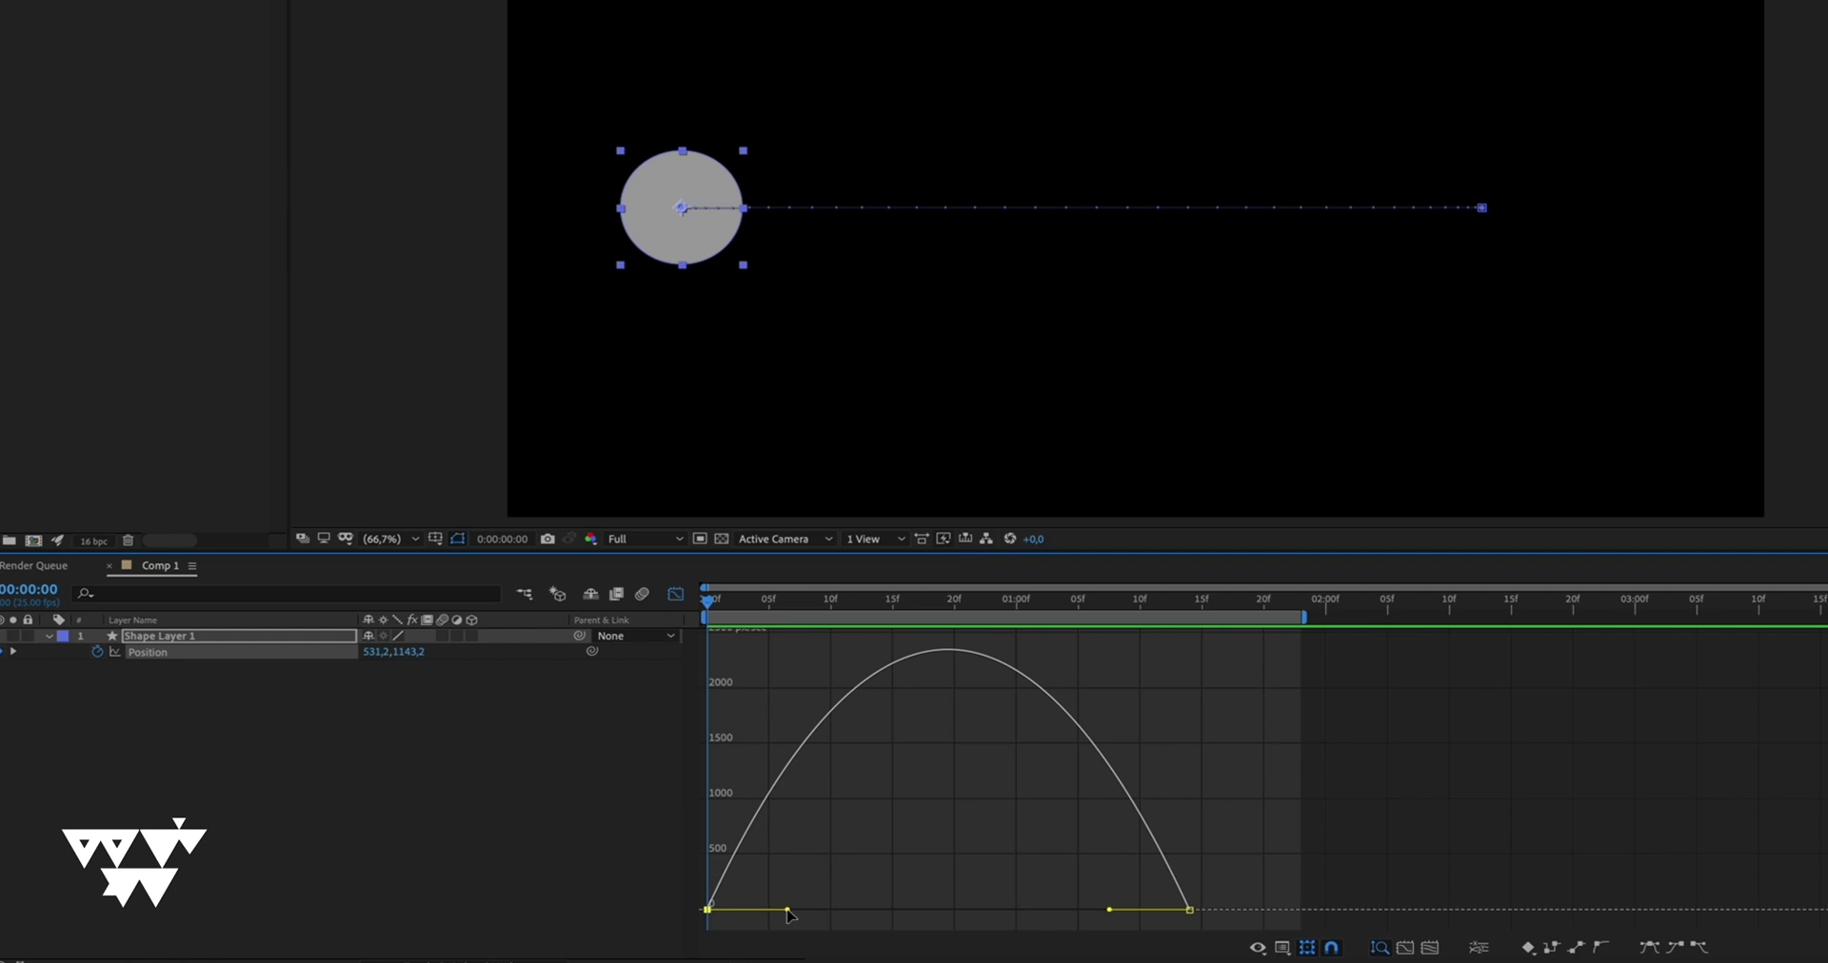
drag(787, 911, 884, 910)
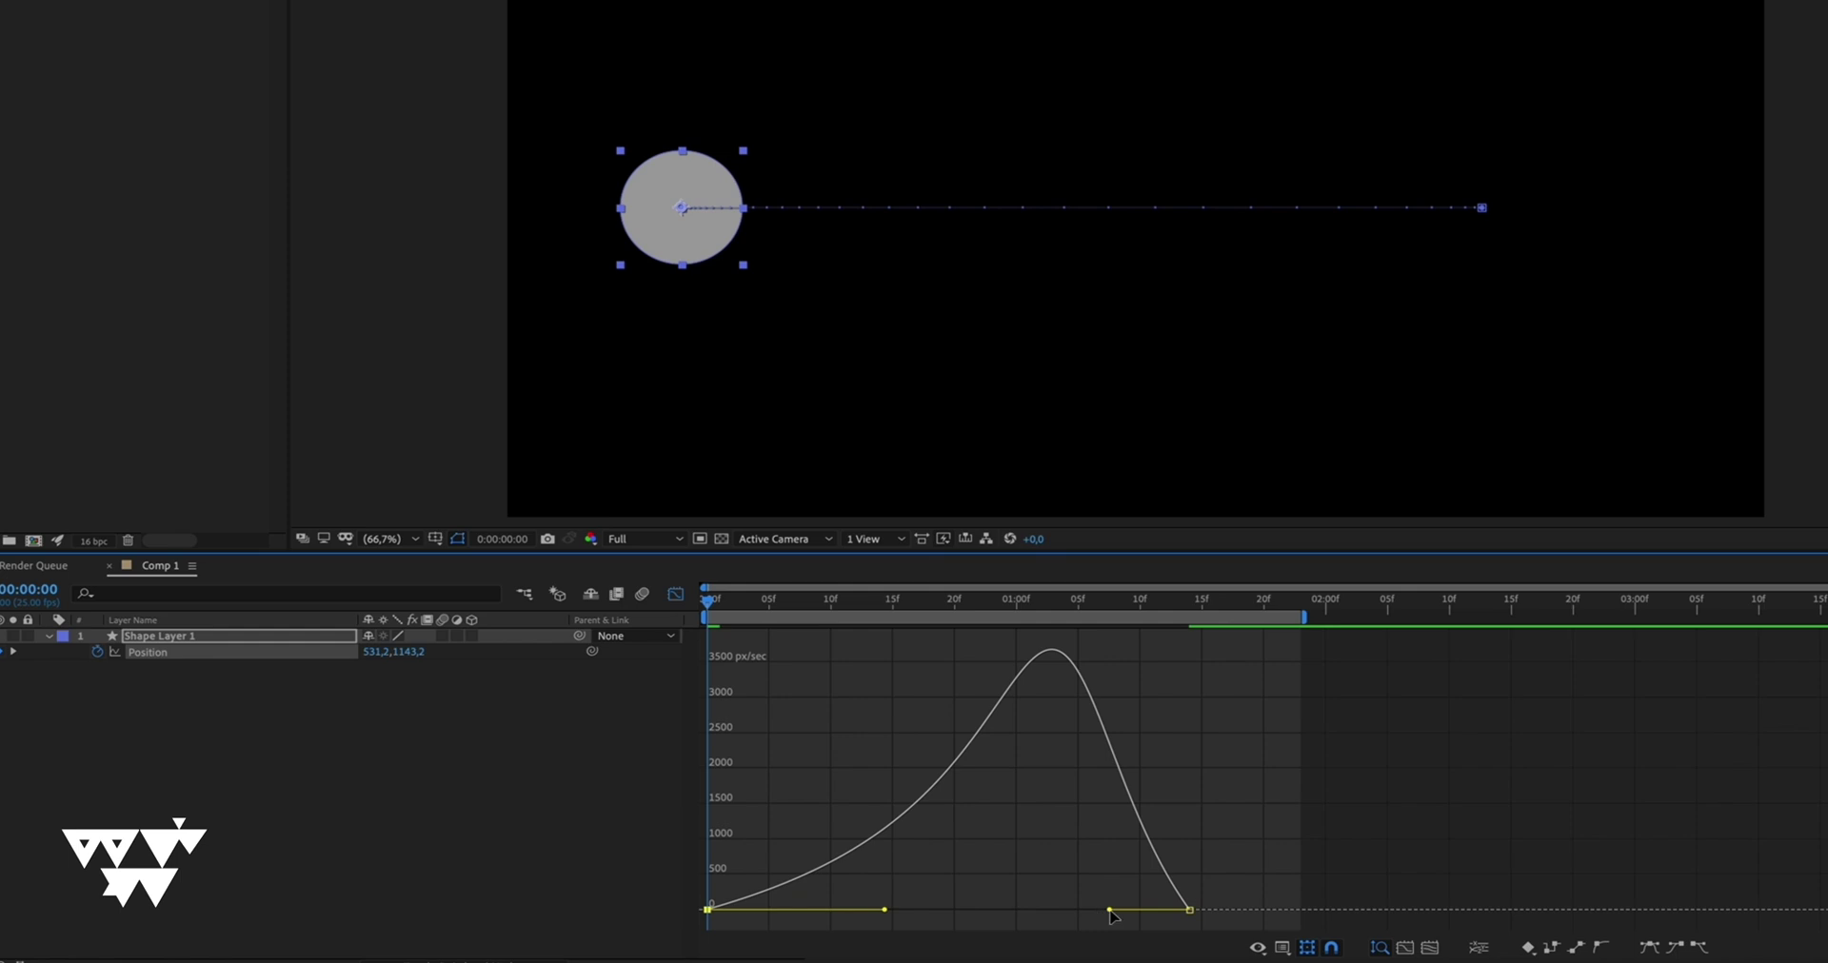
drag(1109, 911, 1022, 911)
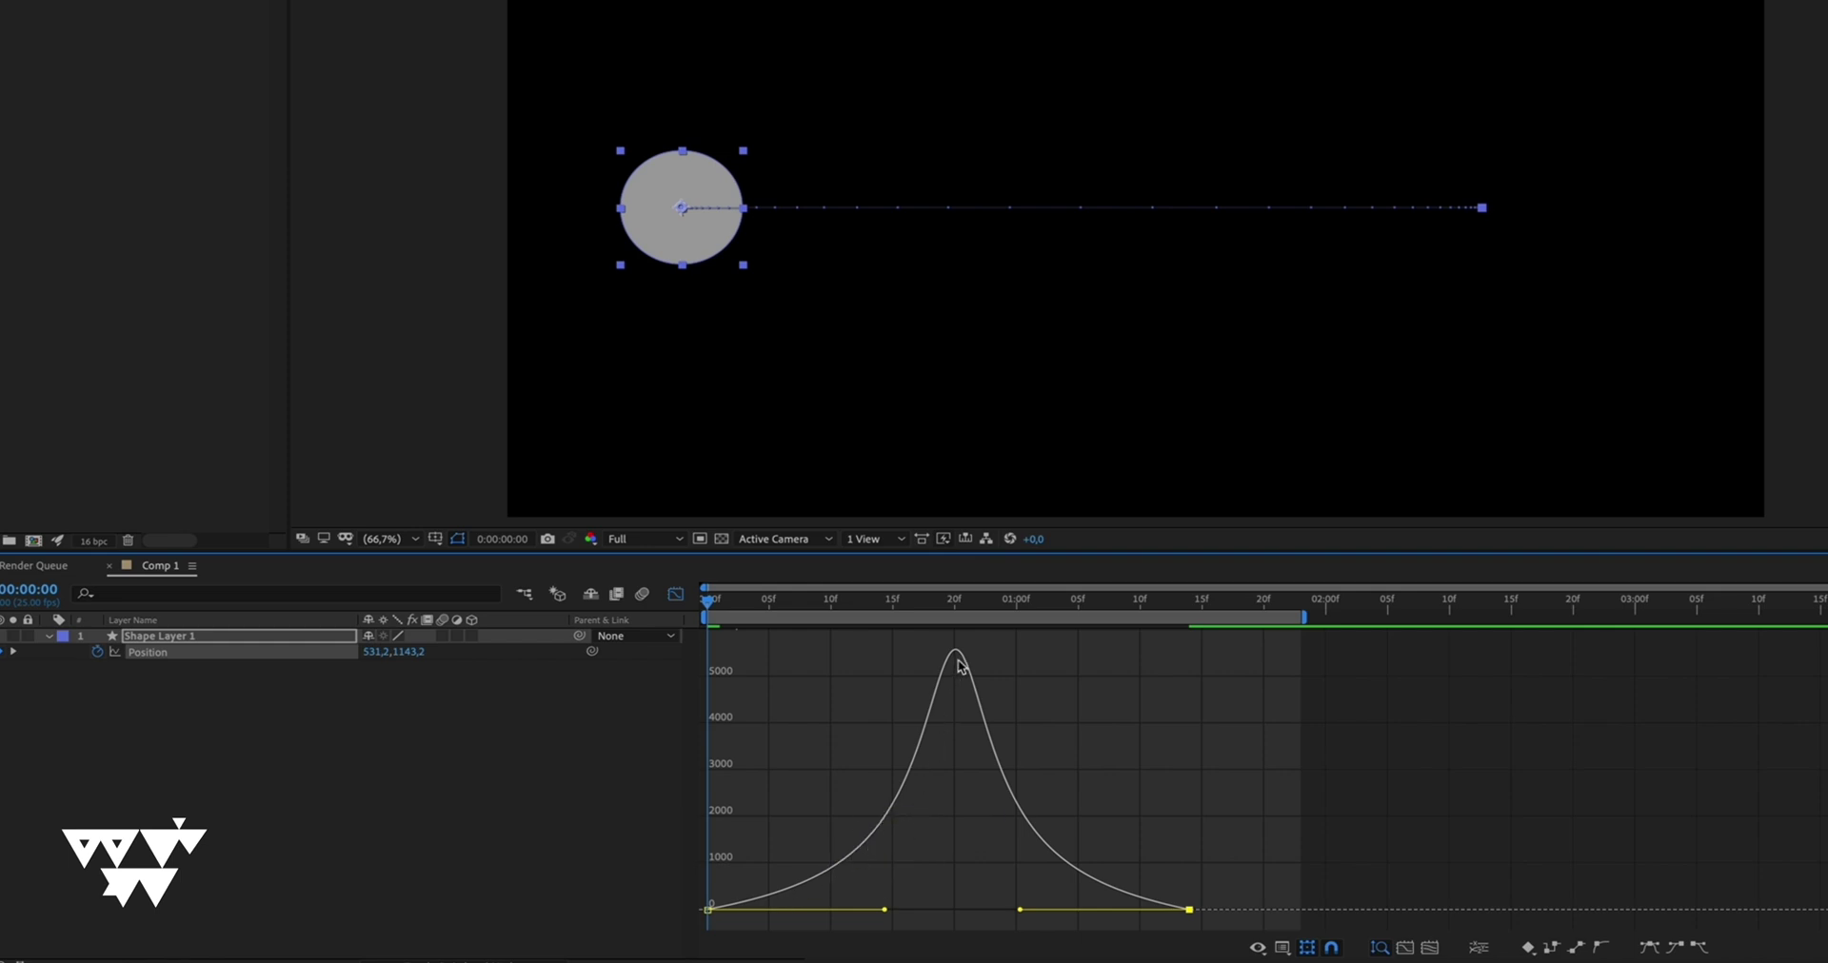
click(457, 874)
key(space)
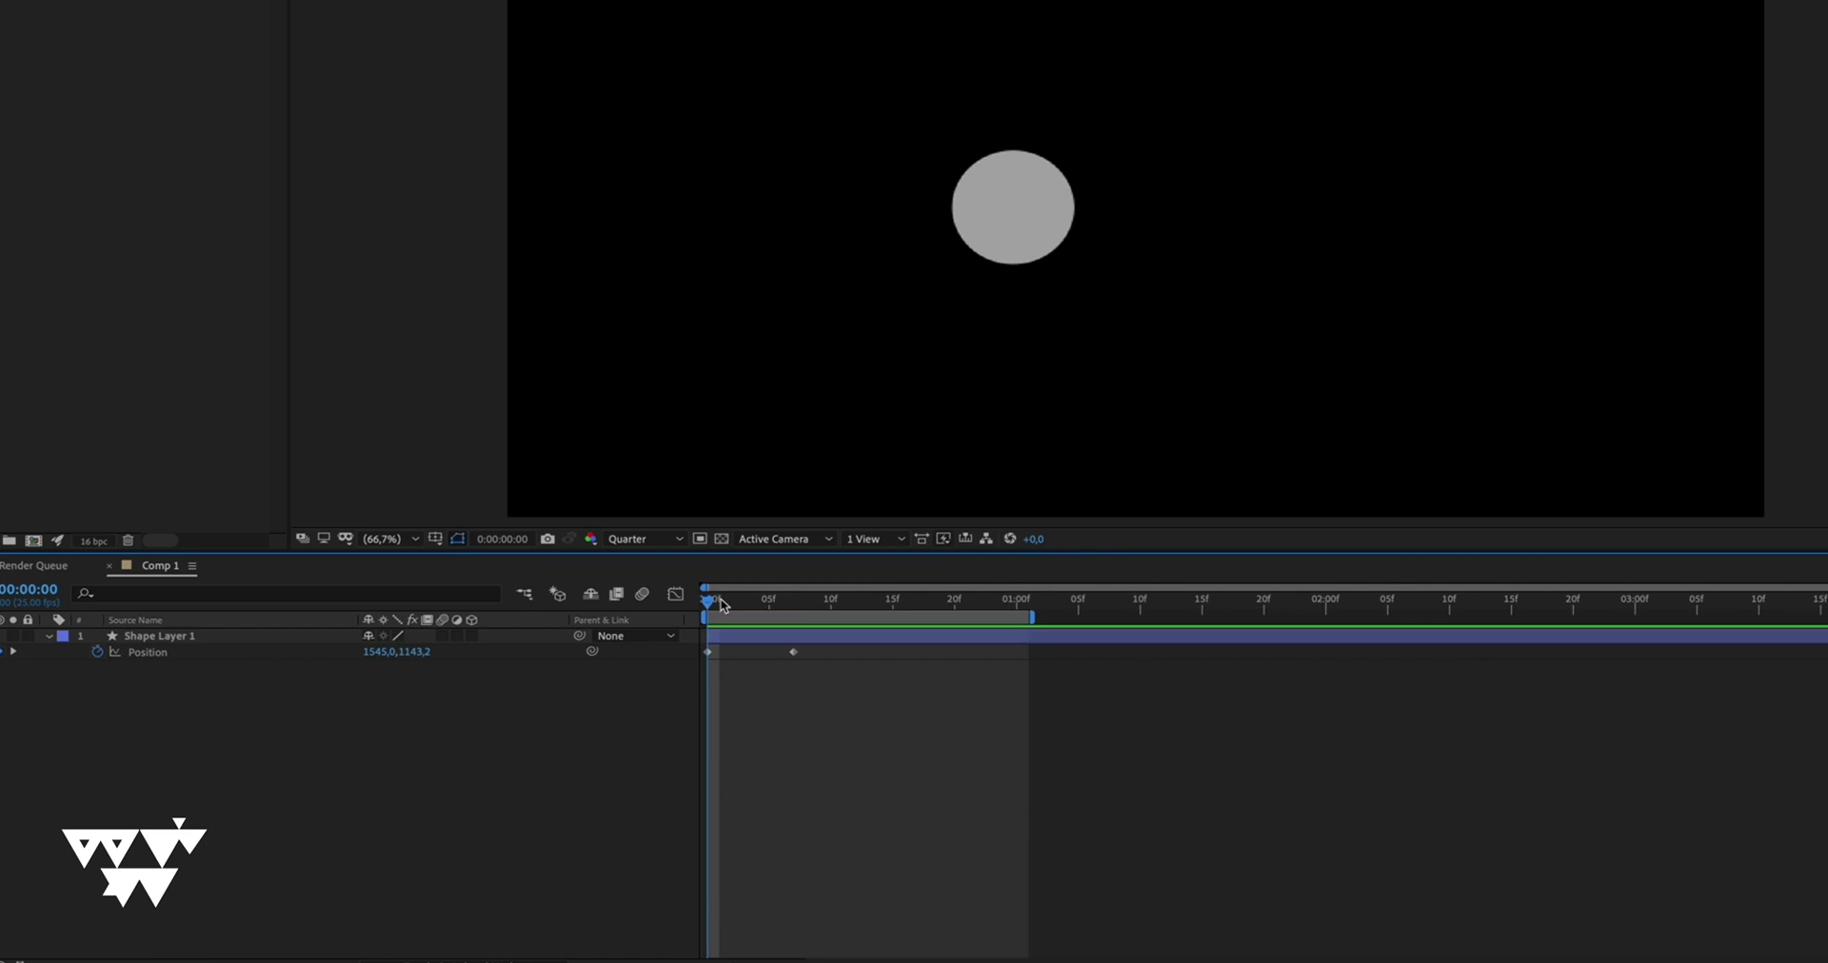
Step: Apply Easy Ease to both Position keyframes of the short circle movement and show its speed graph
mouse_move(726, 606)
mouse_down()
mouse_move(781, 605)
mouse_move(756, 606)
mouse_up()
key(Home)
click(266, 636)
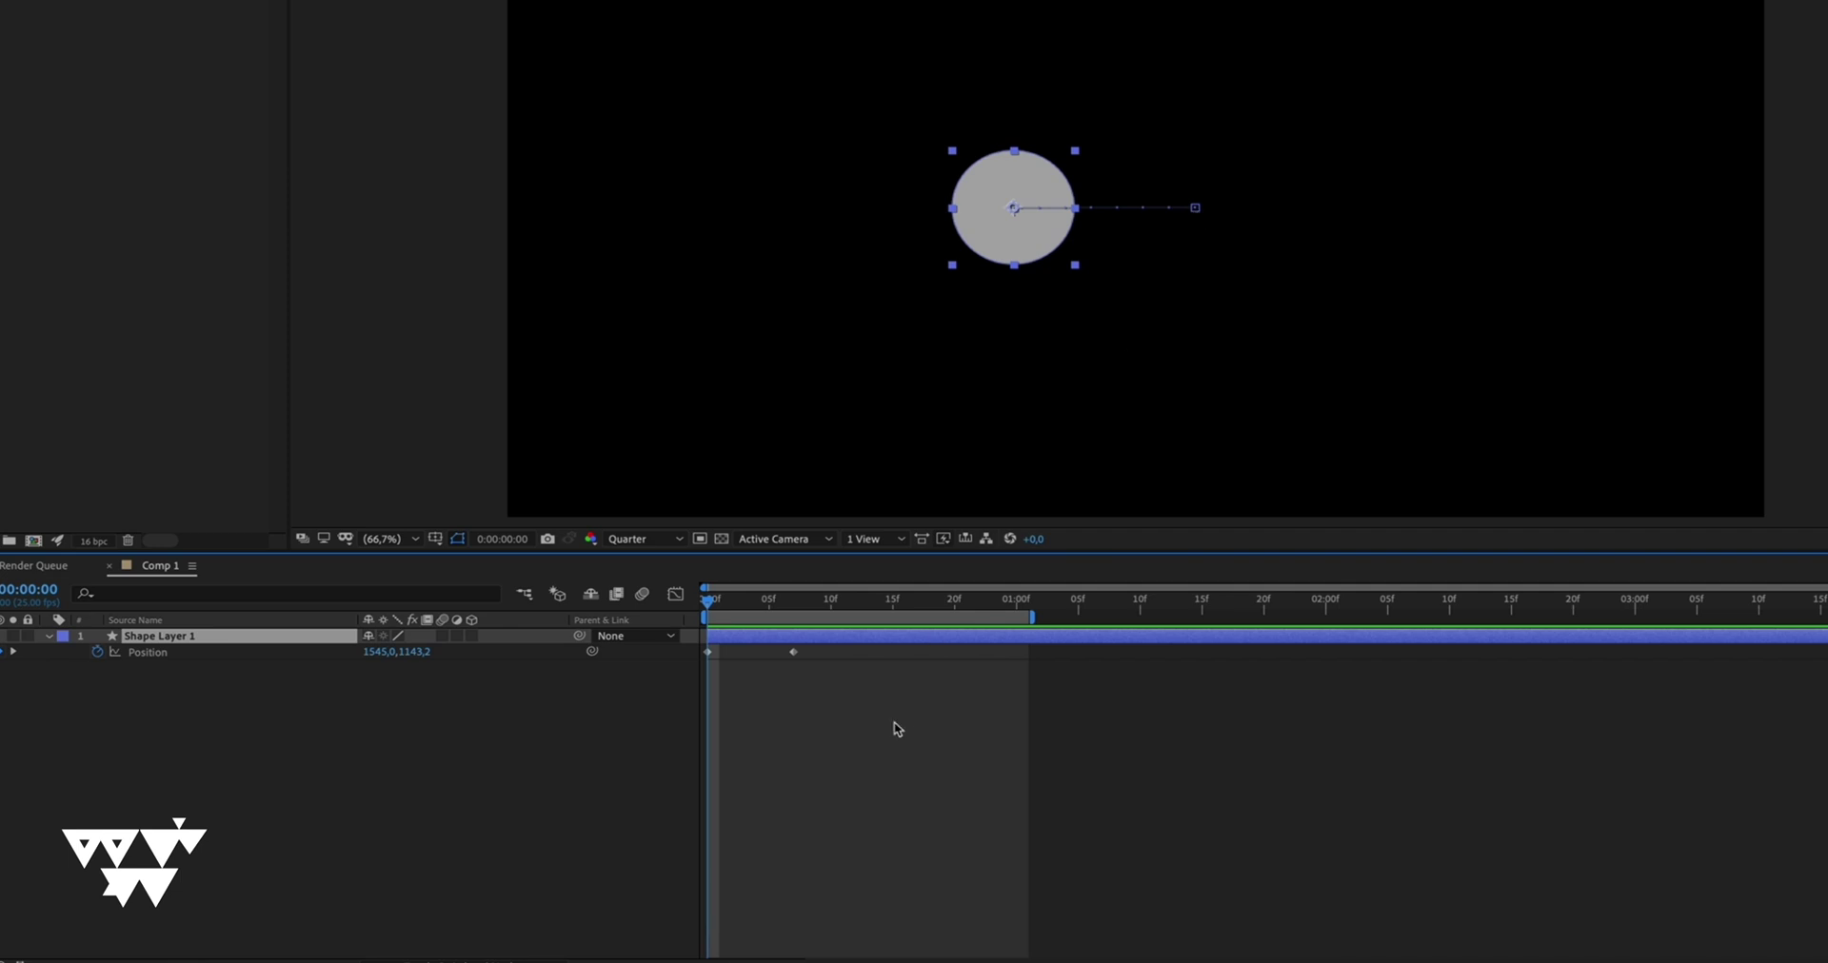
drag(859, 715, 688, 657)
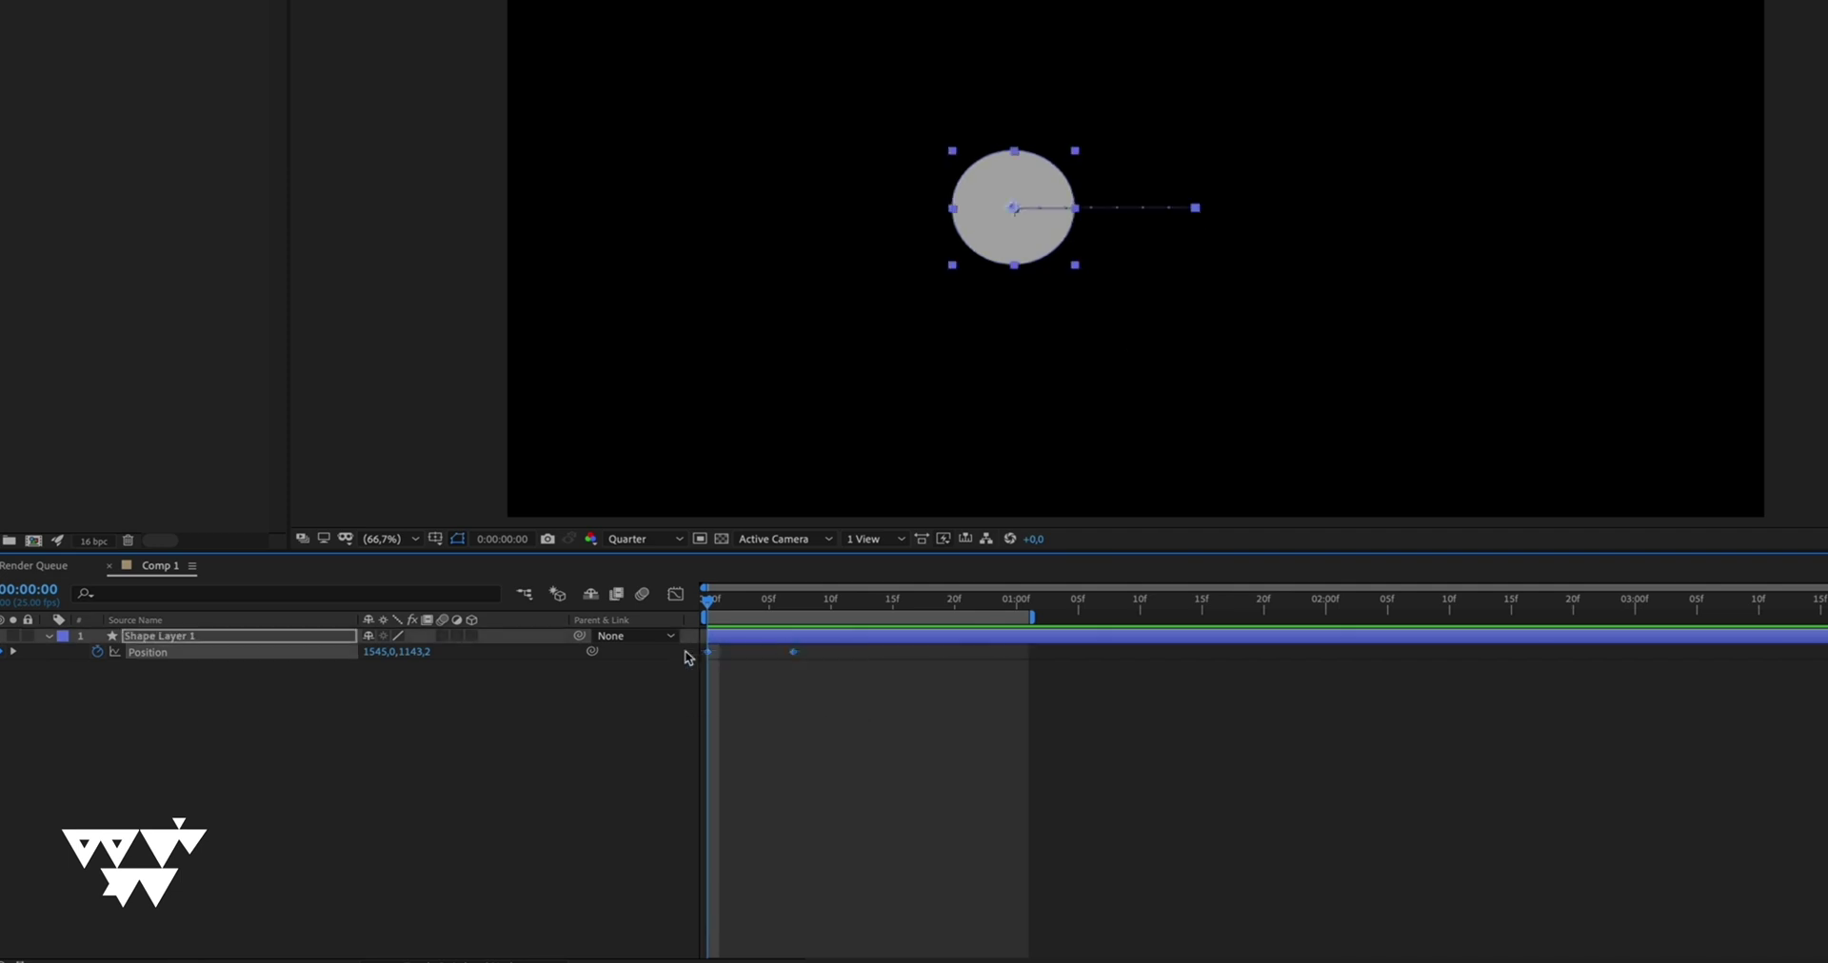
click(675, 594)
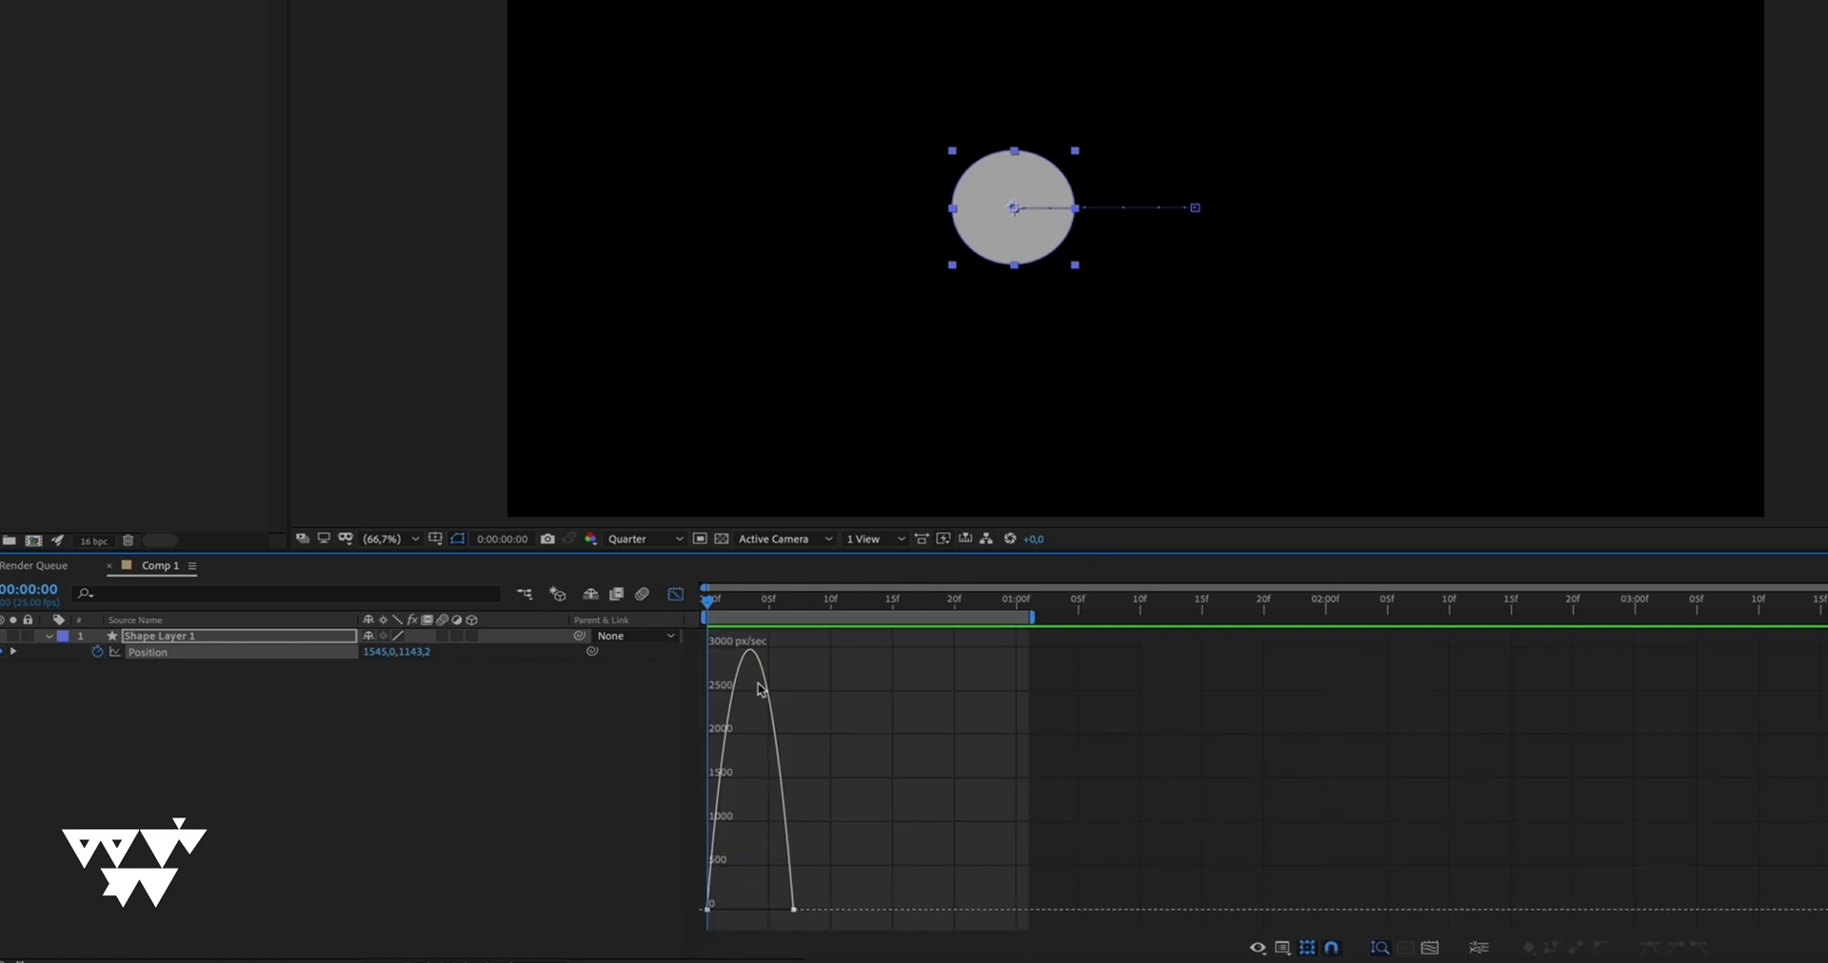
Step: Play the short eased movement and return from the Graph Editor to the layer timeline
click(571, 789)
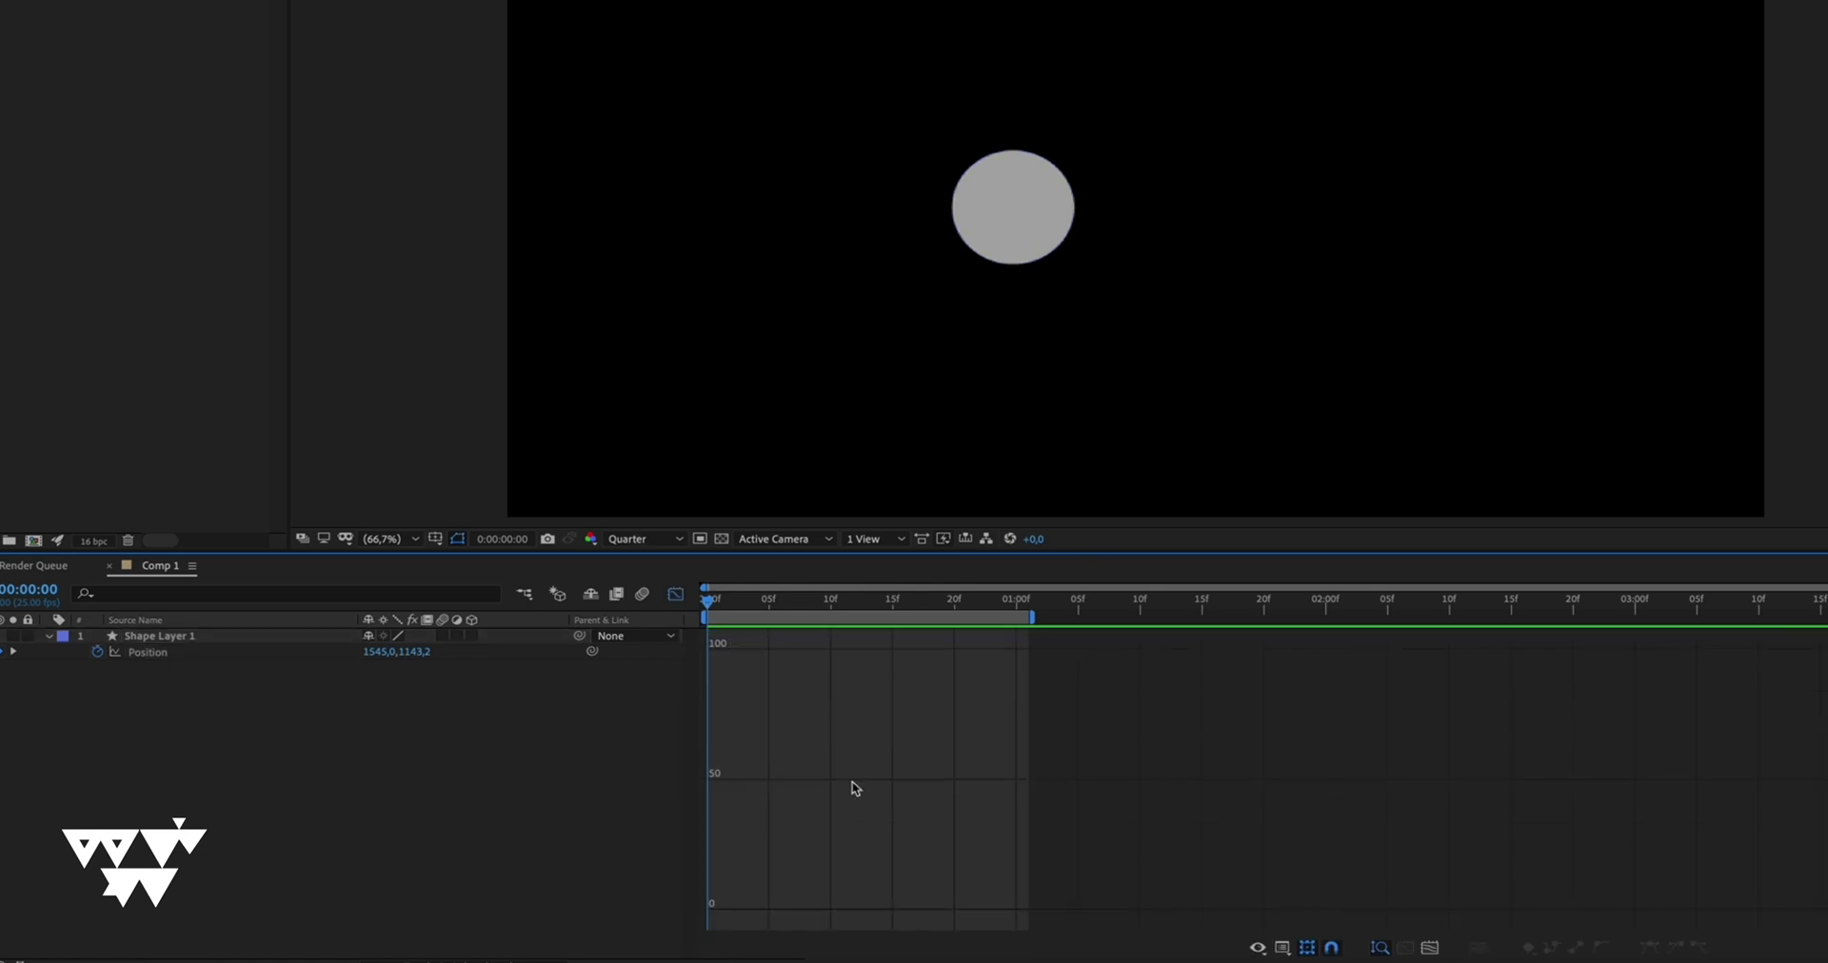
key(space)
click(678, 597)
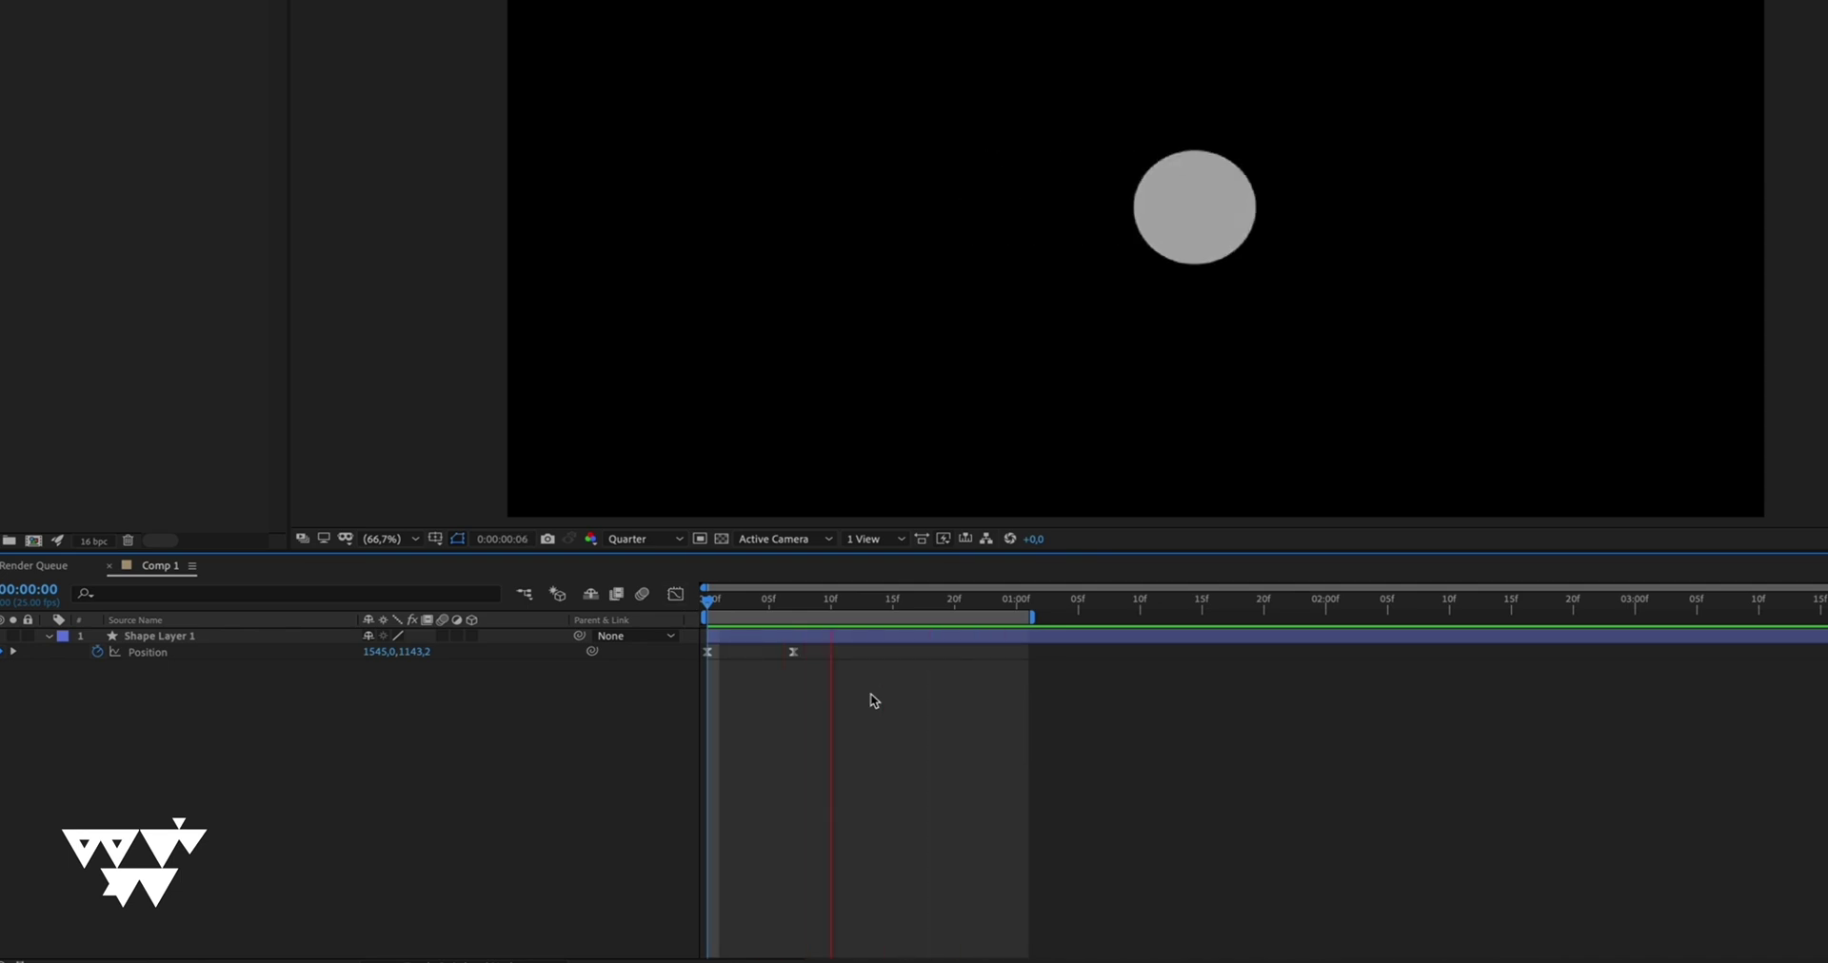
Step: Select both Position keyframes of the short circle movement, reopen their speed graph, and preview the motion
key(space)
drag(819, 676, 680, 647)
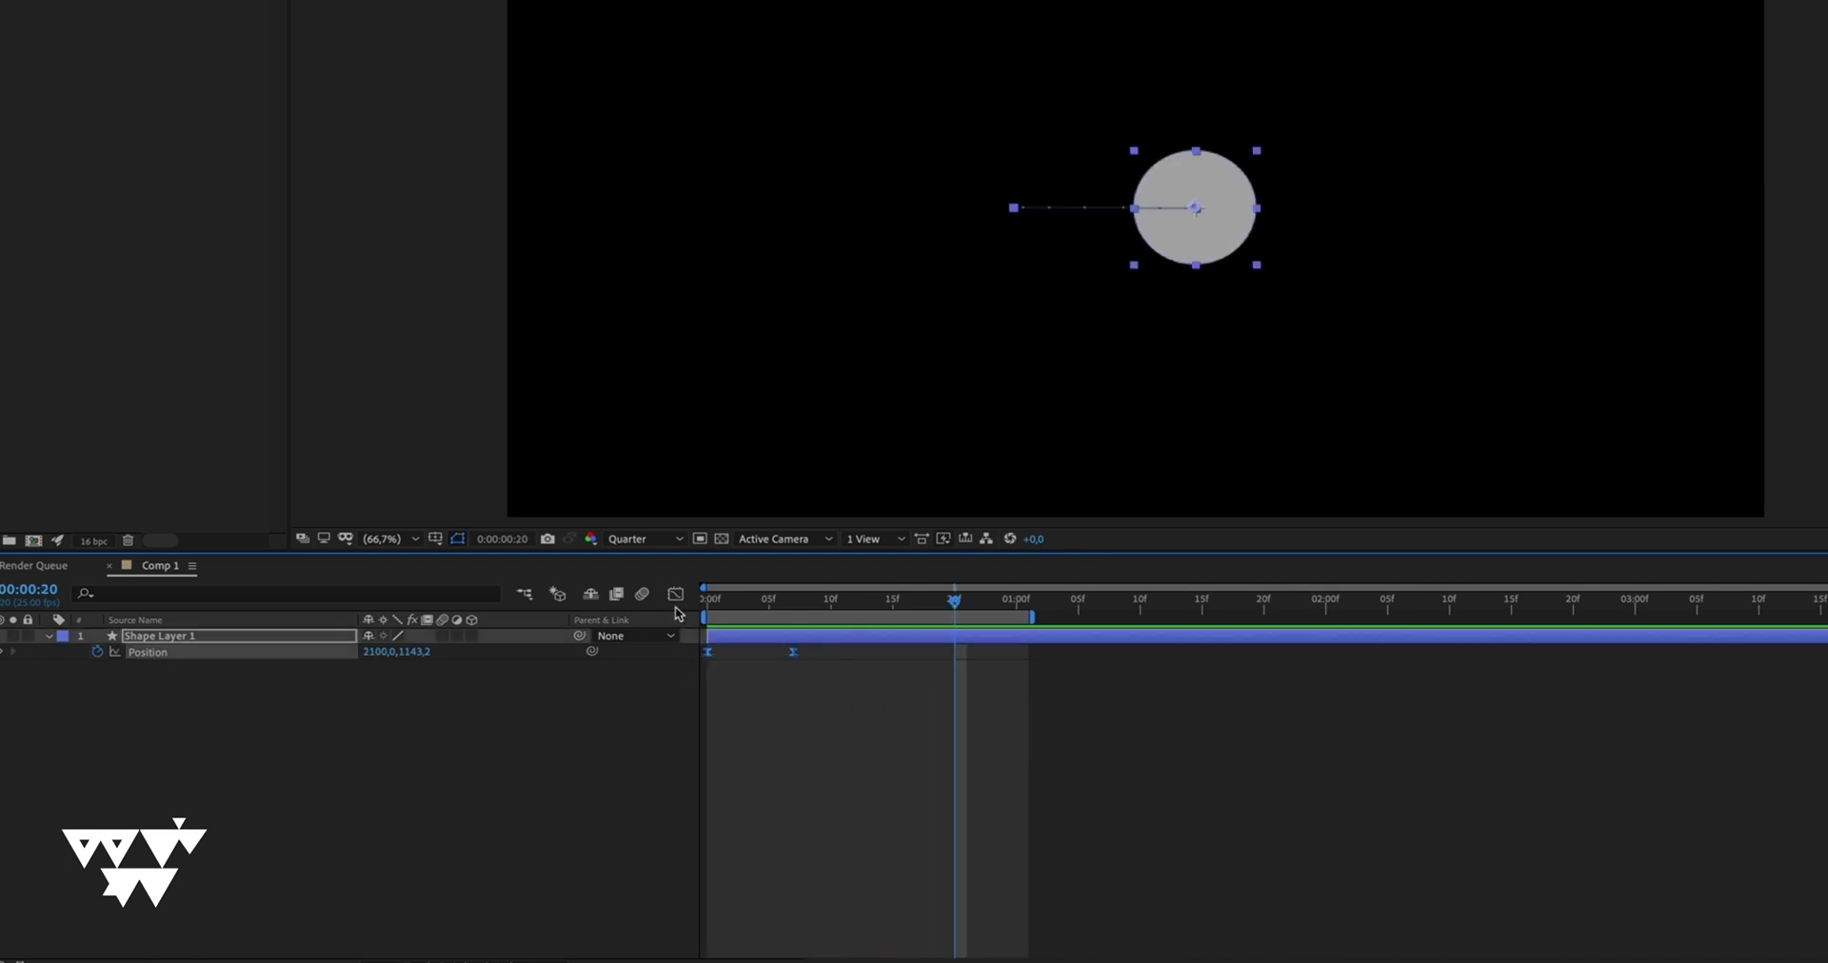
click(676, 594)
drag(676, 932, 759, 912)
key(space)
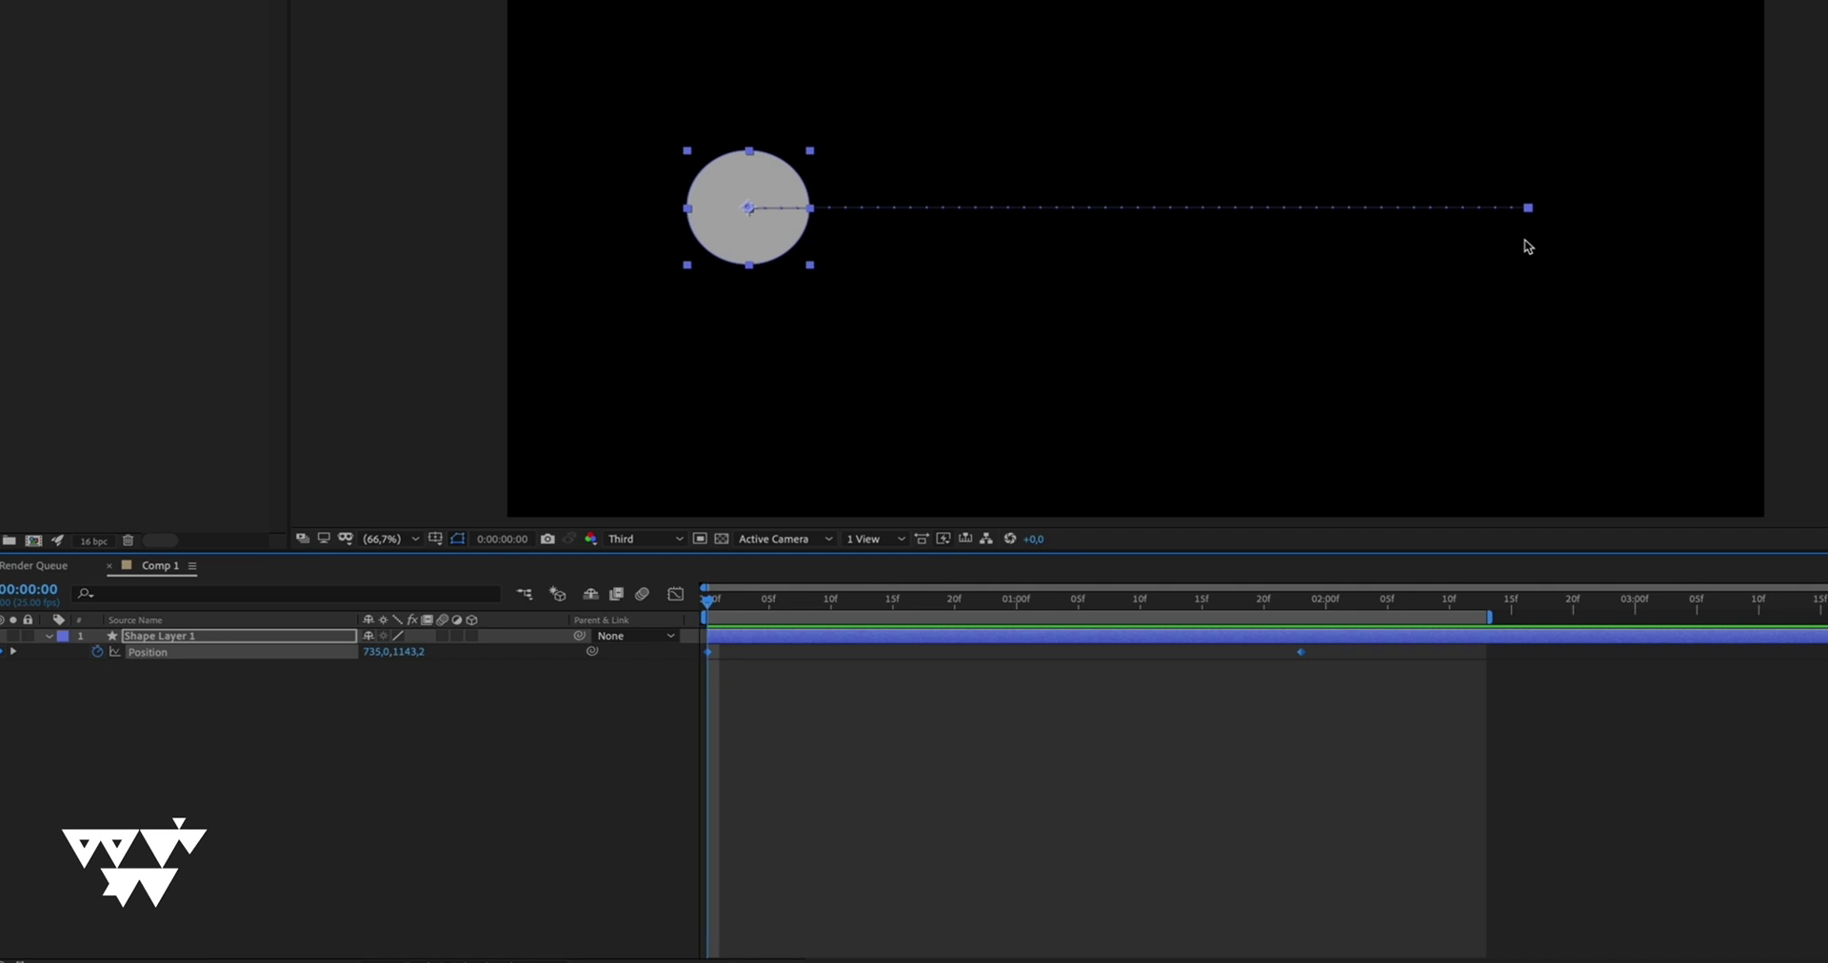
Step: Apply Easy Ease to both Position keyframes of the long circle movement and show their influence handles in the speed graph
drag(1416, 698, 682, 648)
click(675, 594)
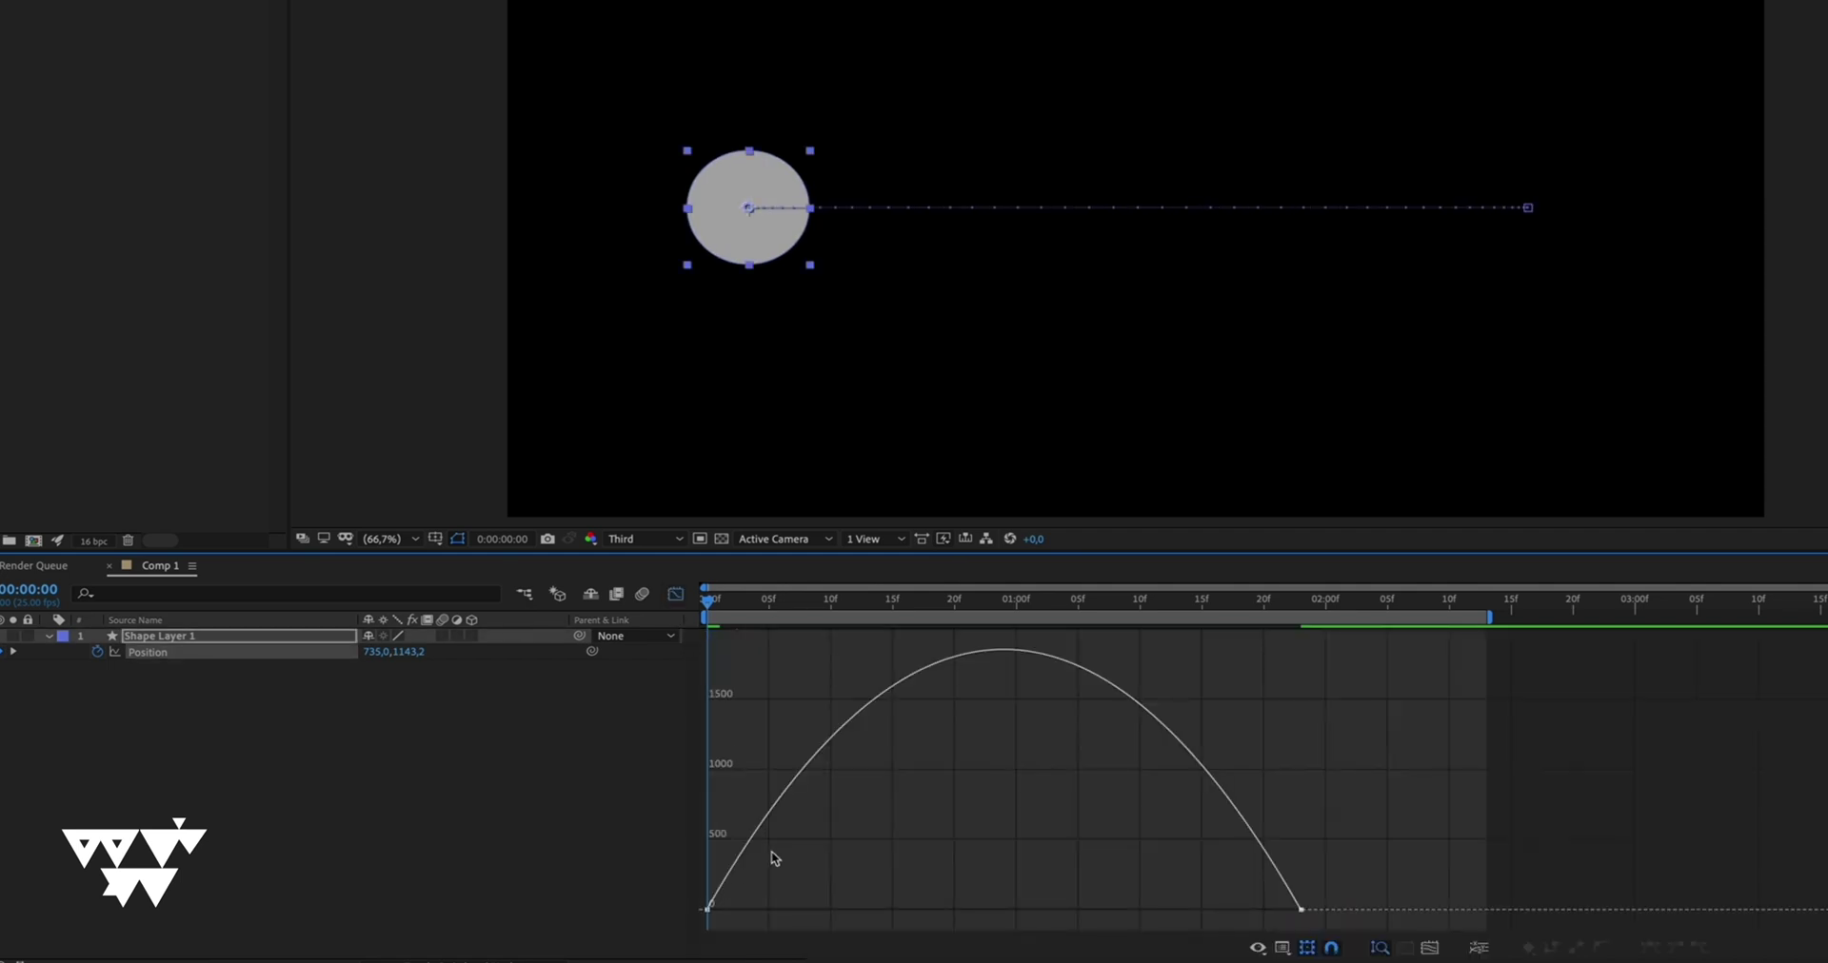
drag(771, 884, 671, 928)
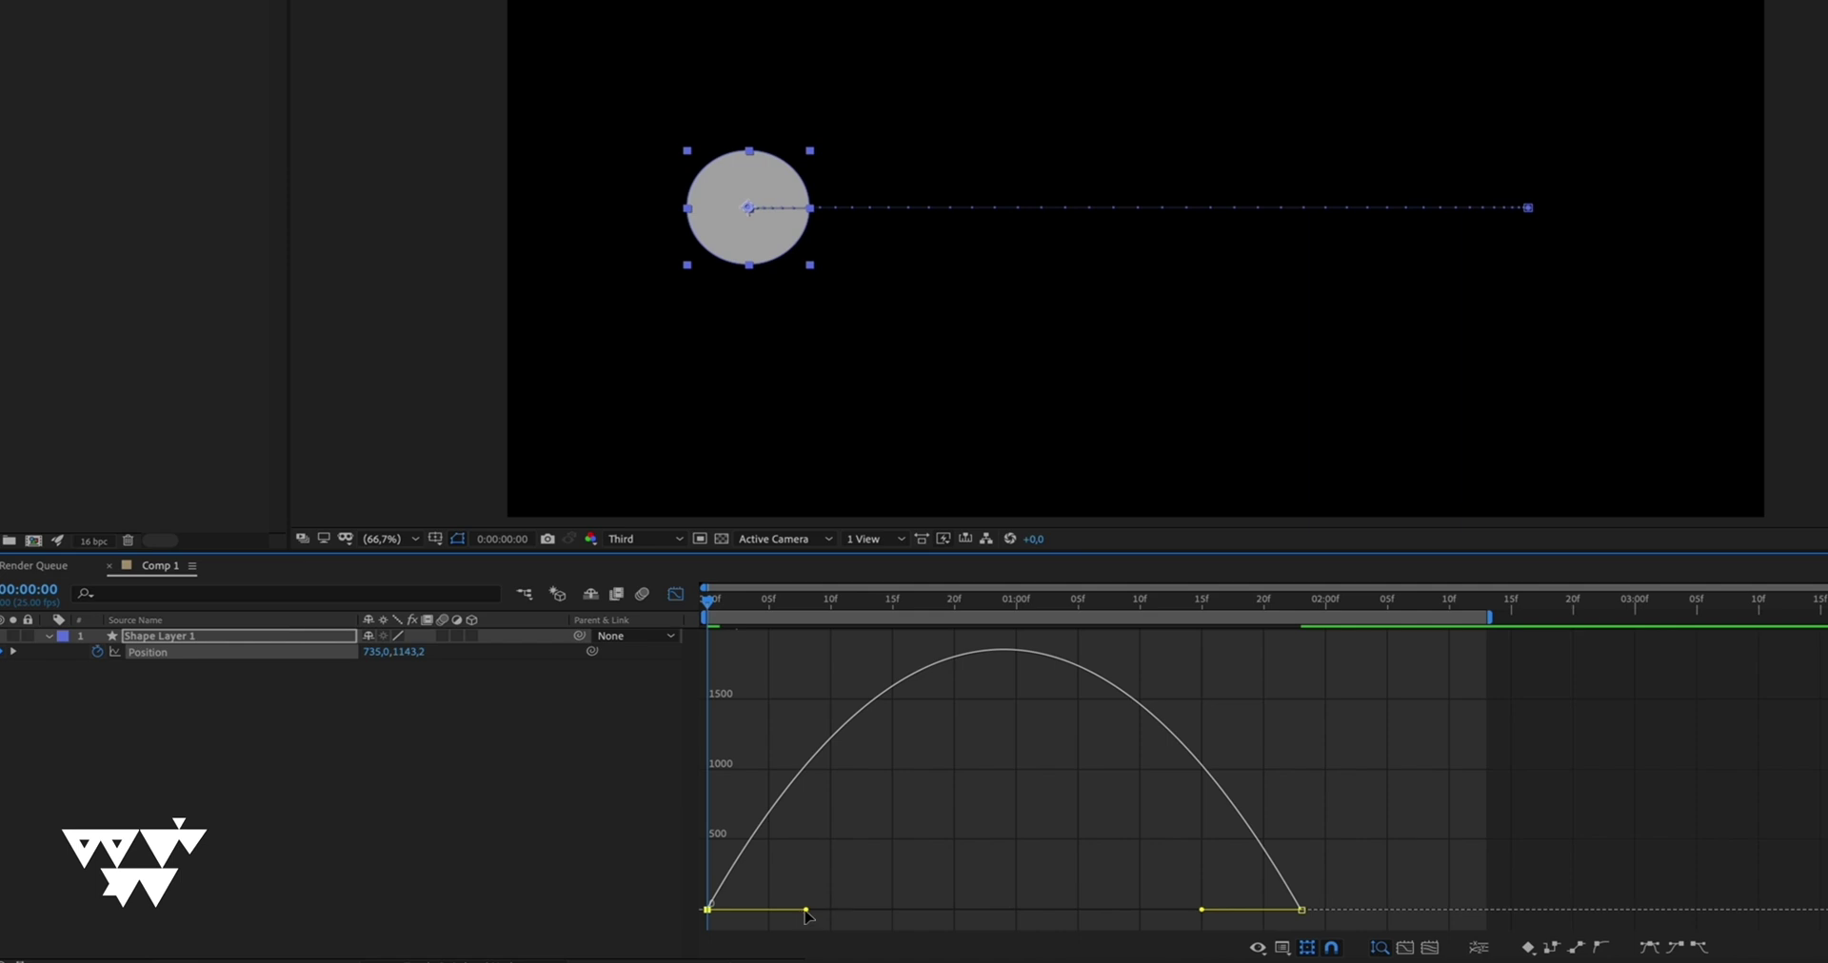
Step: Lengthen both keyframes' influence handles toward each other to form a steep speed peak around one second, and preview the motion
drag(807, 912, 930, 911)
drag(1195, 911, 1080, 911)
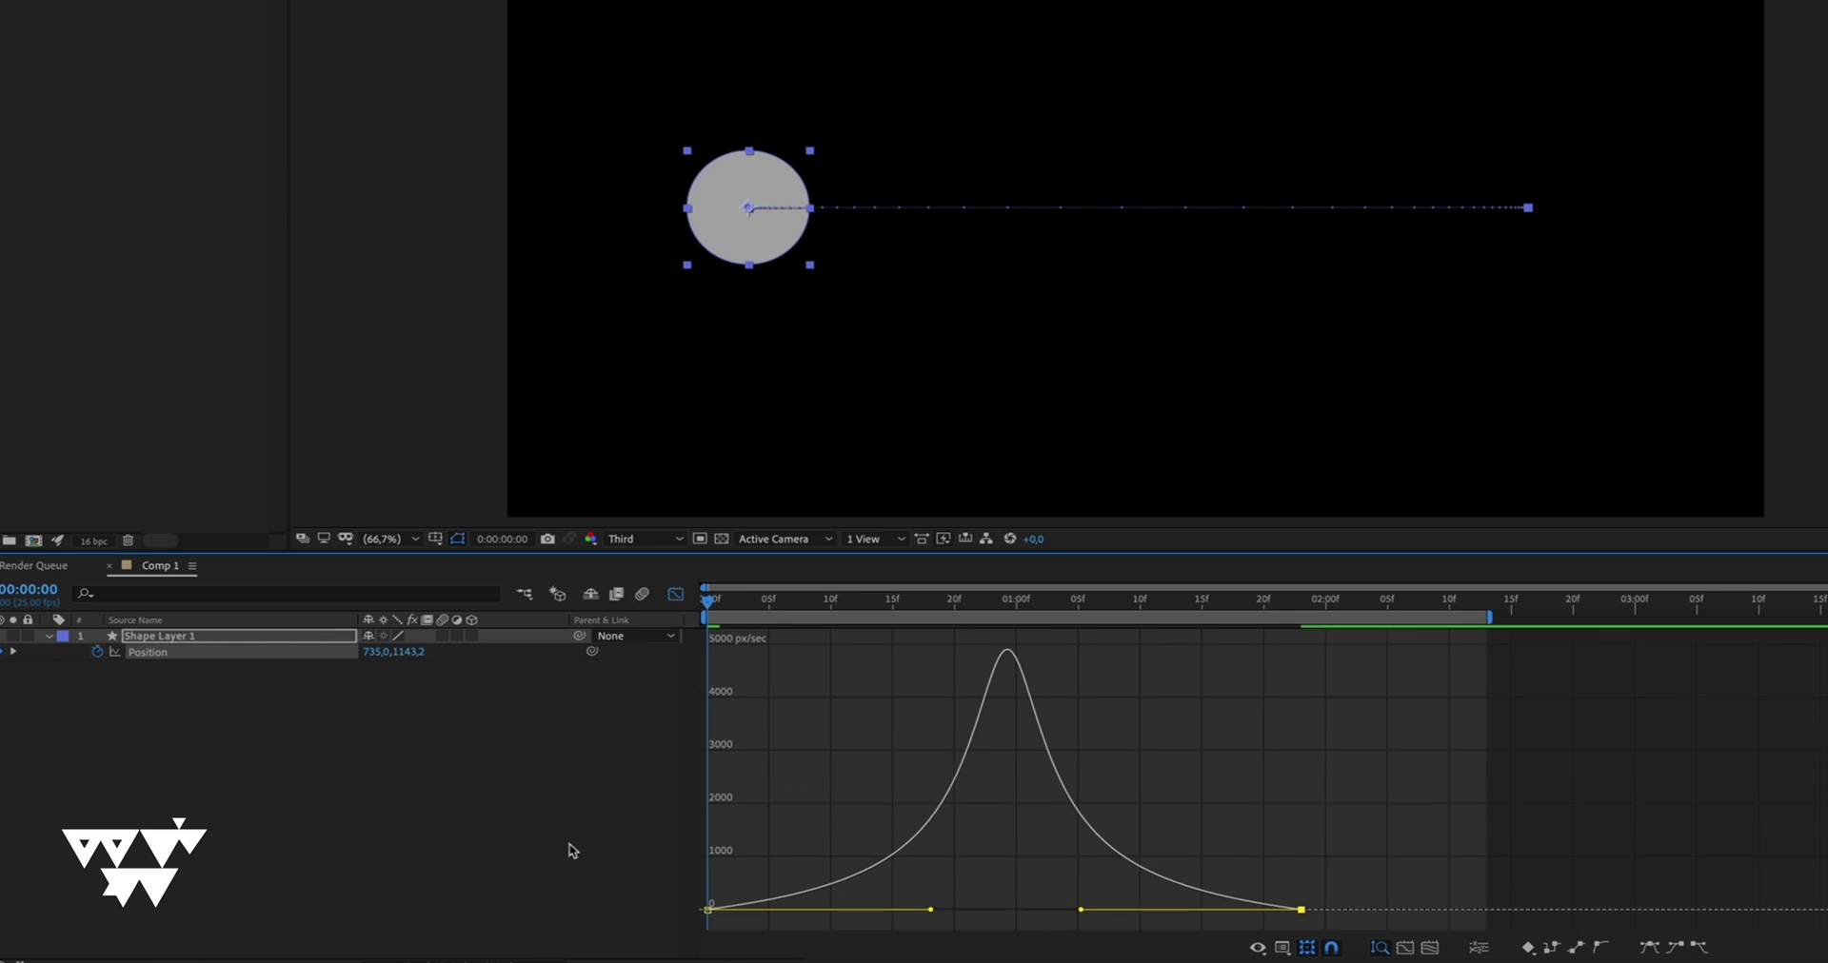
key(space)
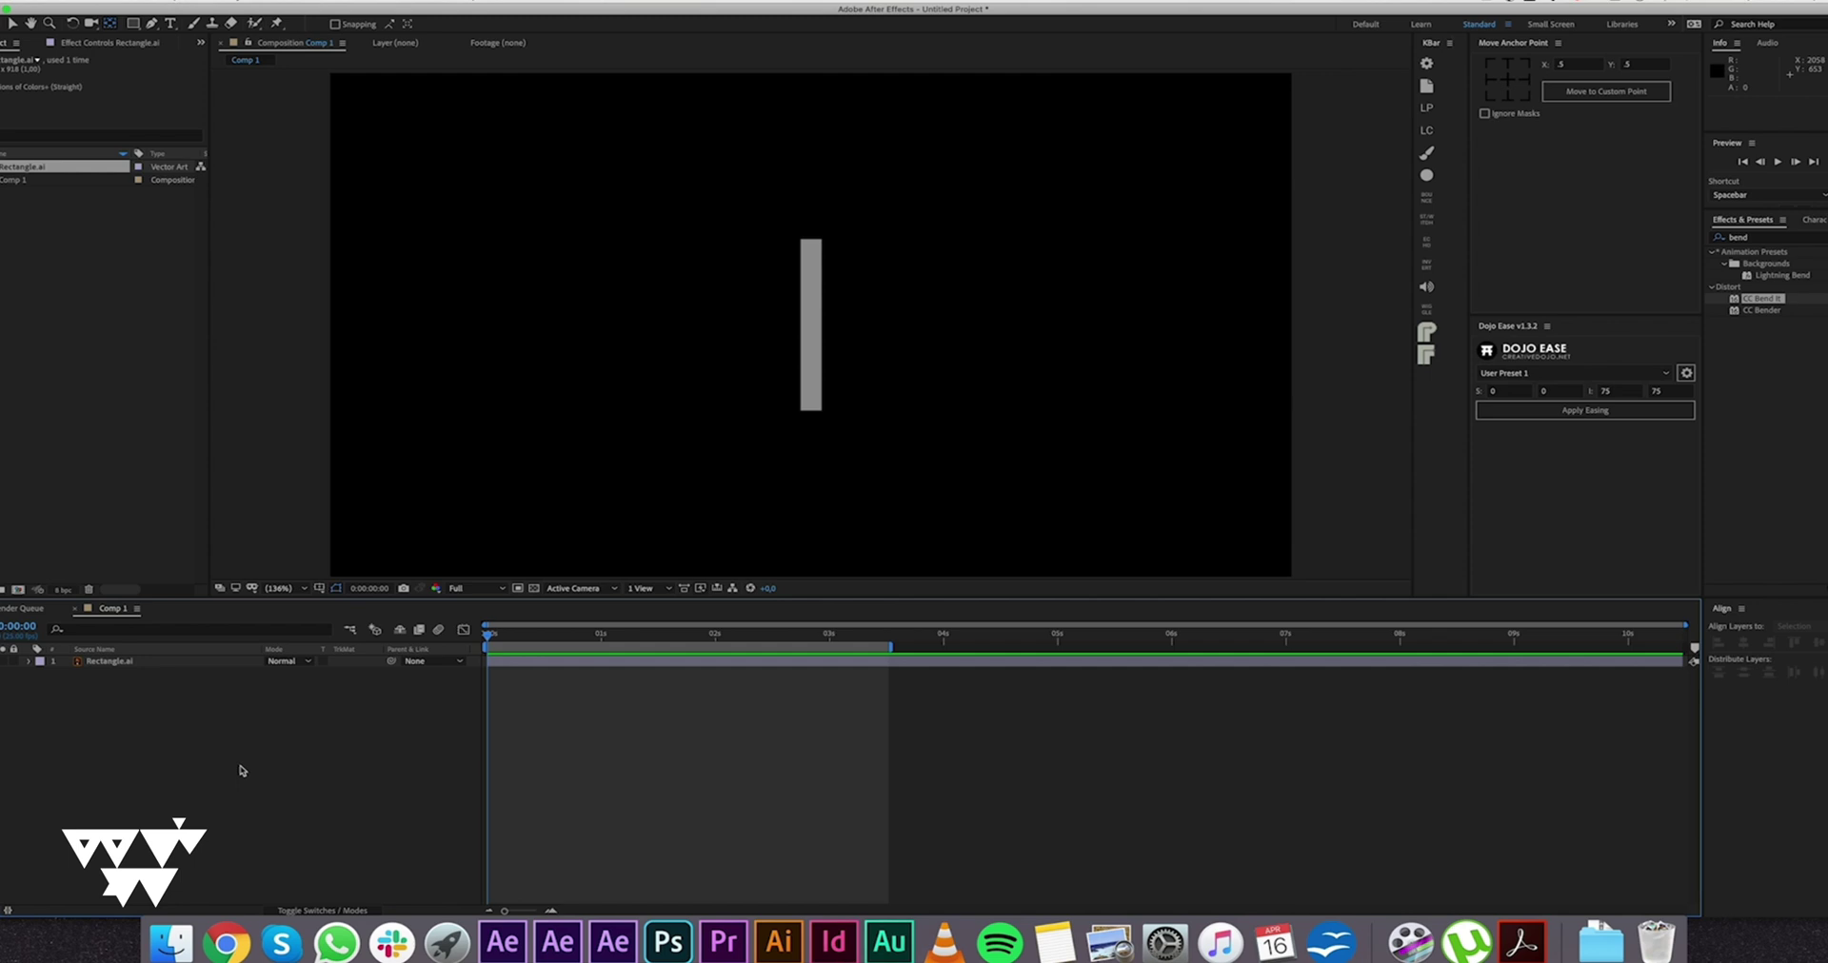
Step: Move the rectangle straight up to position 960, 349 and place its anchor point near its lower end
click(150, 663)
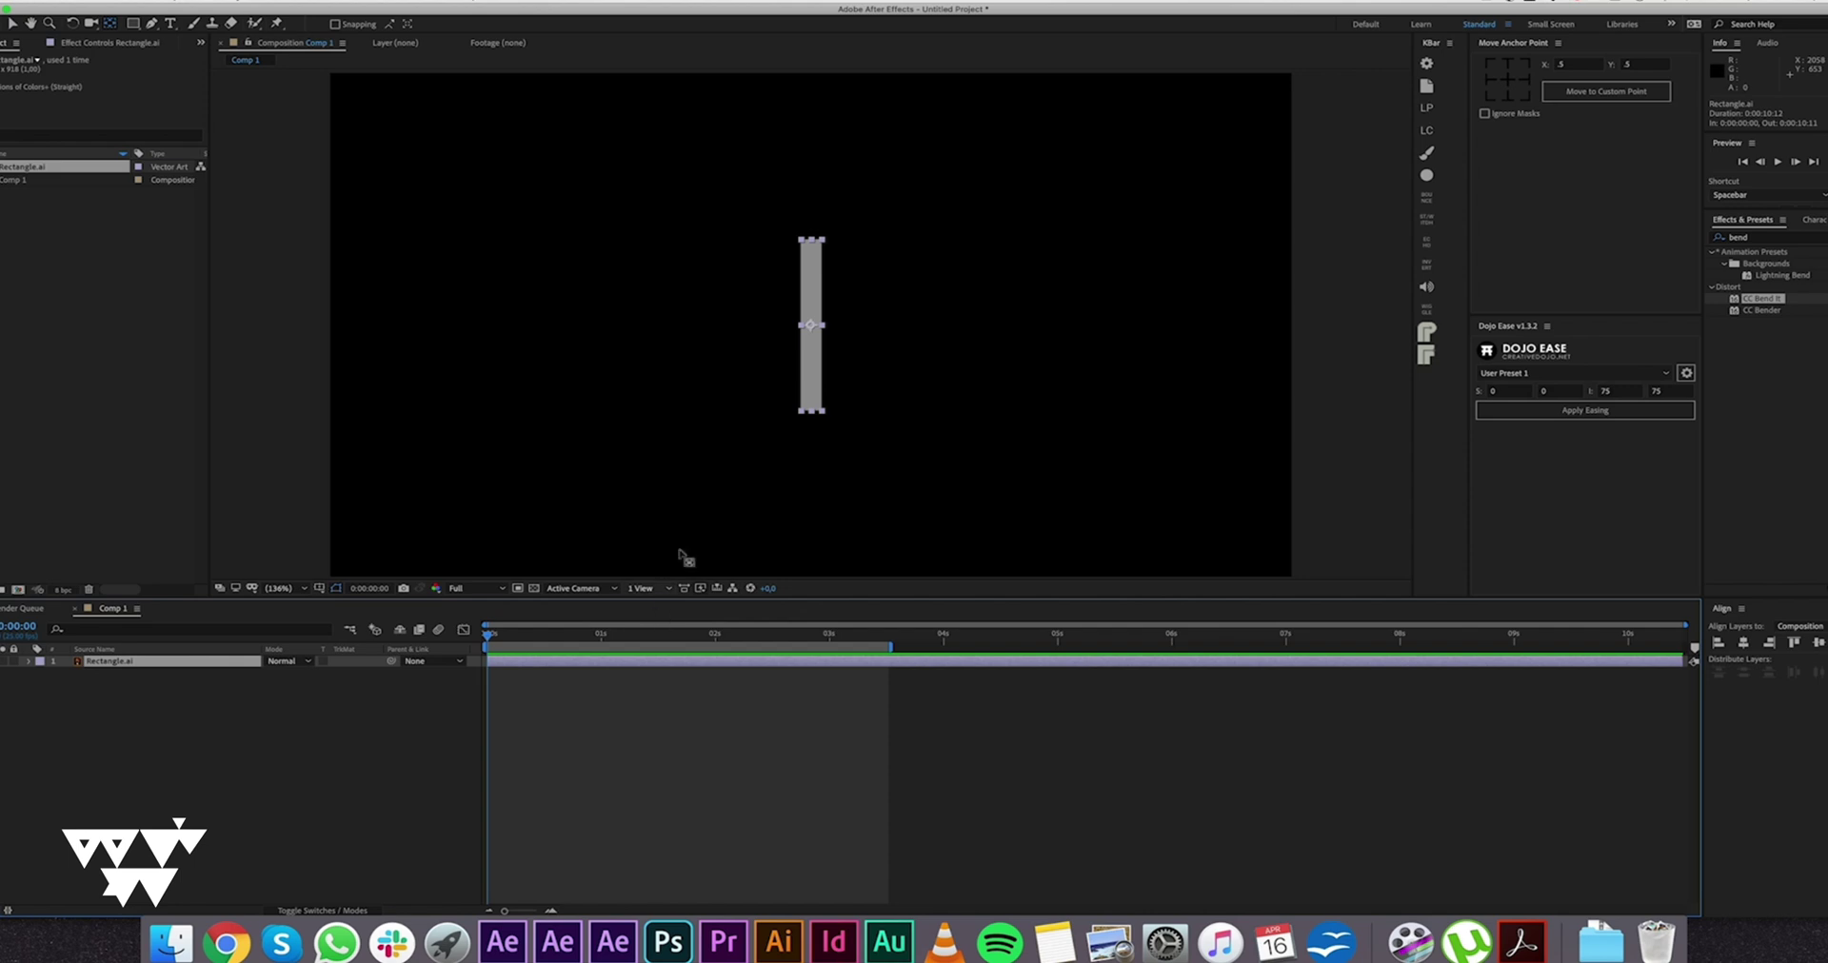
key(v)
drag(817, 380, 817, 291)
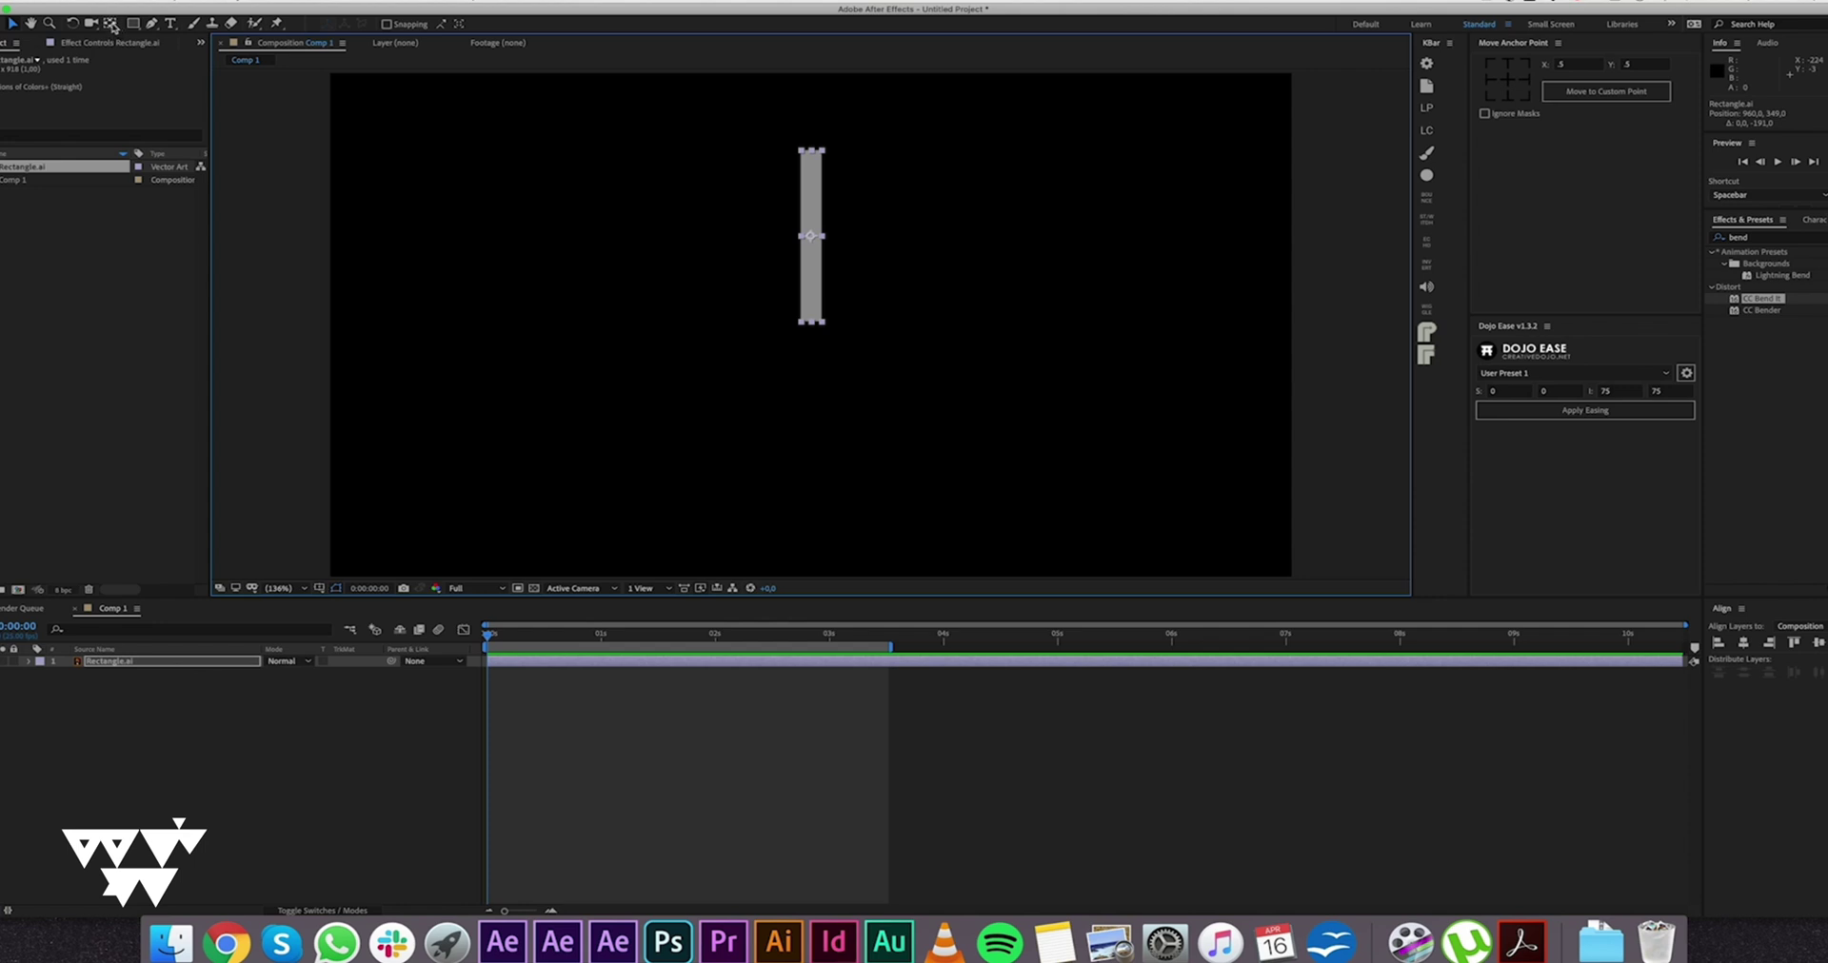
click(111, 24)
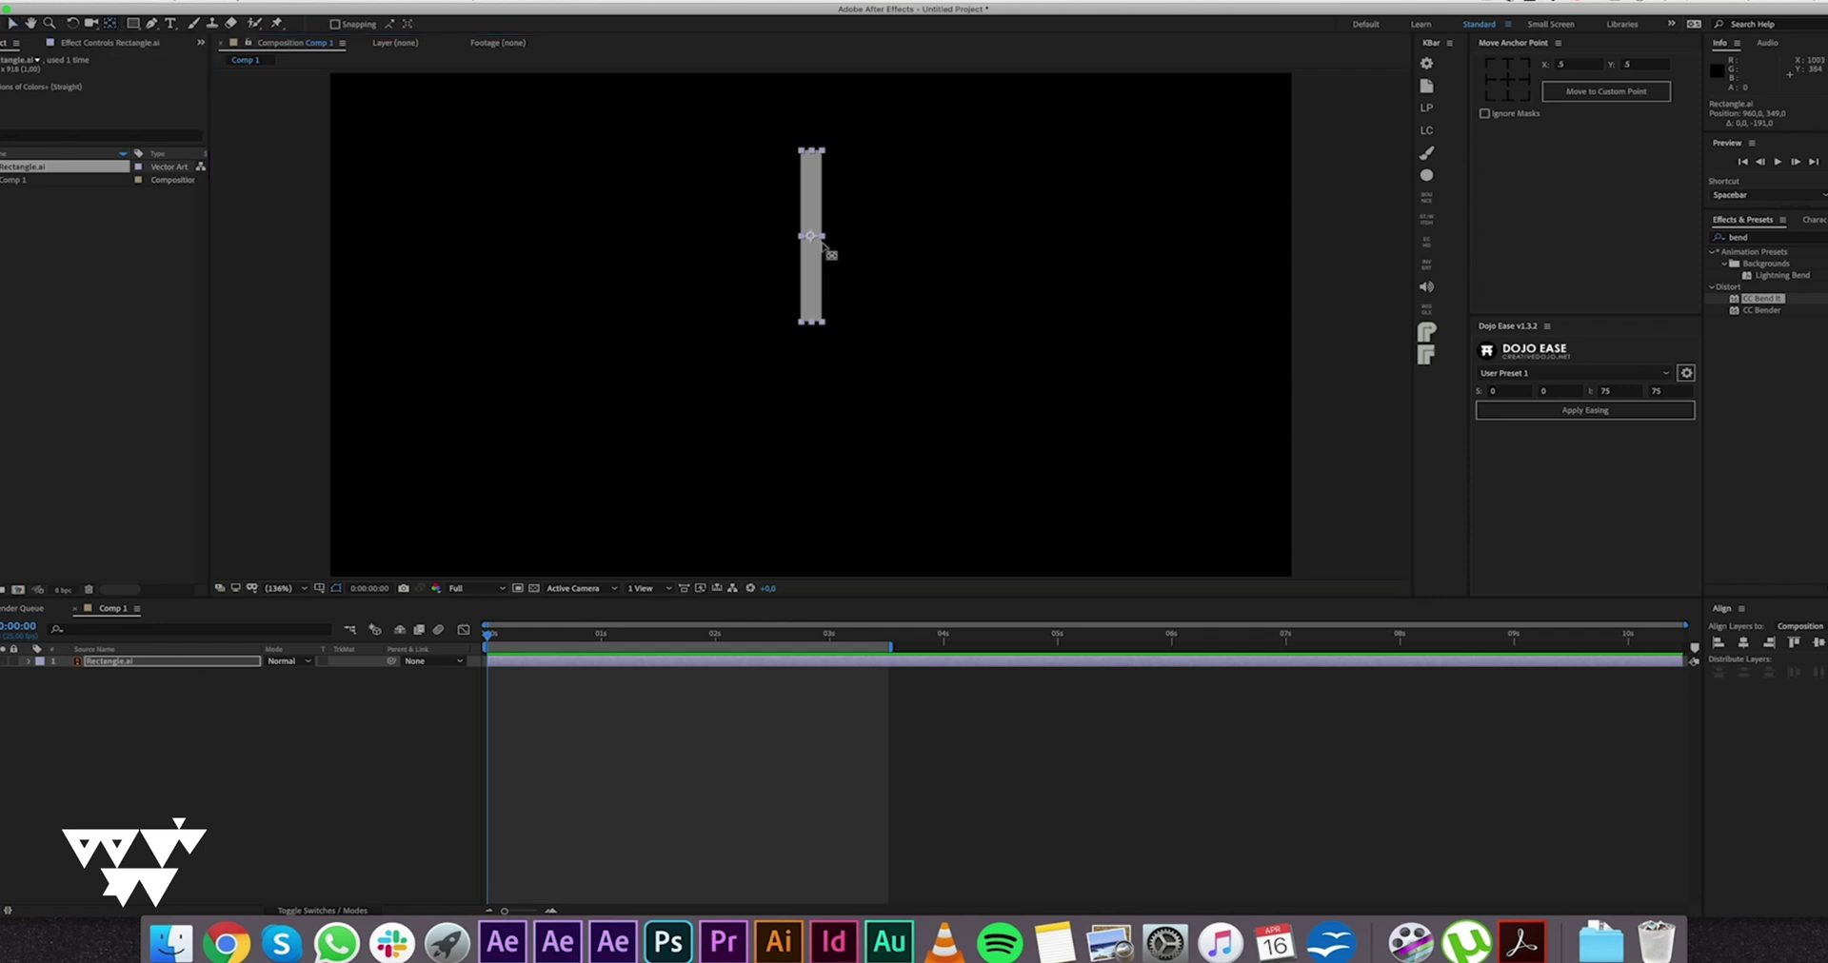
drag(811, 238, 815, 306)
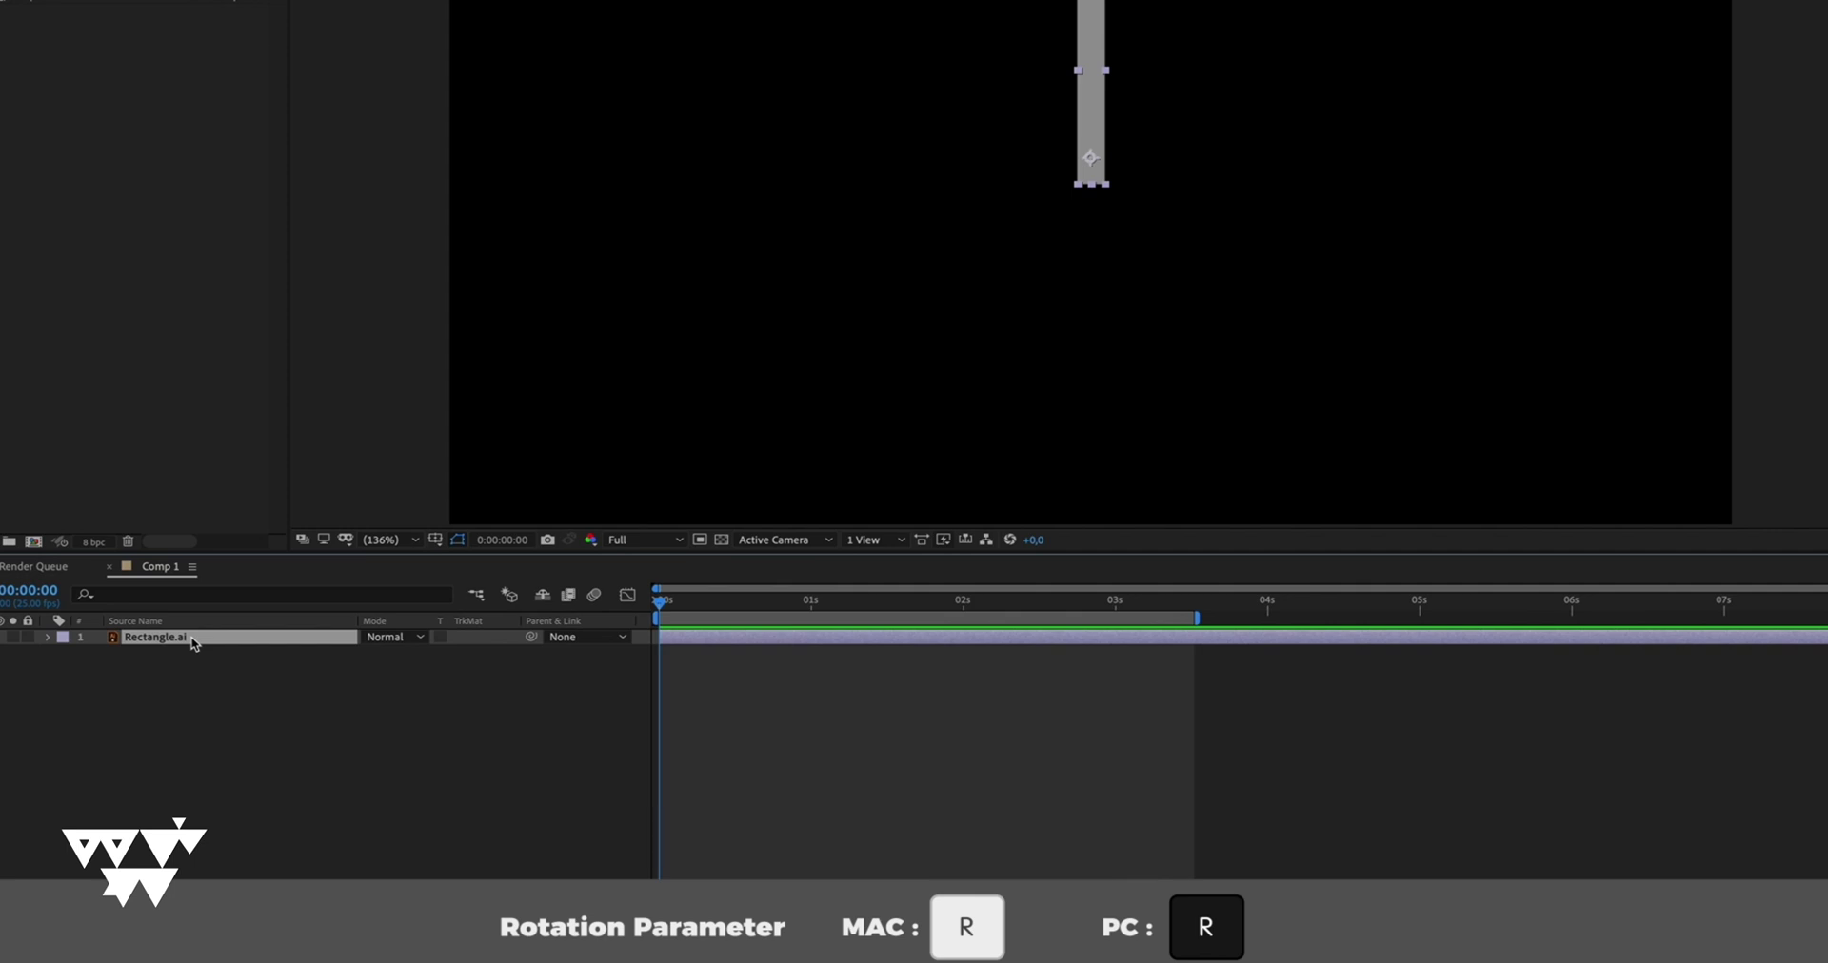
Step: Reveal the rectangle's Rotation property and create its starting keyframe at frame 22
key(r)
drag(740, 604, 762, 605)
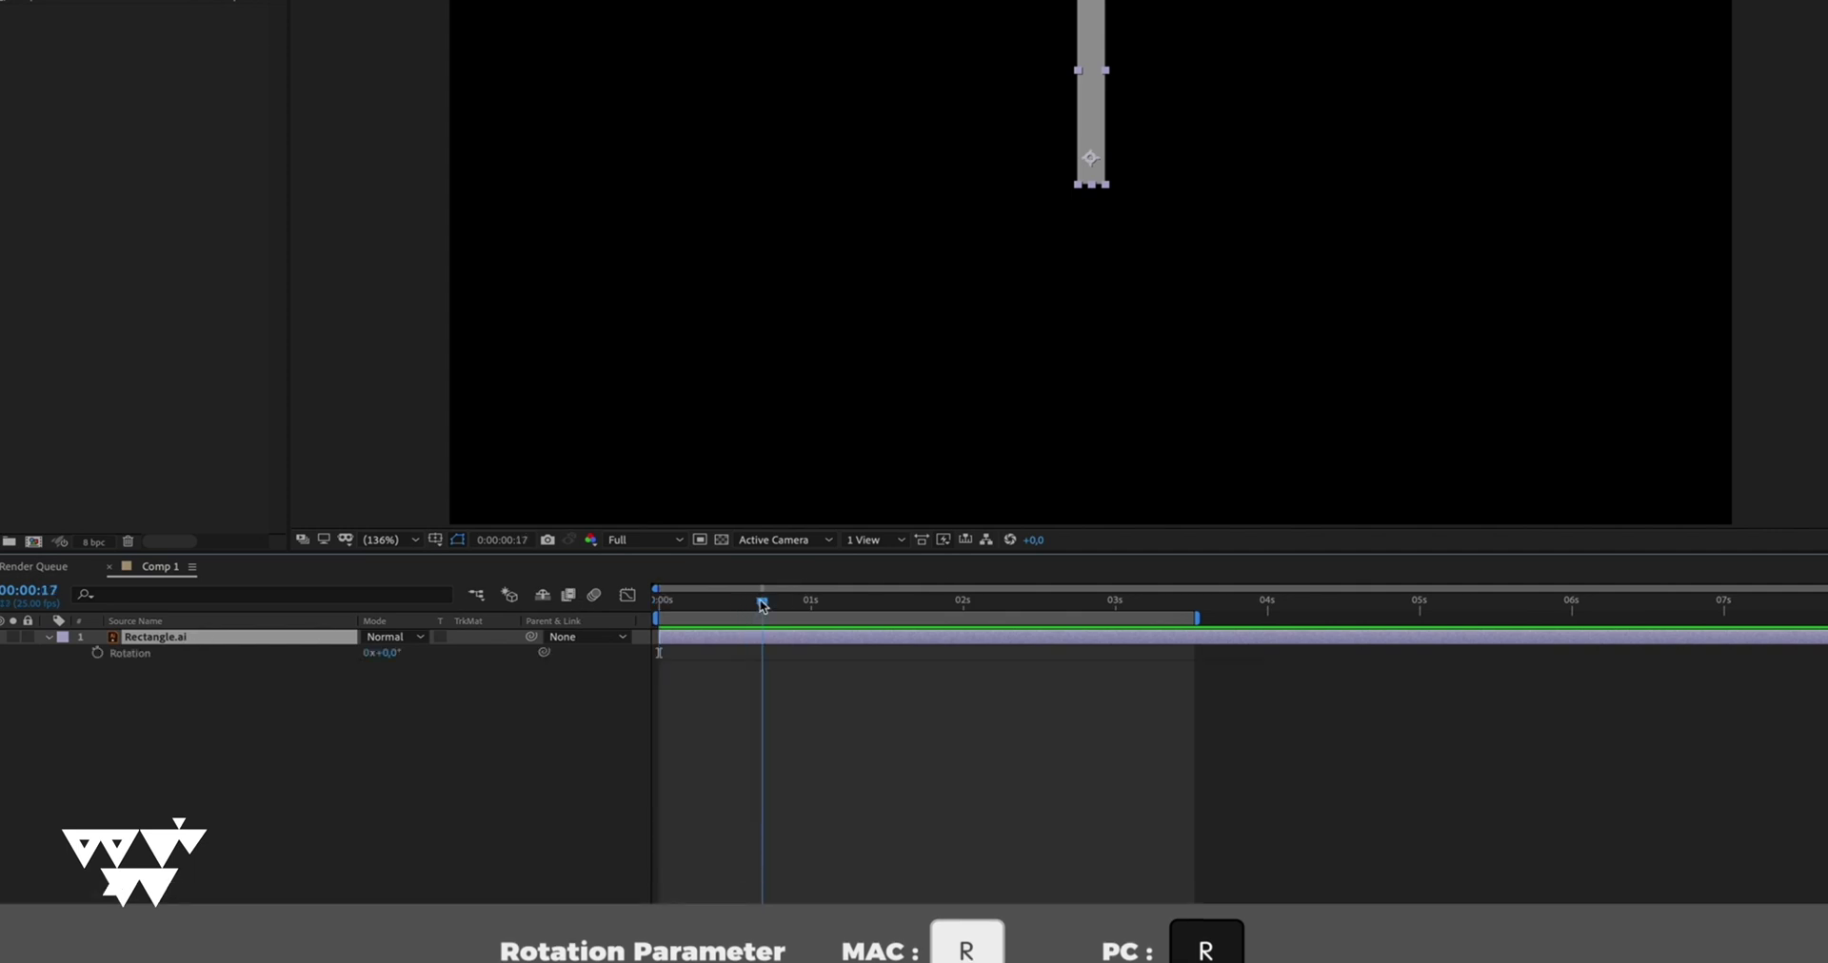
click(96, 654)
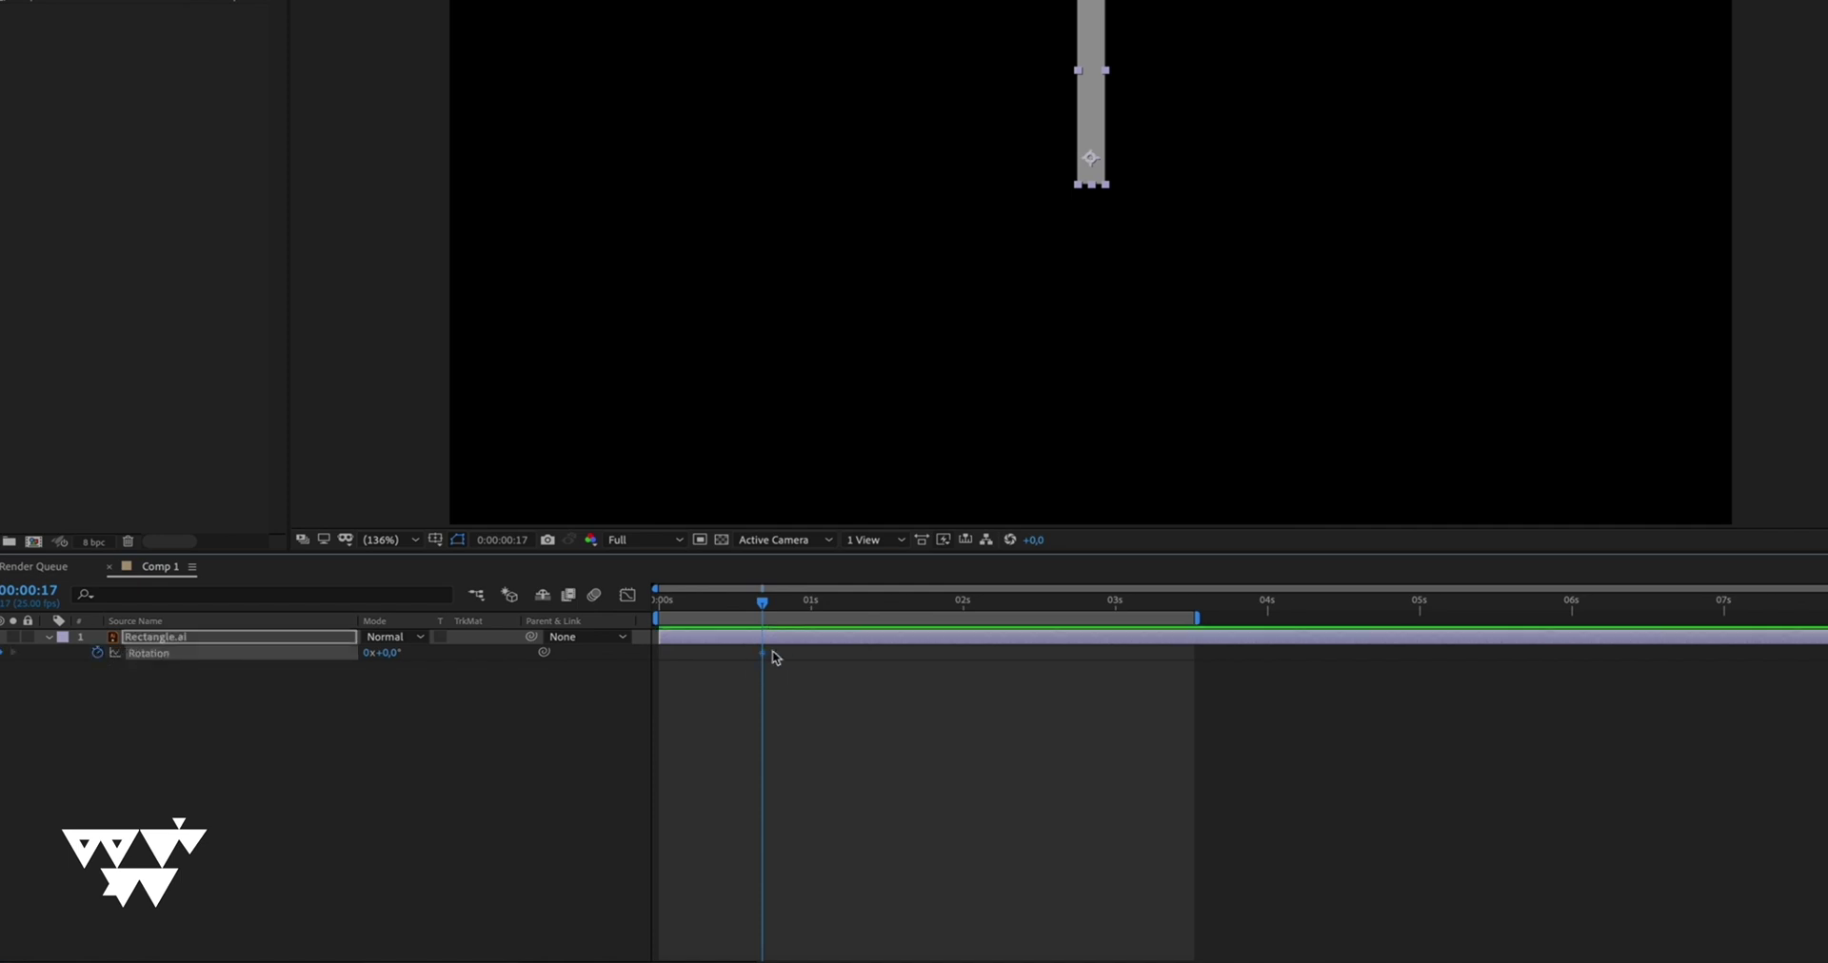
drag(759, 655, 788, 655)
Step: Add a Rotation keyframe of one full revolution at 0:00:02:13
drag(852, 604, 1044, 614)
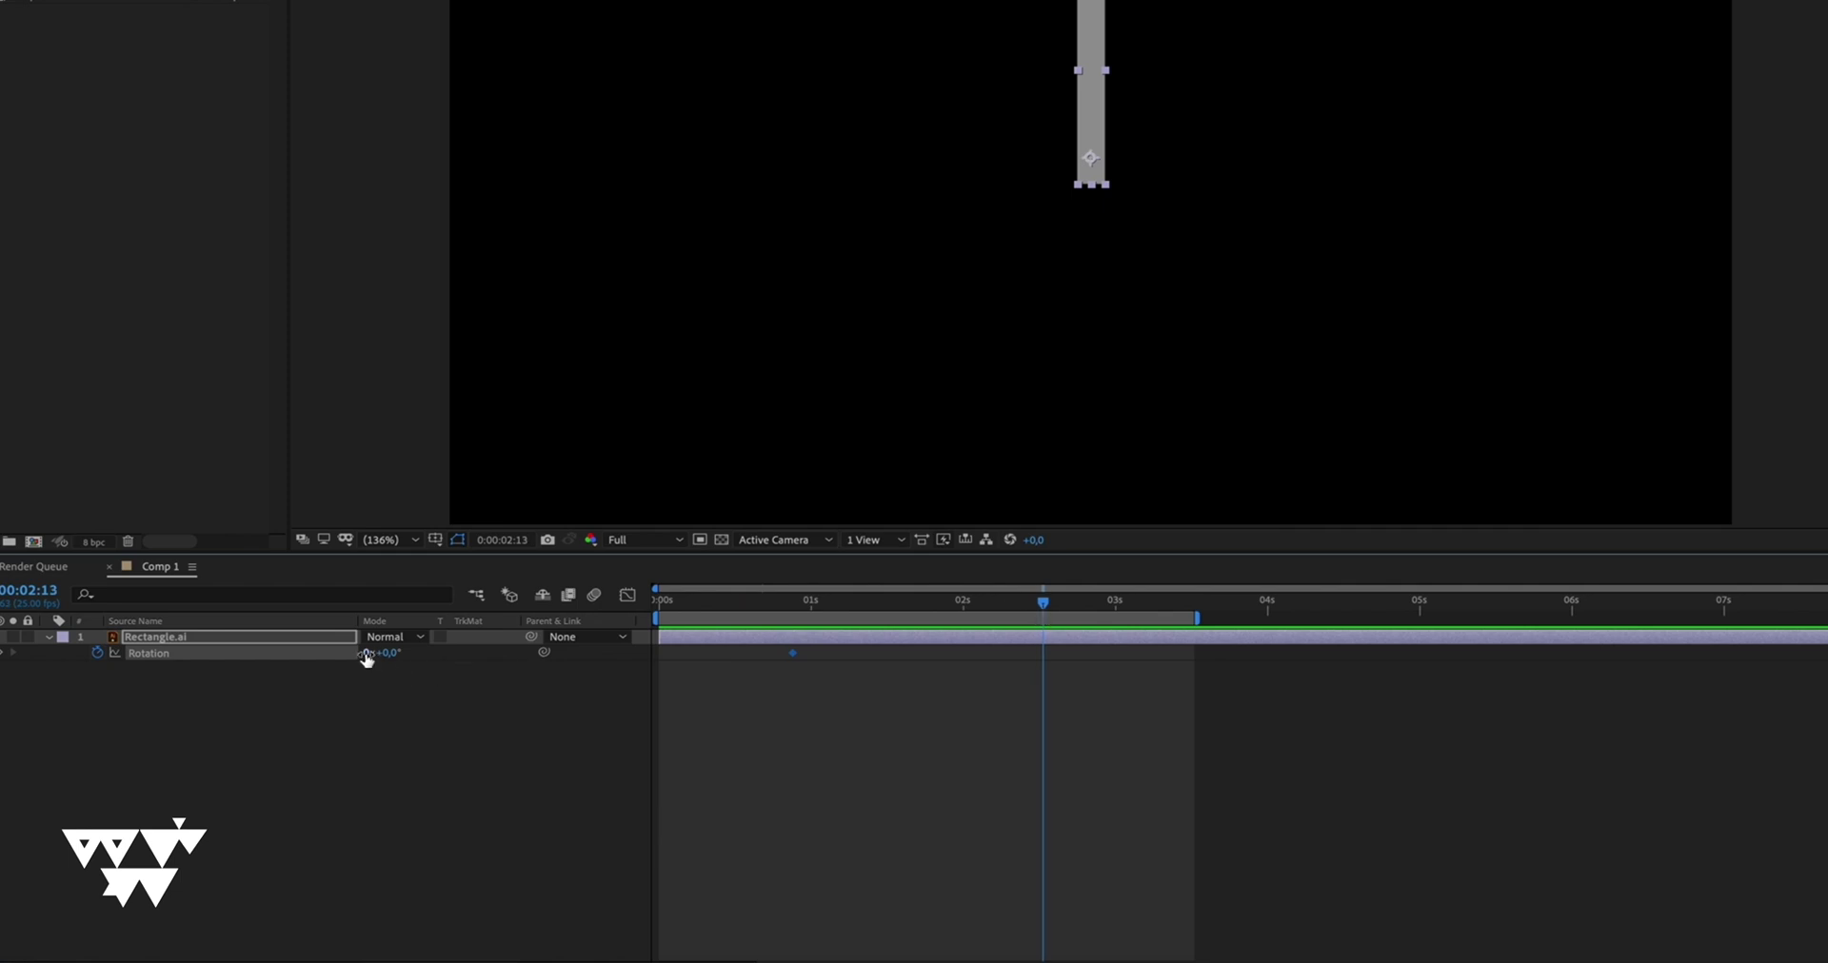
click(367, 655)
text(1)
key(Return)
click(536, 769)
key(Page_Down)
Step: Apply Easy Ease to both Rotation keyframes, preview the spin, and move the ending keyframe earlier to 0:00:02:08
drag(1084, 726, 681, 672)
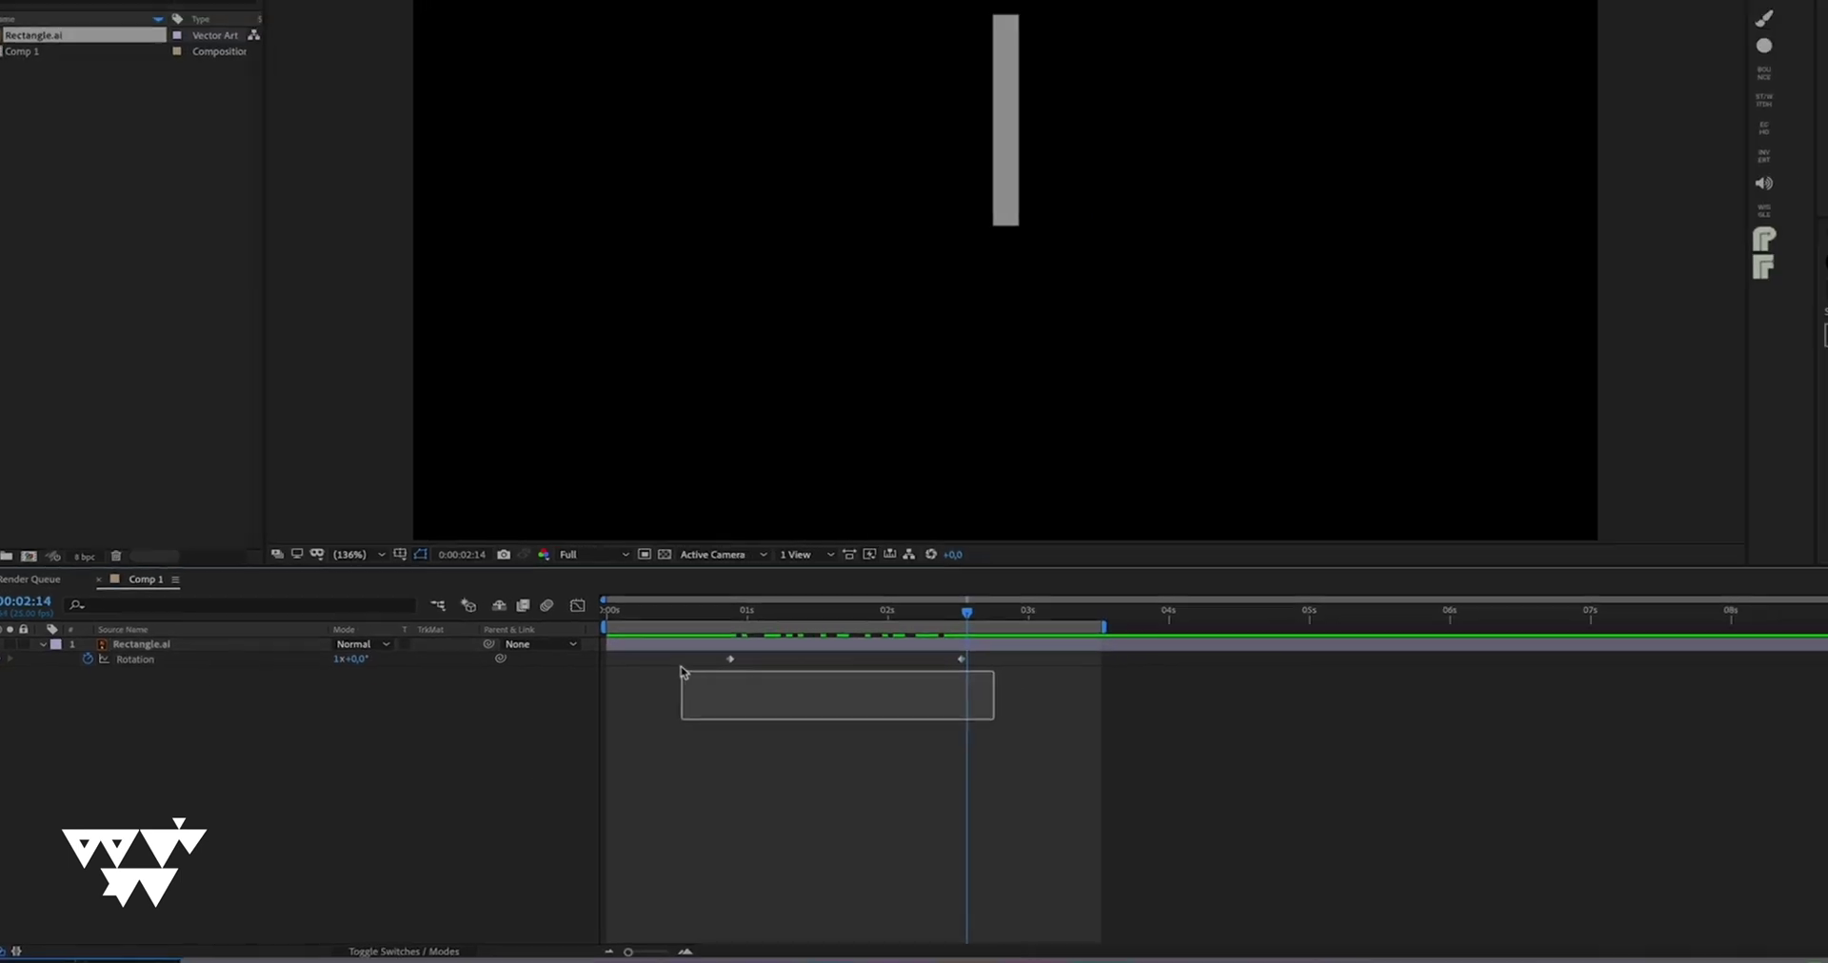
key(F9)
key(space)
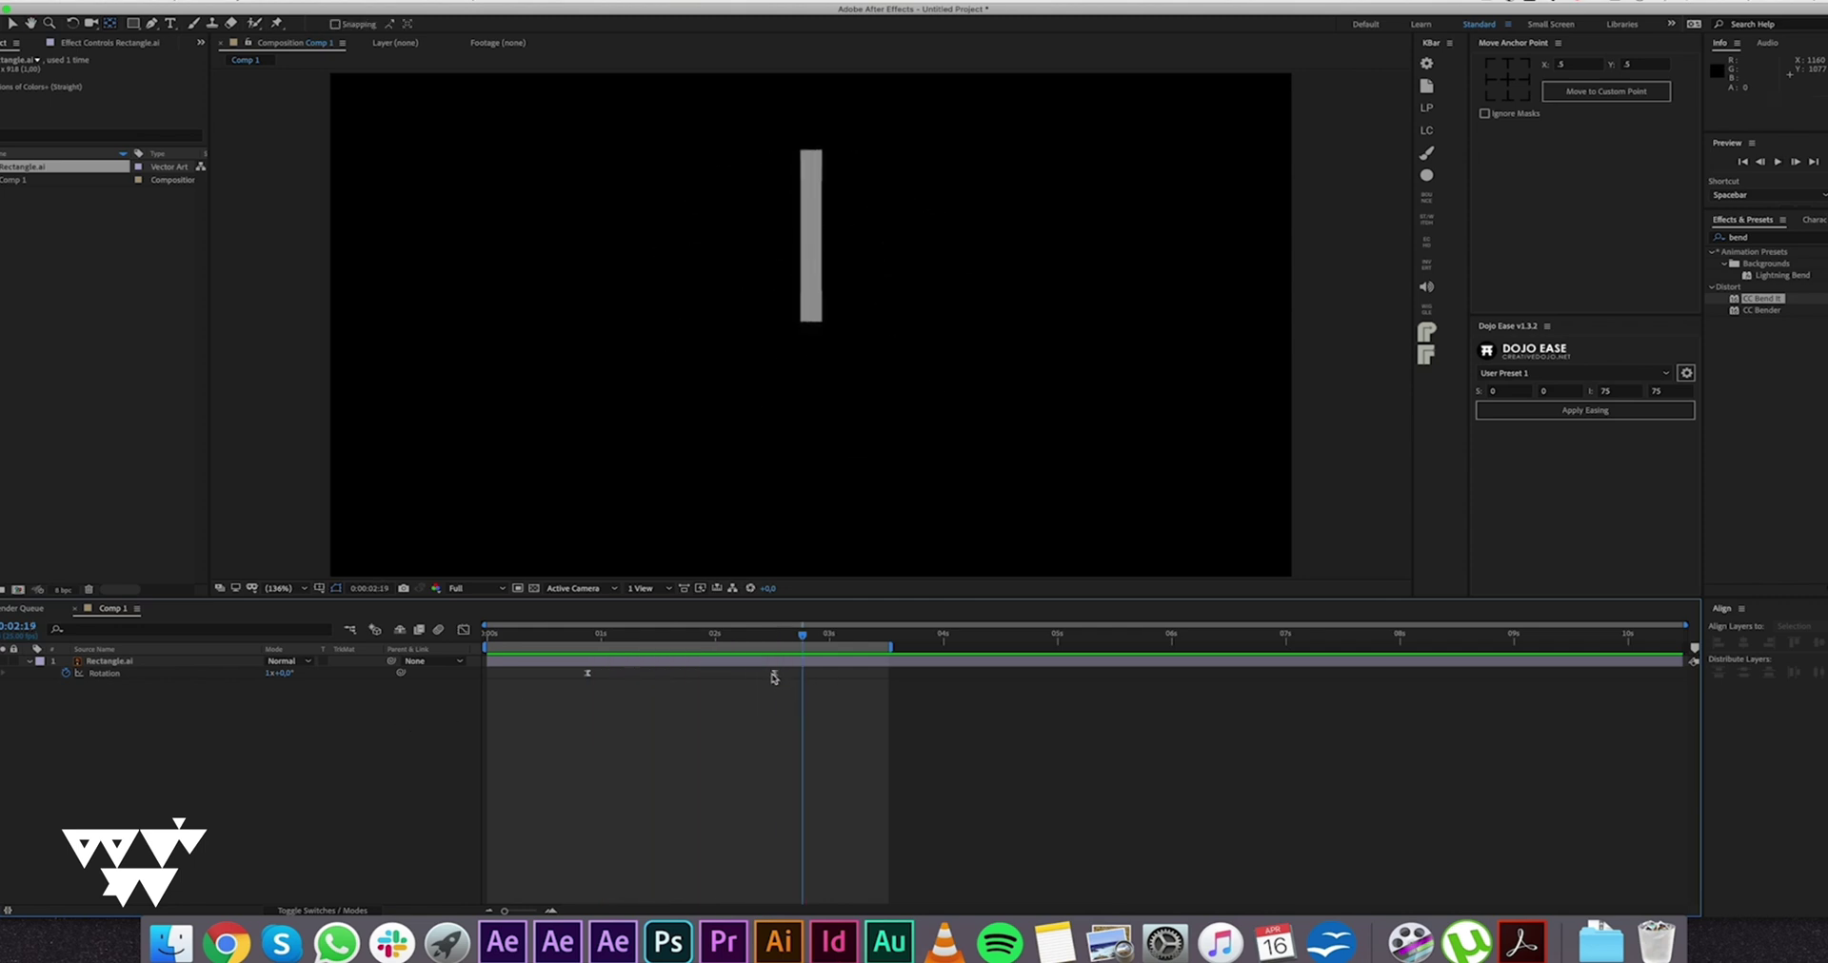
drag(774, 673, 750, 675)
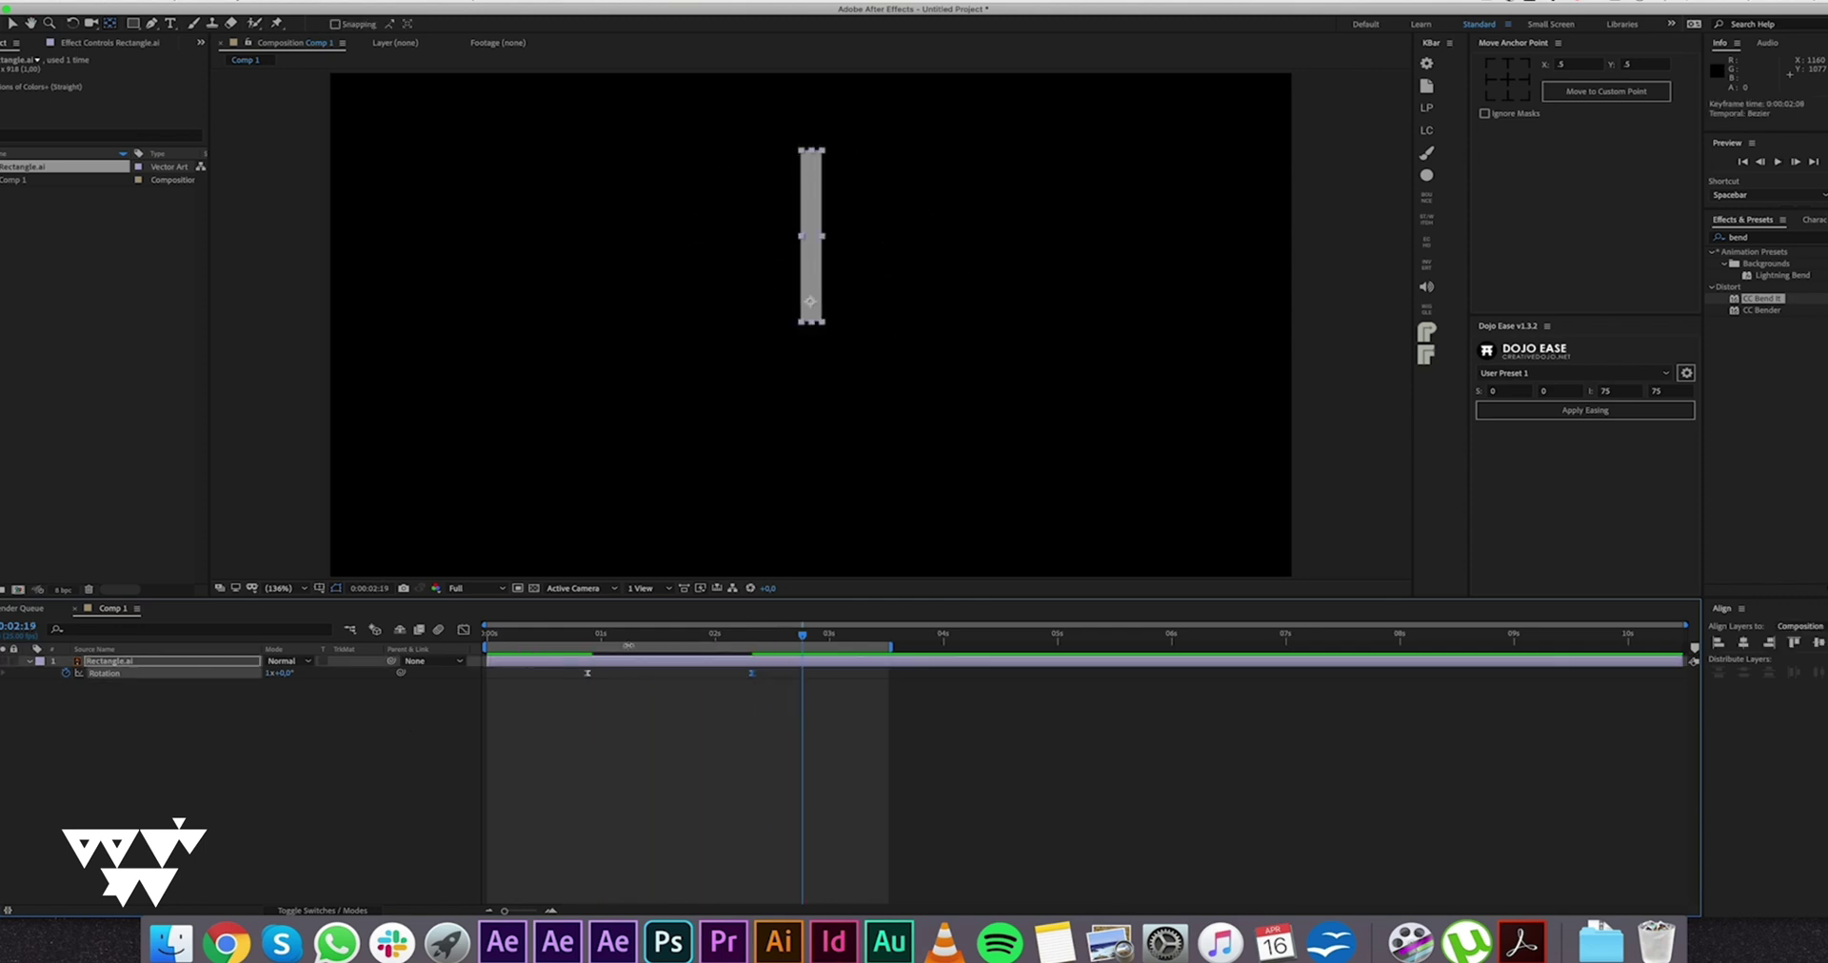
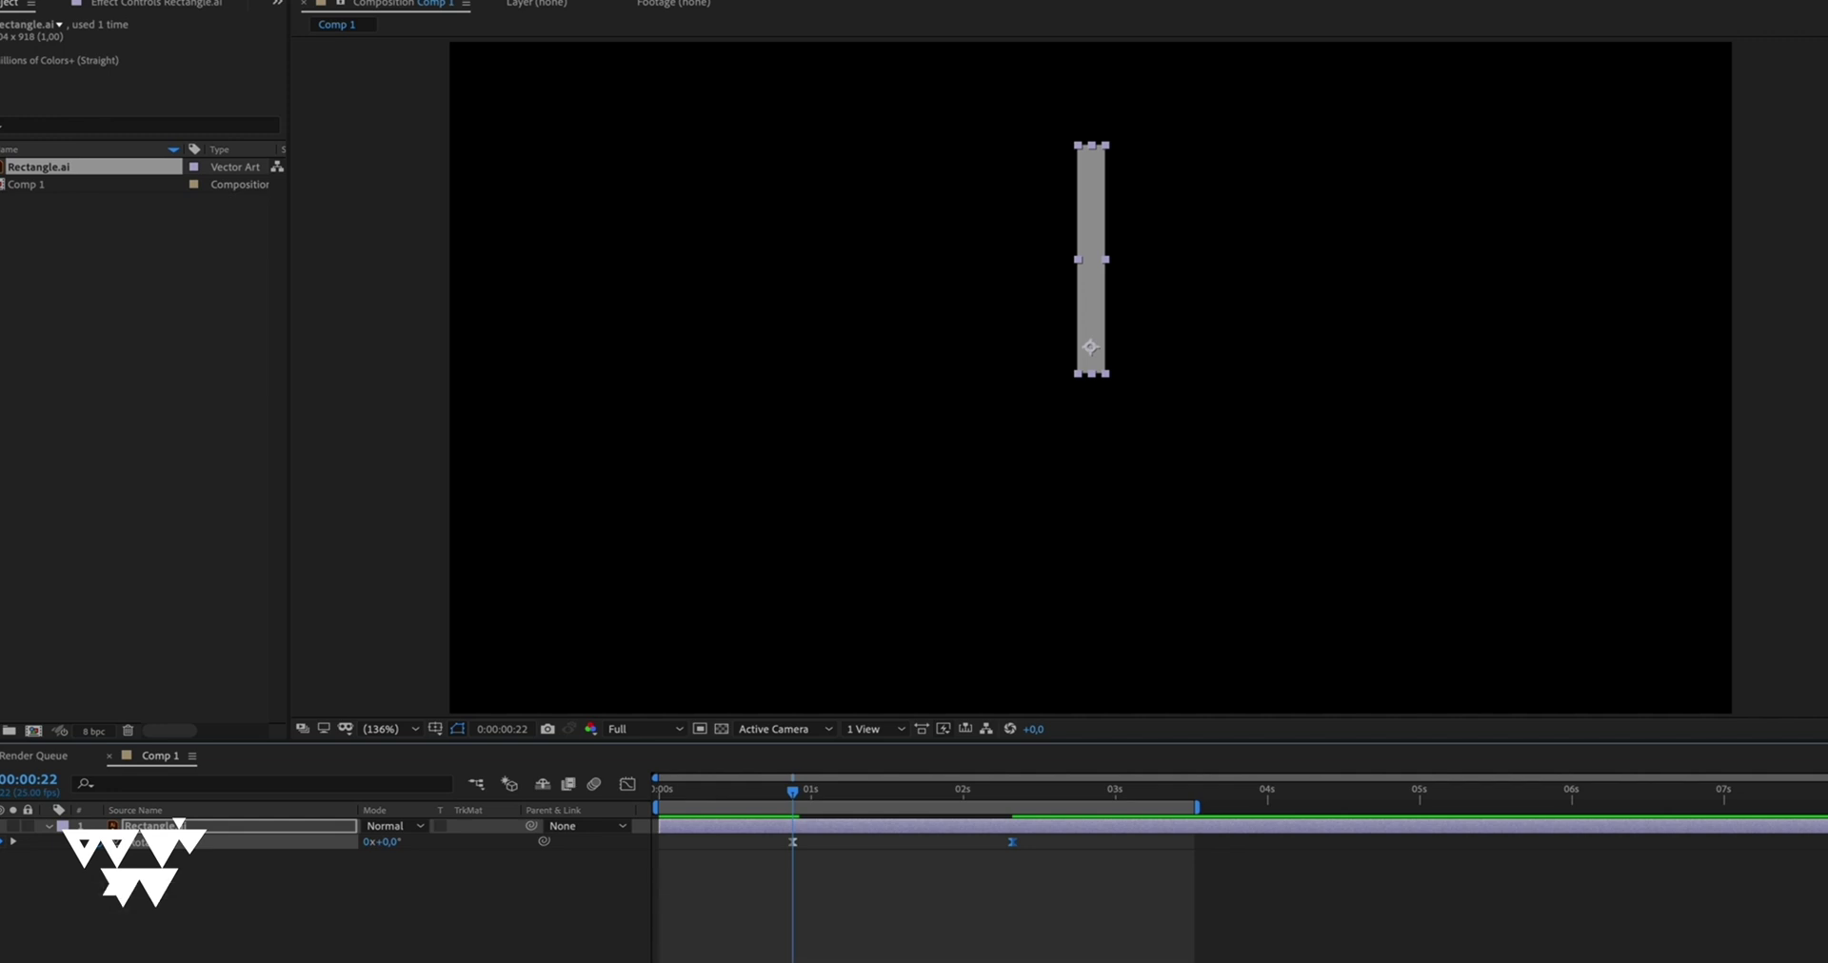
Step: Add a 0° Rotation keyframe at frame 17 and set the keyframe at frame 22 to -10.6° as a backward anticipation
key(Page_Up)
key(Page_Up)
key(Page_Up)
key(Page_Up)
key(Page_Up)
click(4, 843)
click(793, 792)
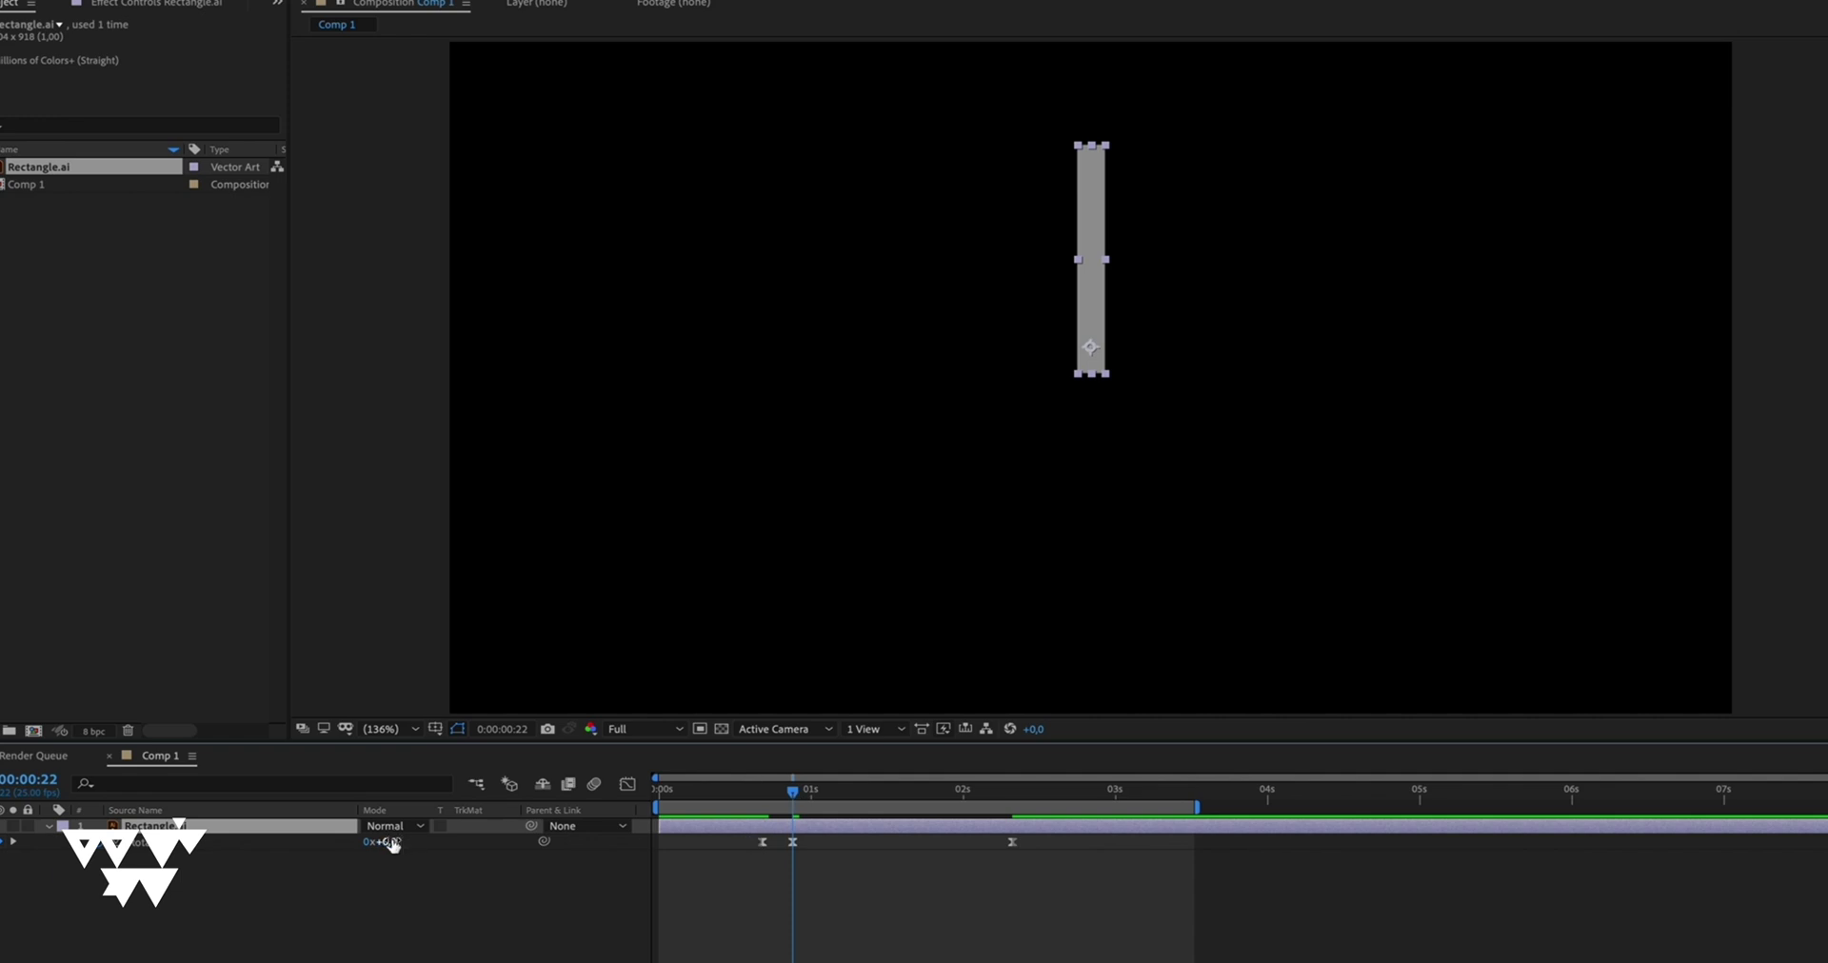
drag(391, 844, 360, 909)
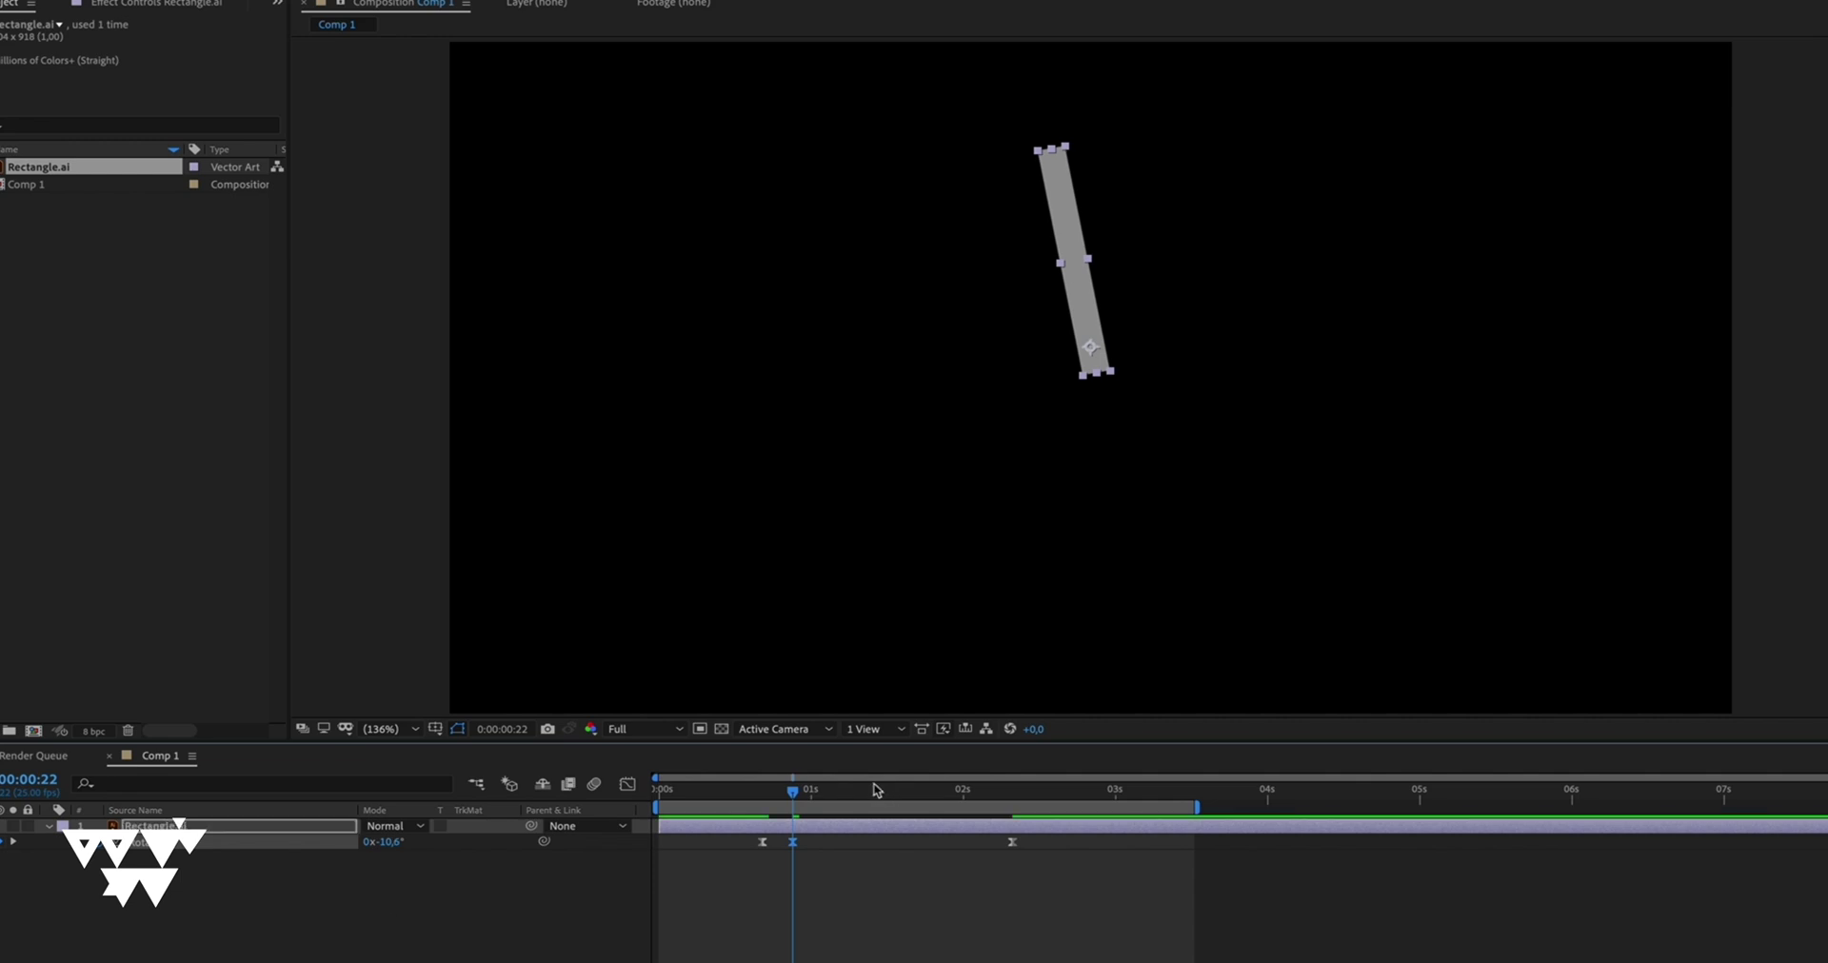
Step: Move the first Rotation keyframe about two frames earlier and preview the rectangle's anticipation
drag(793, 791, 1055, 807)
drag(763, 842, 751, 842)
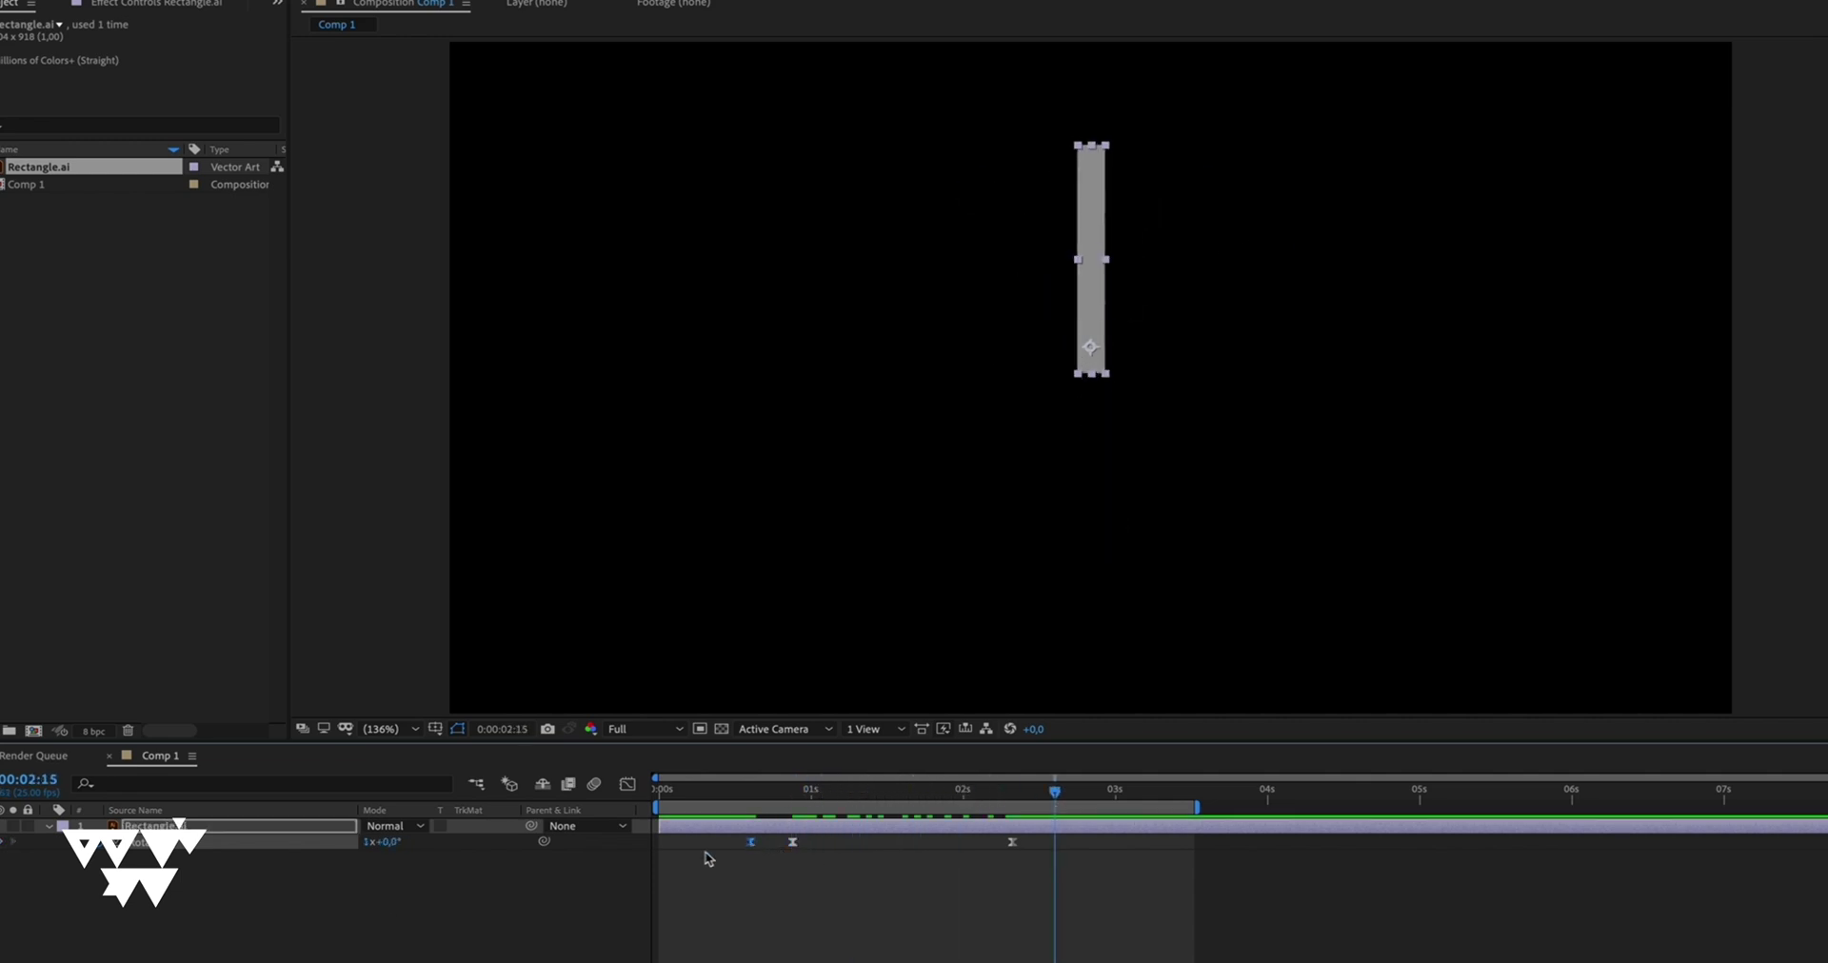
click(489, 909)
key(space)
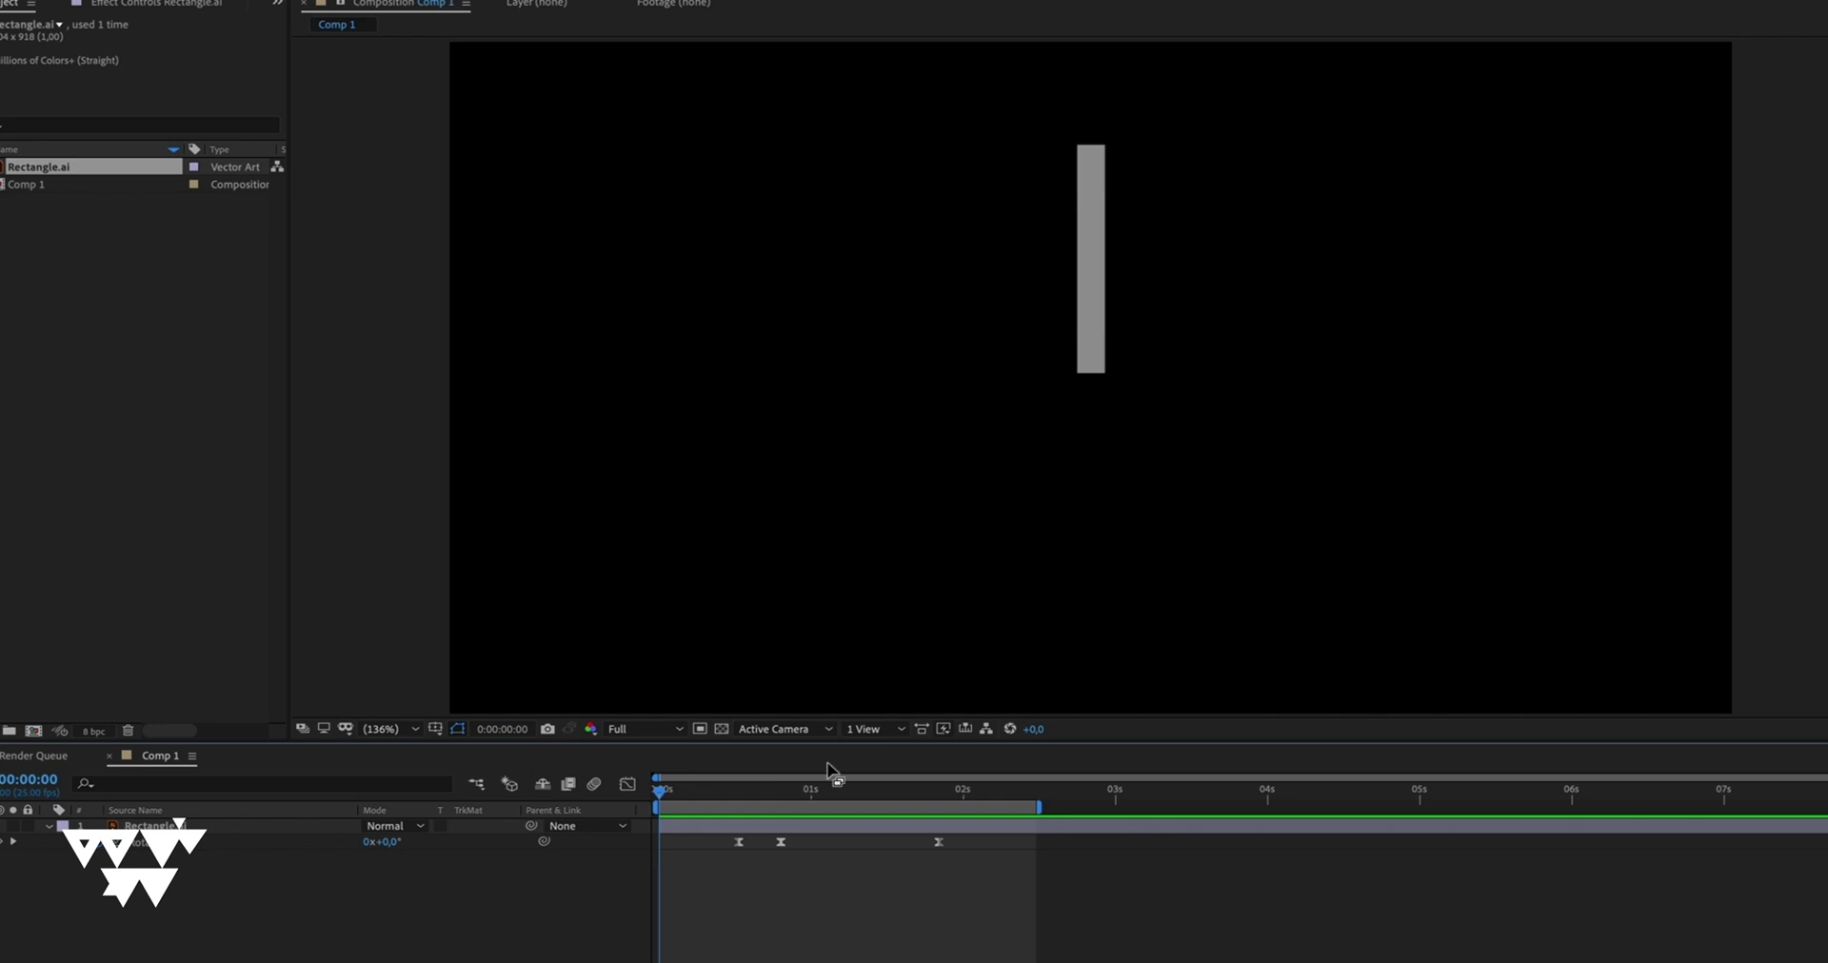
Step: Exaggerate the backward tilt of the middle Rotation keyframe at frame 20 and preview the animation
click(780, 792)
drag(385, 842, 380, 877)
key(space)
key(space)
Step: Set the middle Rotation keyframe at frame 20 to -4° and preview the subtler anticipation
click(385, 843)
text(-)
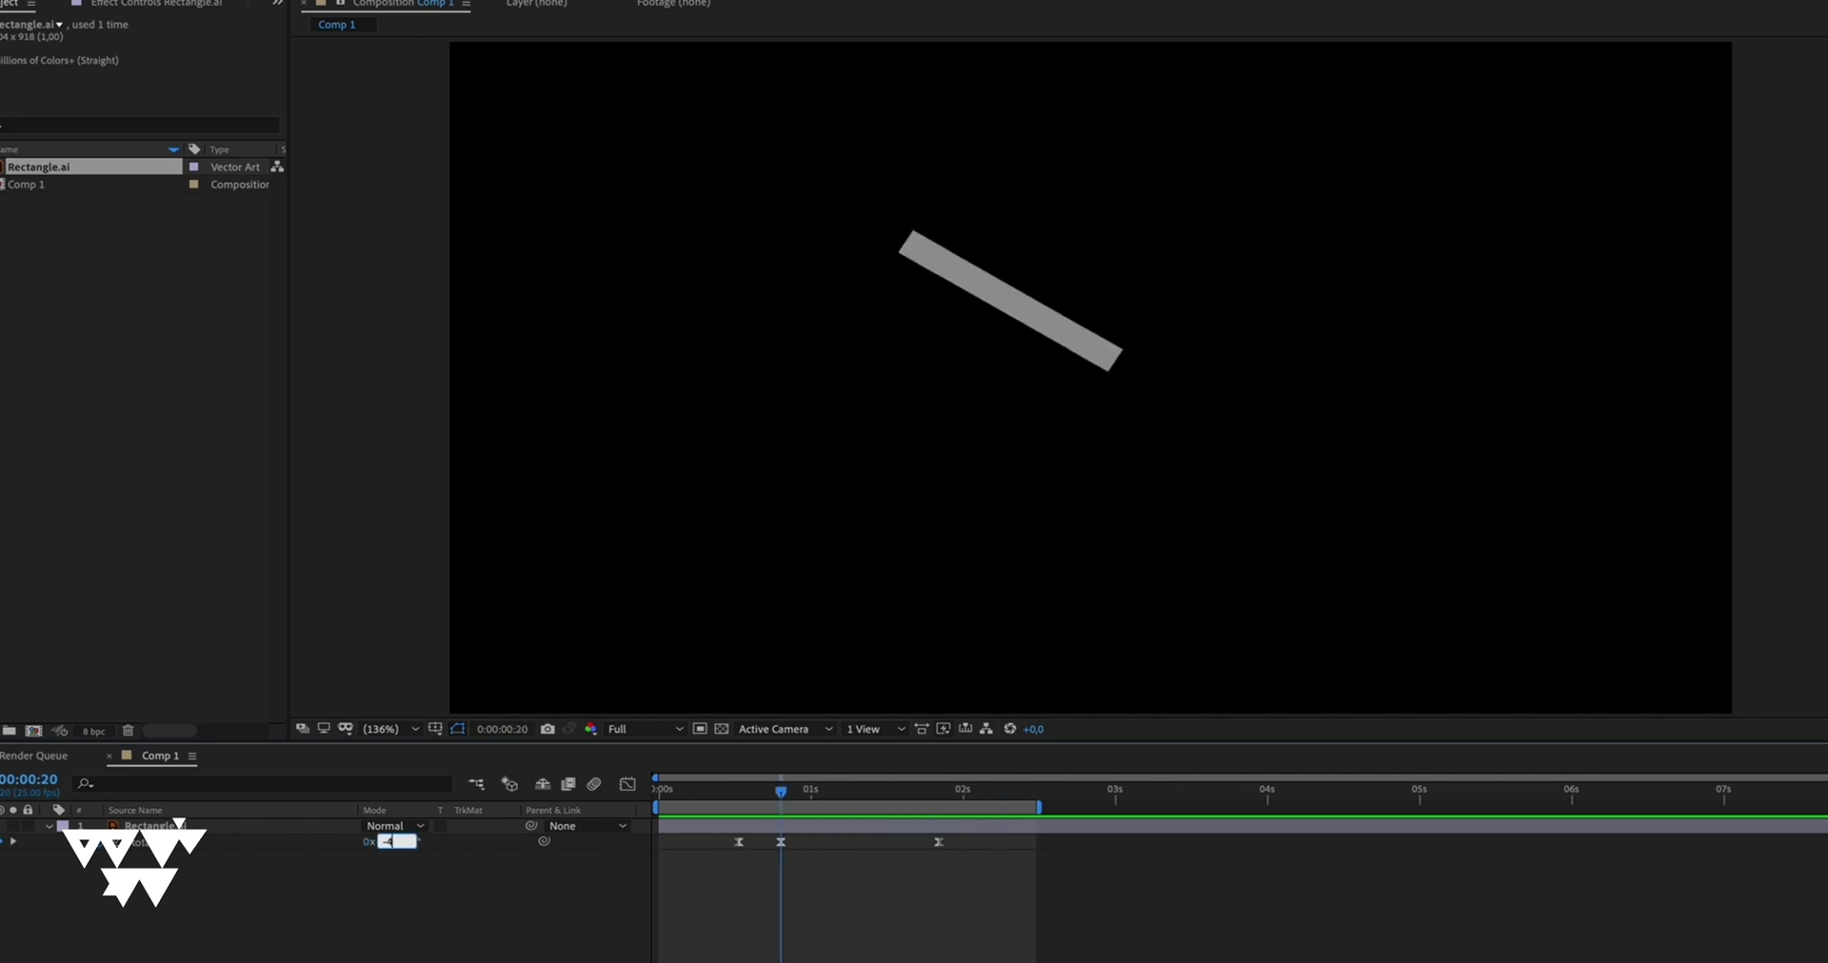
text(4)
key(Return)
key(space)
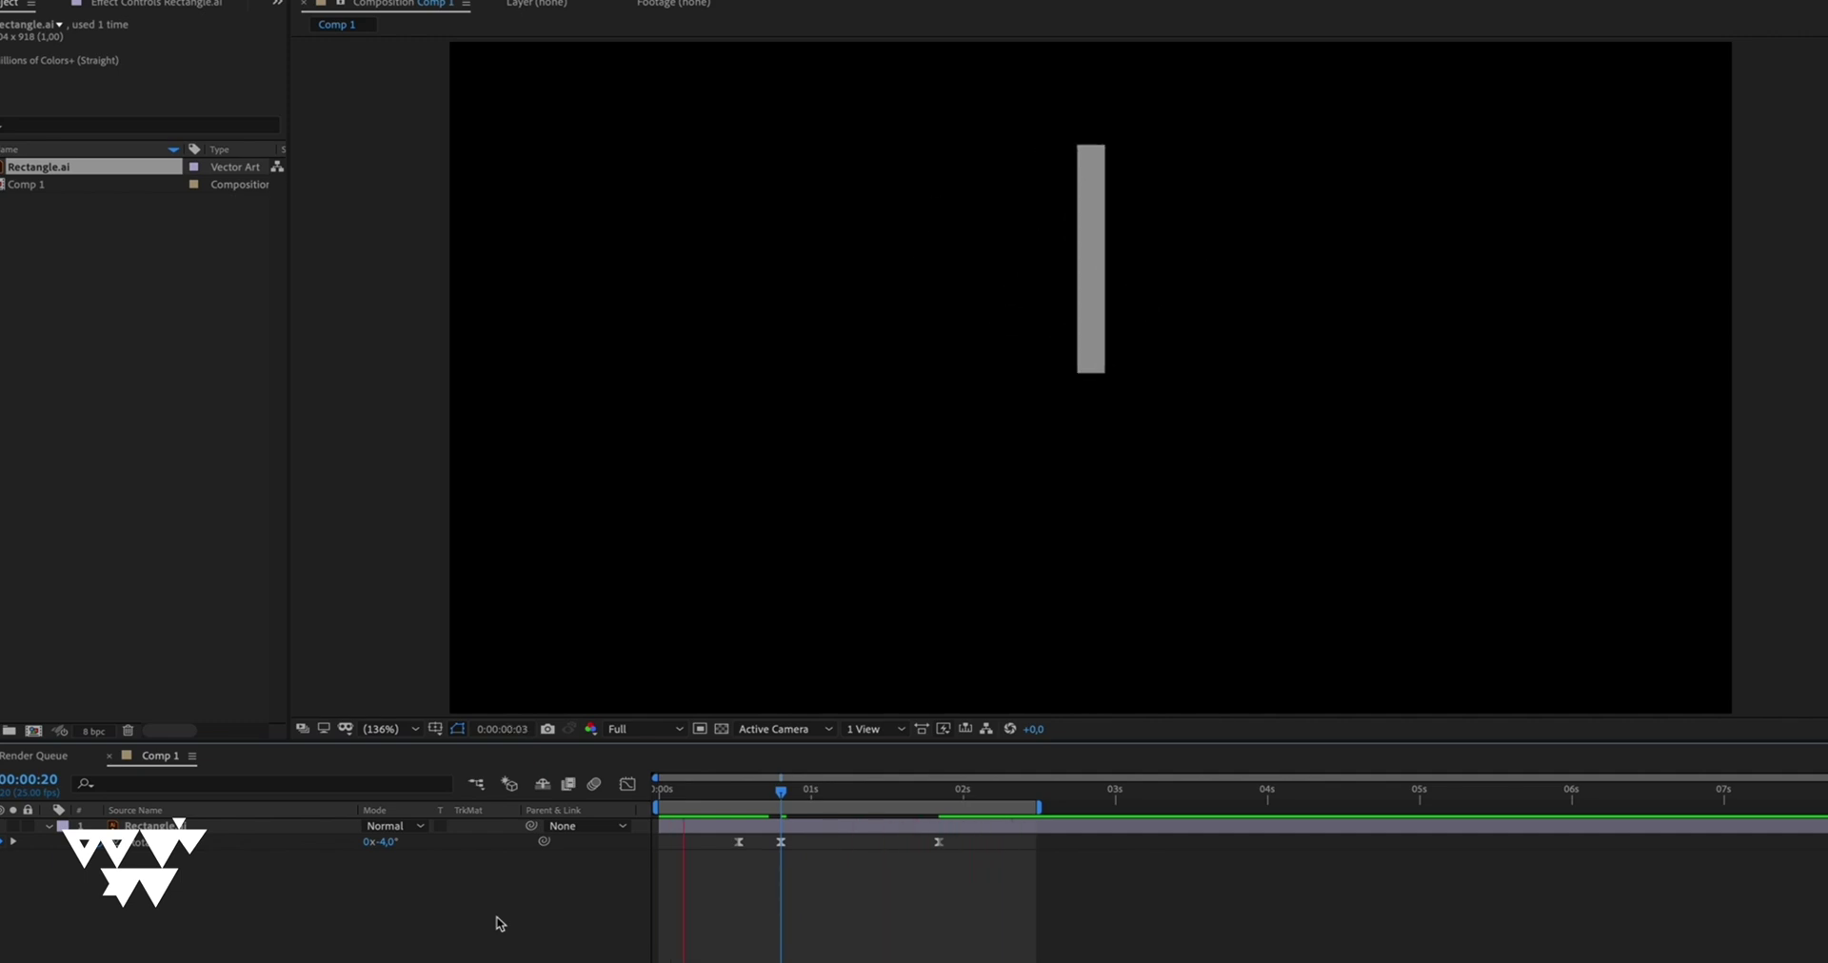
key(space)
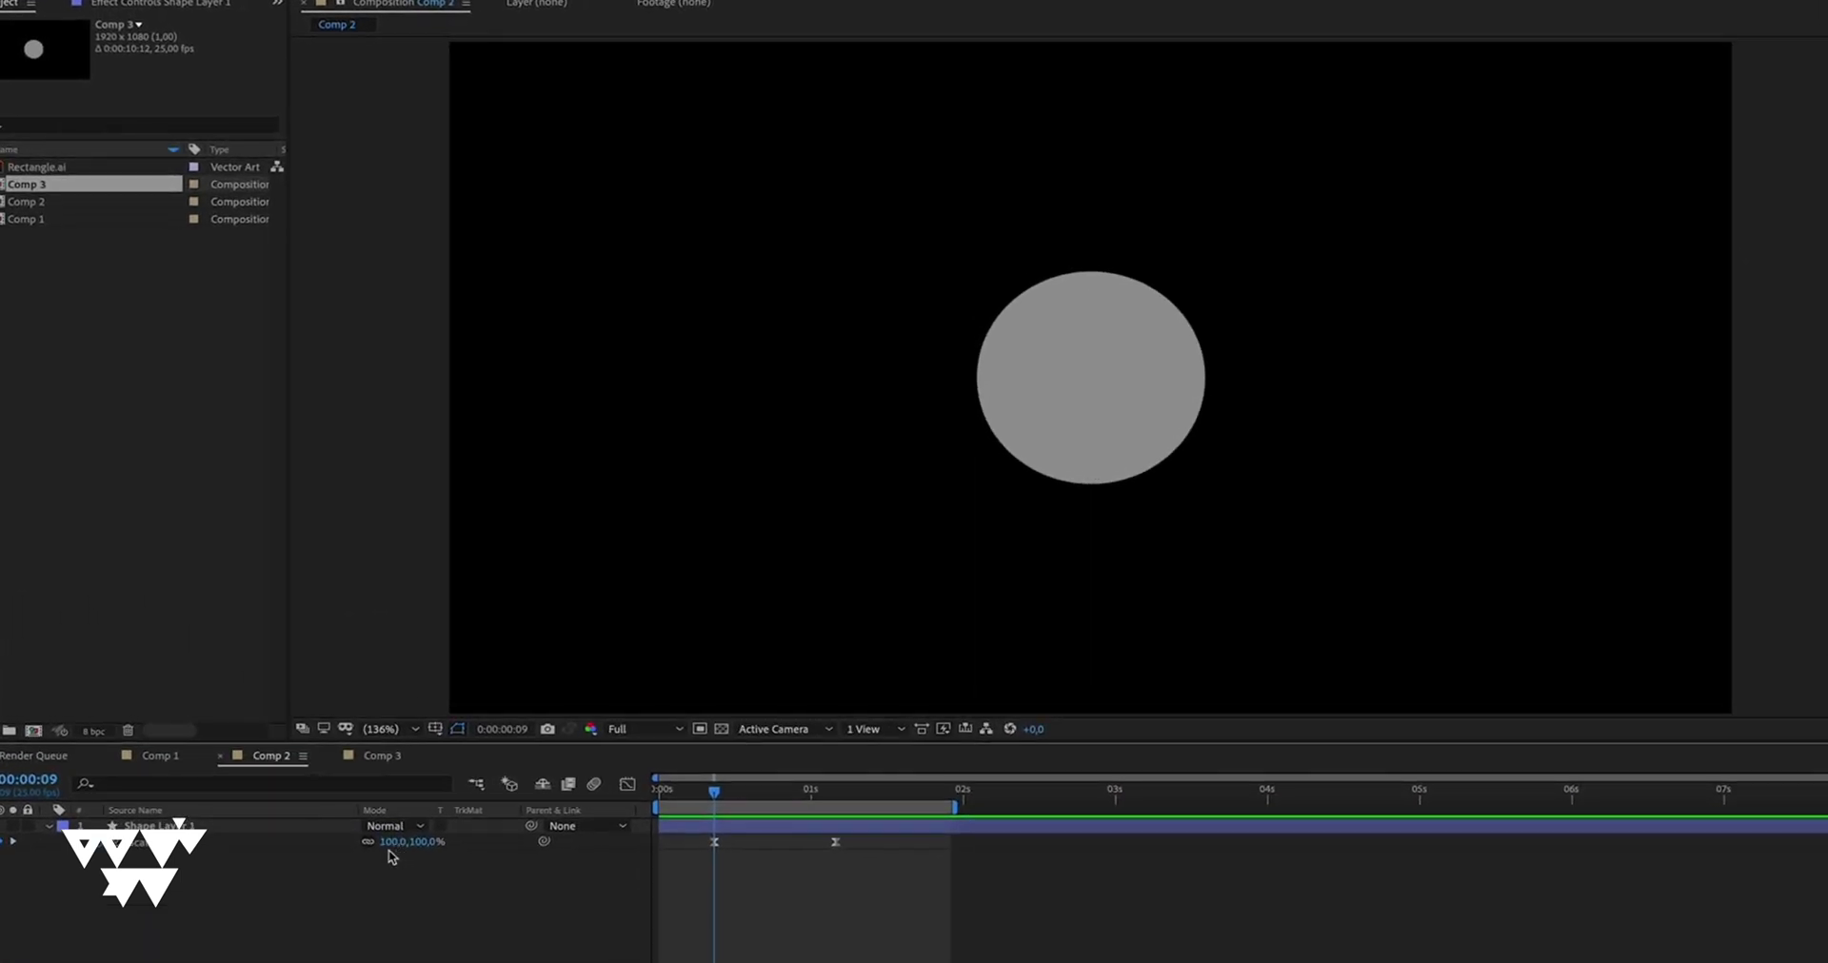
Step: Add a 100% Scale keyframe to the circle in Comp 2 at frame 5, four frames before its existing first keyframe
key(Page_Down)
mouse_move(731, 795)
mouse_down()
mouse_move(824, 792)
mouse_move(716, 816)
mouse_up()
click(451, 865)
key(Page_Up)
key(Page_Up)
key(Page_Up)
key(Page_Up)
click(238, 826)
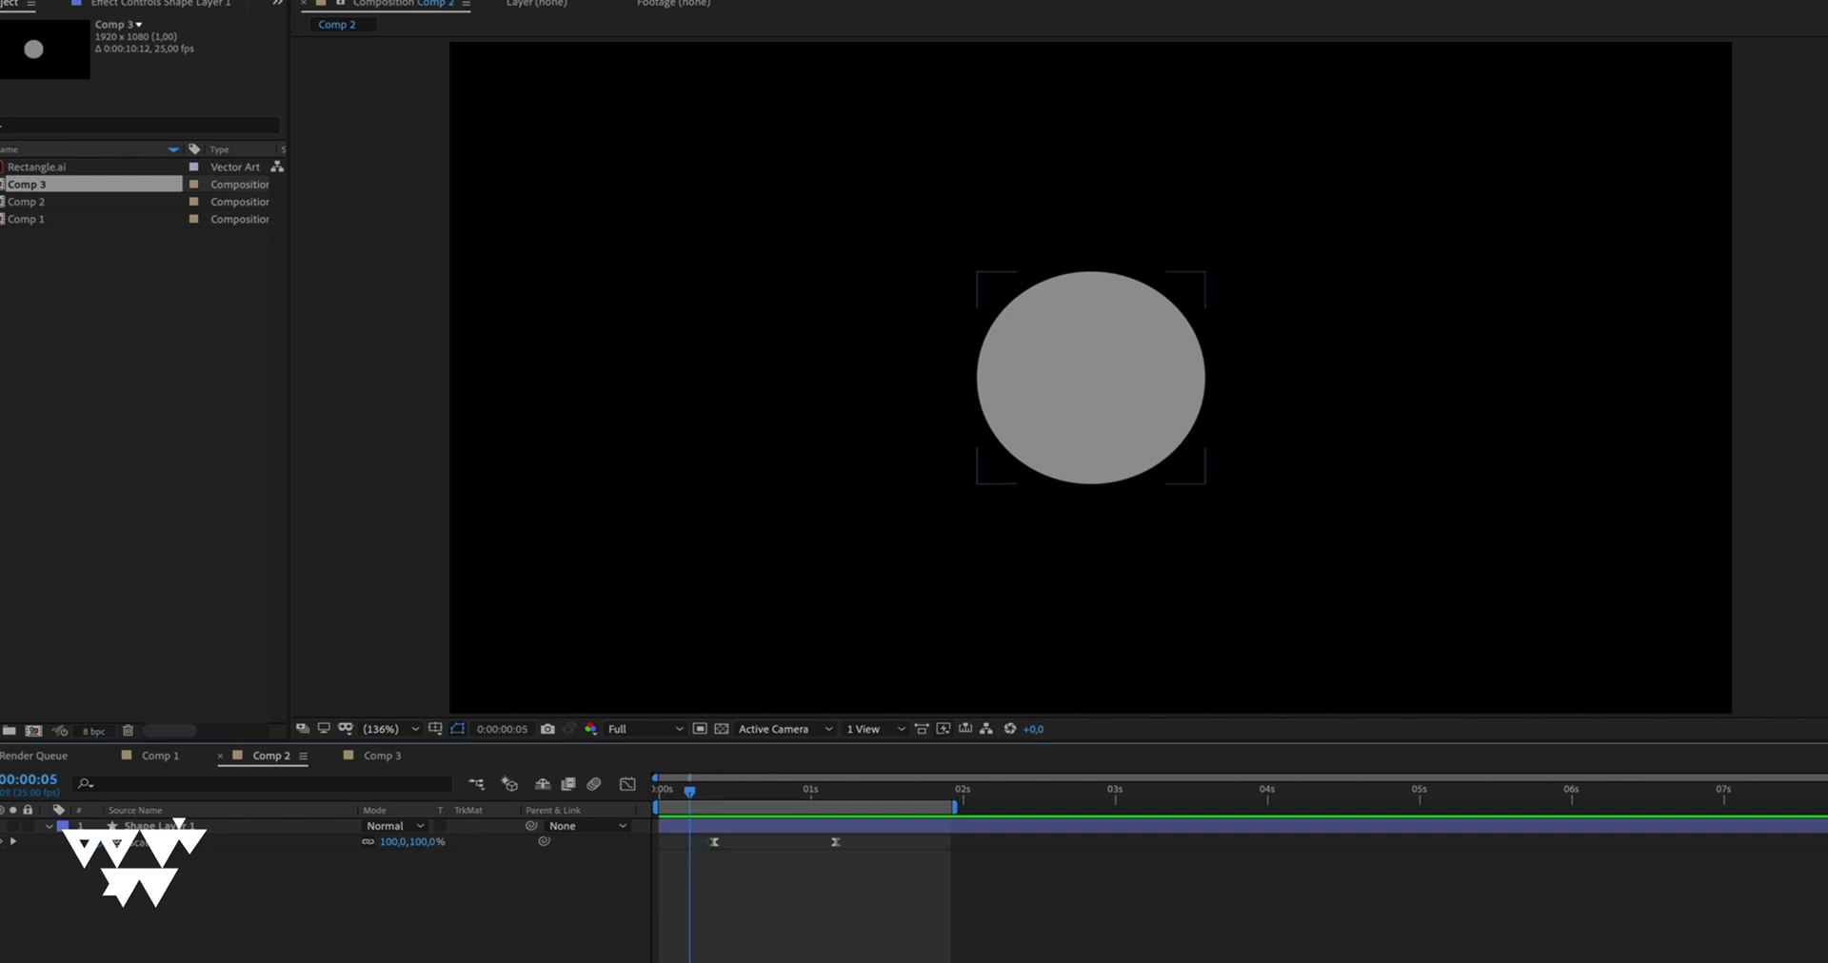
click(3, 843)
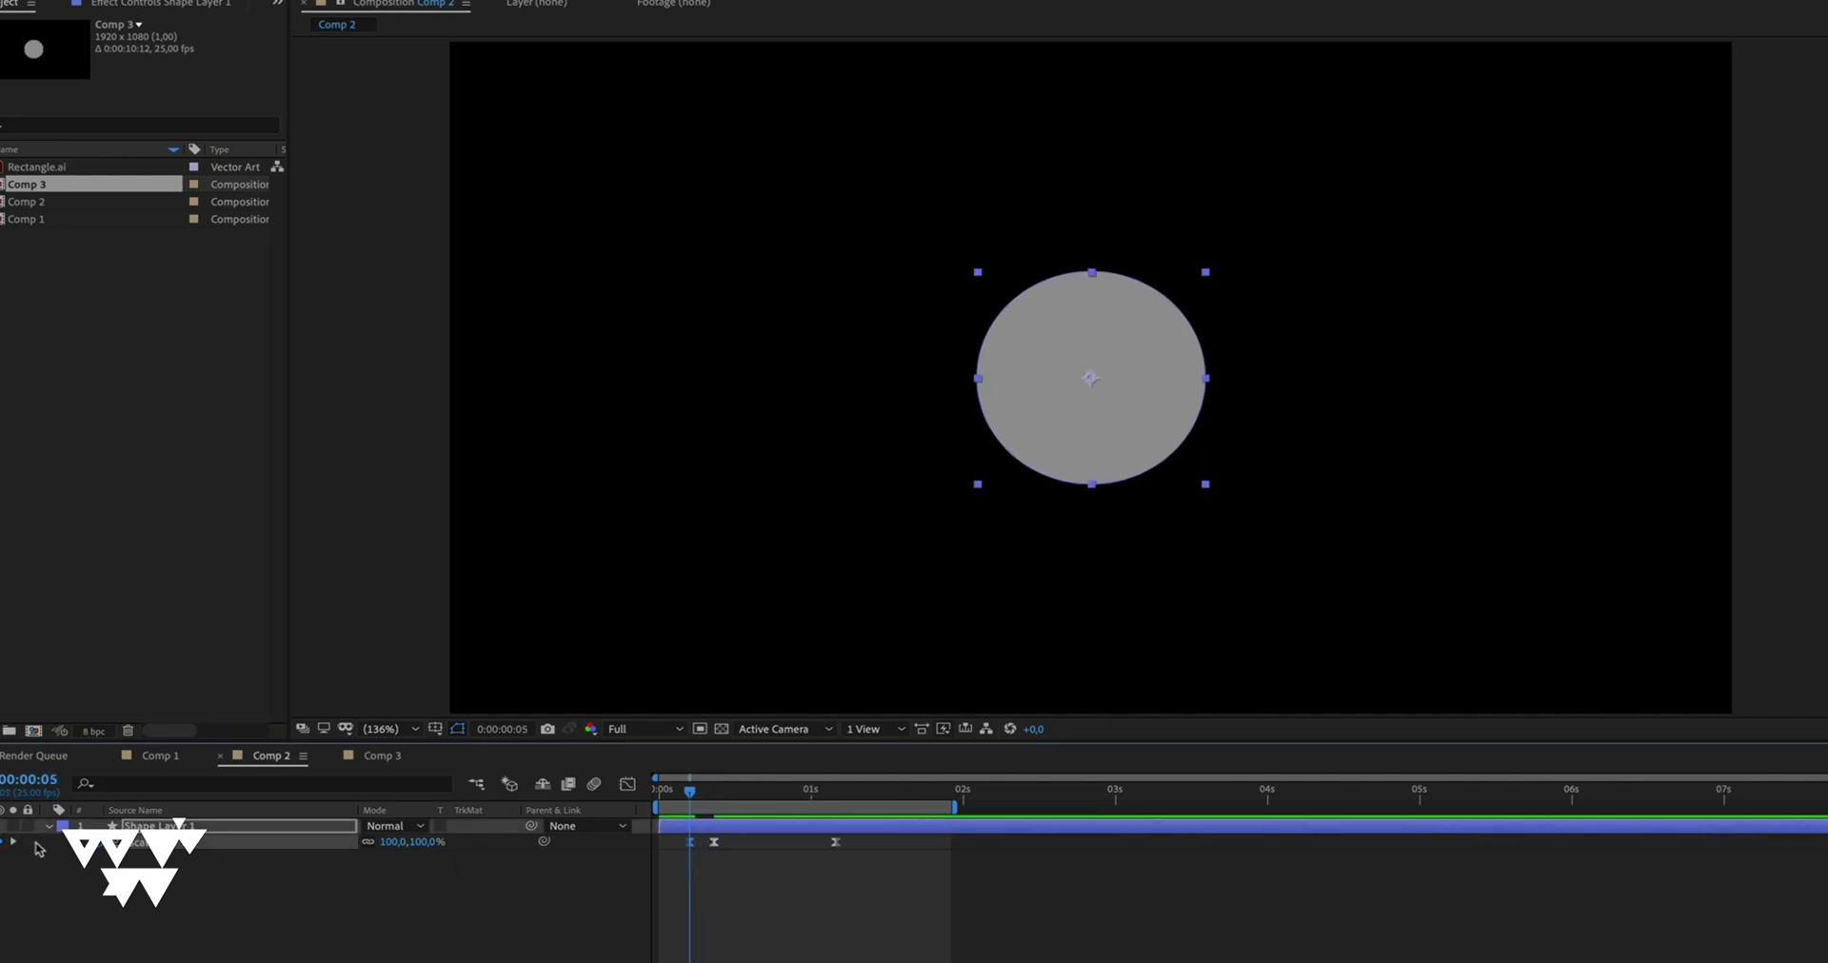
Step: Set the circle's Scale keyframe at frame 9 to 120% and preview the scale anticipation
key(k)
click(285, 826)
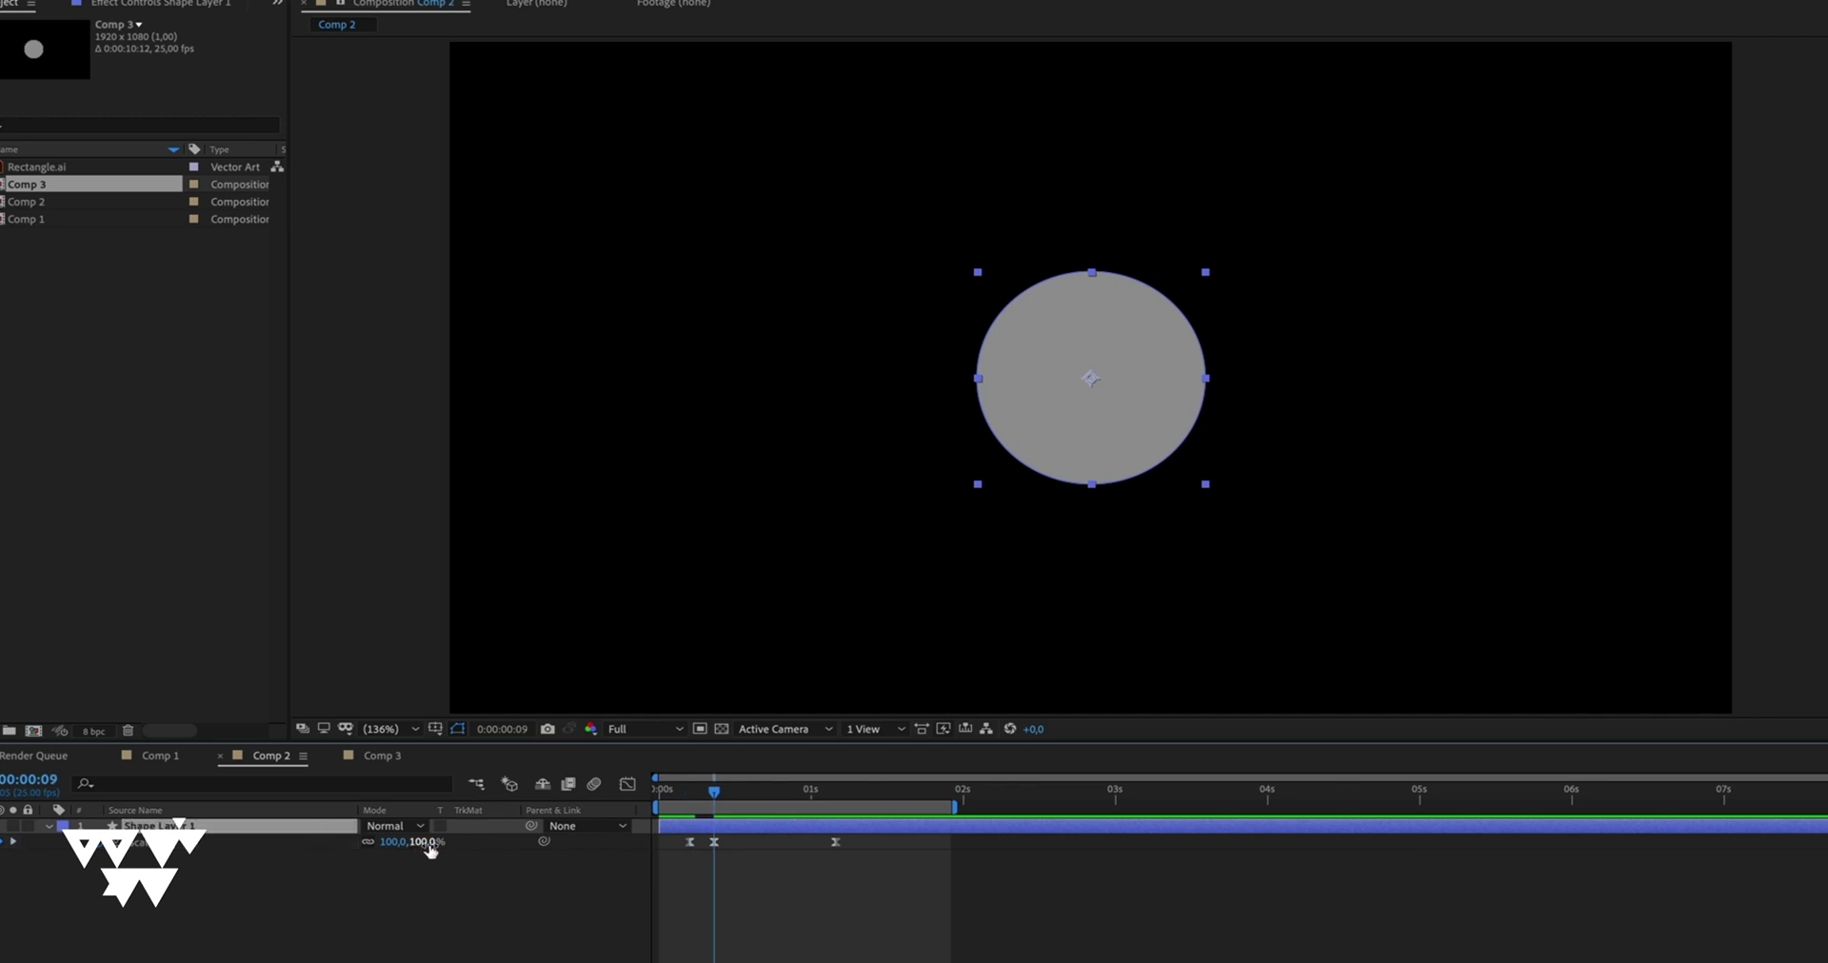
drag(430, 851, 440, 838)
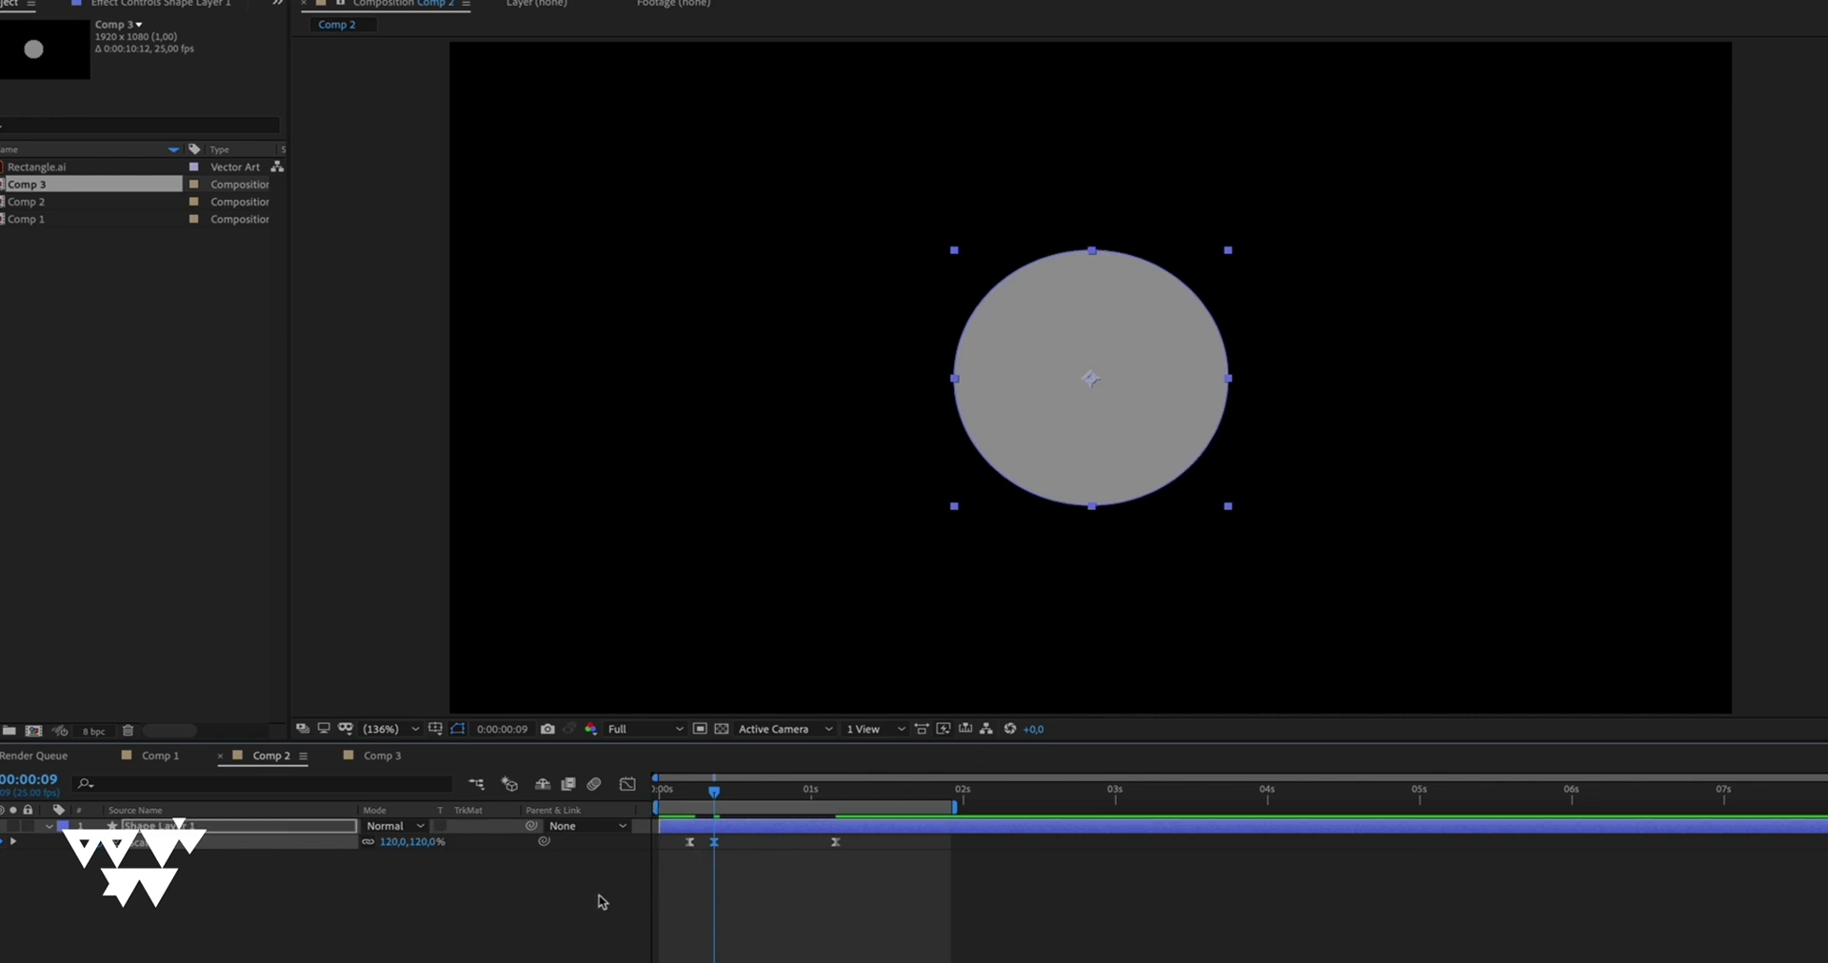
click(495, 908)
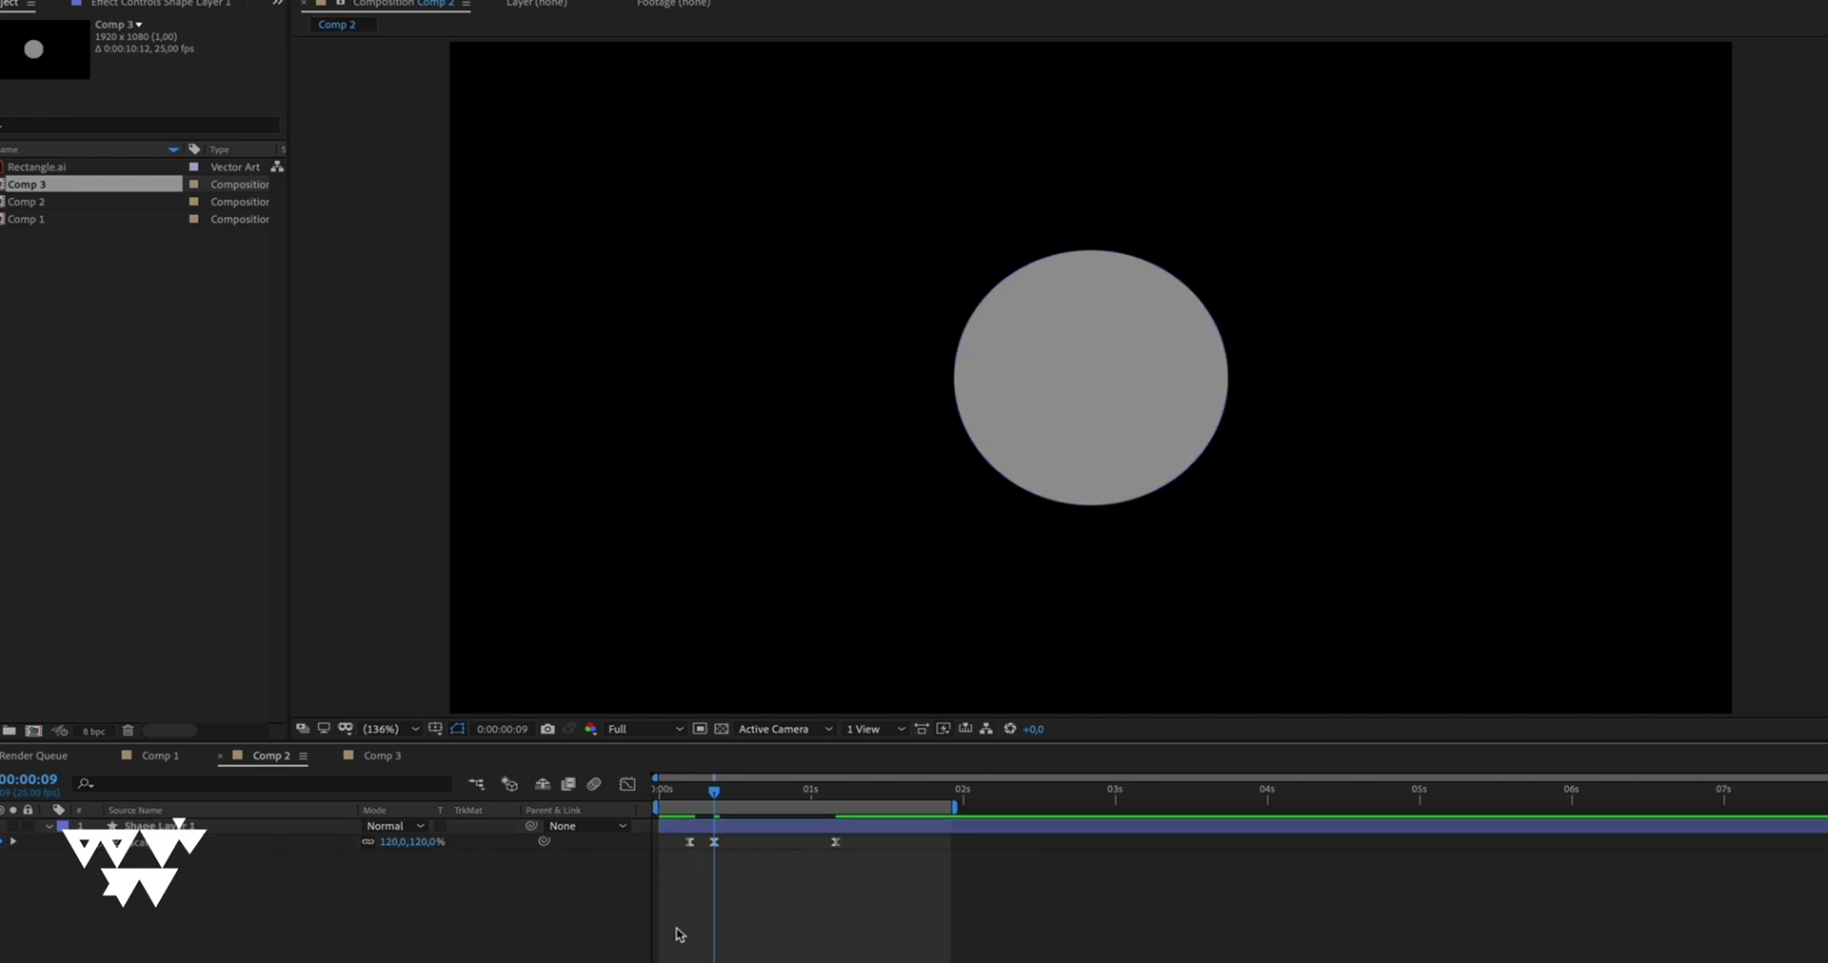
key(space)
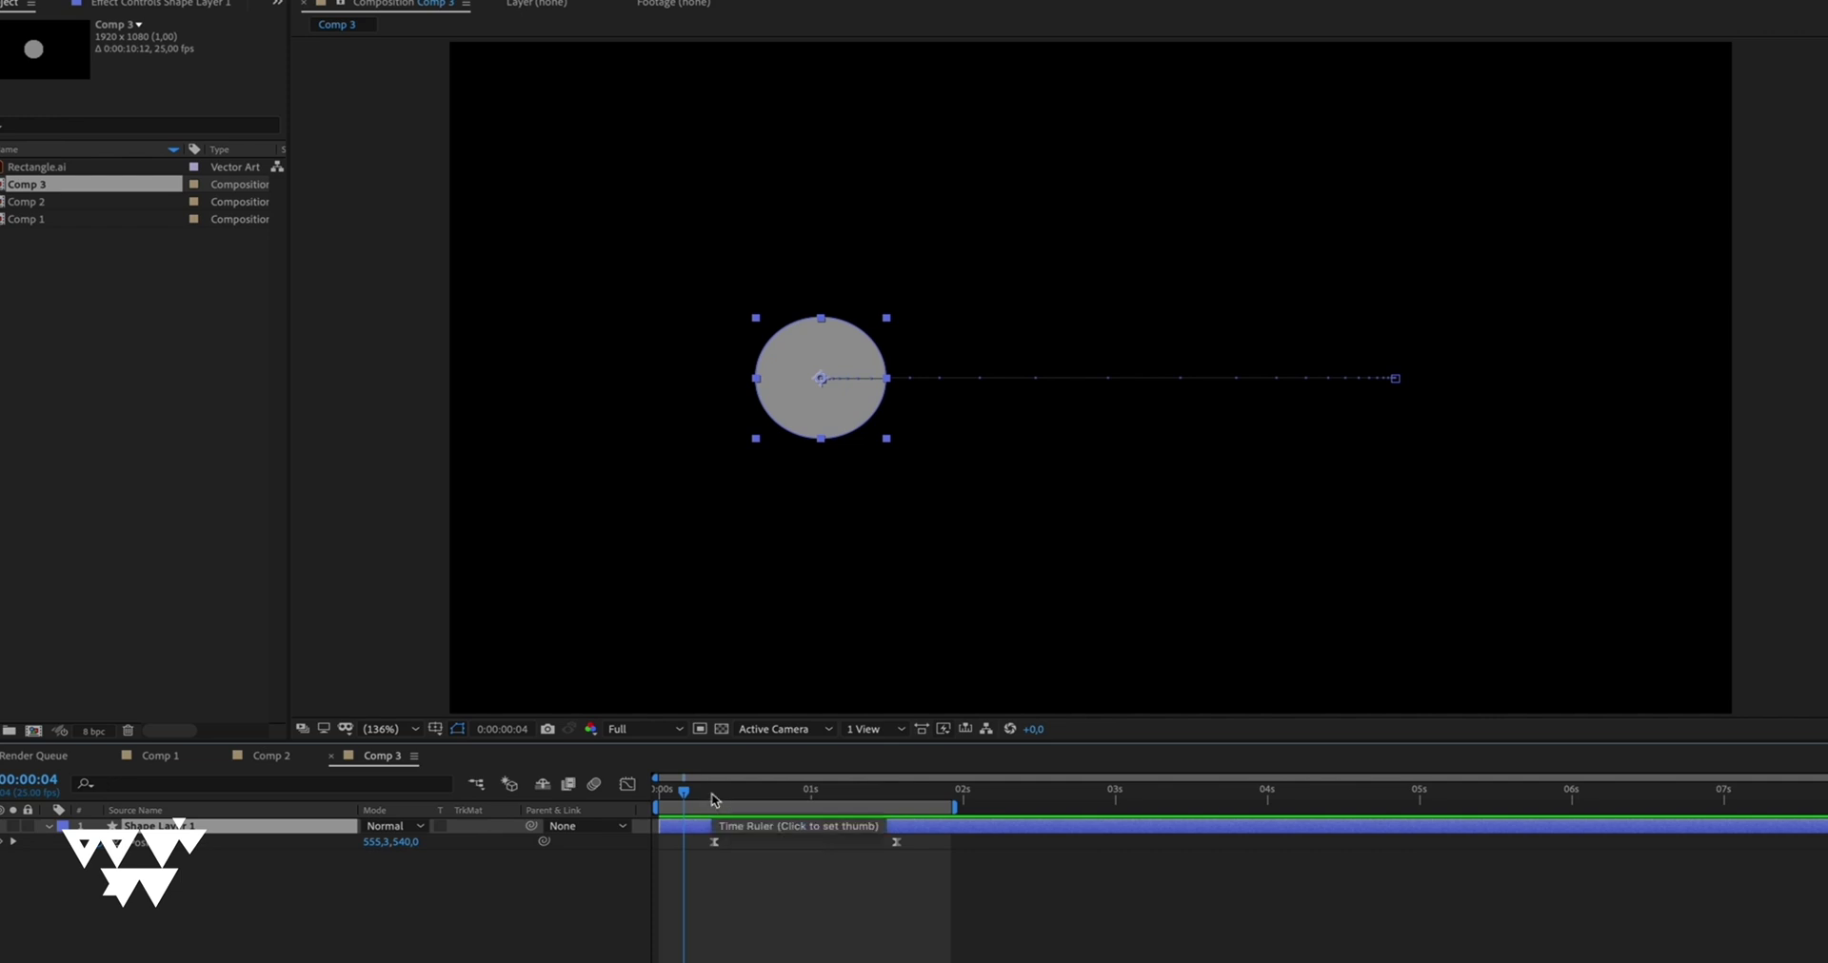
Step: Add a Position keyframe to the circle in Comp 3 at frame 3, before its existing movement
click(707, 797)
drag(709, 803, 677, 849)
click(2, 843)
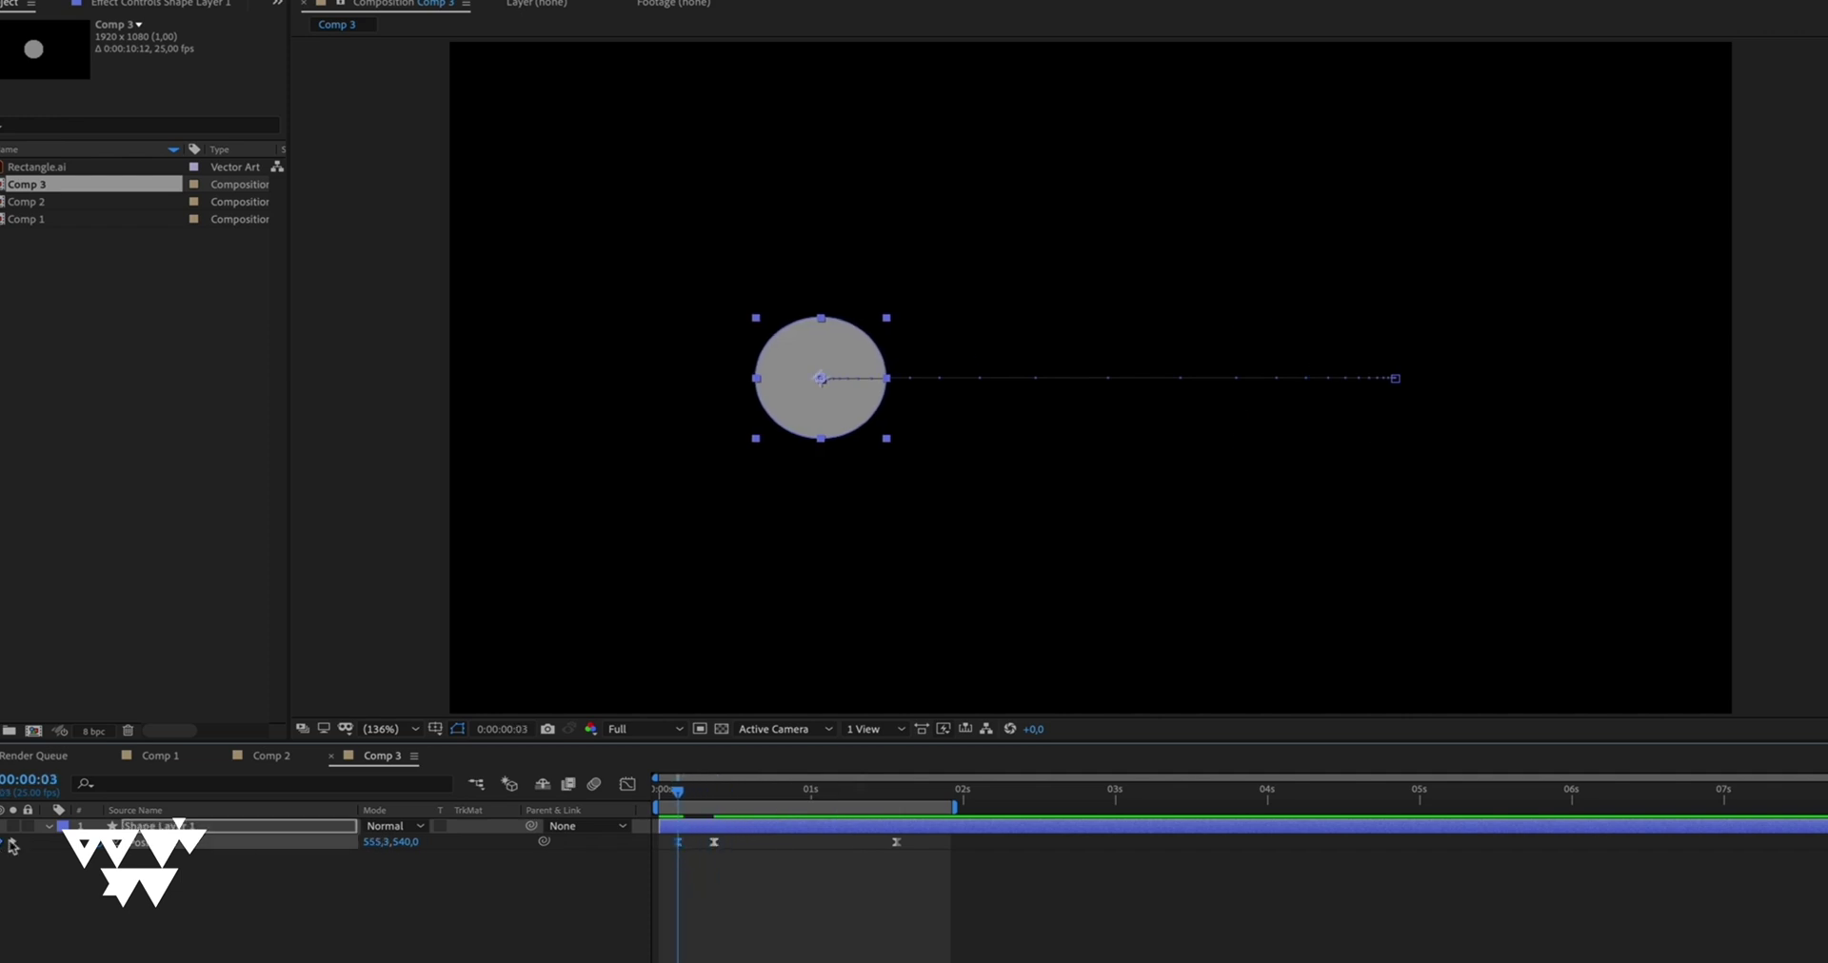
Step: At frame 9, pull the circle back opposite its movement to position 489.2, 540, and preview the anticipation
drag(707, 801, 716, 796)
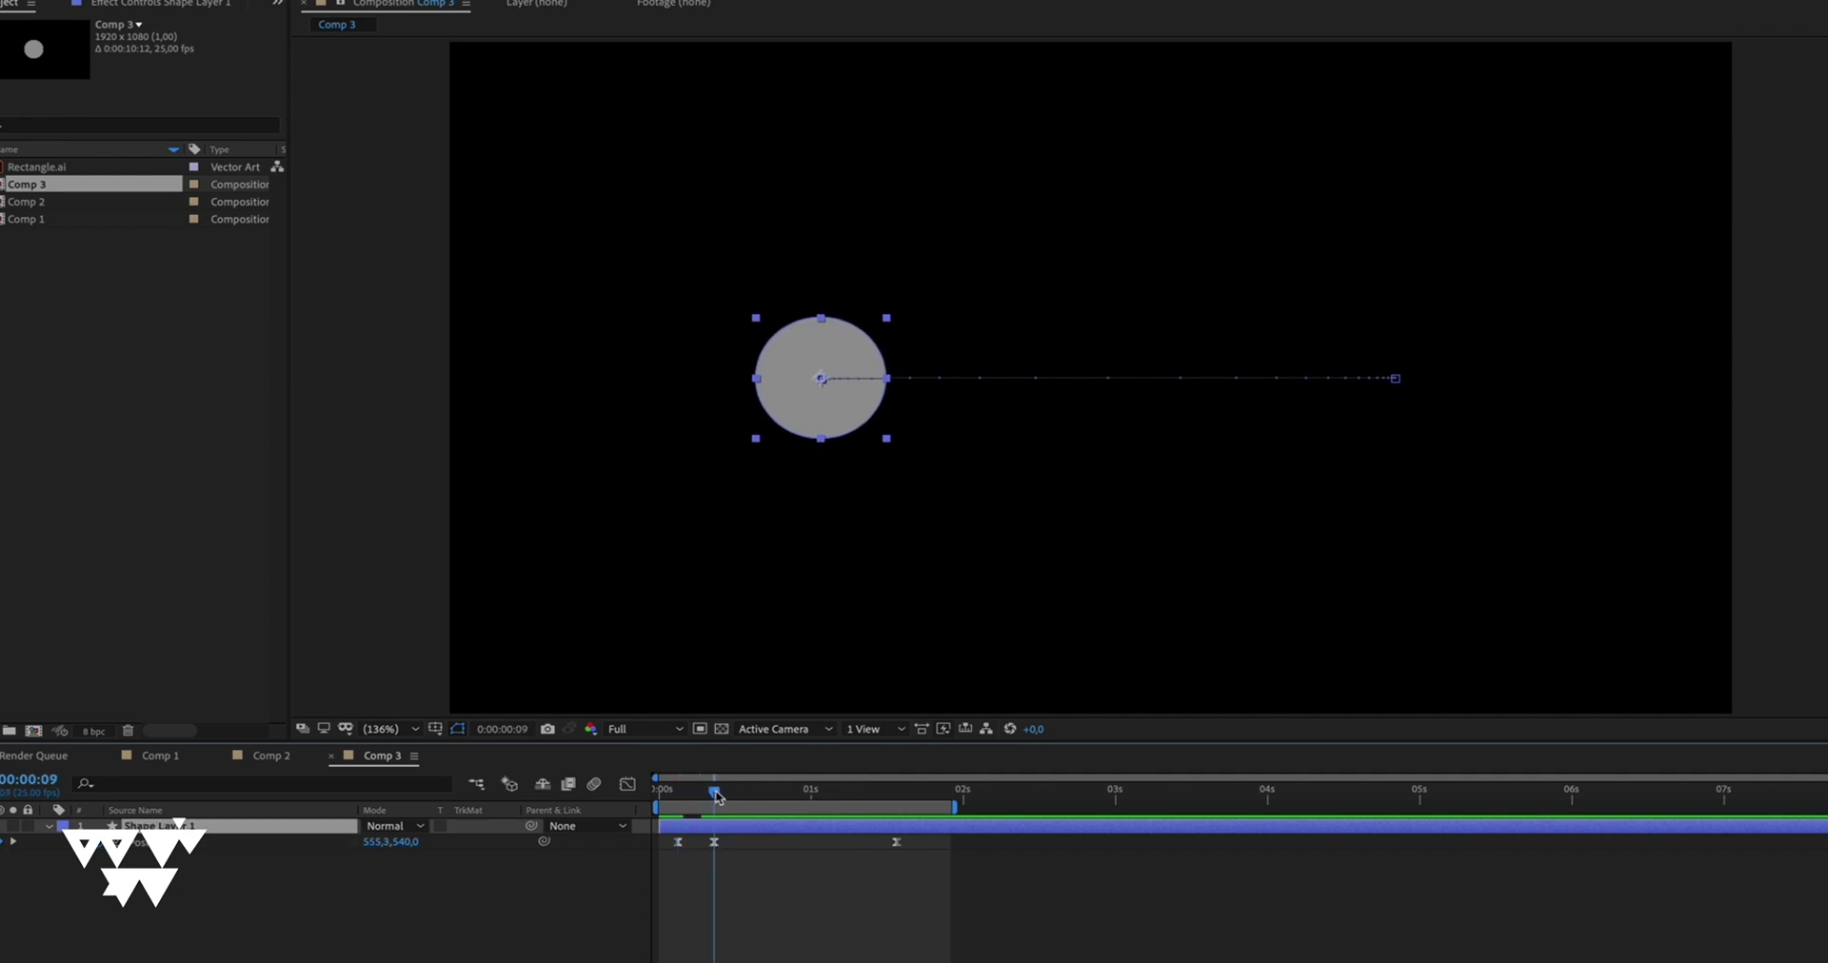
click(842, 362)
drag(843, 362, 796, 358)
click(739, 923)
key(space)
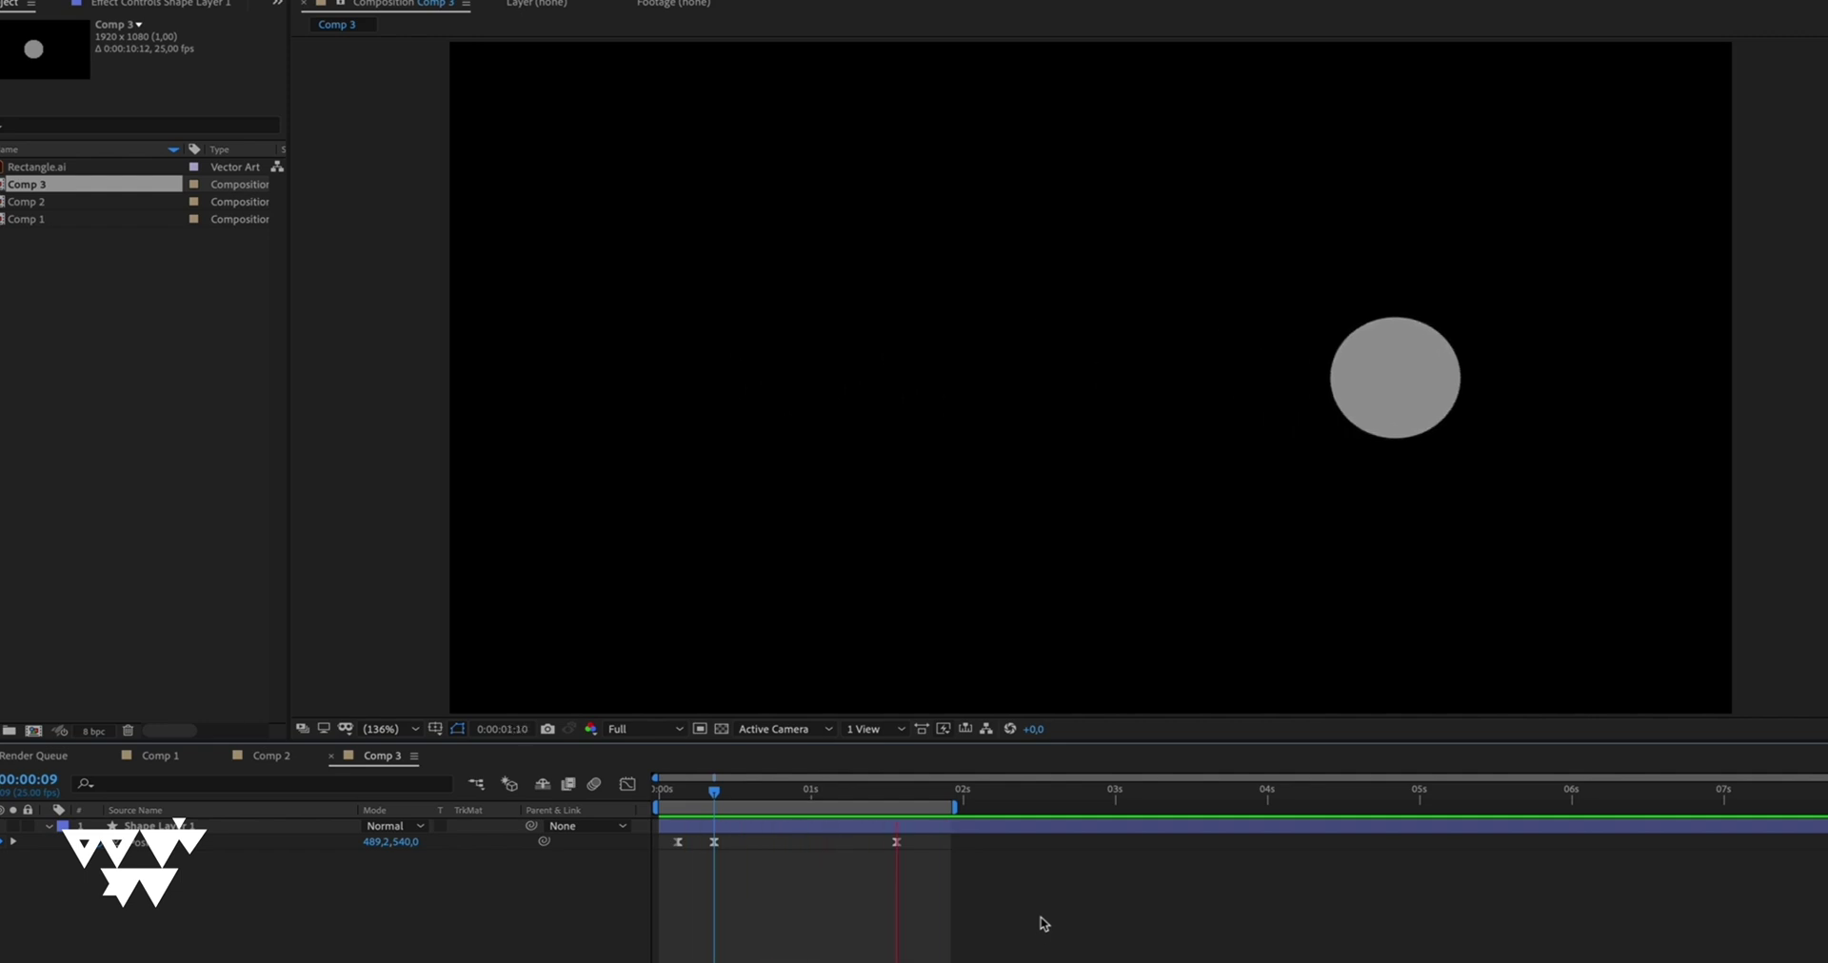
key(space)
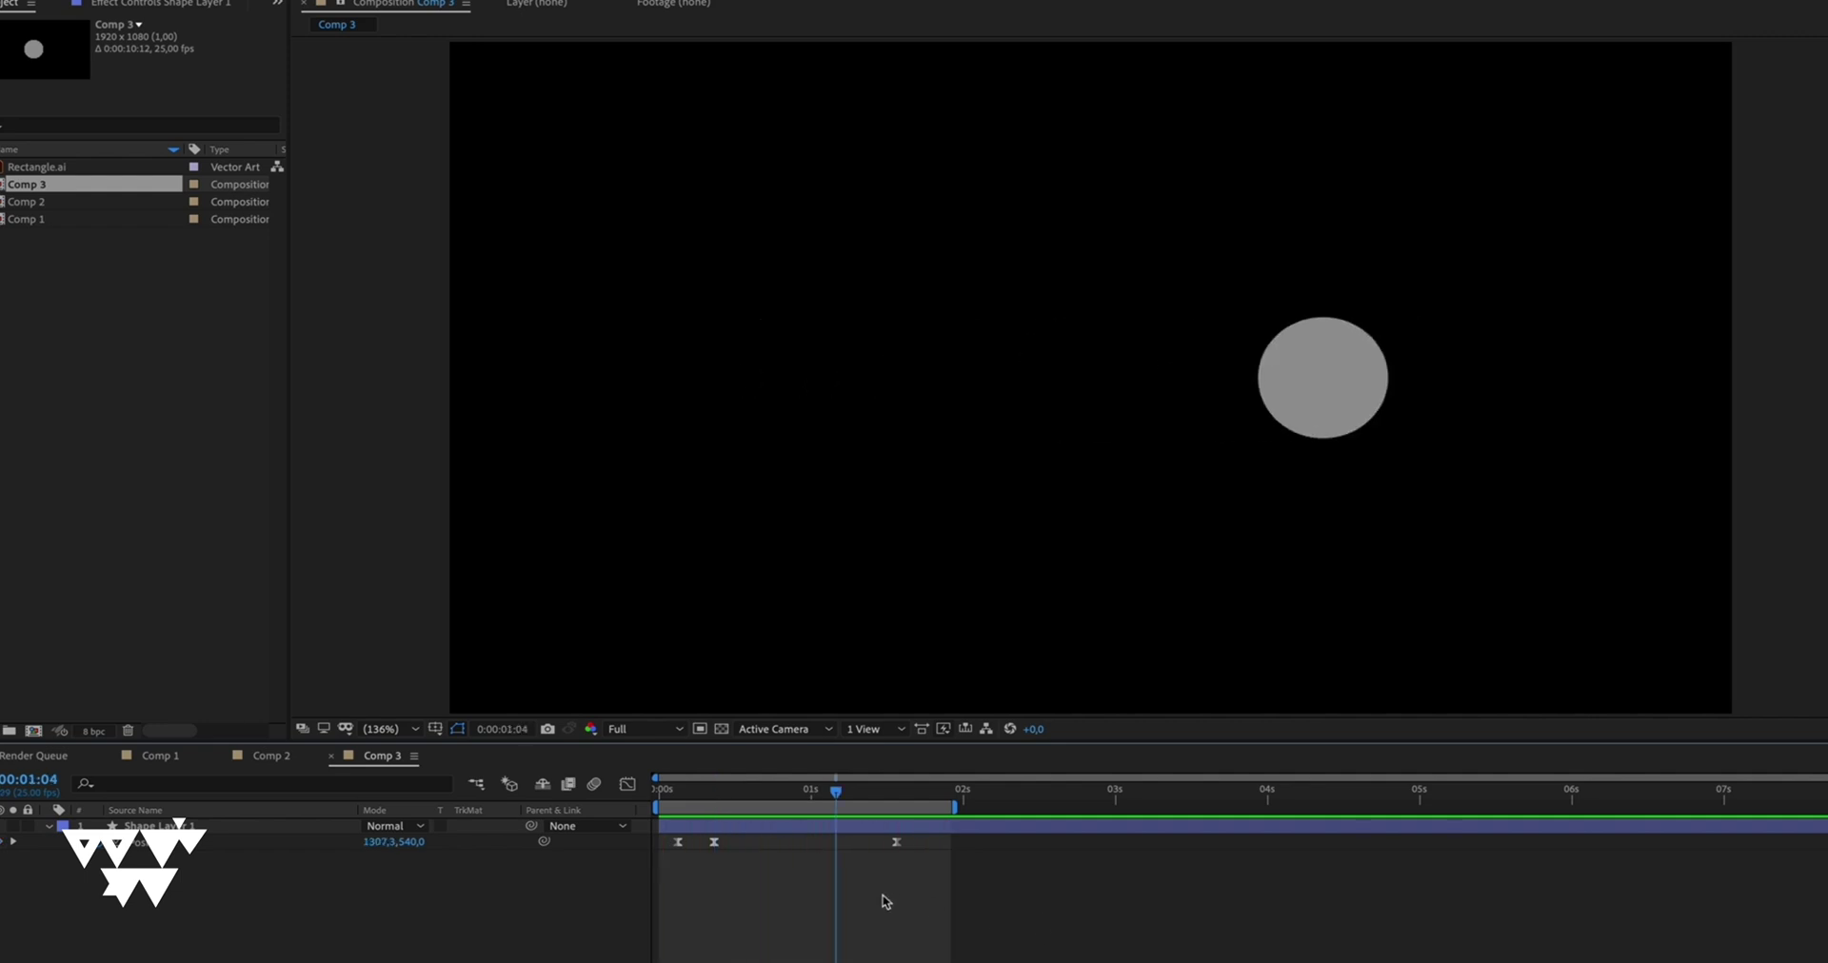
Step: Examine the speed graph of the circle's three Position keyframes in Comp 3, around the anticipation at frame 9
drag(910, 881, 673, 847)
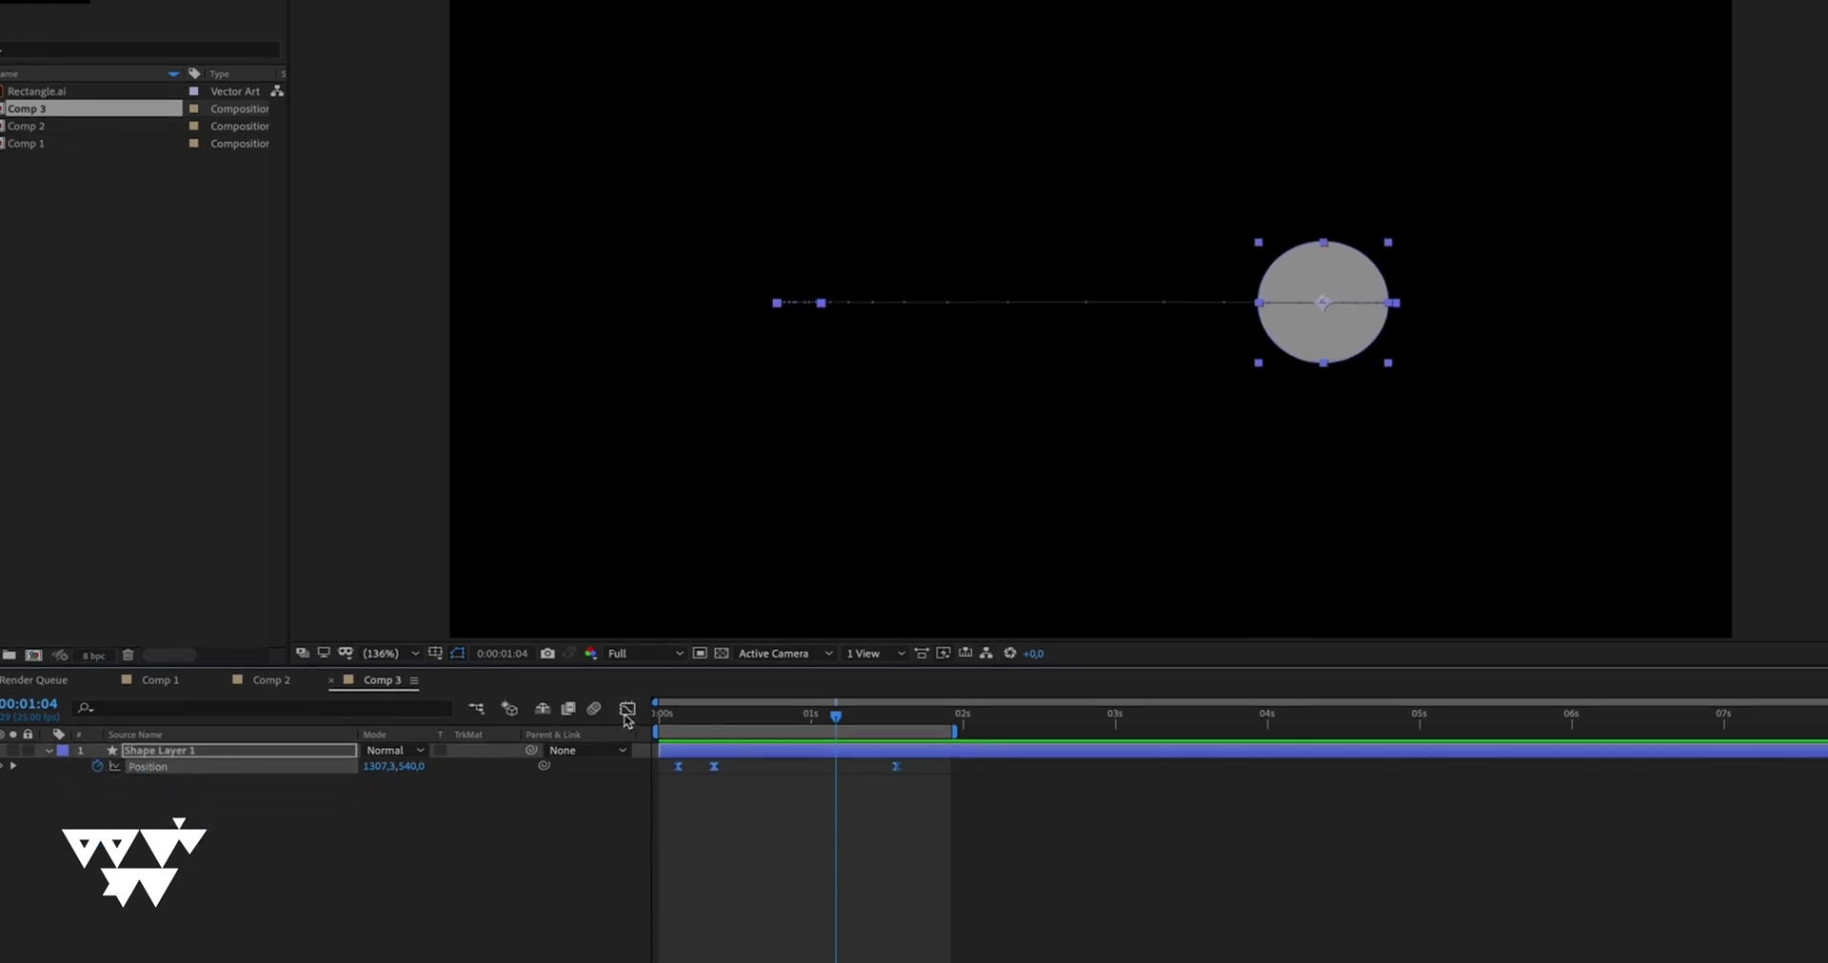
click(627, 783)
key(j)
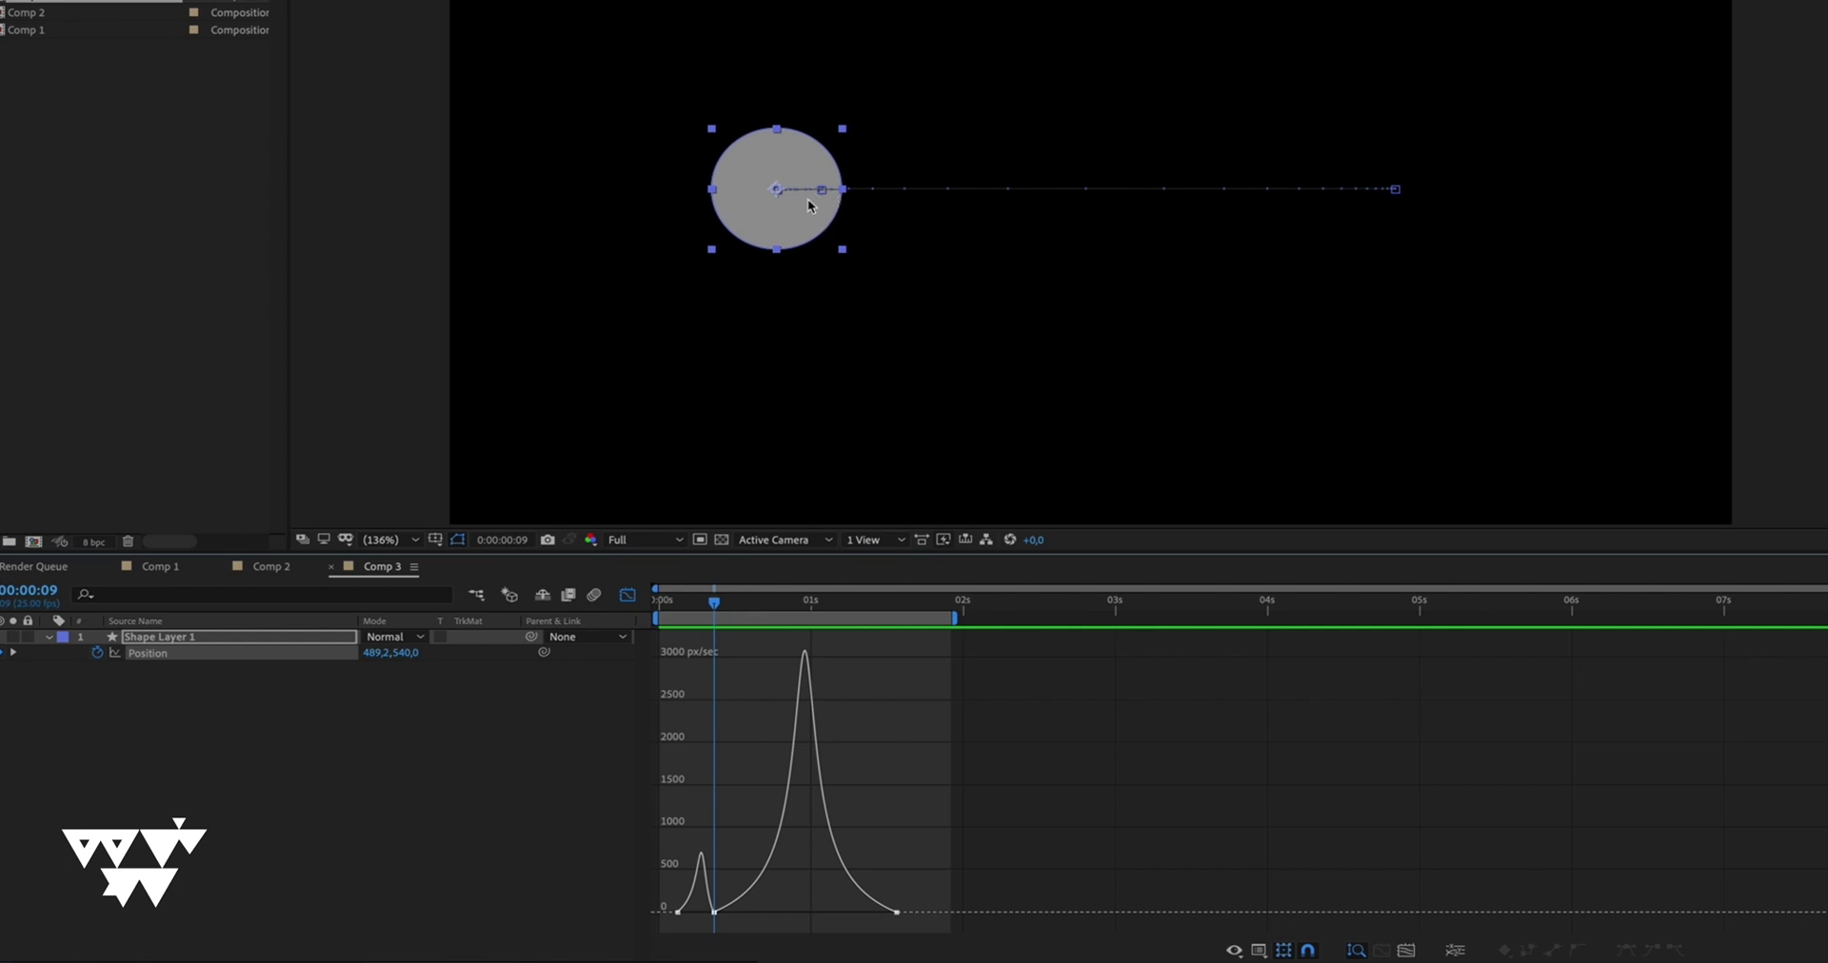
mouse_move(687, 909)
drag(672, 900, 709, 913)
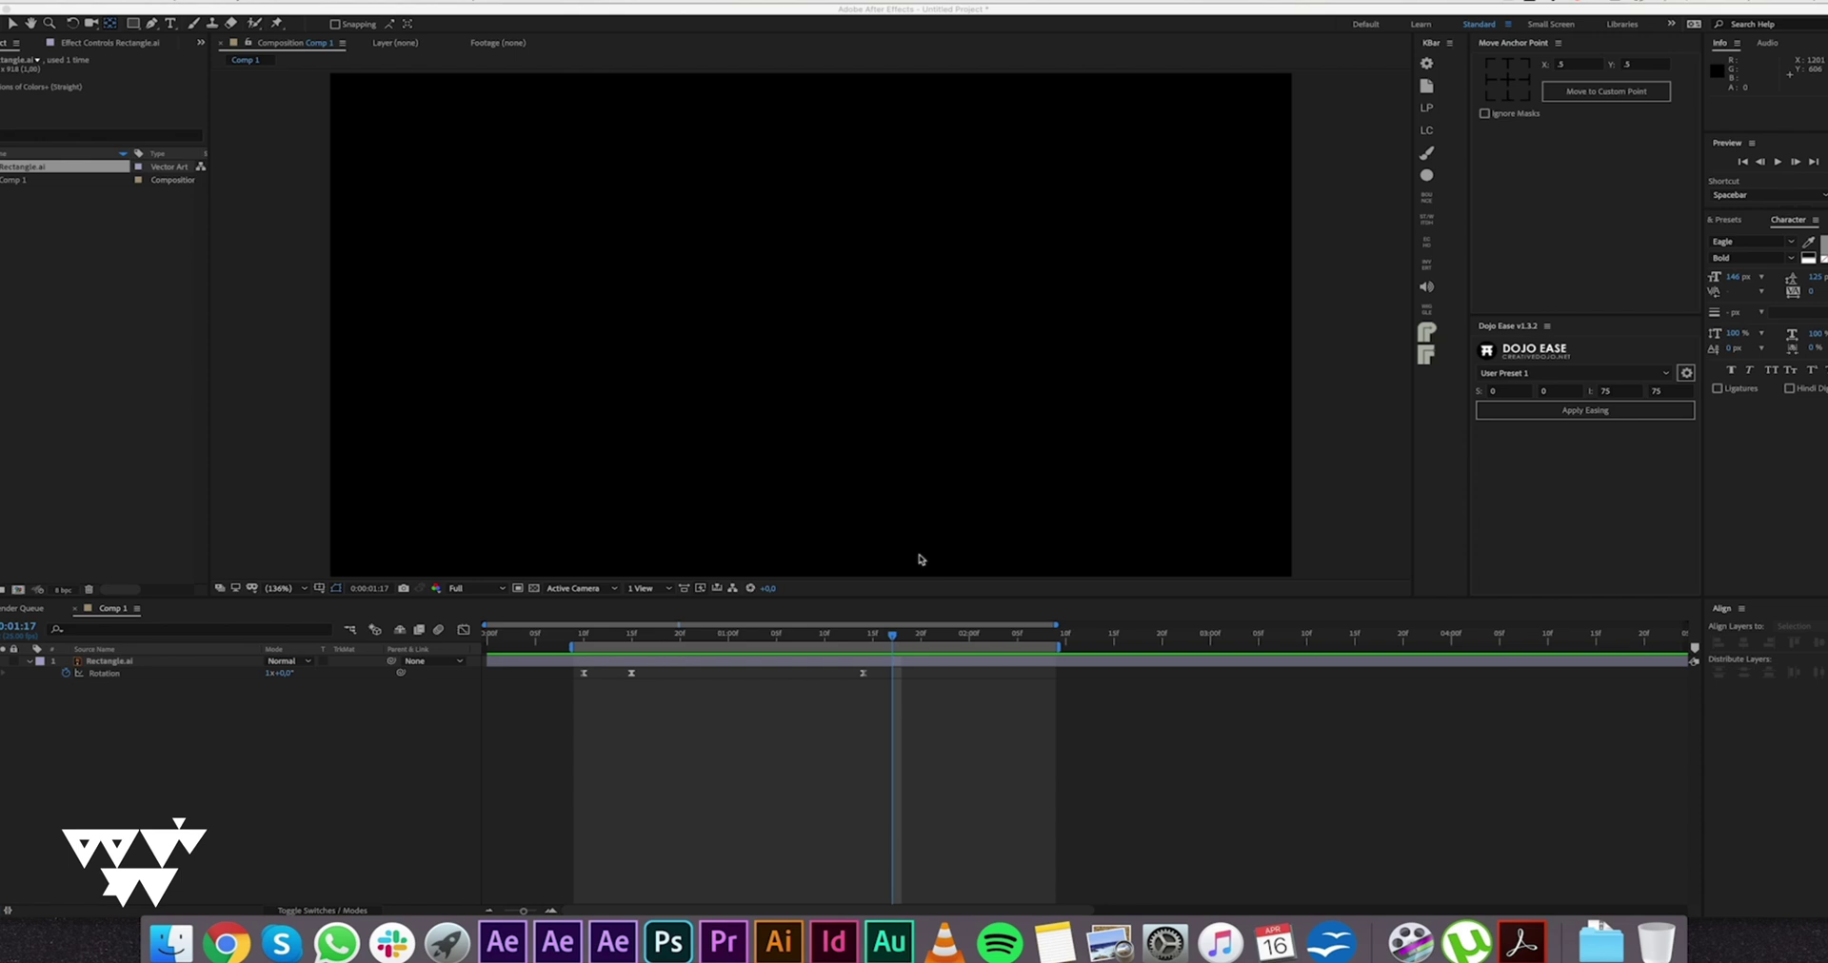
Step: Preview the rectangle's rotation in Comp 1 and add a Rotation keyframe at 0:00:01:20, six frames after the existing last keyframe
key(space)
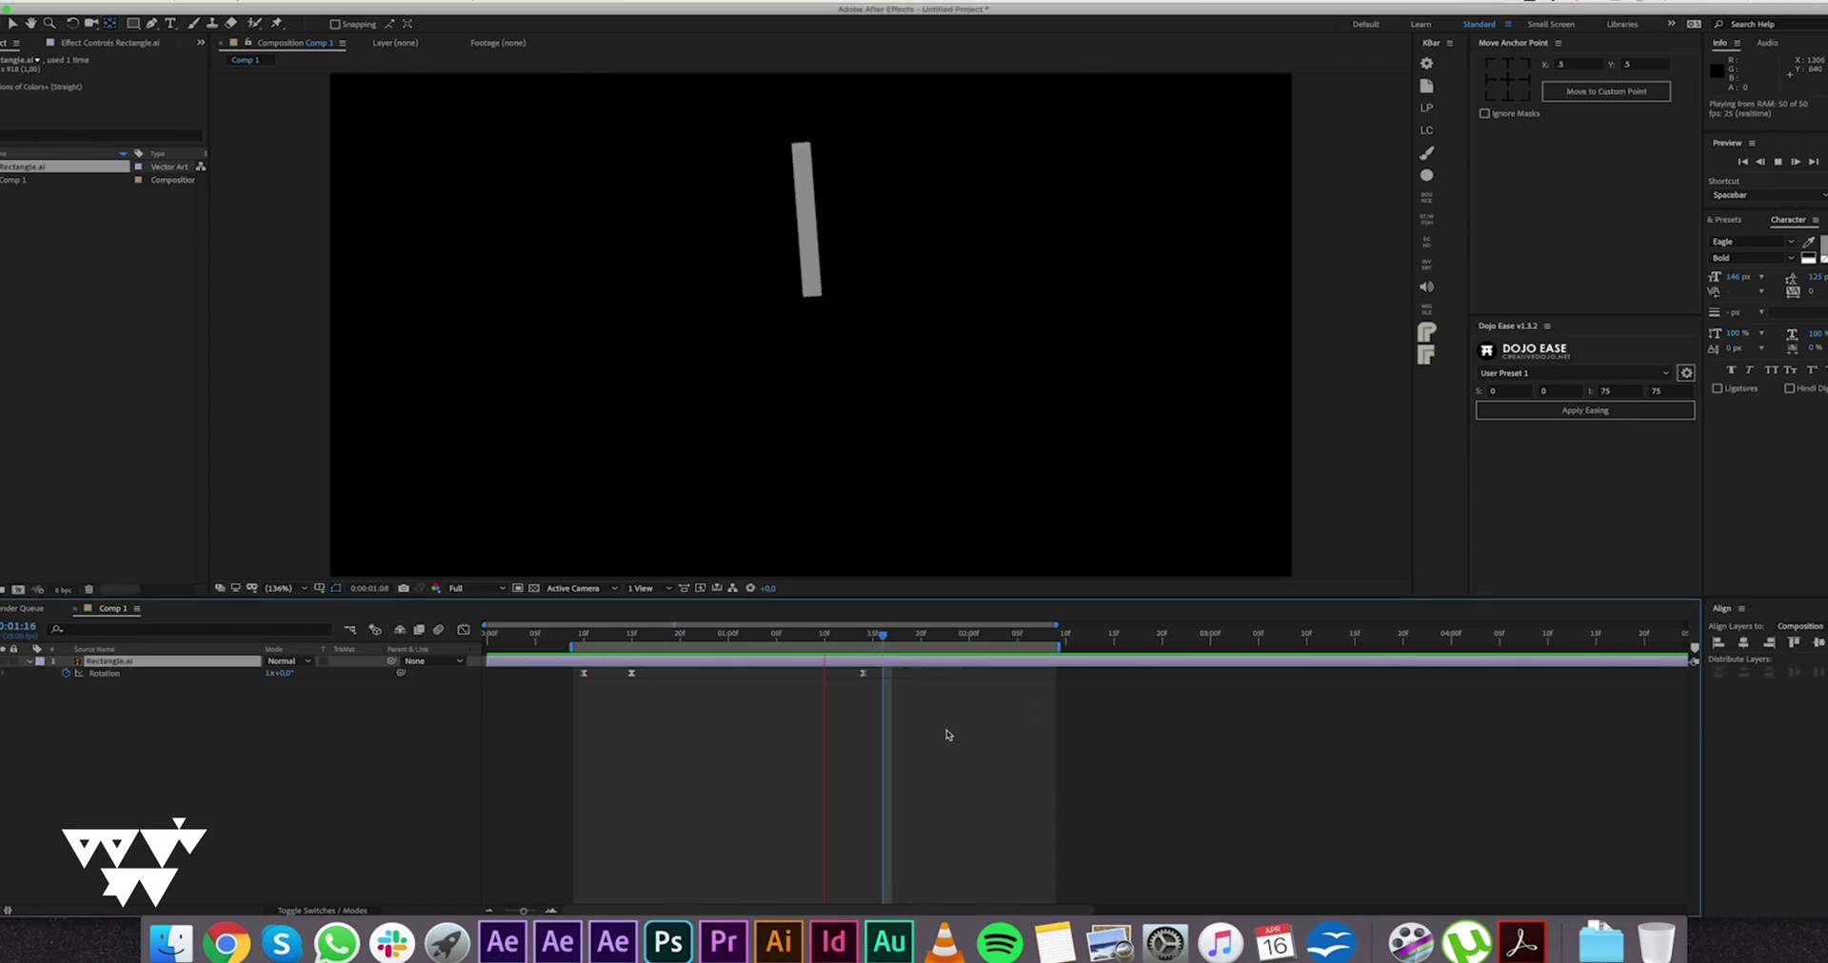
key(space)
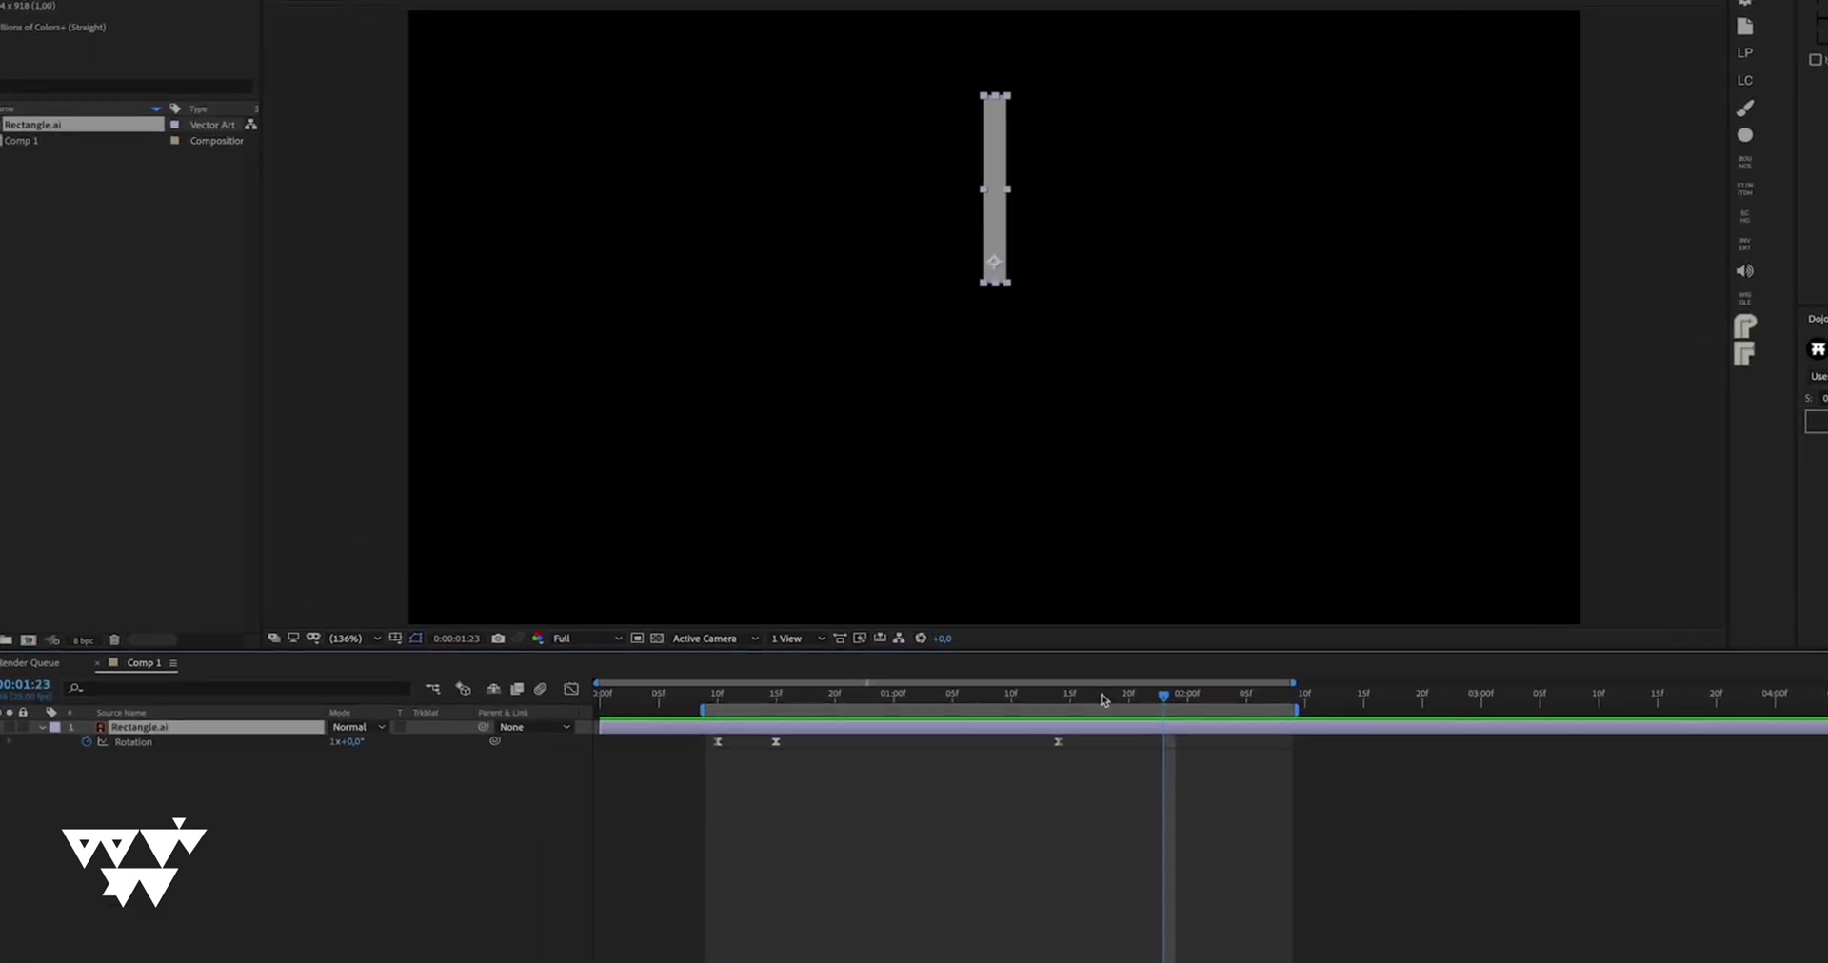
drag(1102, 696, 1128, 687)
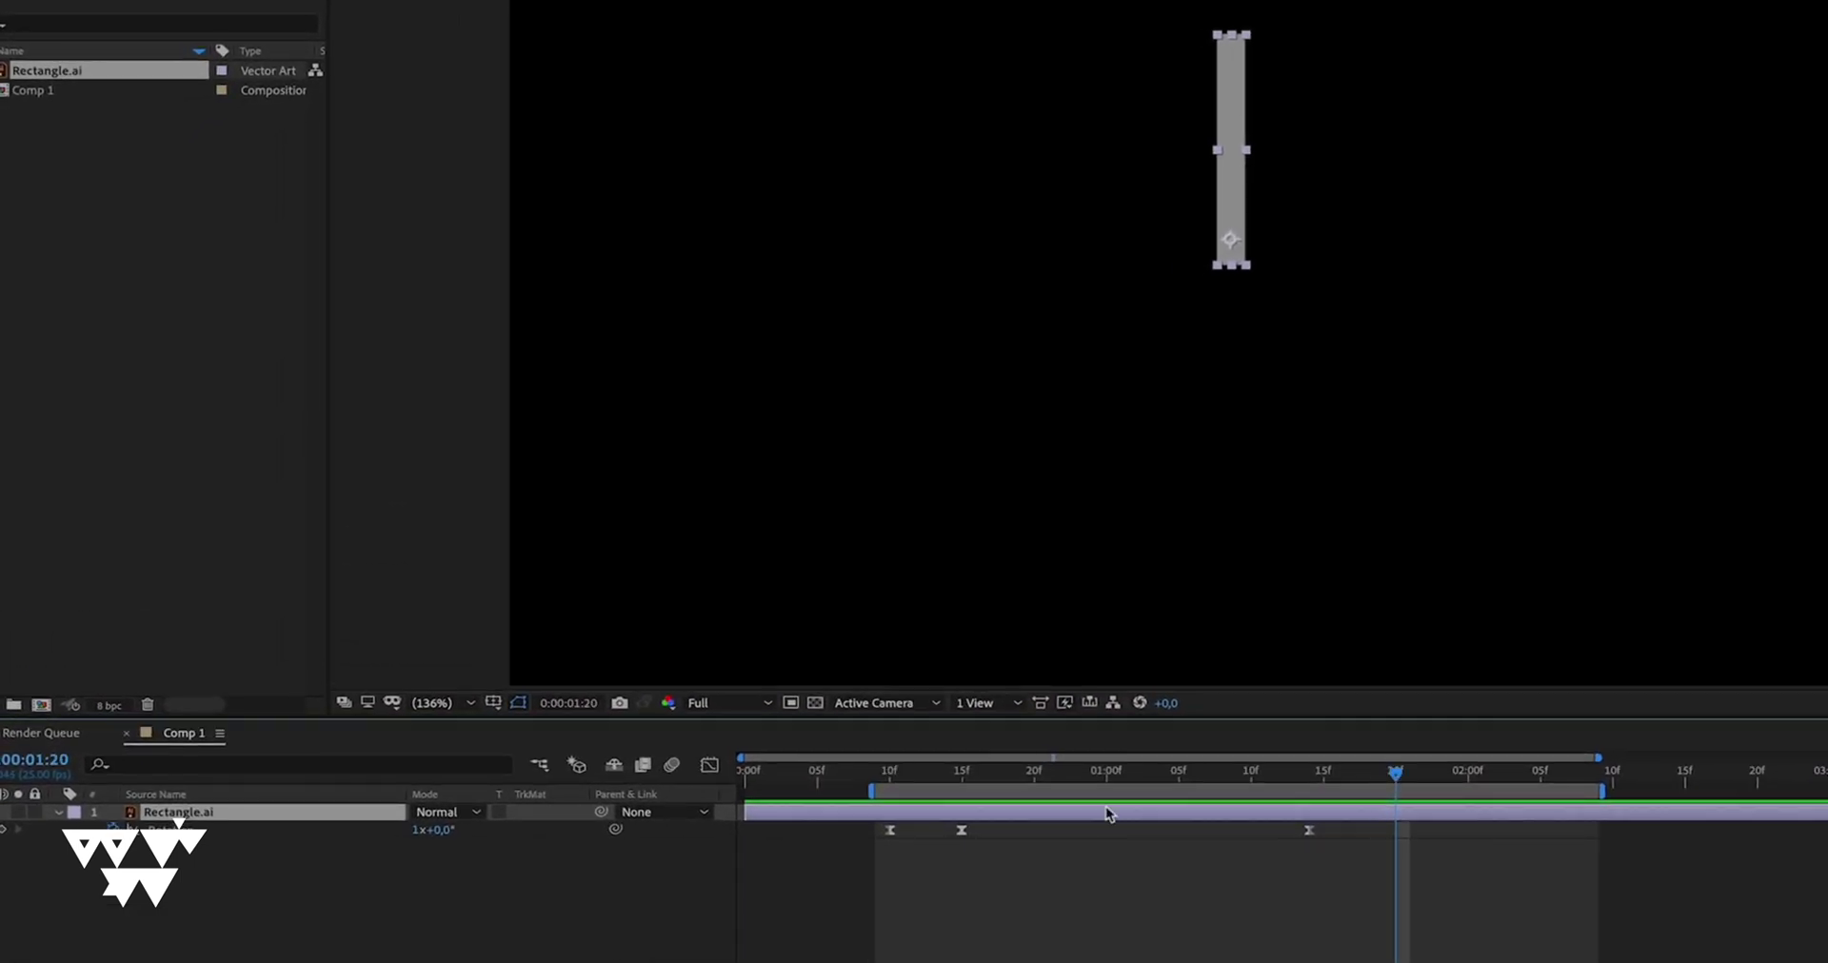
click(4, 830)
Step: Set the rectangle's Rotation keyframe at 0:00:01:14 to 1x+10° and preview the overshoot
click(1315, 781)
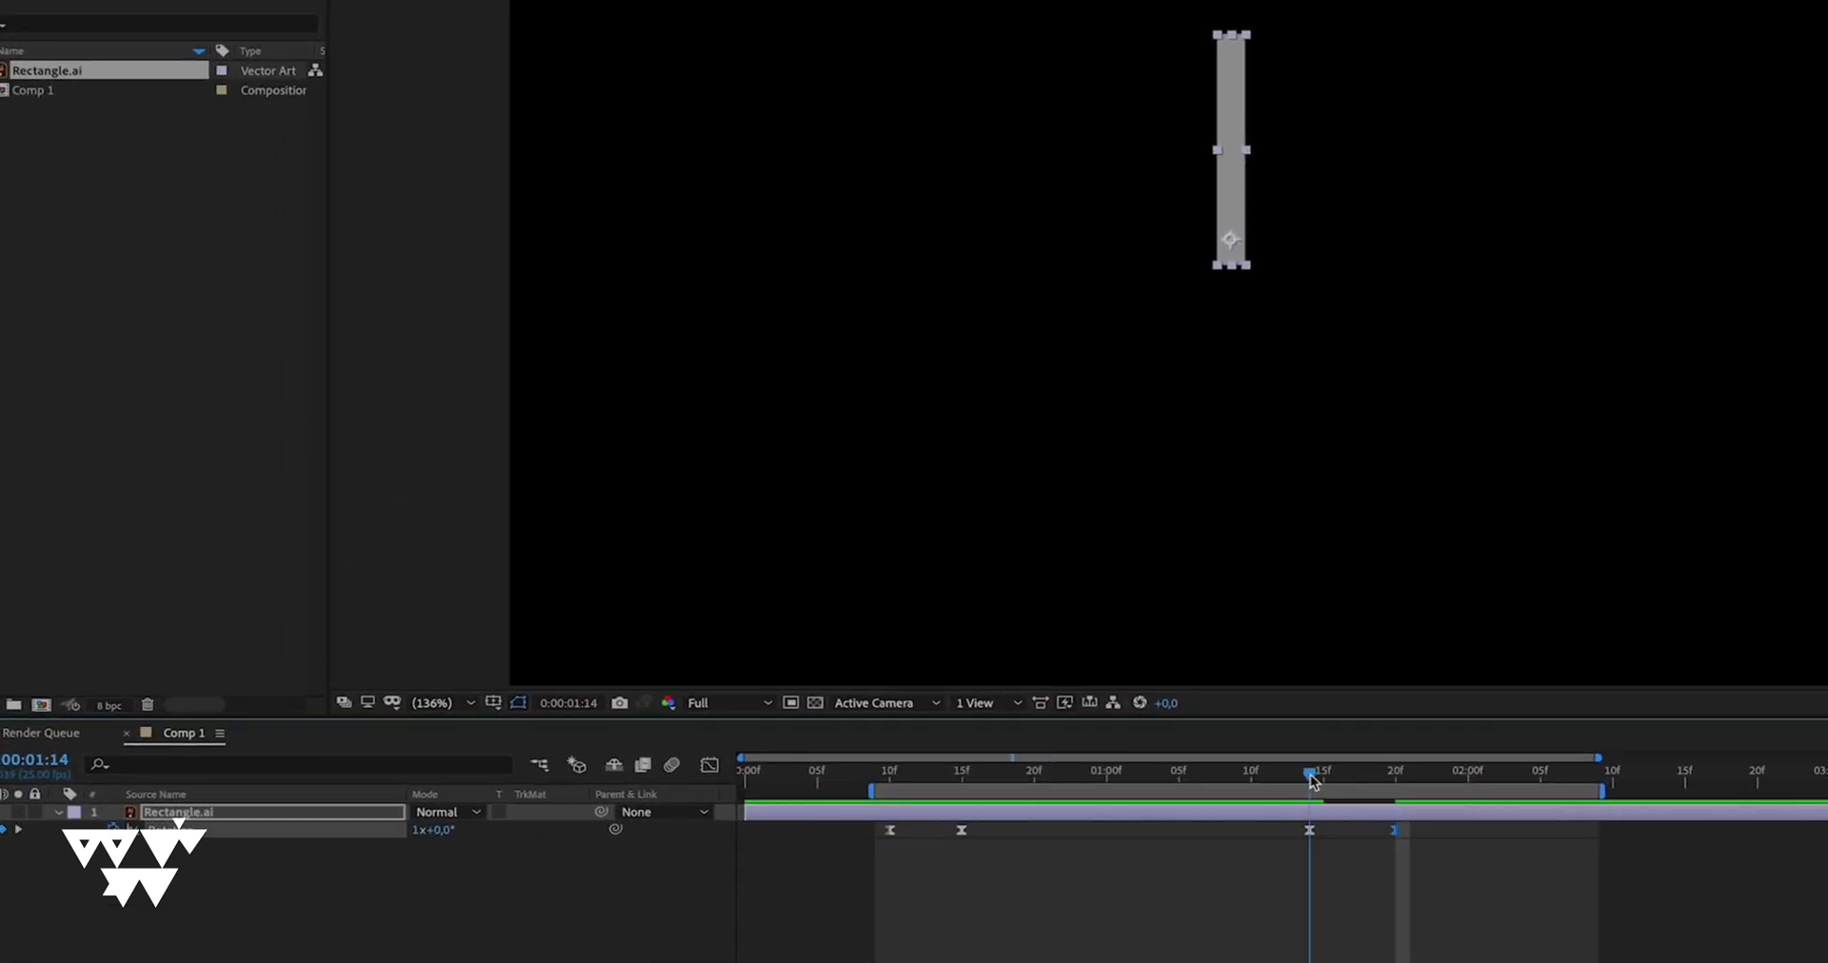
drag(1281, 825, 1325, 838)
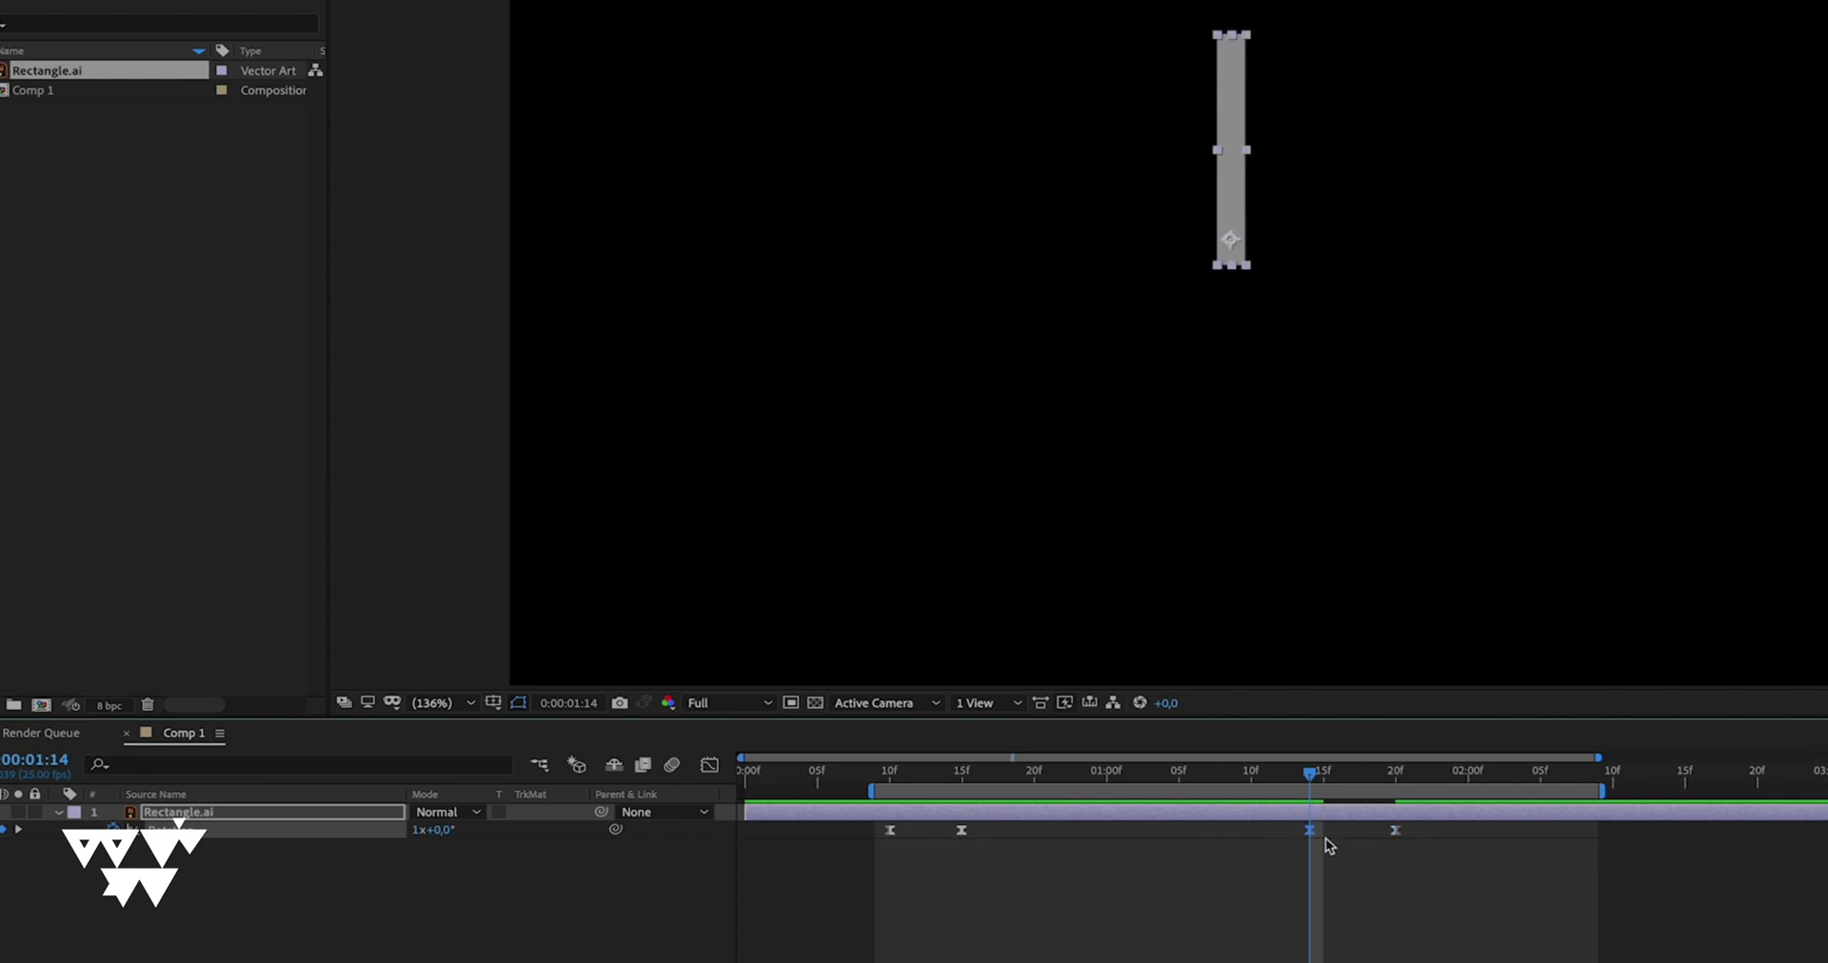
drag(437, 828, 447, 828)
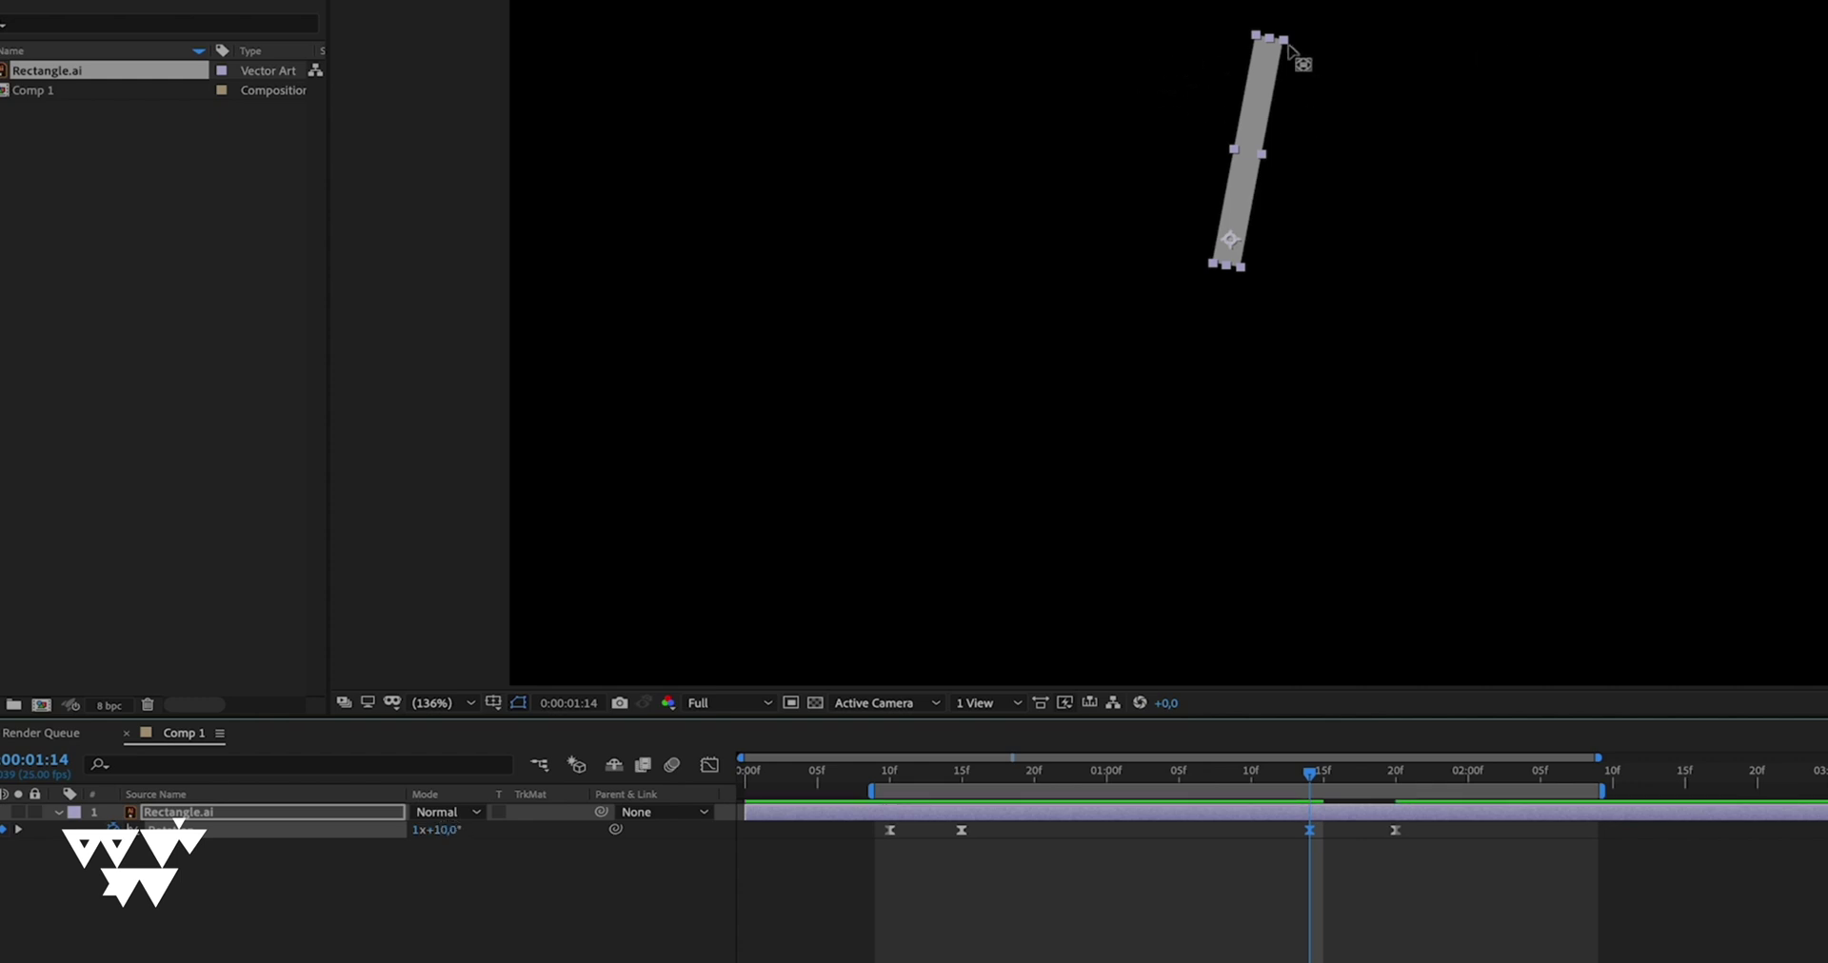
drag(1314, 779, 1395, 762)
click(571, 952)
key(space)
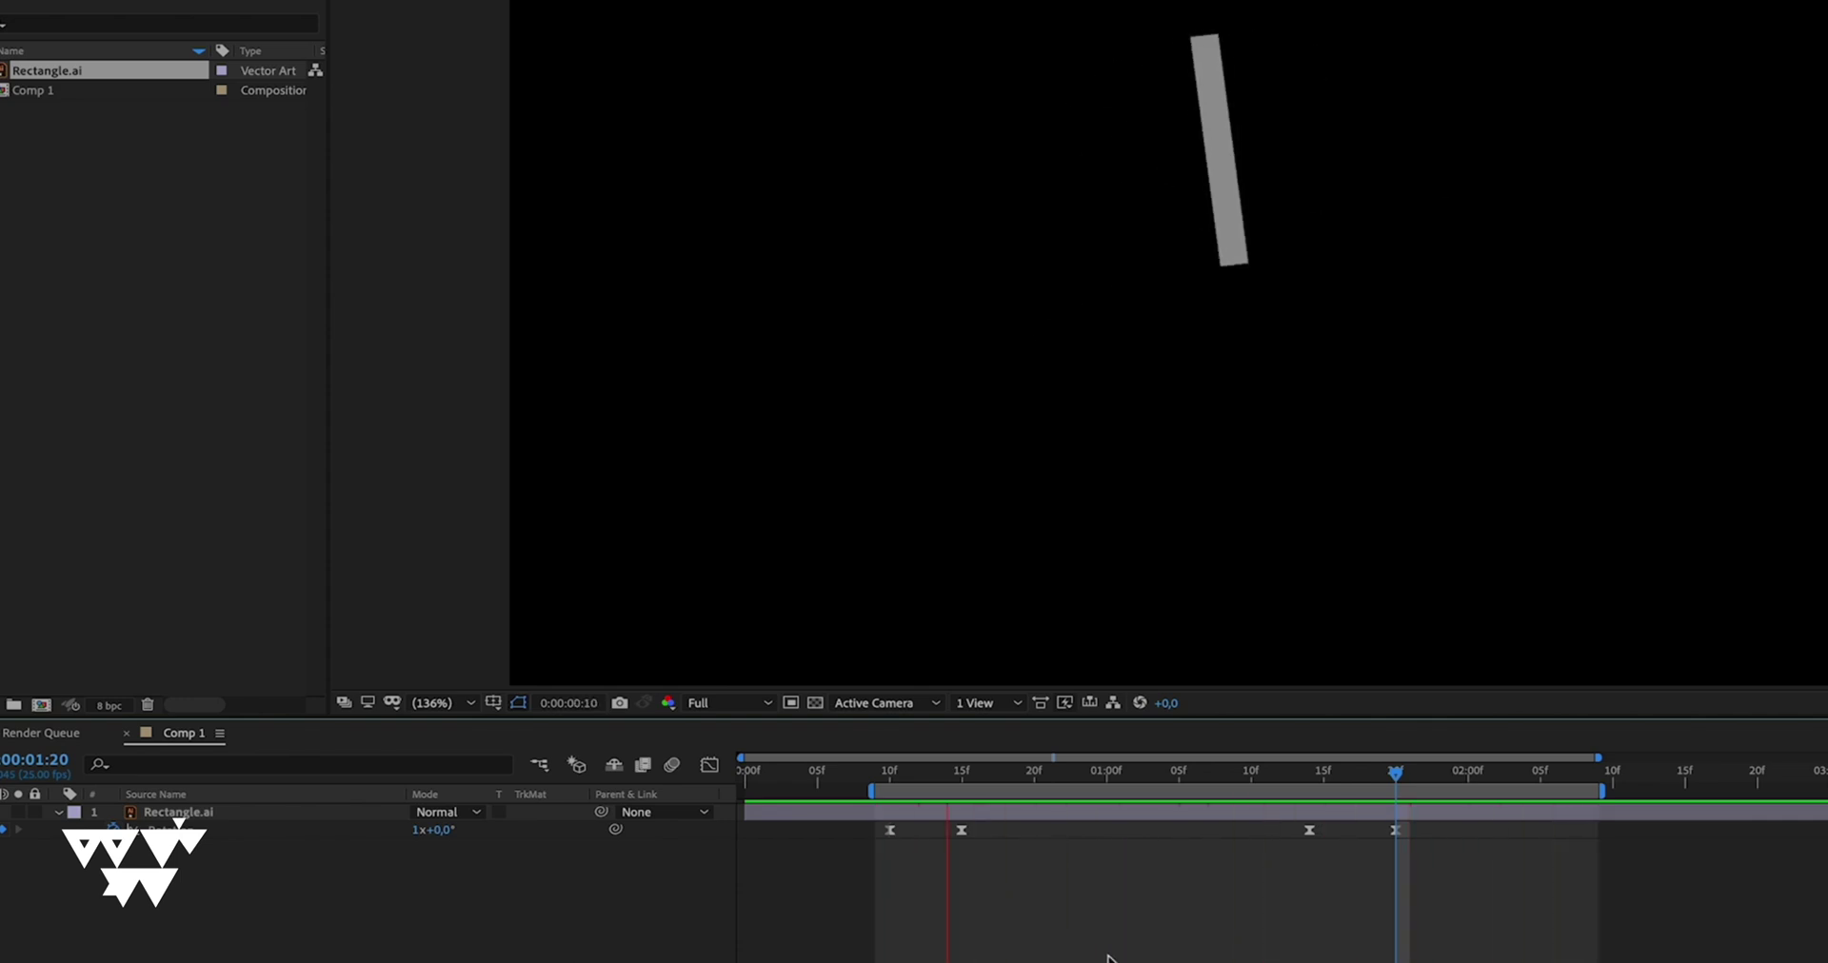
Step: Apply Easy Ease to the rectangle's Rotation keyframe at 0:00:01:14 in the speed graph
drag(1167, 771, 1340, 839)
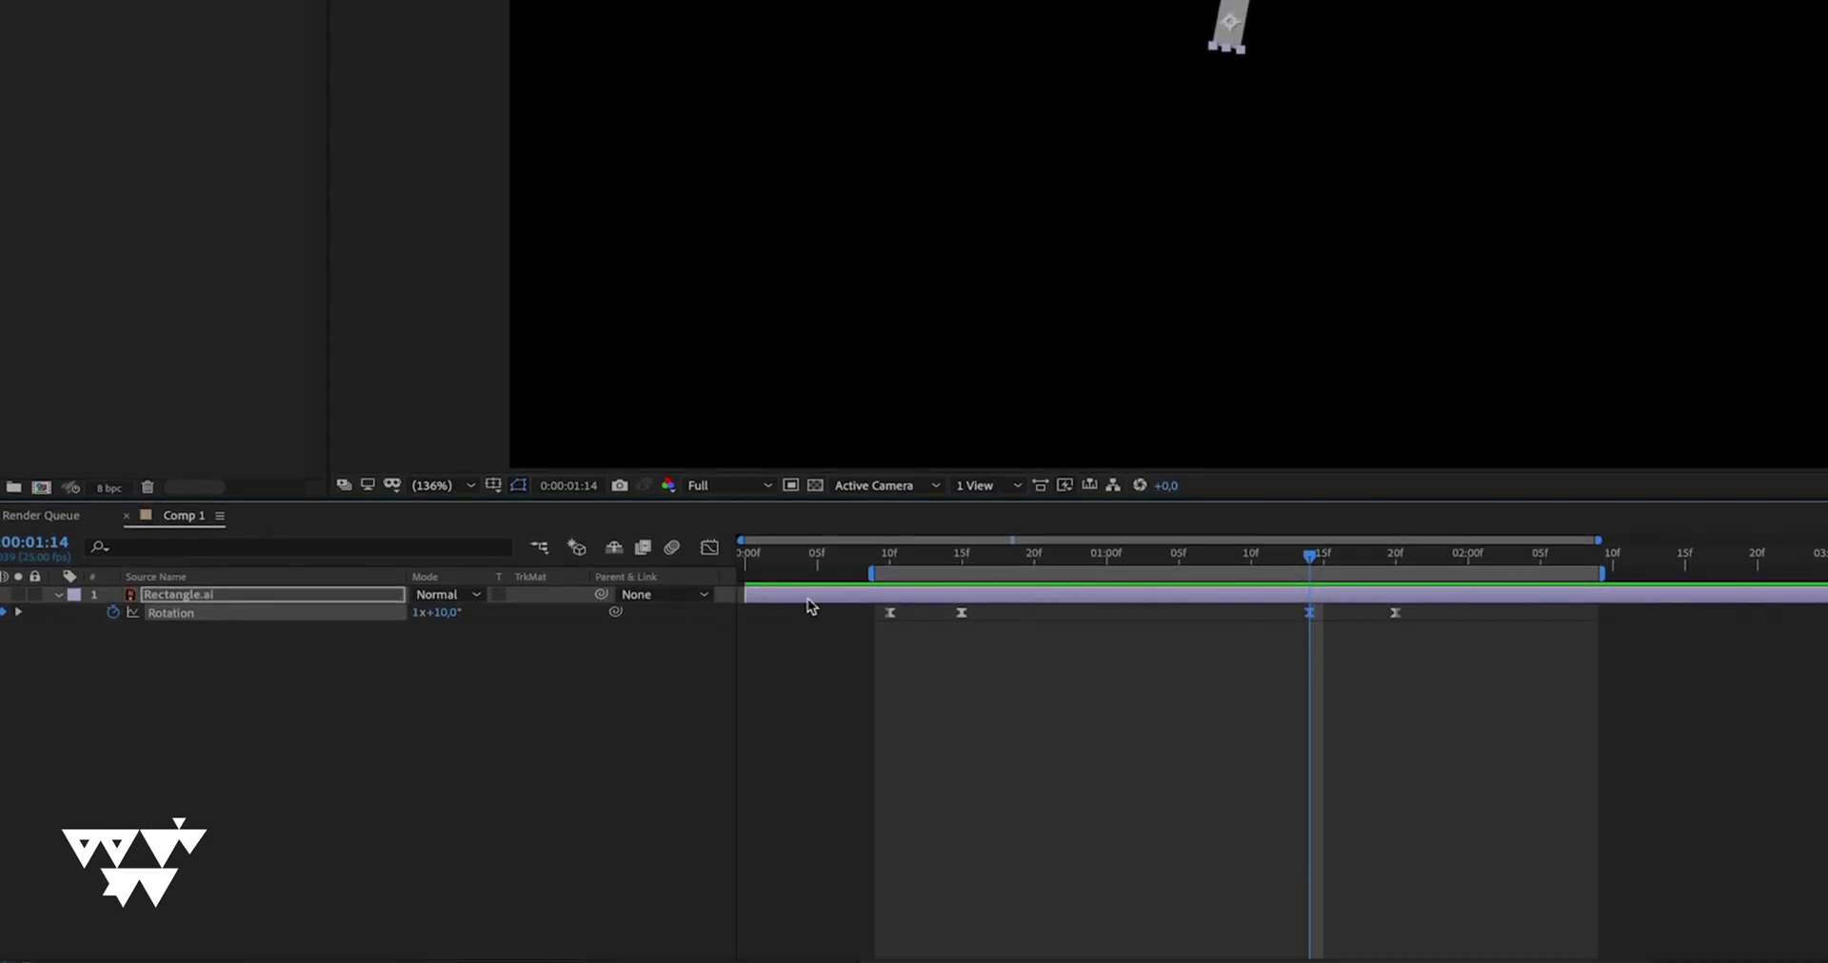
click(710, 548)
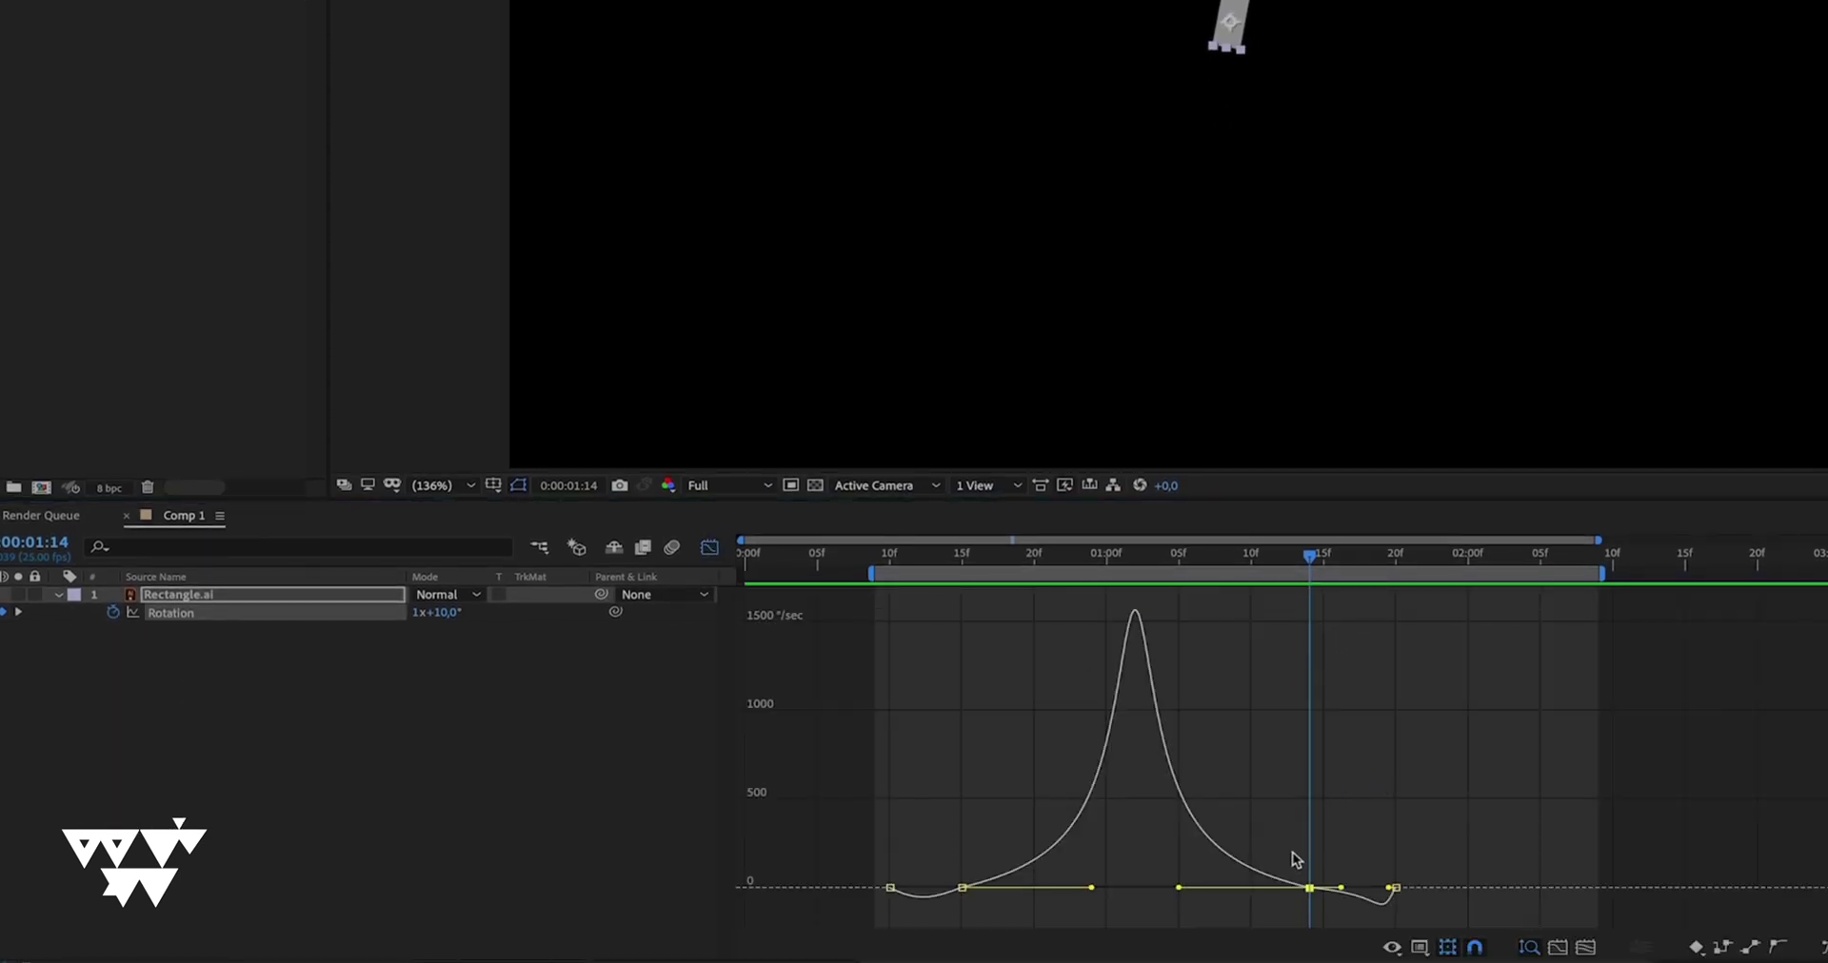
drag(1276, 846, 1338, 930)
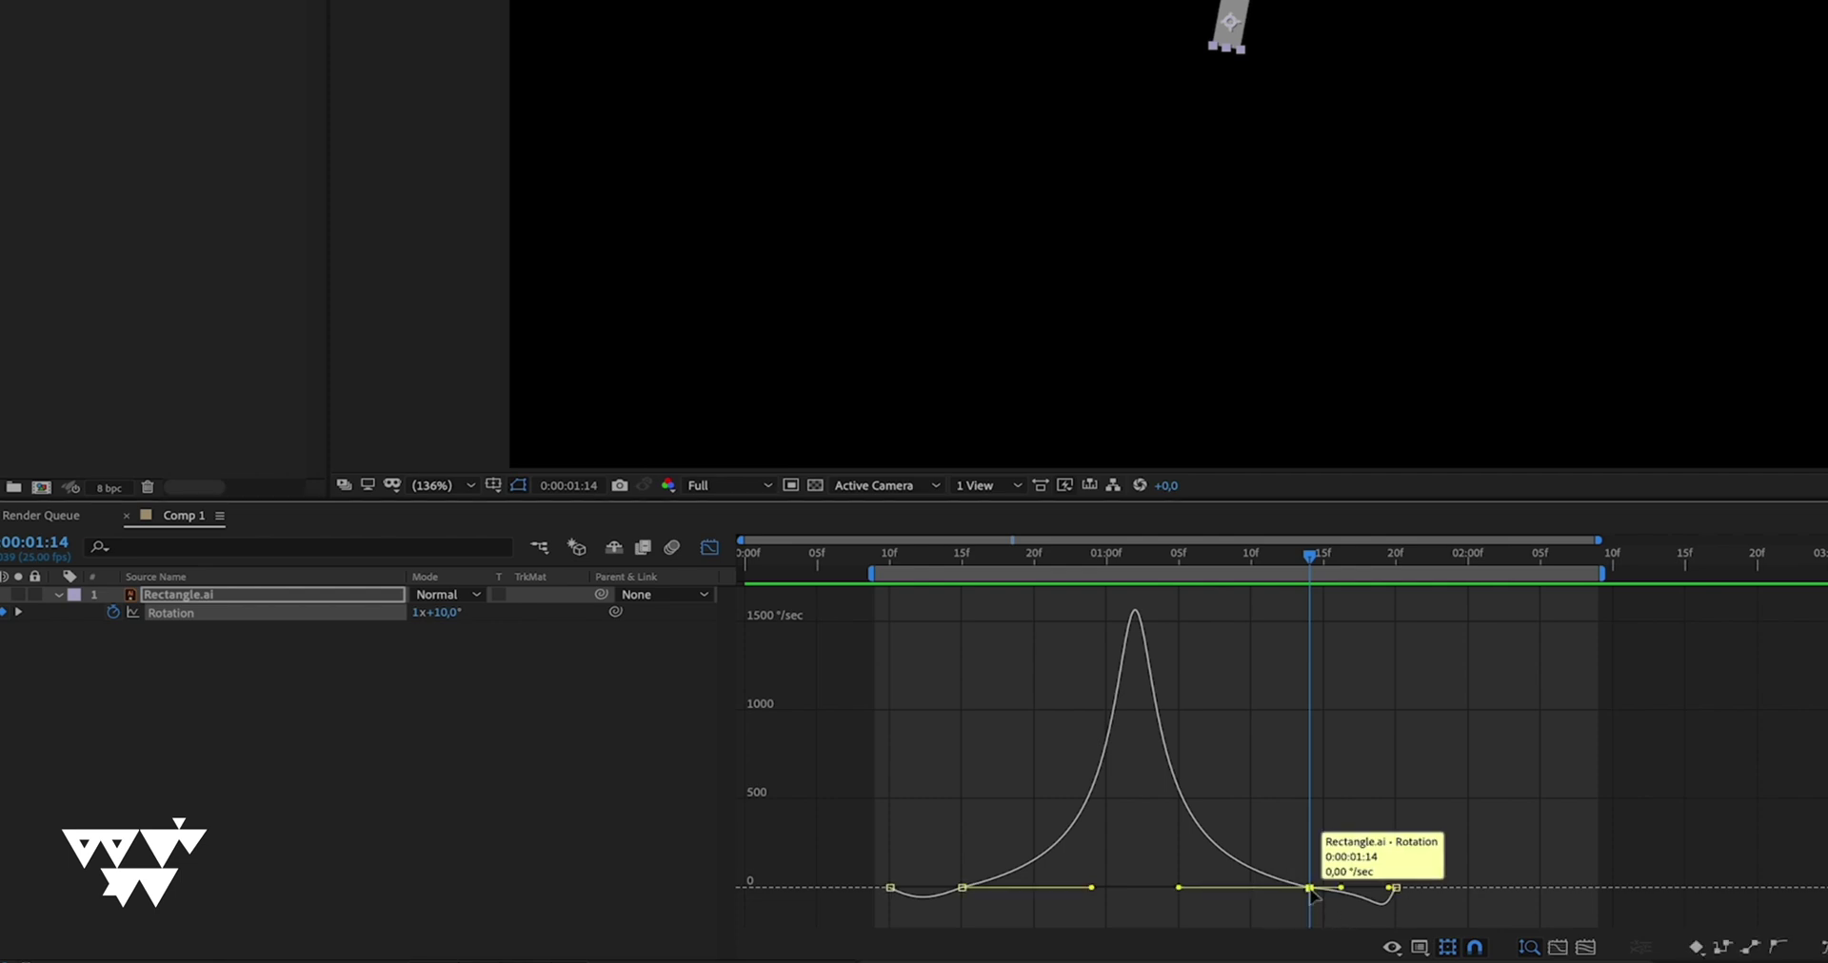
right_click(1310, 890)
mouse_move(1428, 955)
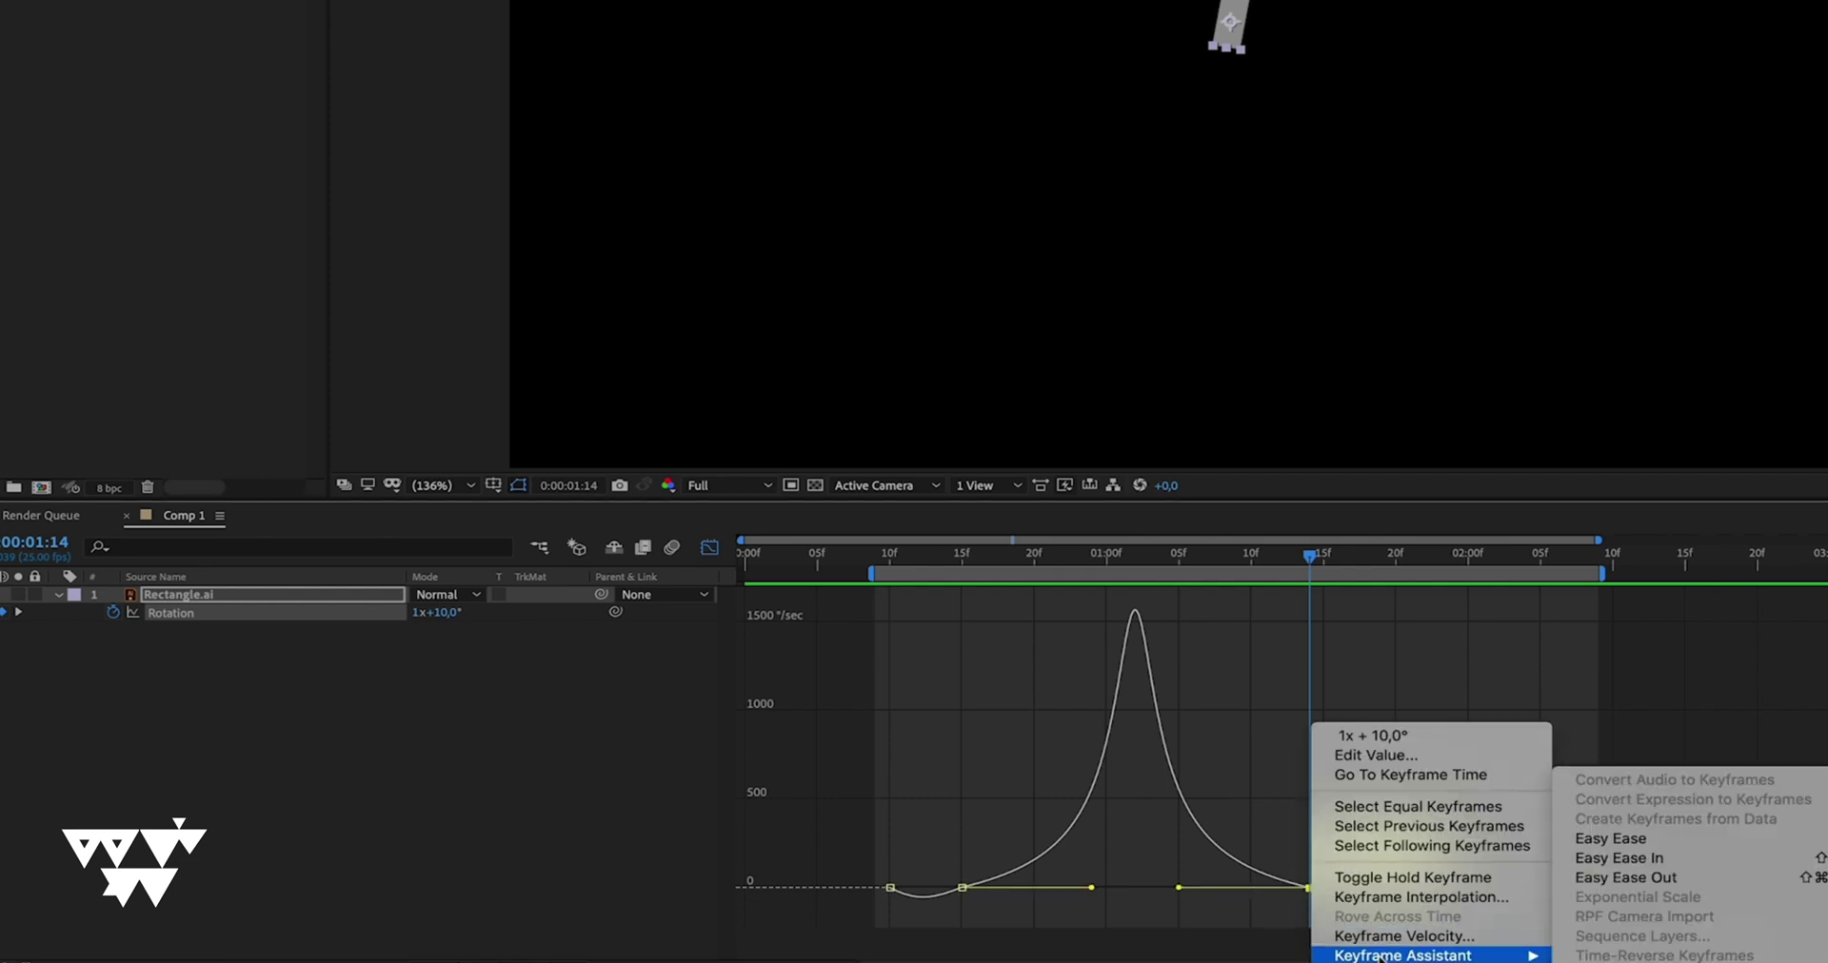
click(1655, 838)
drag(1371, 846, 1434, 906)
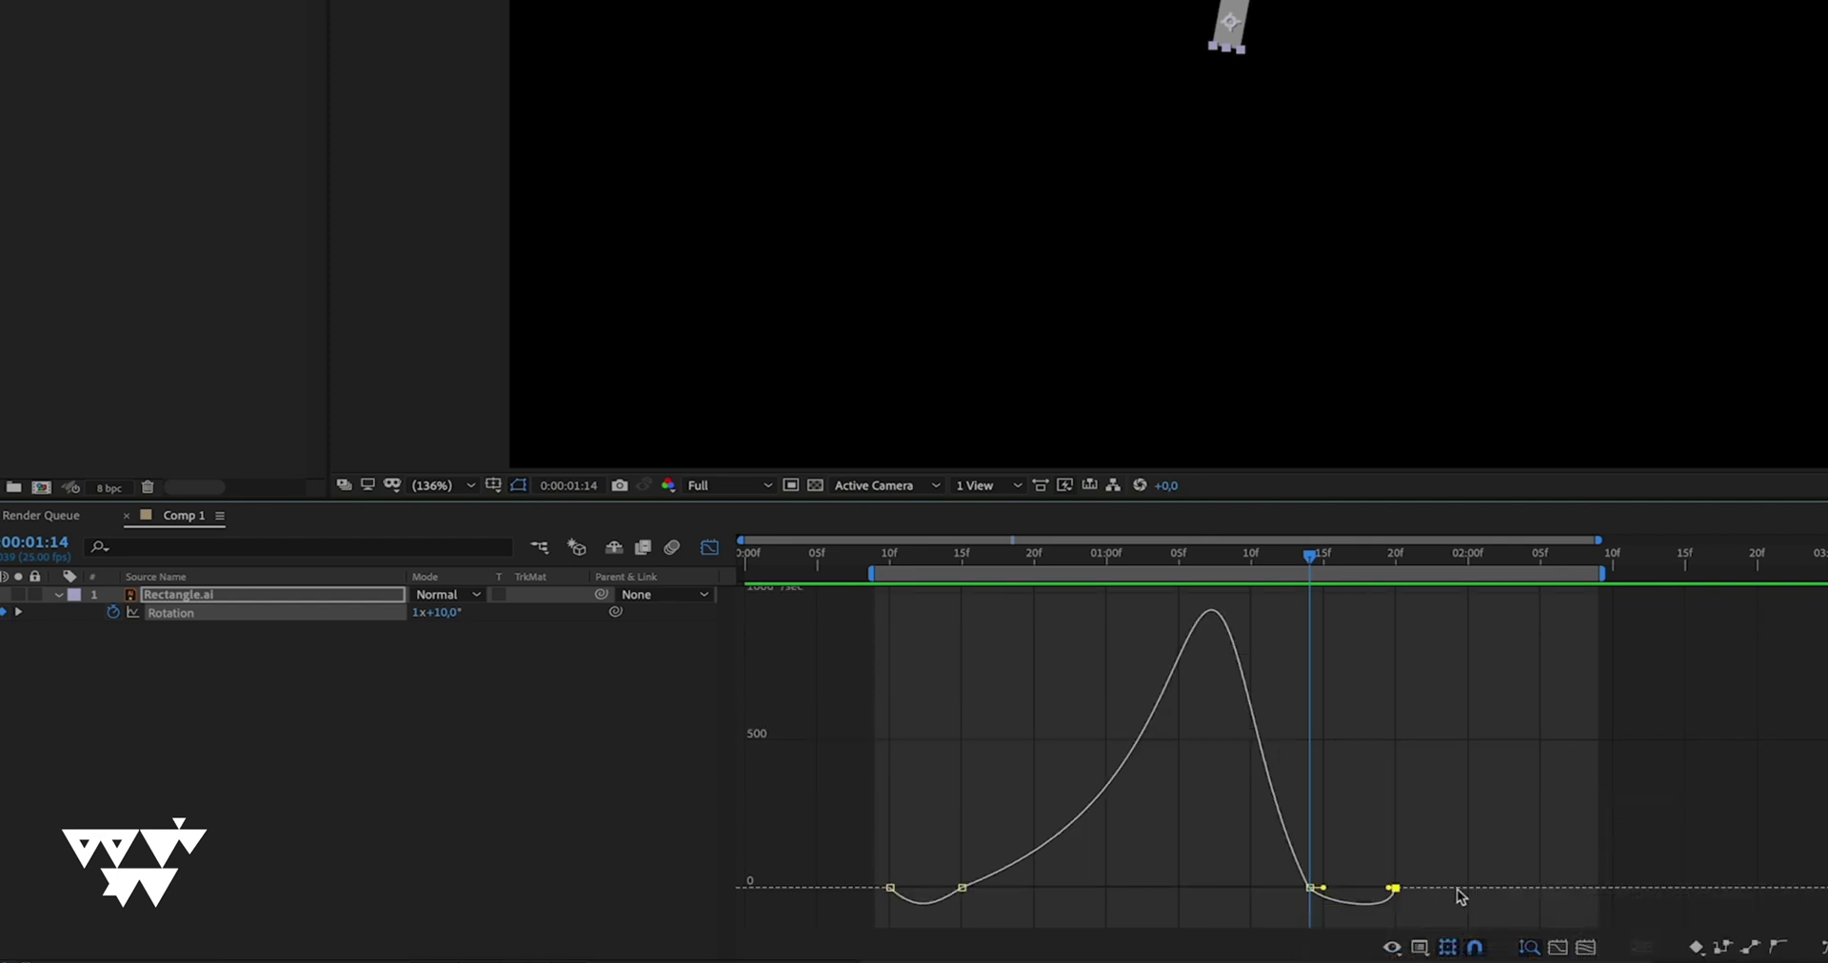
Step: Preview the re-eased rectangle rotation alongside its speed graph, and close the Graph Editor
click(564, 800)
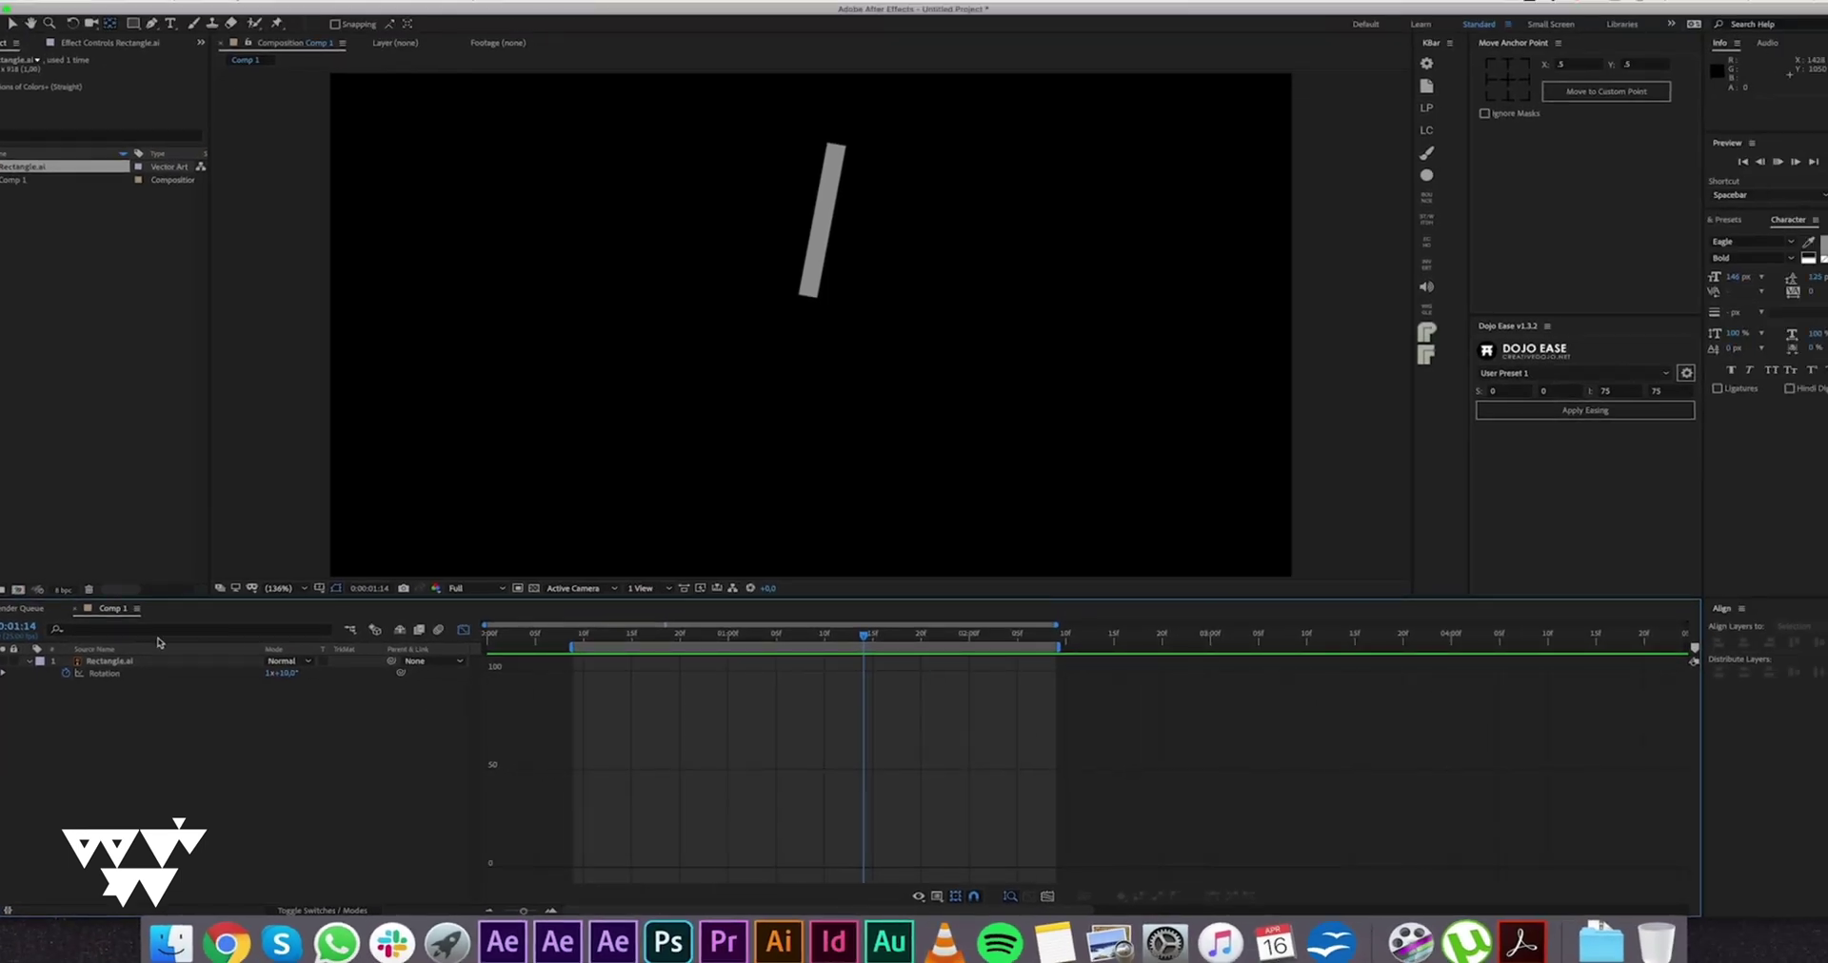
key(space)
click(195, 673)
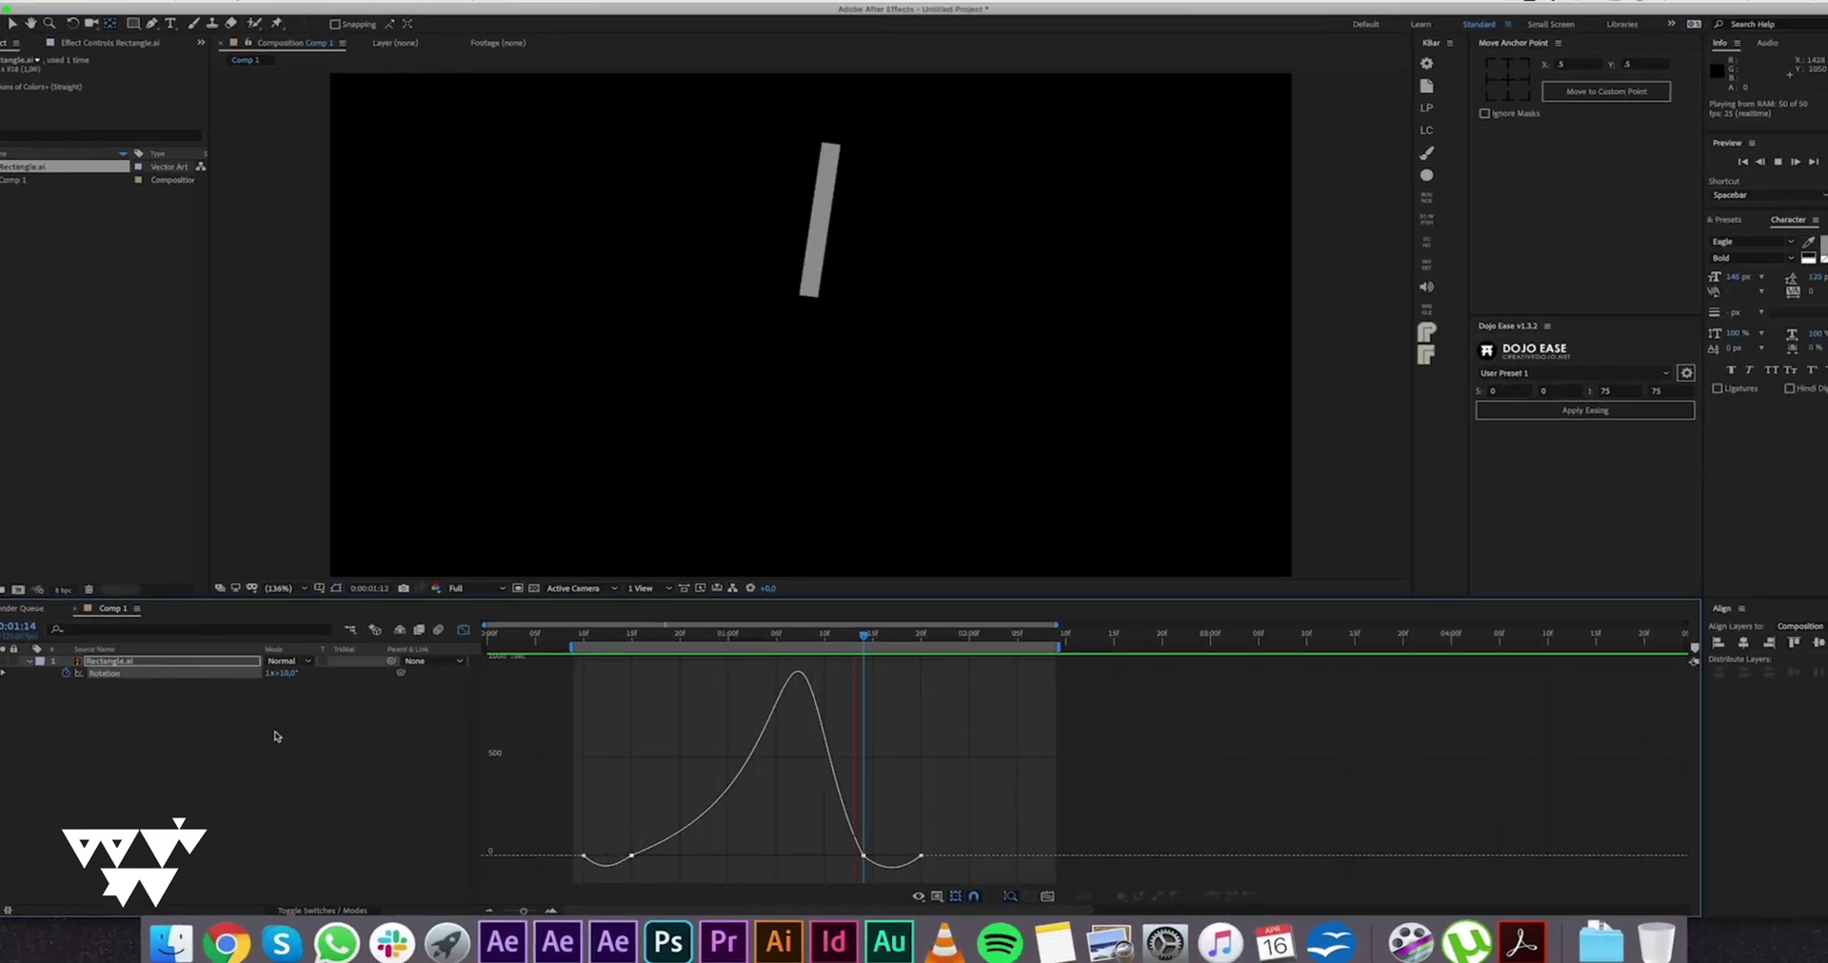
click(414, 752)
key(shift+F3)
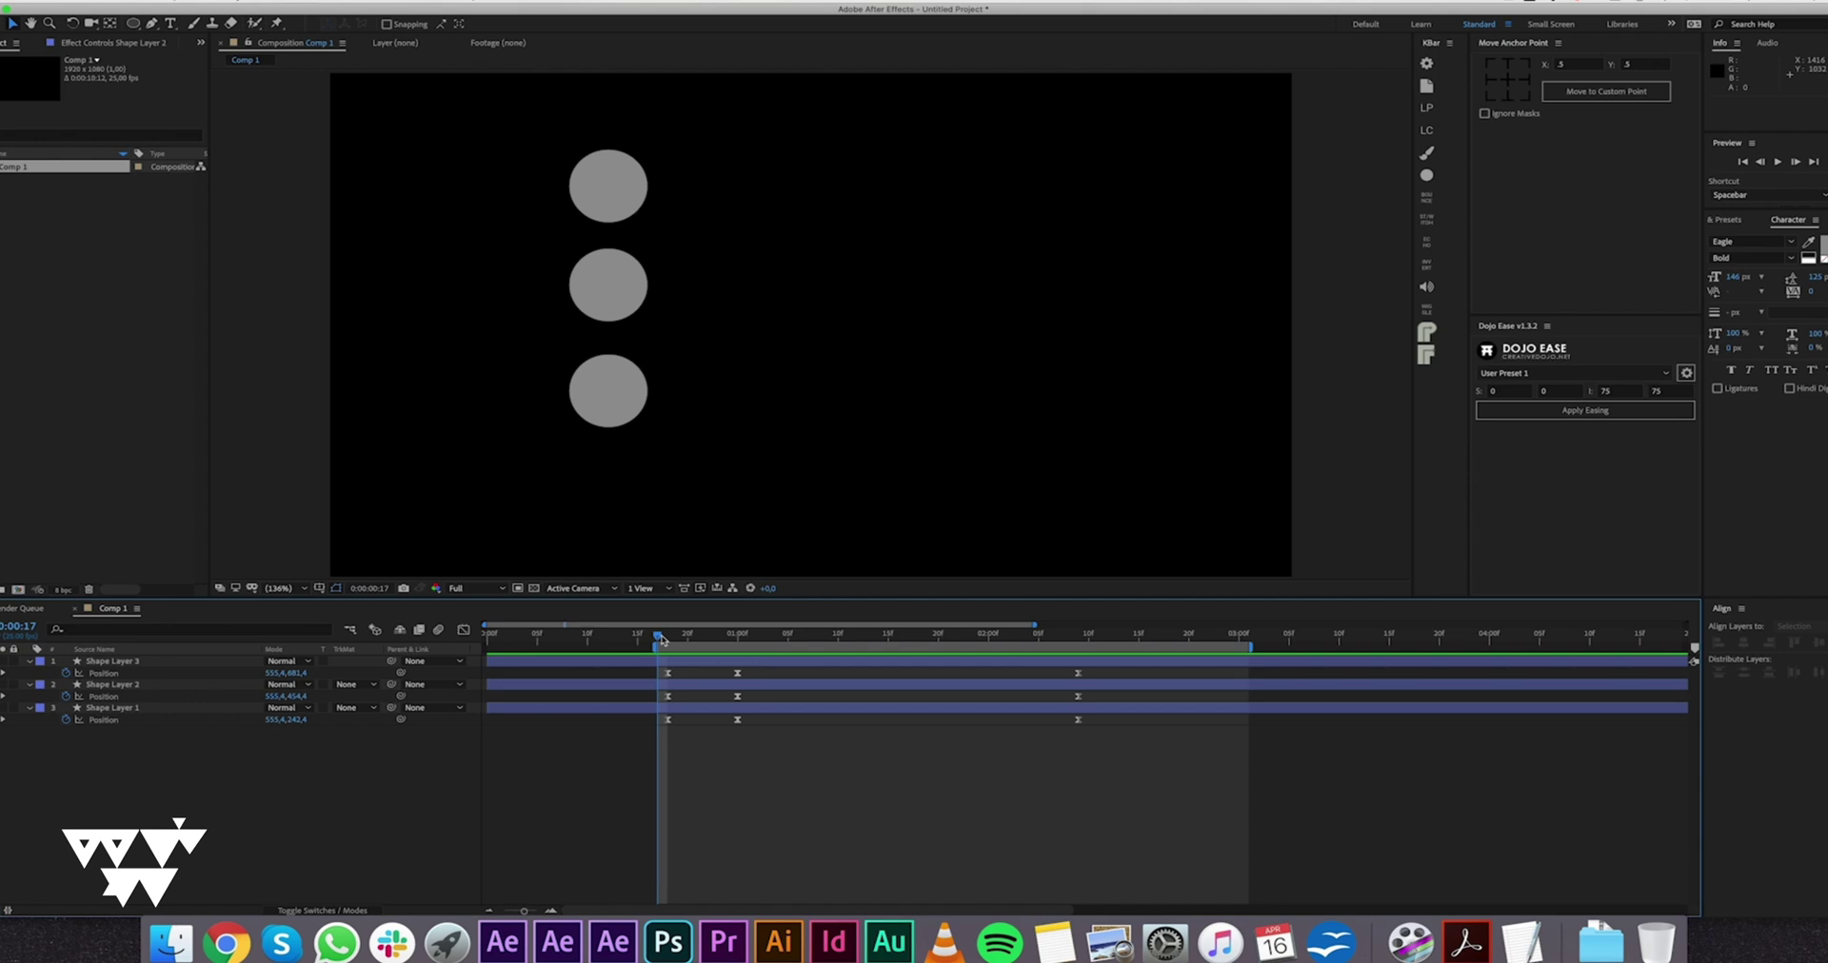
Step: Stagger the three circles by delaying Shape Layer 2 two frames and Shape Layer 3 four frames, and preview the overlap
drag(662, 639, 1104, 648)
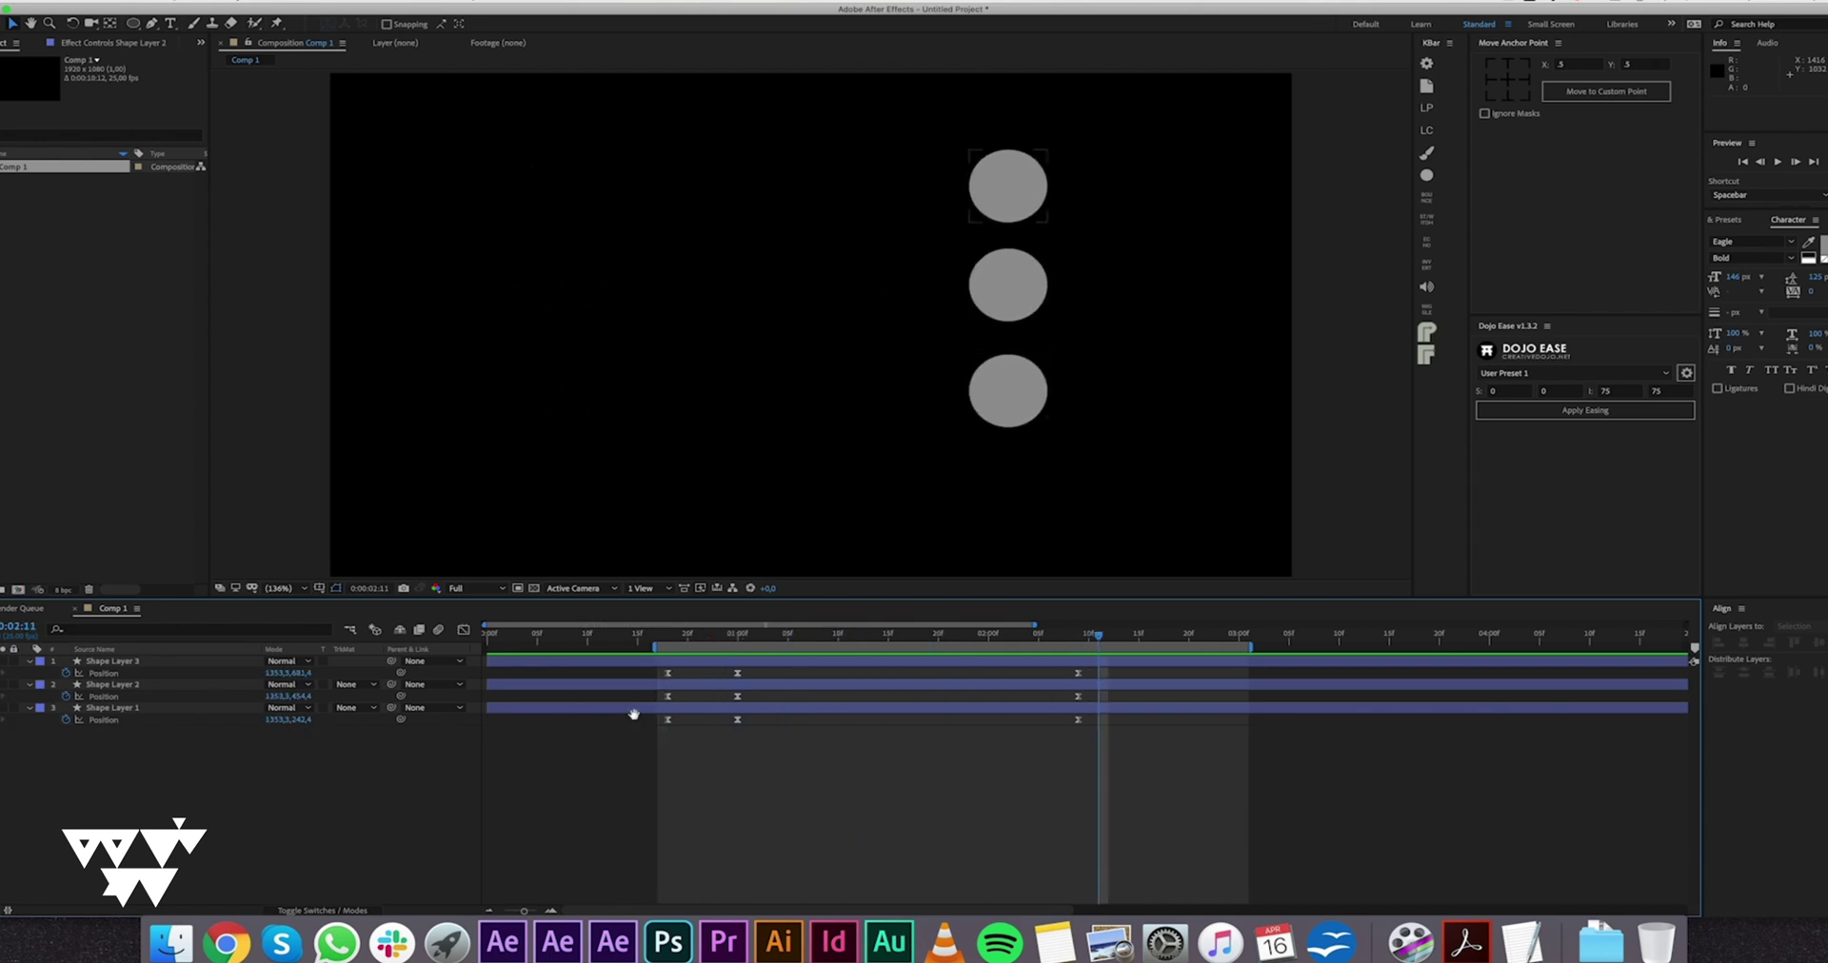
click(687, 692)
key(j)
key(j)
key(j)
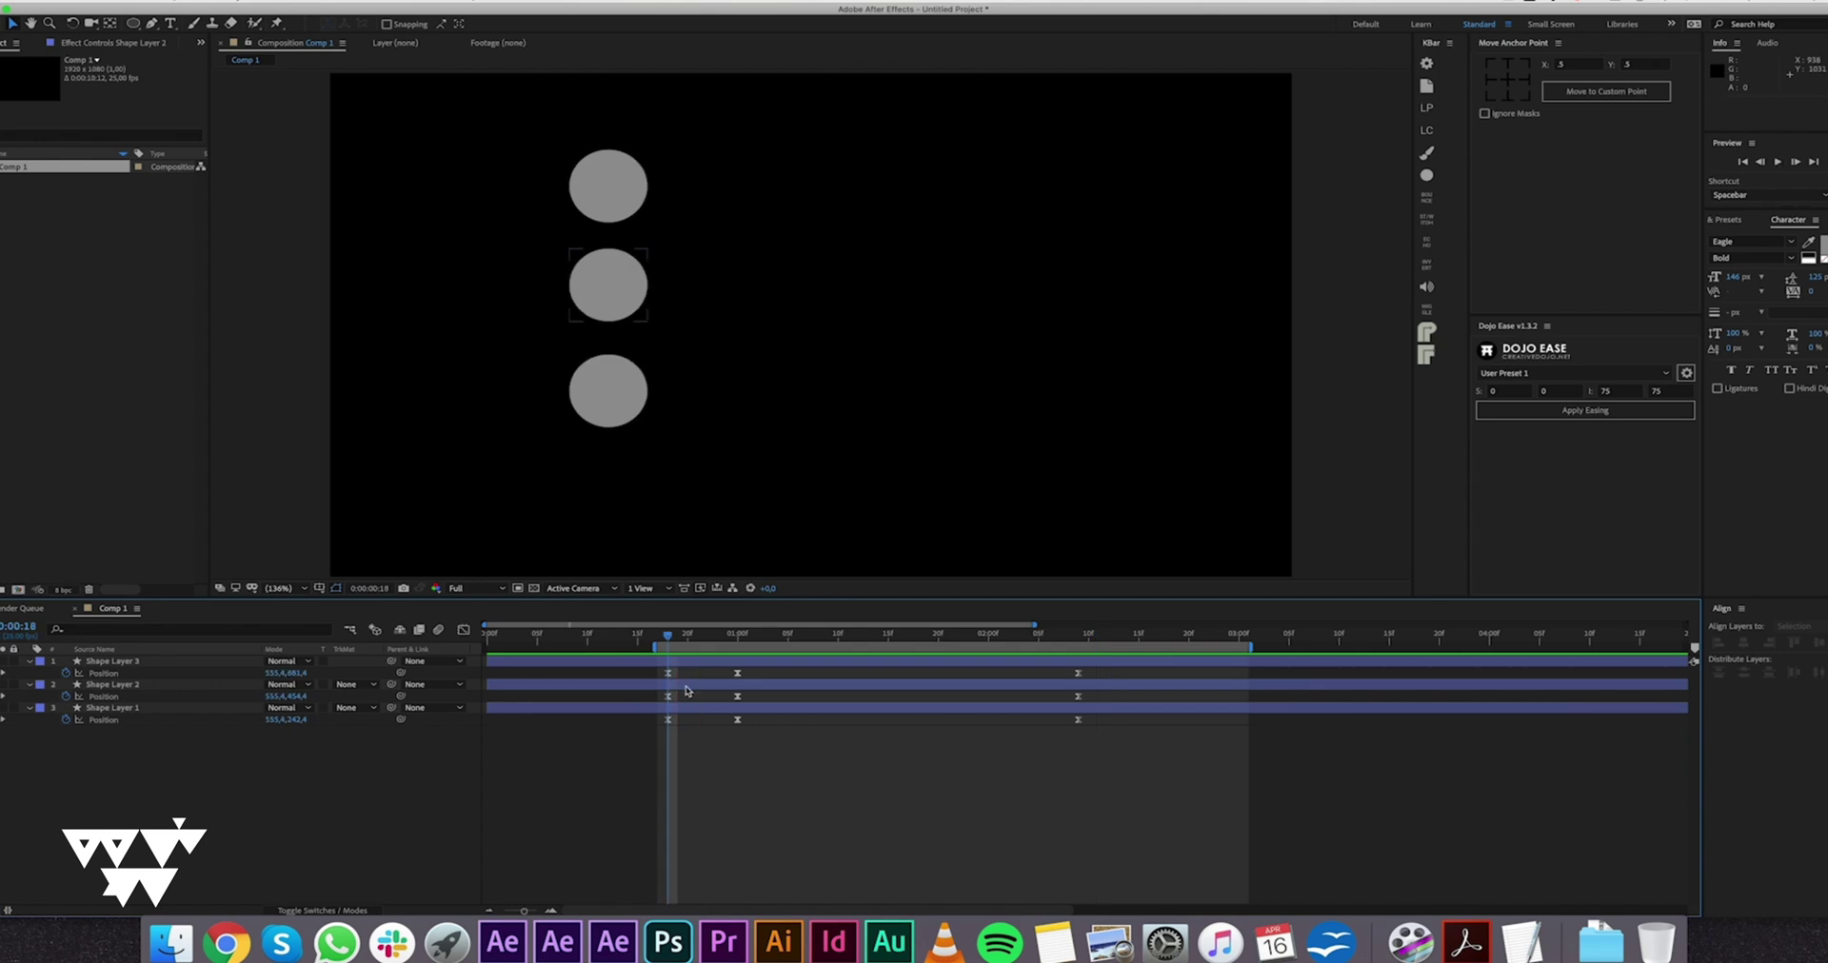
drag(686, 692, 738, 662)
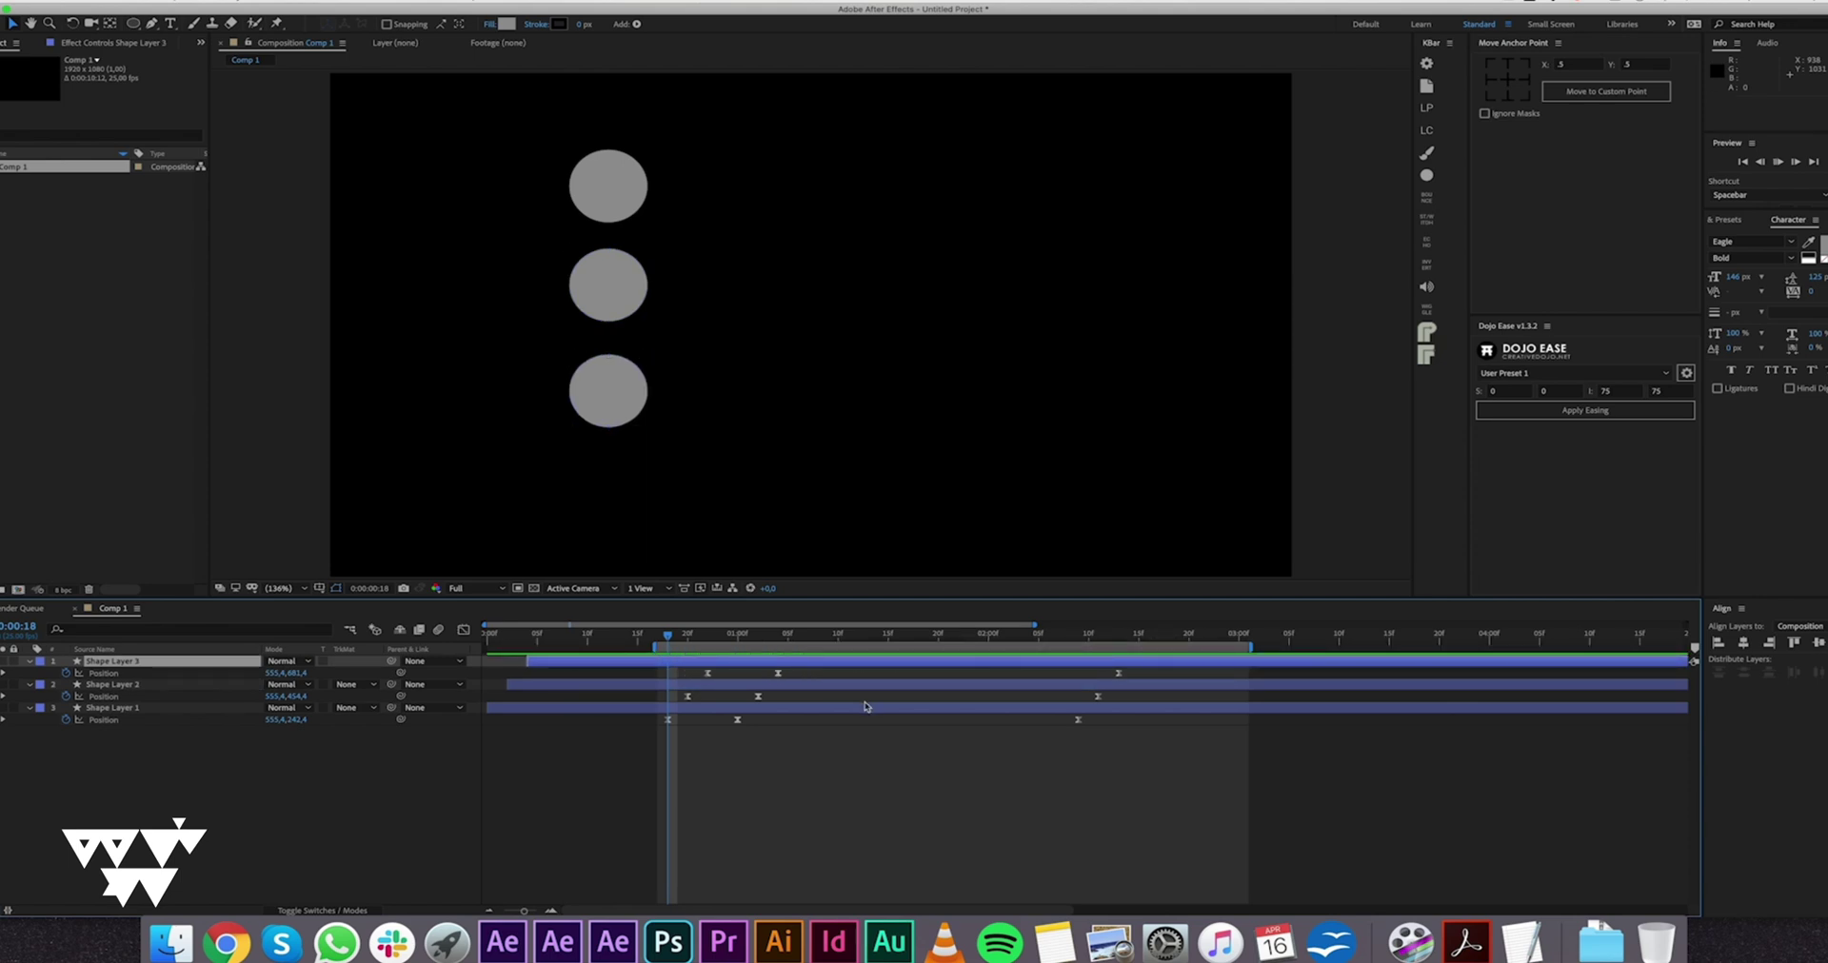
key(space)
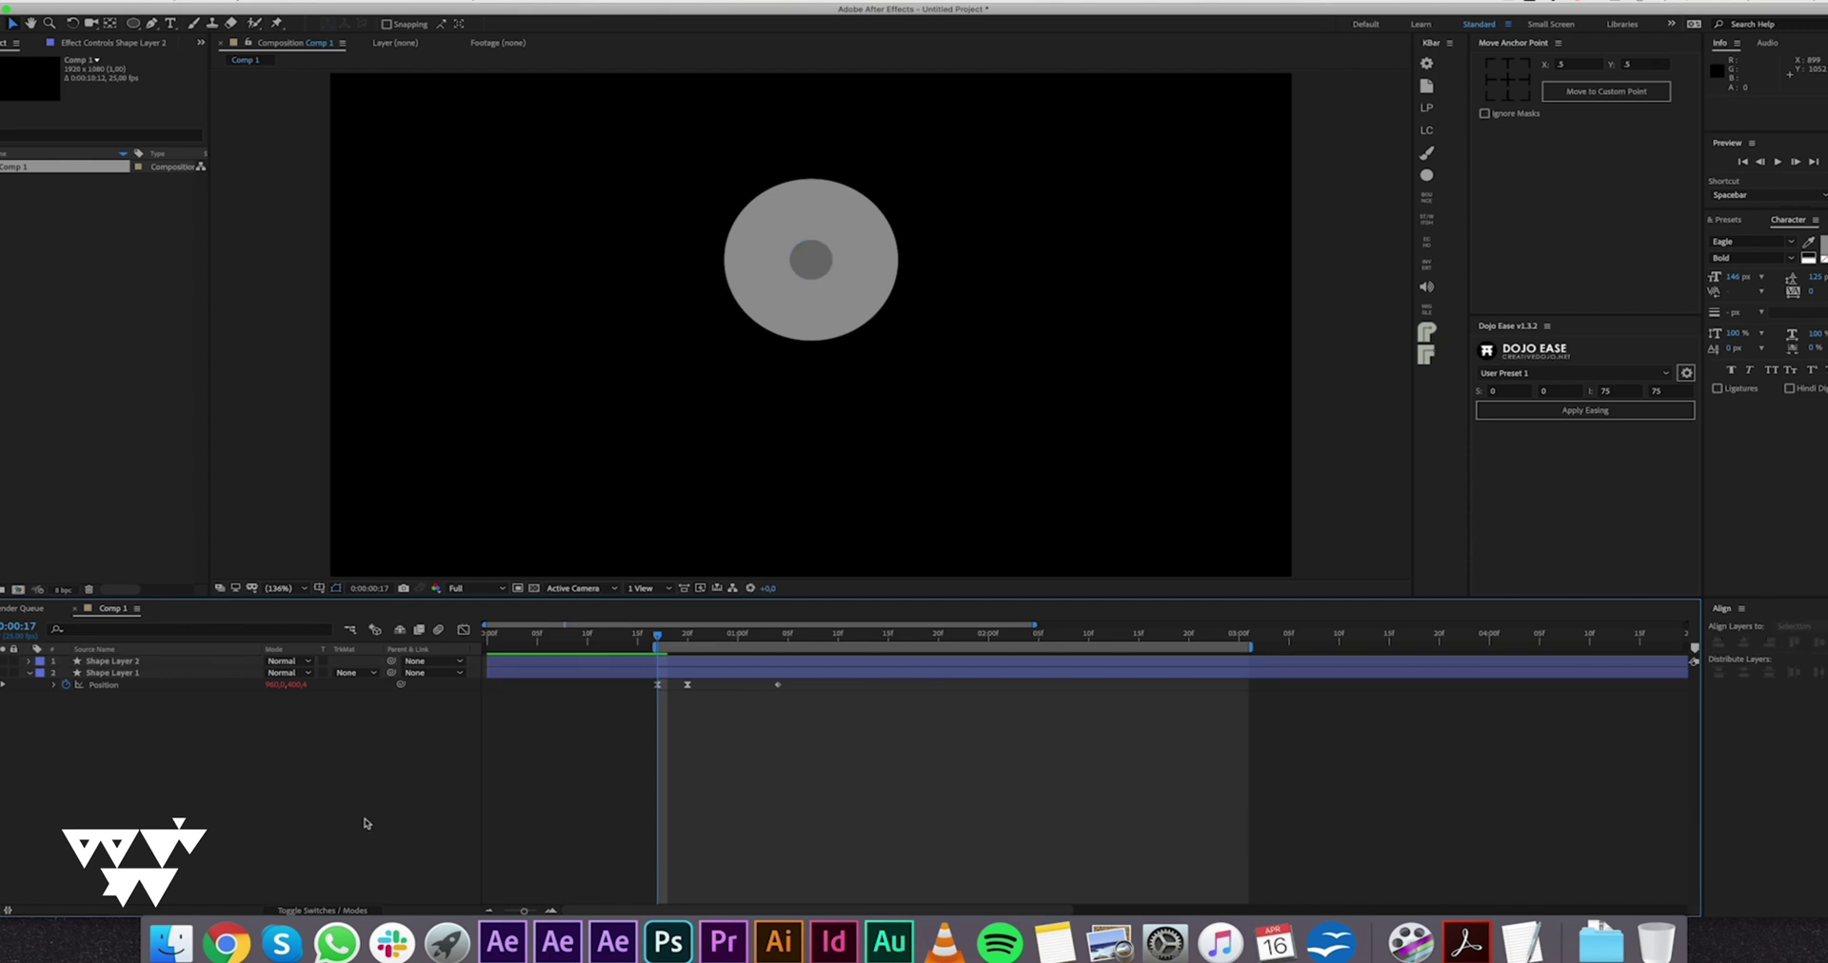
Step: Parent the small circle, Shape Layer 2, to the large circle, Shape Layer 1, and preview their linked movement
click(217, 664)
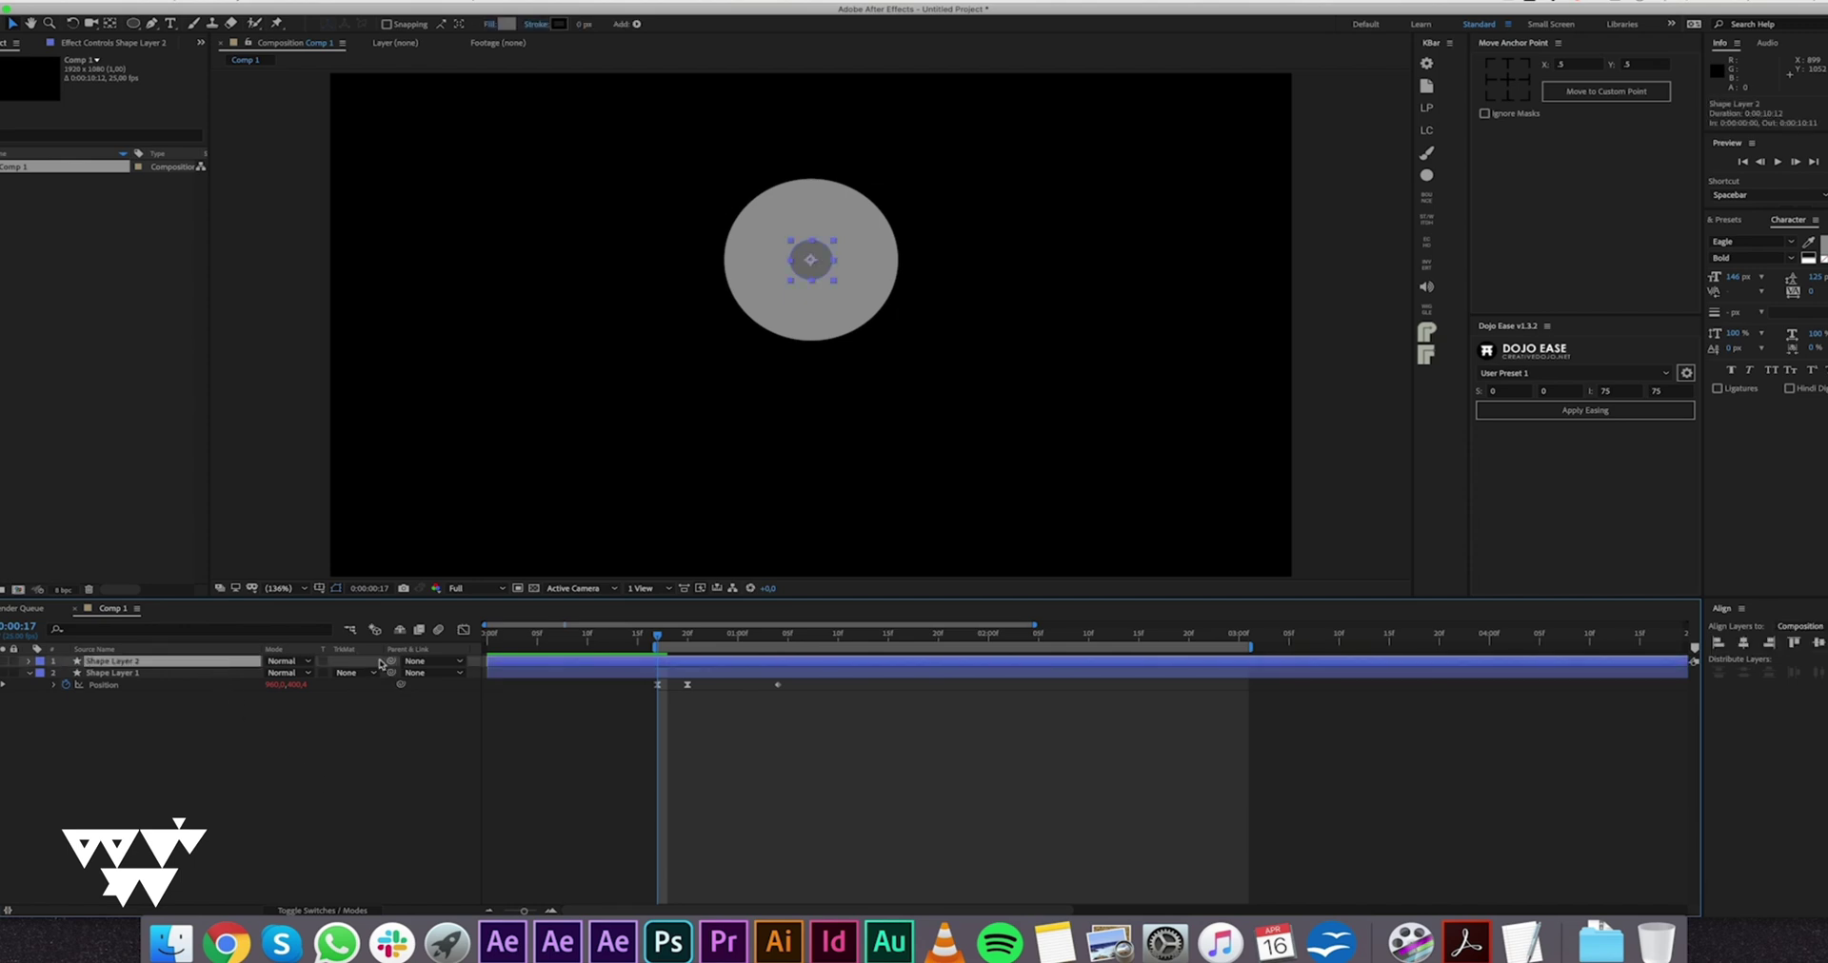
drag(392, 663, 190, 693)
mouse_move(839, 310)
mouse_down()
mouse_move(824, 255)
mouse_move(809, 264)
mouse_move(837, 309)
mouse_up()
key(super+z)
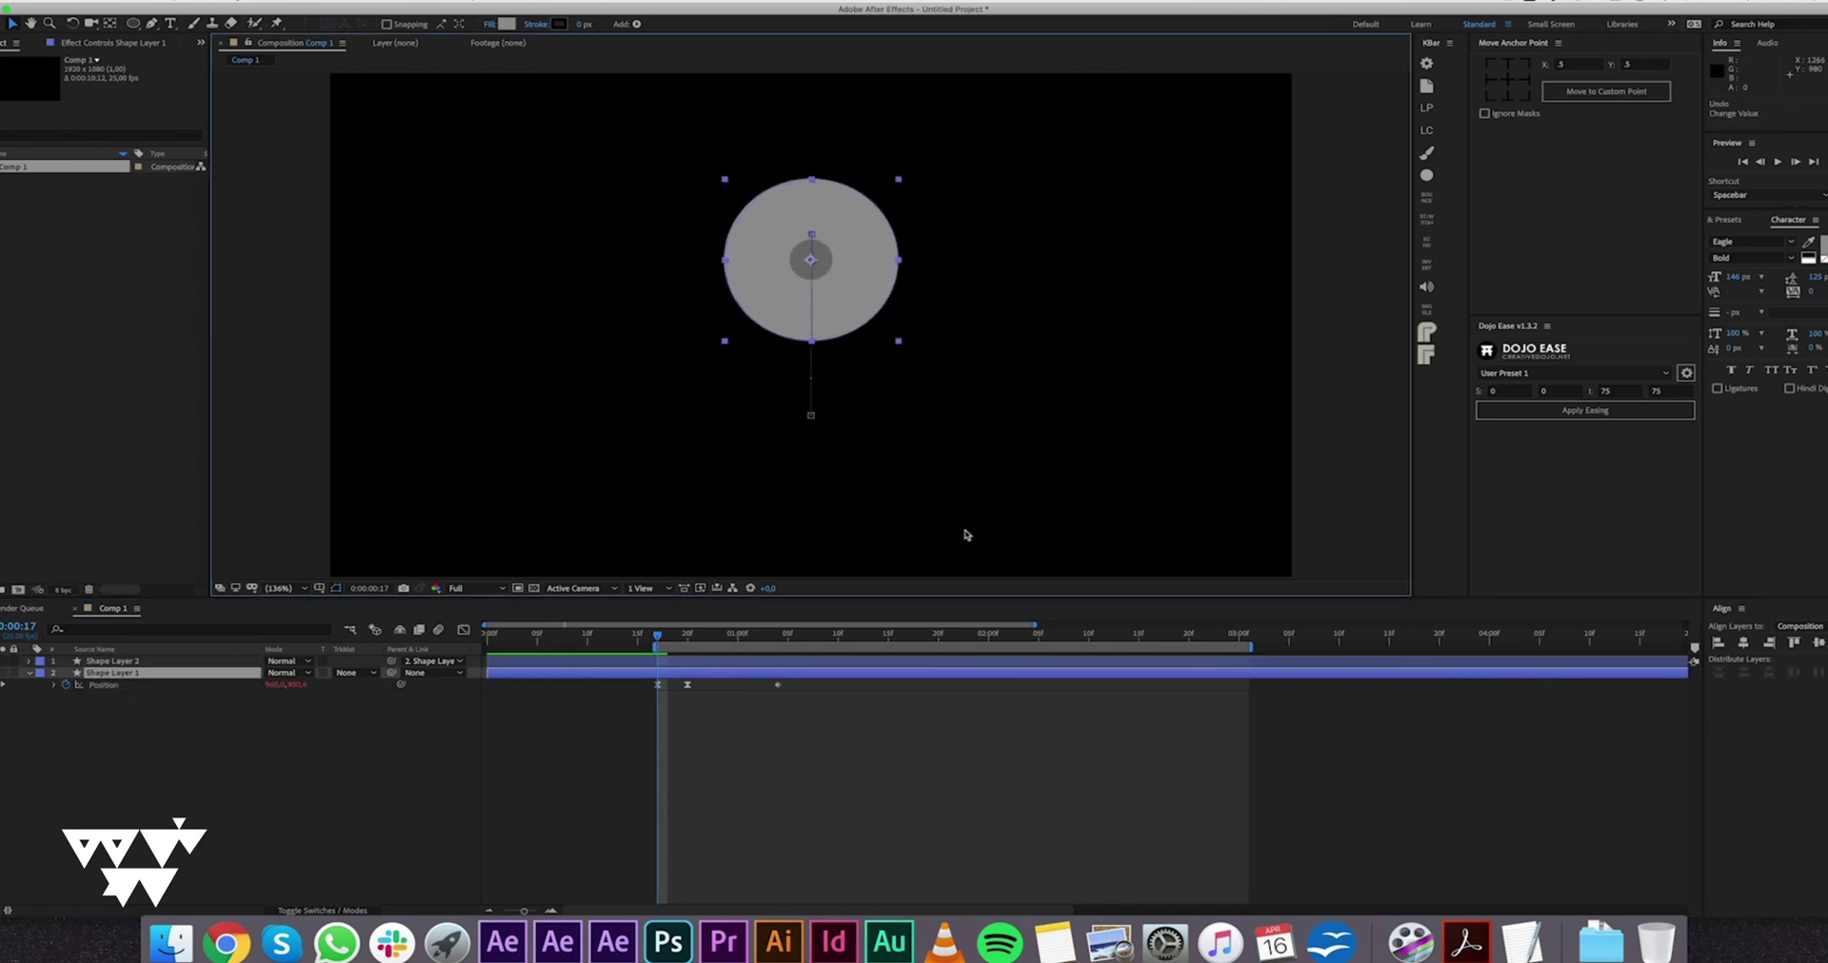
click(368, 802)
key(space)
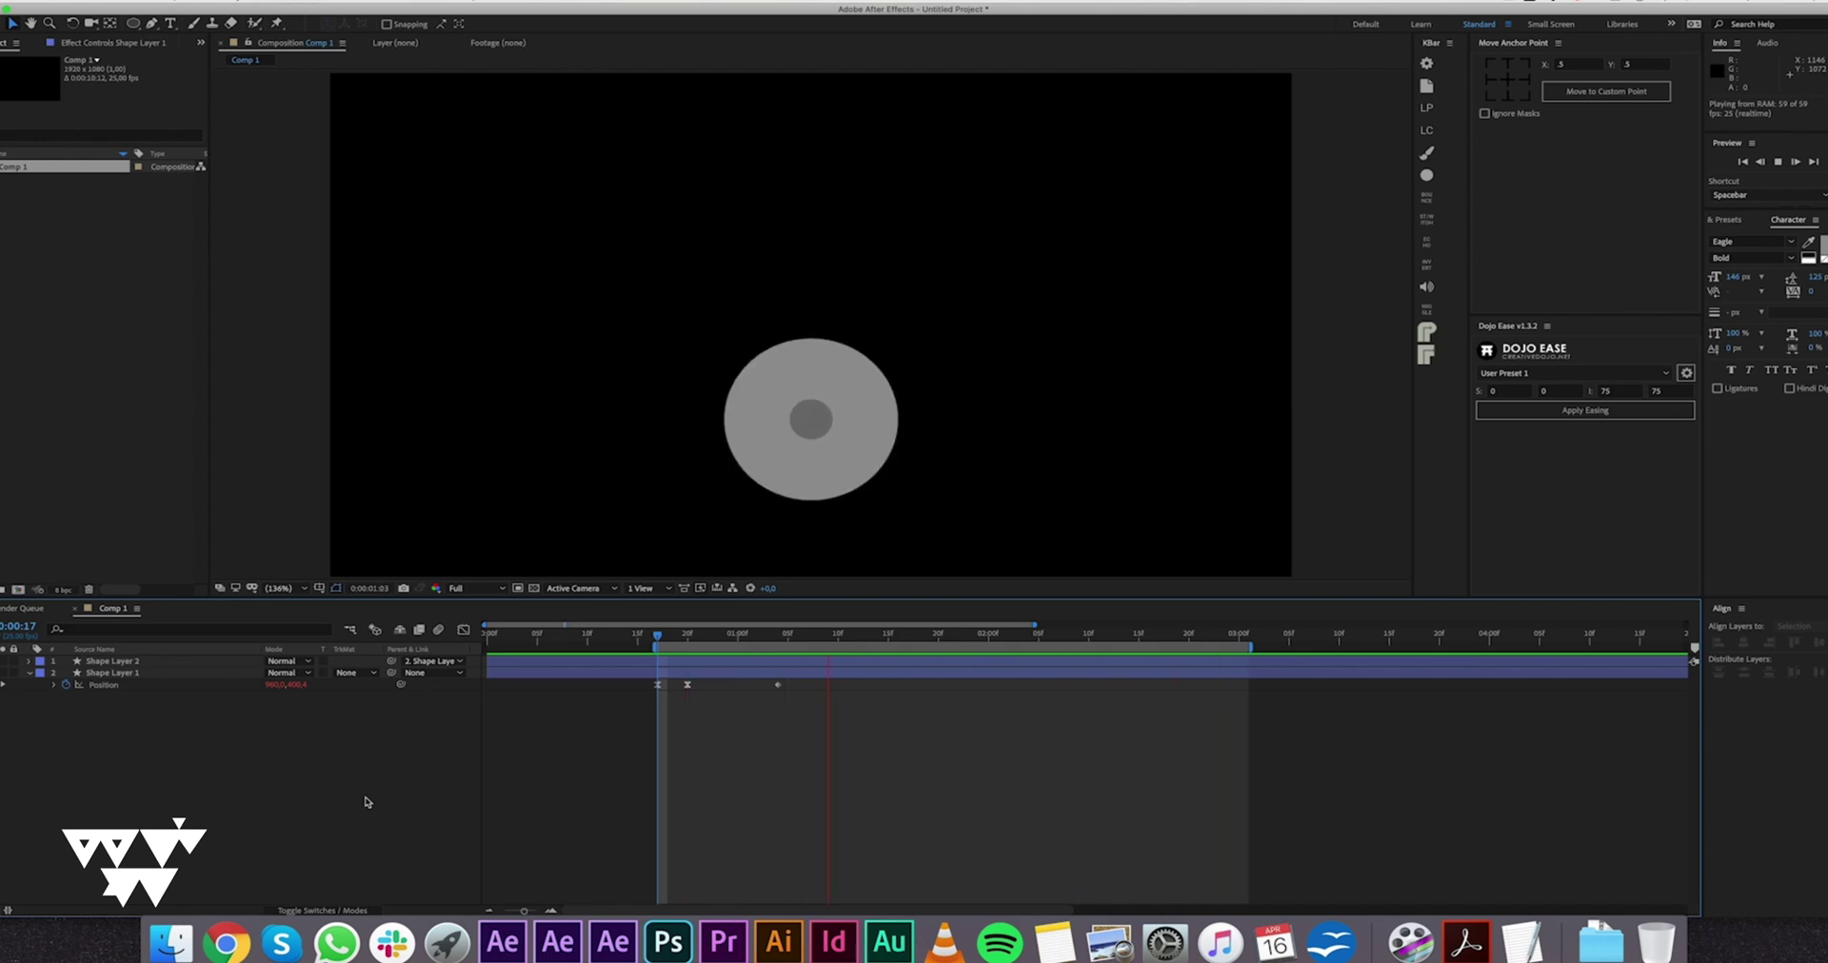
key(space)
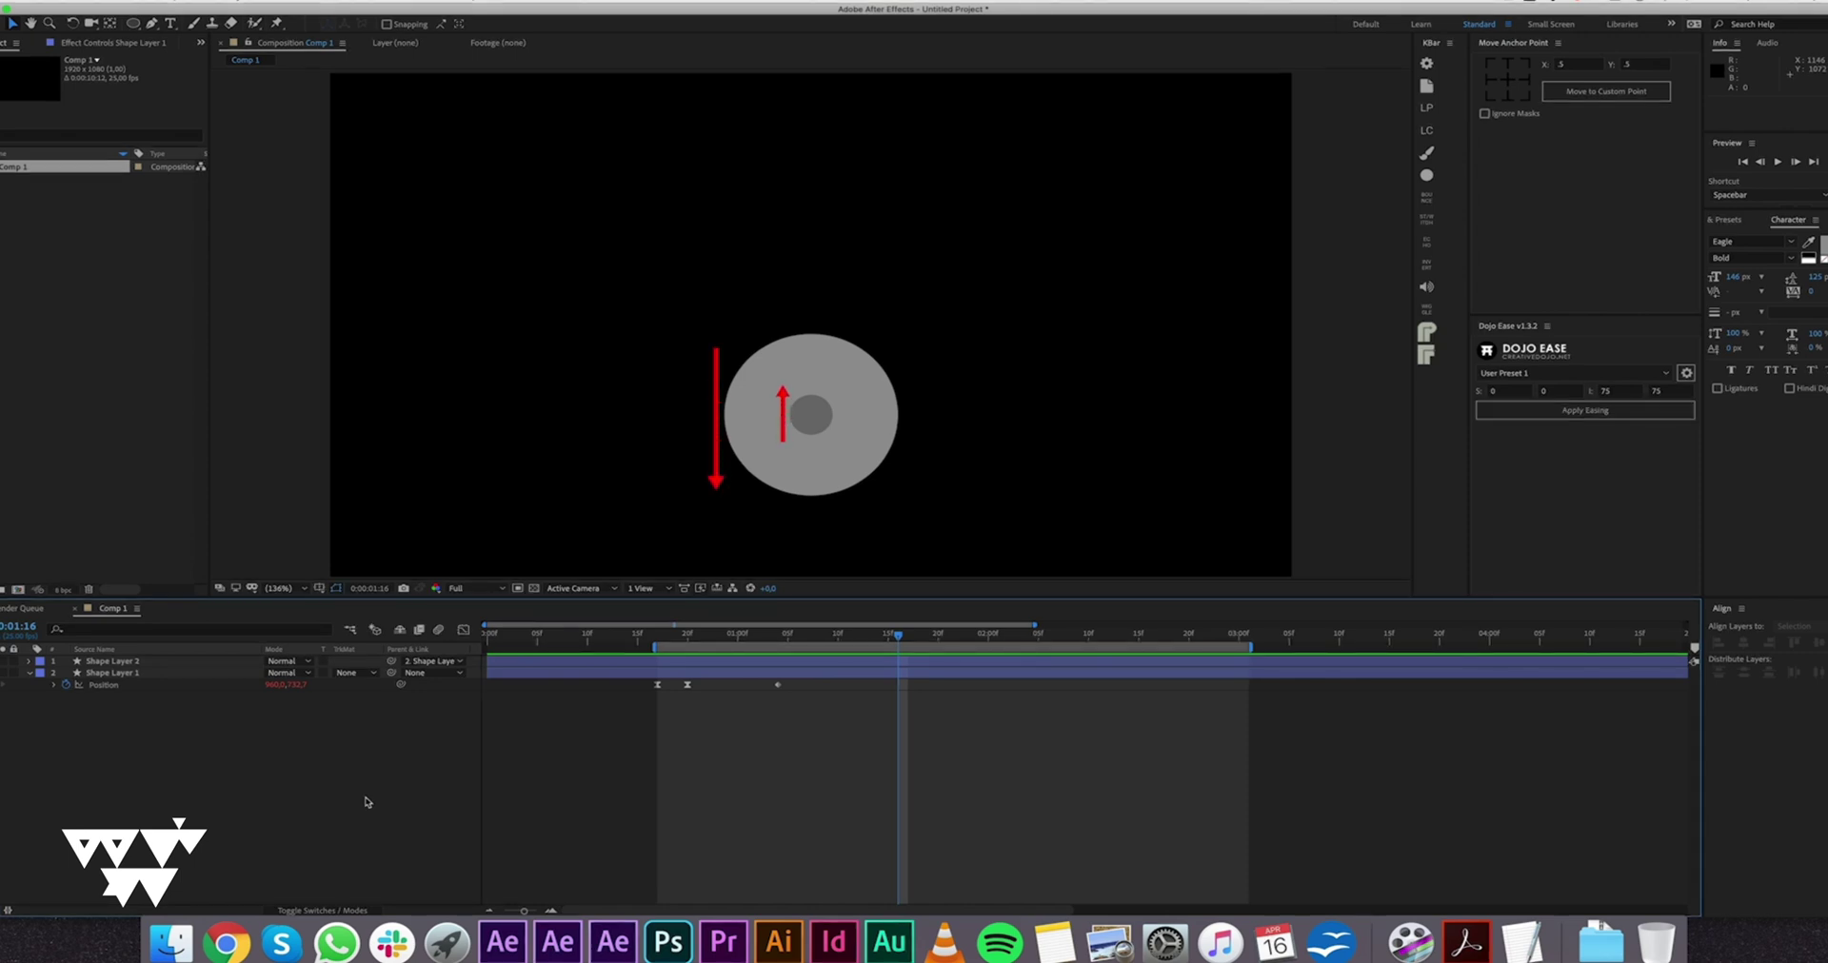
key(space)
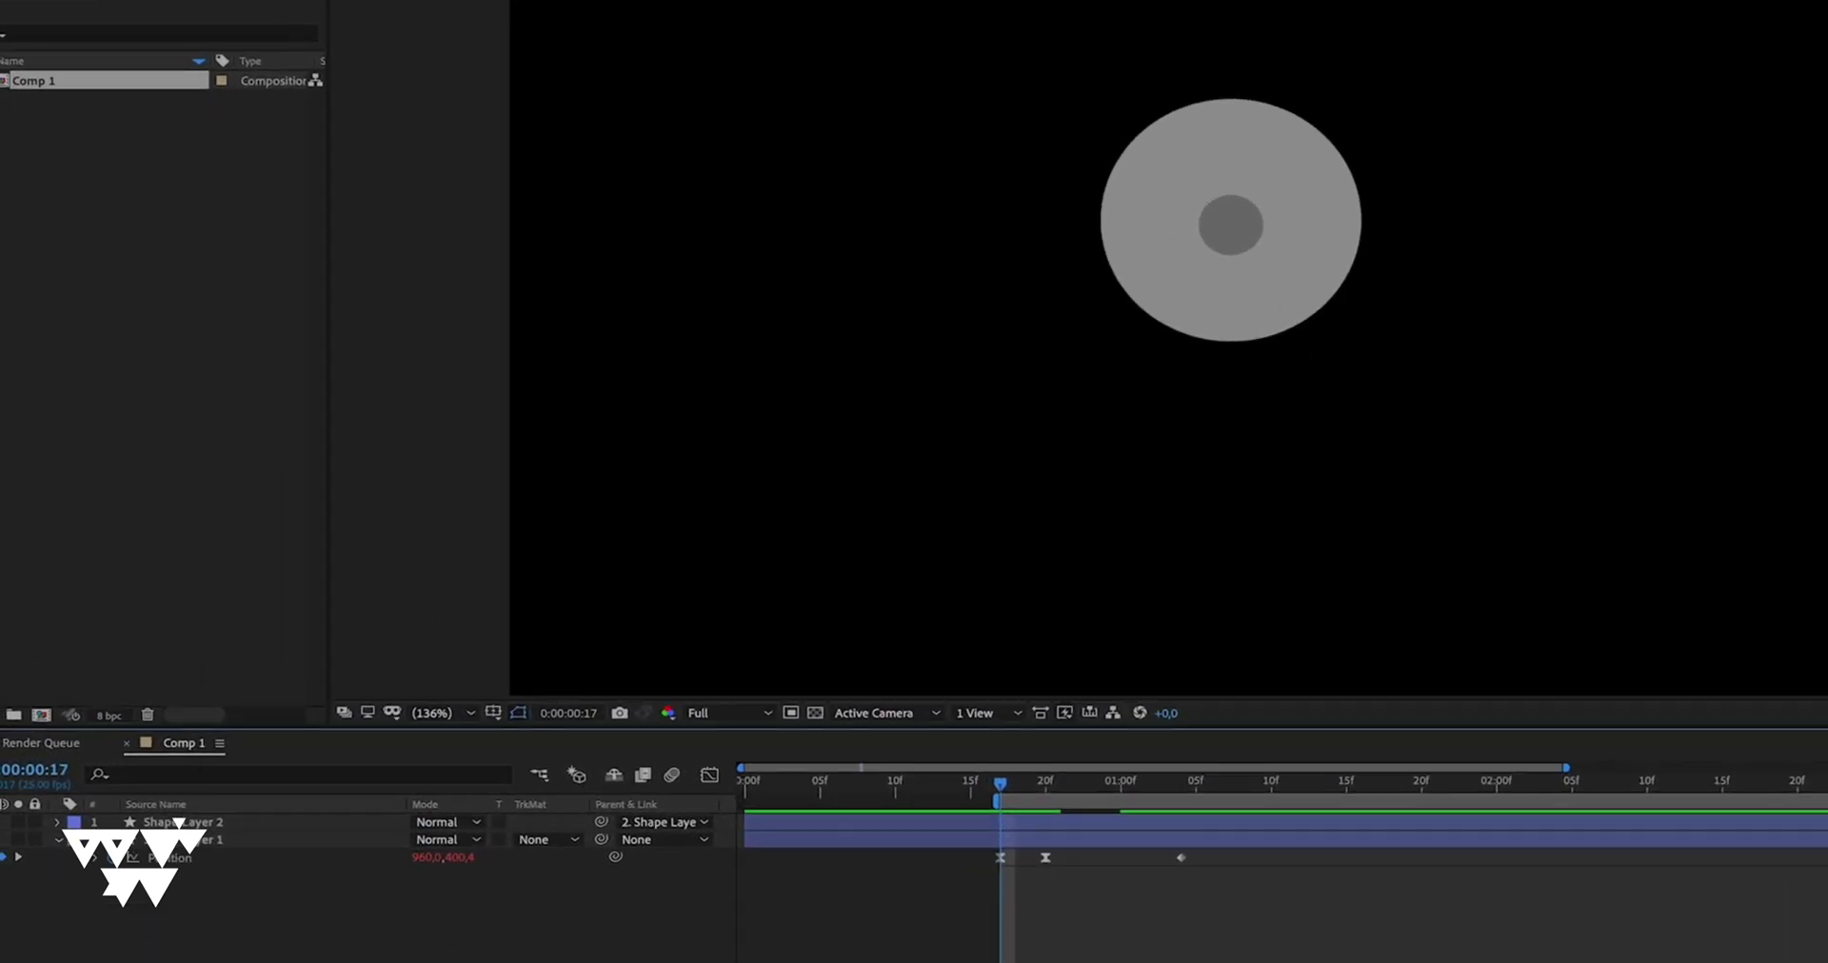
Step: Add a Position keyframe to Shape Layer 2 and align it with Shape Layer 1's first keyframe at frame 17
drag(999, 782, 1044, 783)
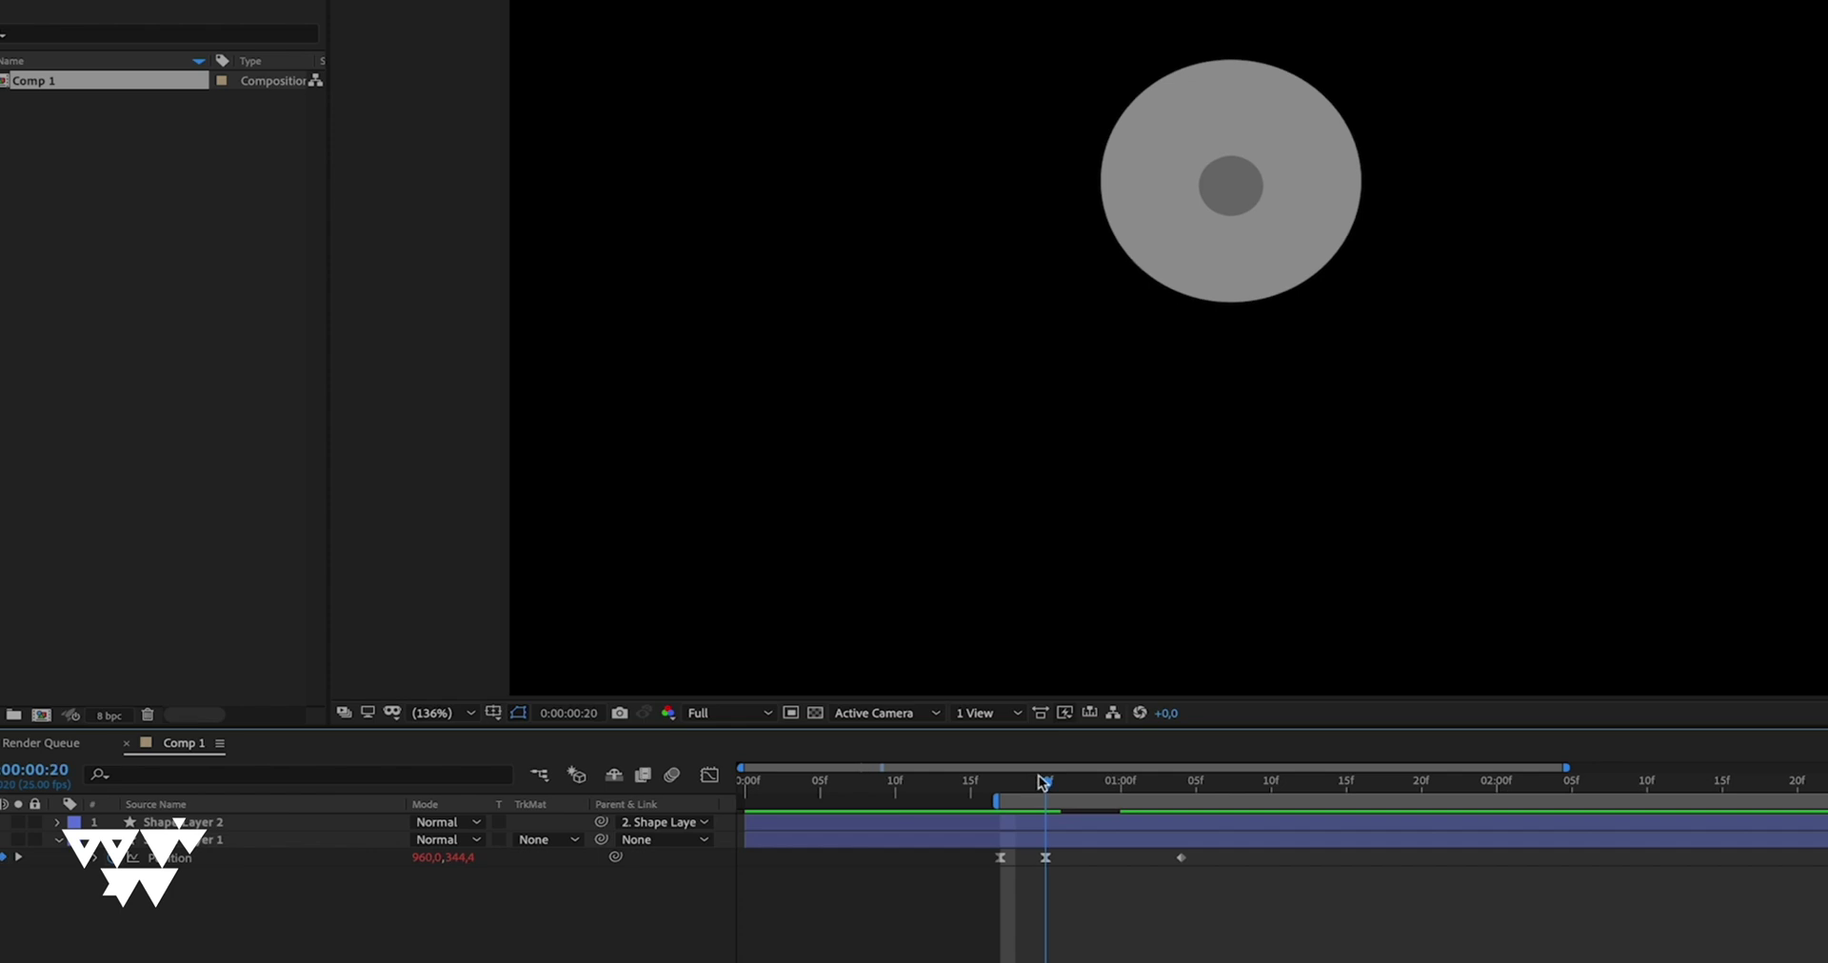
click(322, 825)
key(alt+shift+p)
click(324, 840)
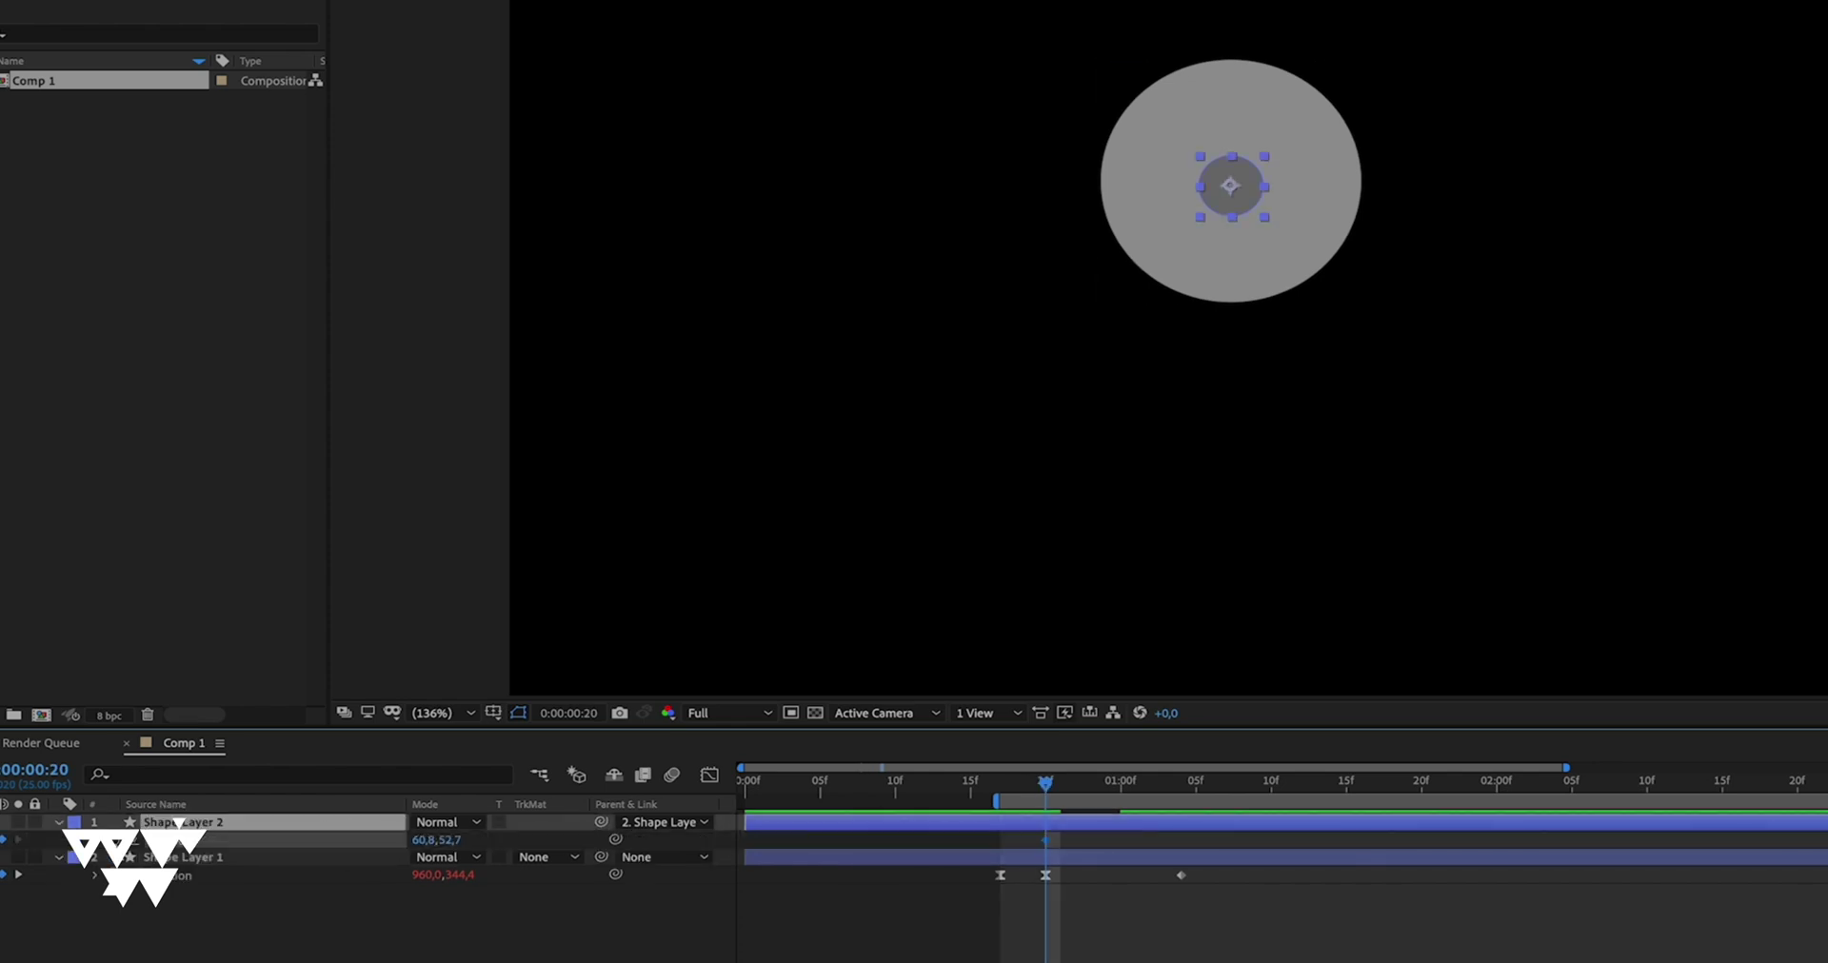
drag(1047, 843, 1010, 851)
Step: At frame 20, lower the small circle to position 60.8, 122.1 and apply Easy Ease to both of its Position keyframes
key(Down)
key(Down)
key(Down)
key(Down)
key(Down)
key(Down)
key(Down)
key(Down)
key(Down)
key(Down)
key(Down)
key(Down)
key(Down)
key(Down)
key(Down)
key(Down)
key(Down)
key(Down)
key(Down)
key(Down)
drag(976, 835, 1072, 844)
key(F9)
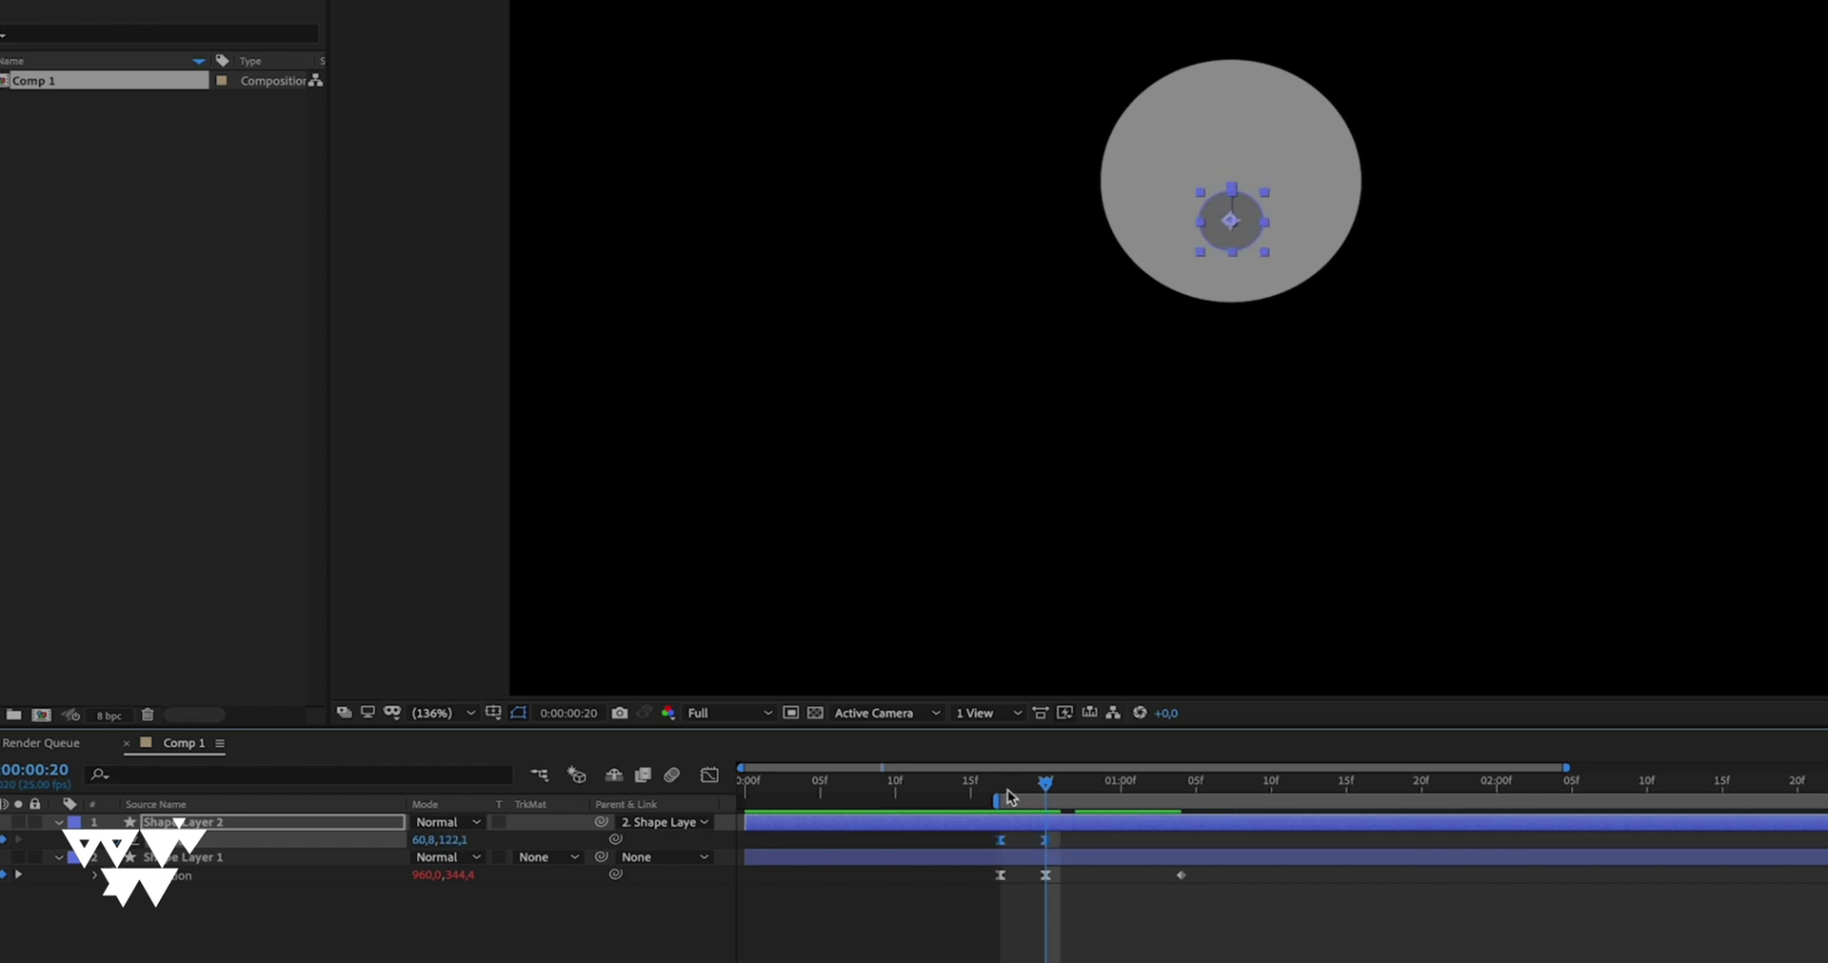
Step: At 0:00:01:03, raise the small circle inside the large one to position 60.8, -58.4
click(1008, 790)
key(Page_Down)
key(Page_Down)
key(Page_Down)
drag(1045, 785, 1169, 800)
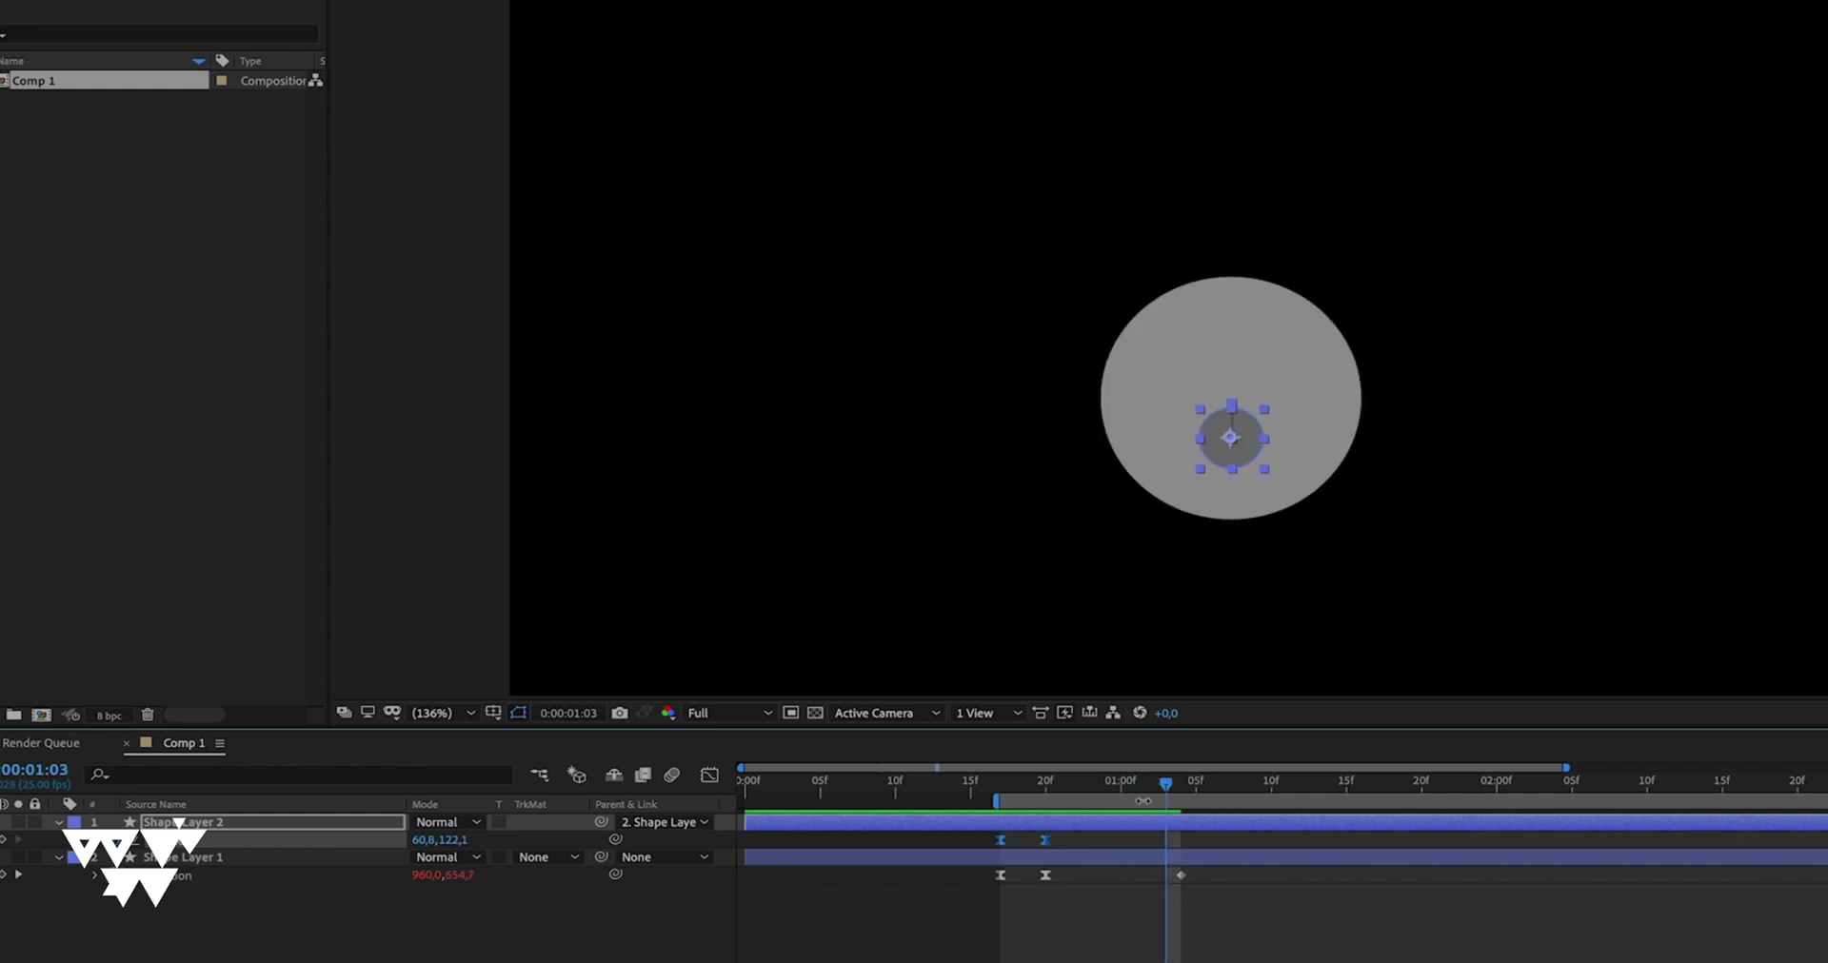
key(shift+Up)
key(shift+Up)
key(shift+Up)
key(shift+Up)
key(shift+Up)
key(shift+Up)
key(shift+Up)
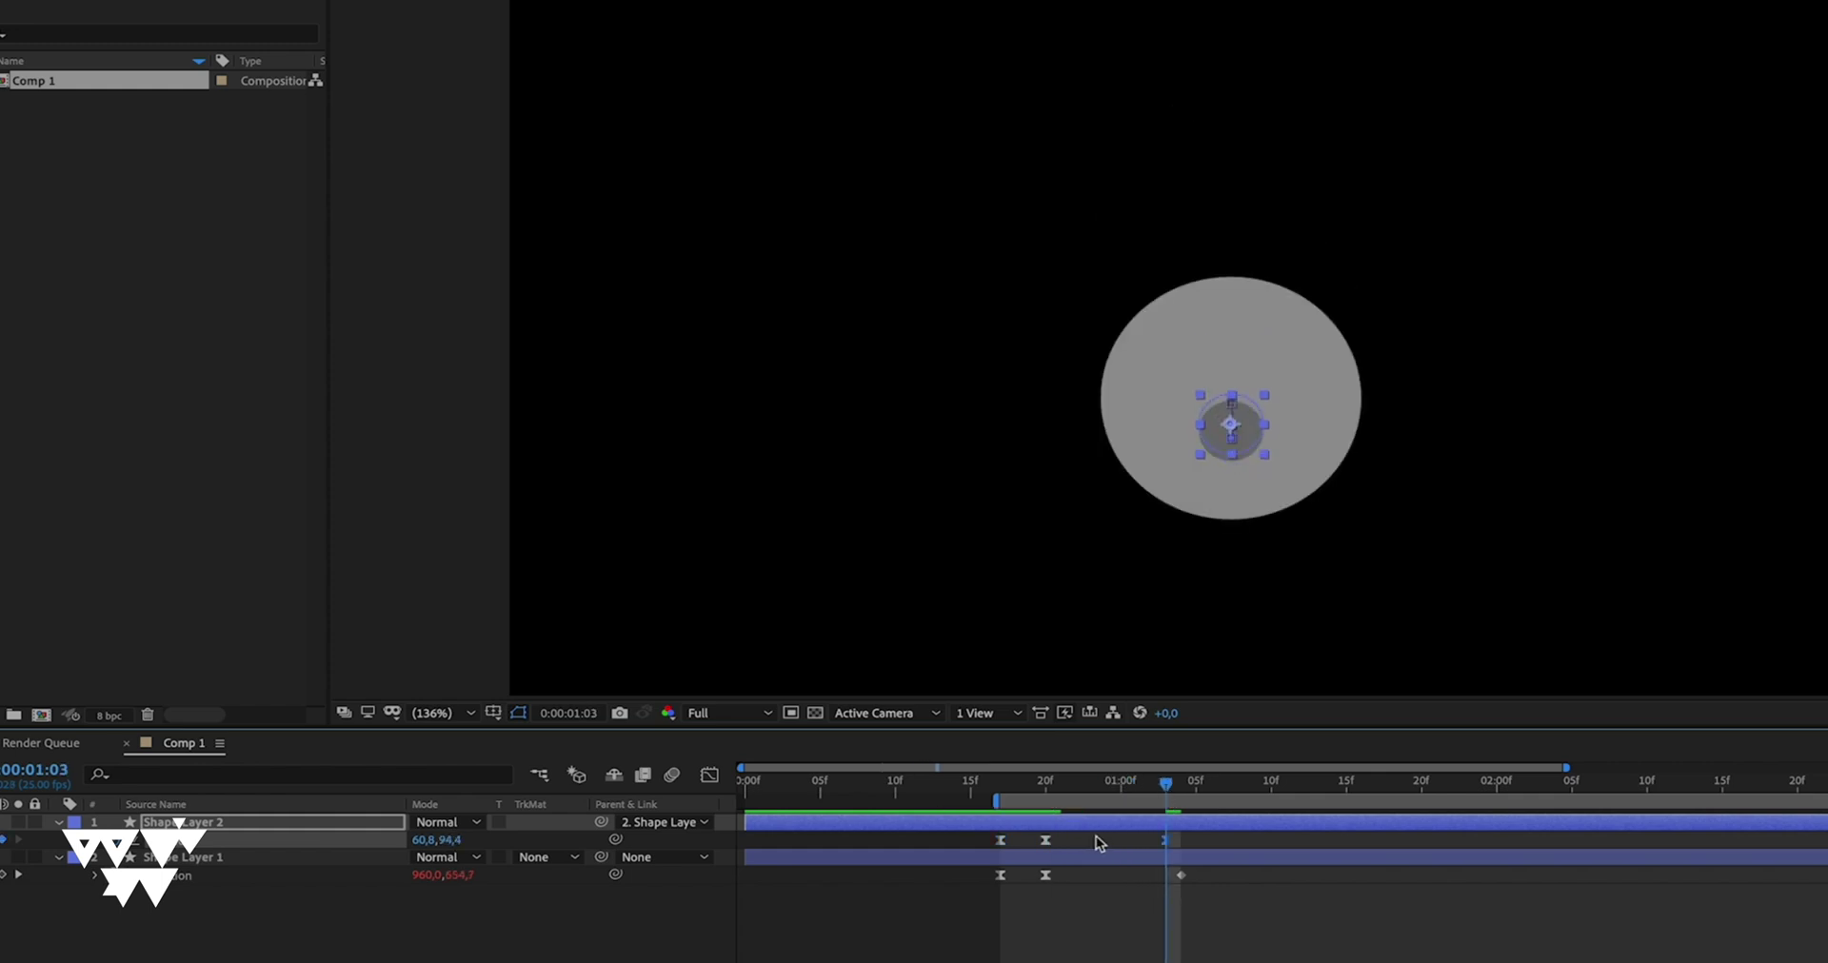
key(shift+Up)
key(shift+Up)
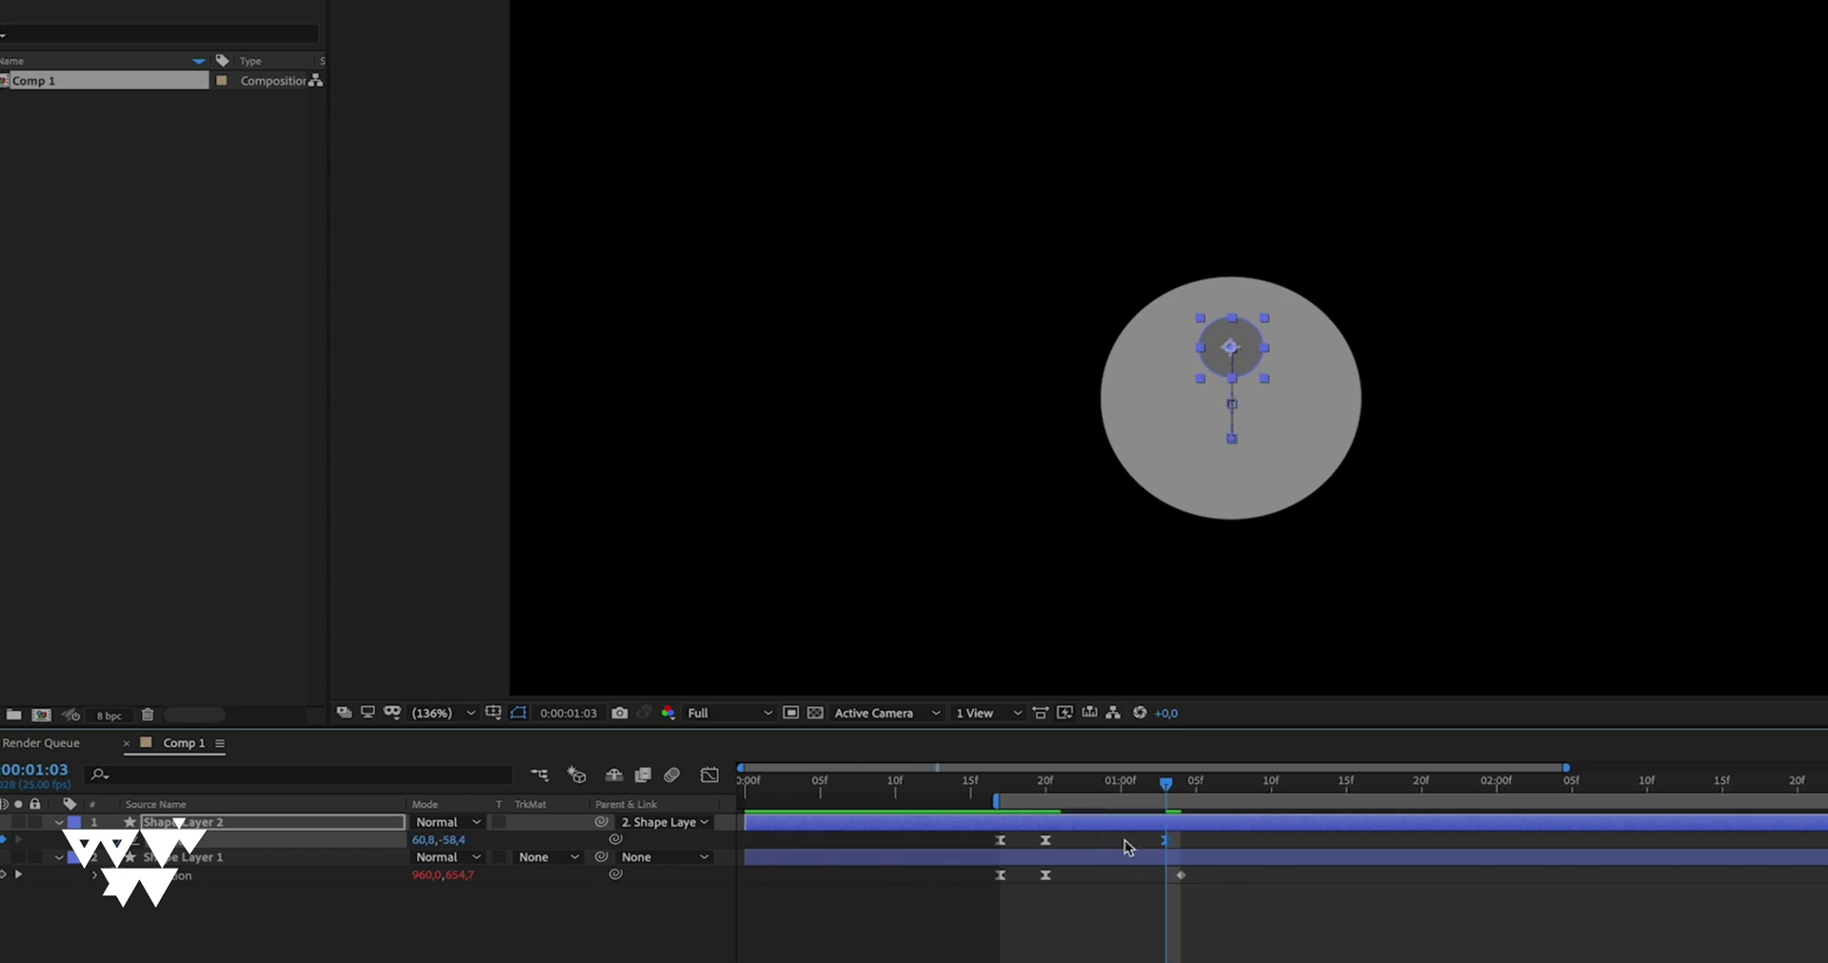
Step: Select Shape Layer 2's first Position keyframe at frame 17 and play back the animation
click(984, 846)
click(1001, 840)
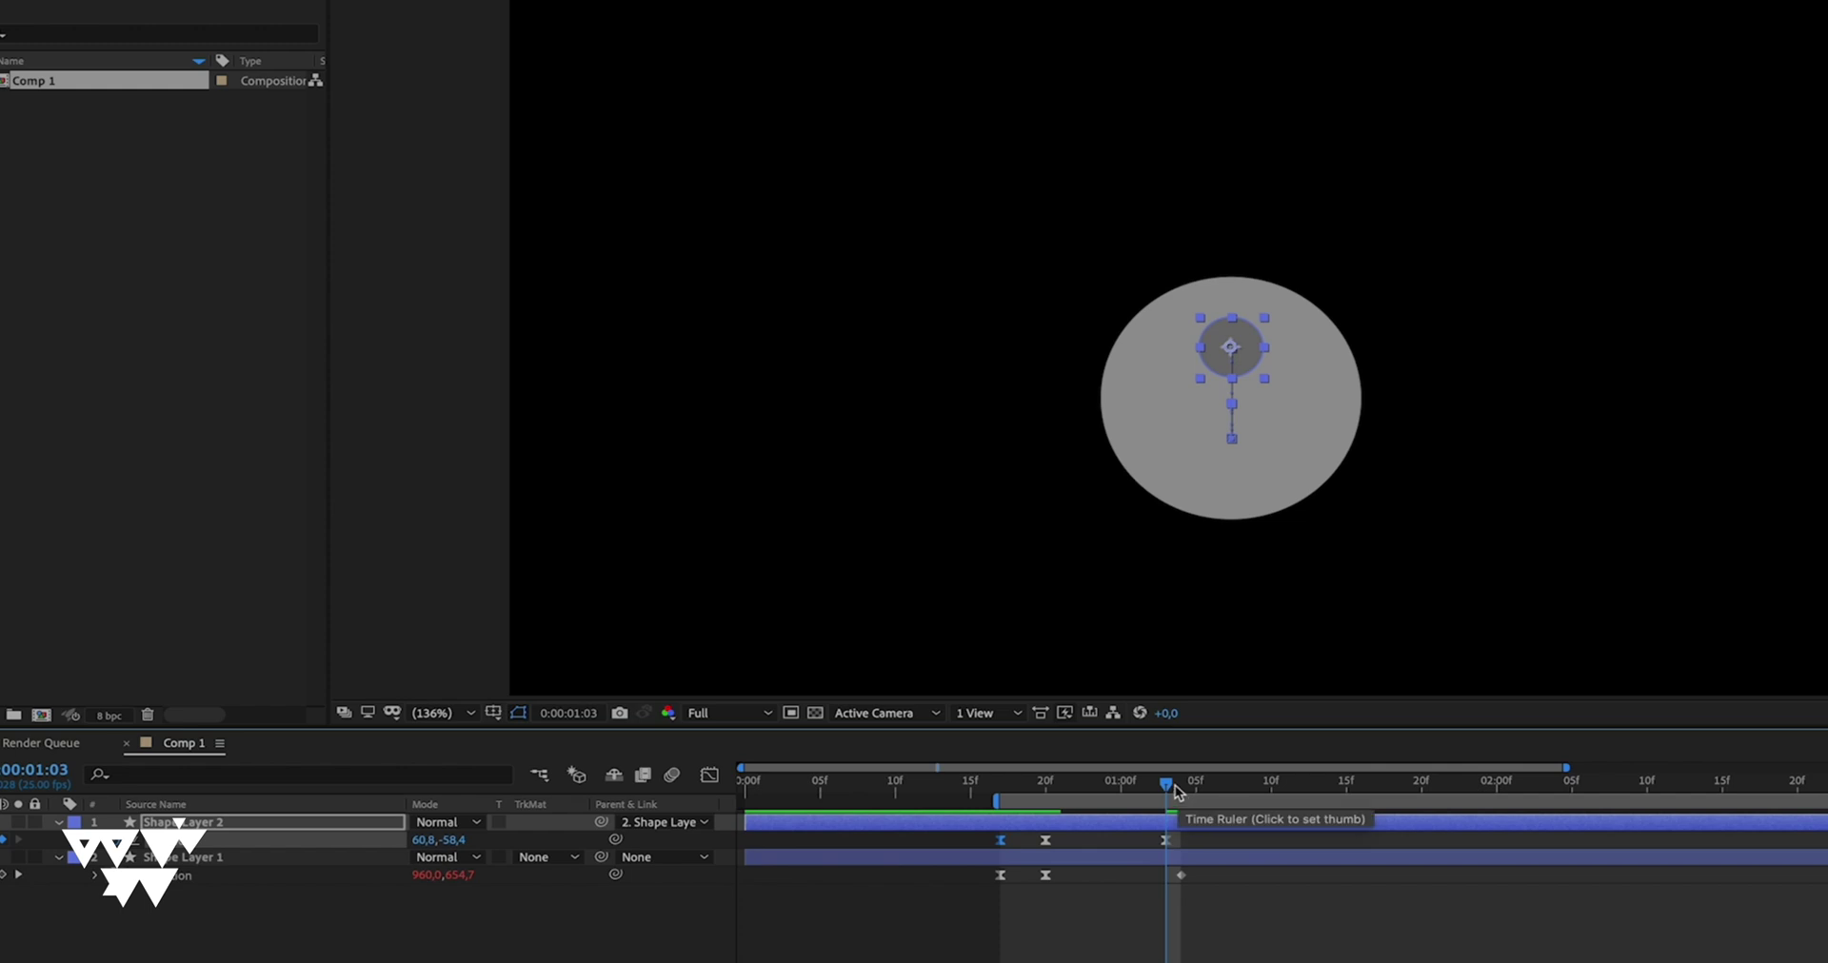
key(space)
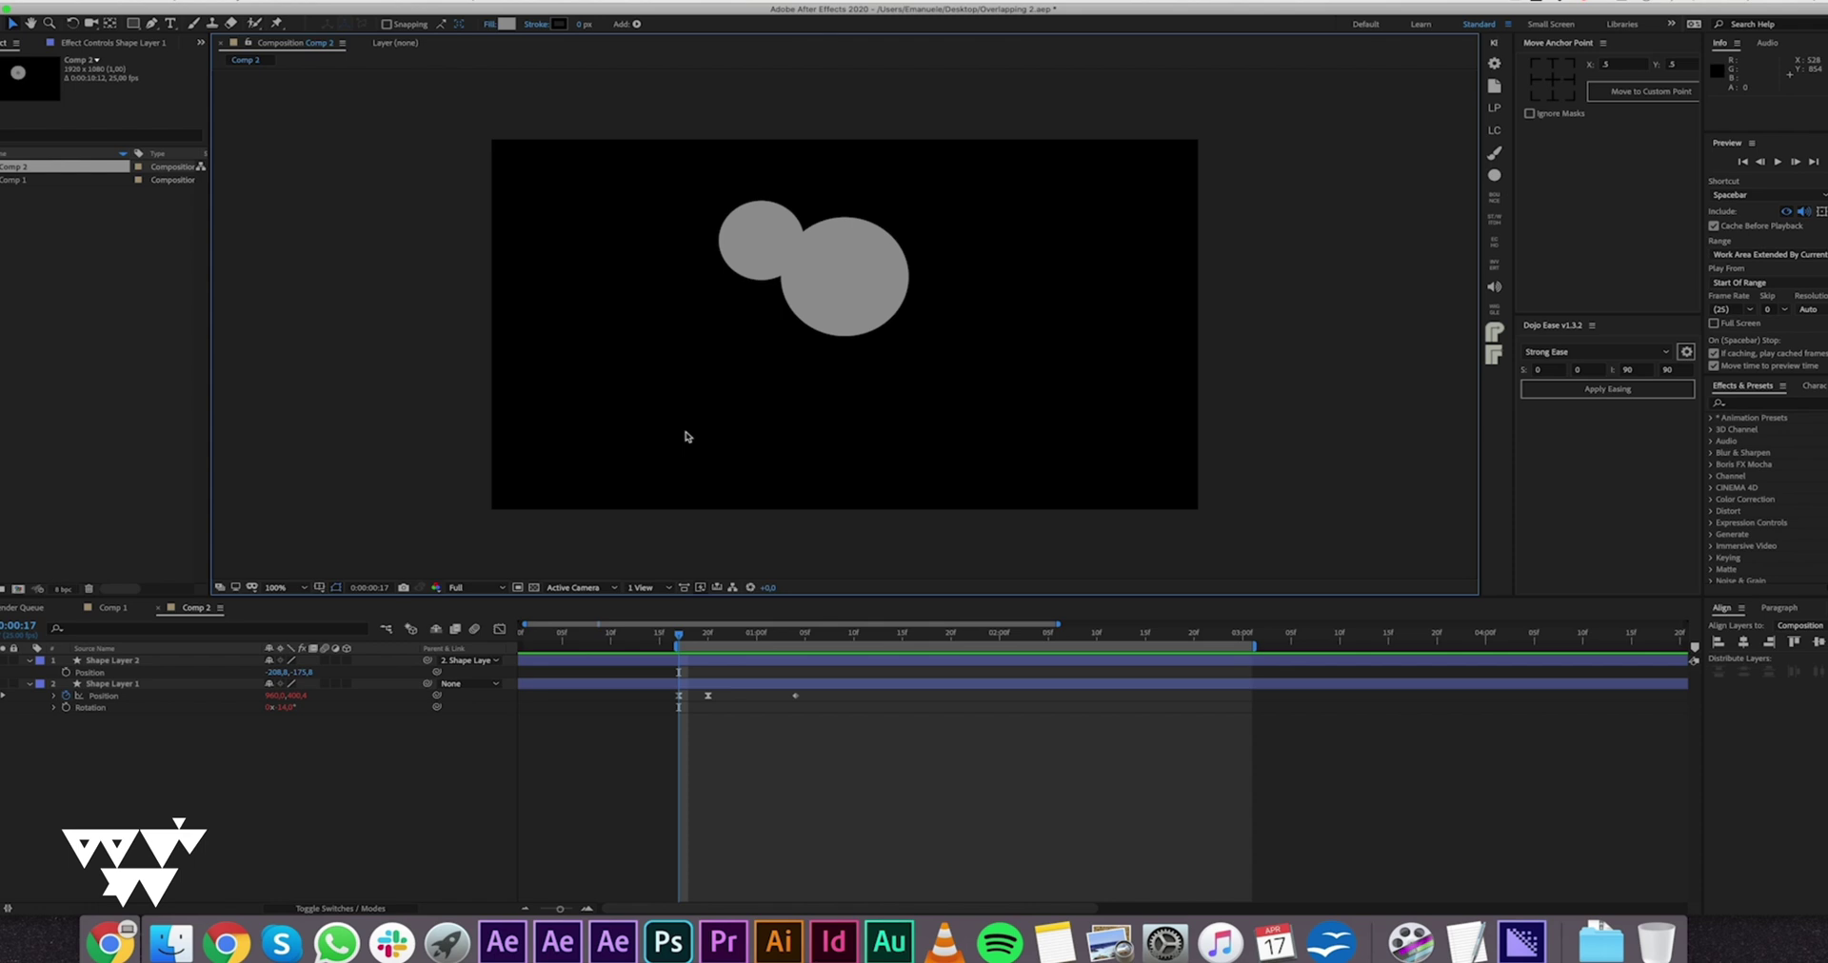
Step: Move the small circle's anchor point to where it meets the large circle
click(760, 257)
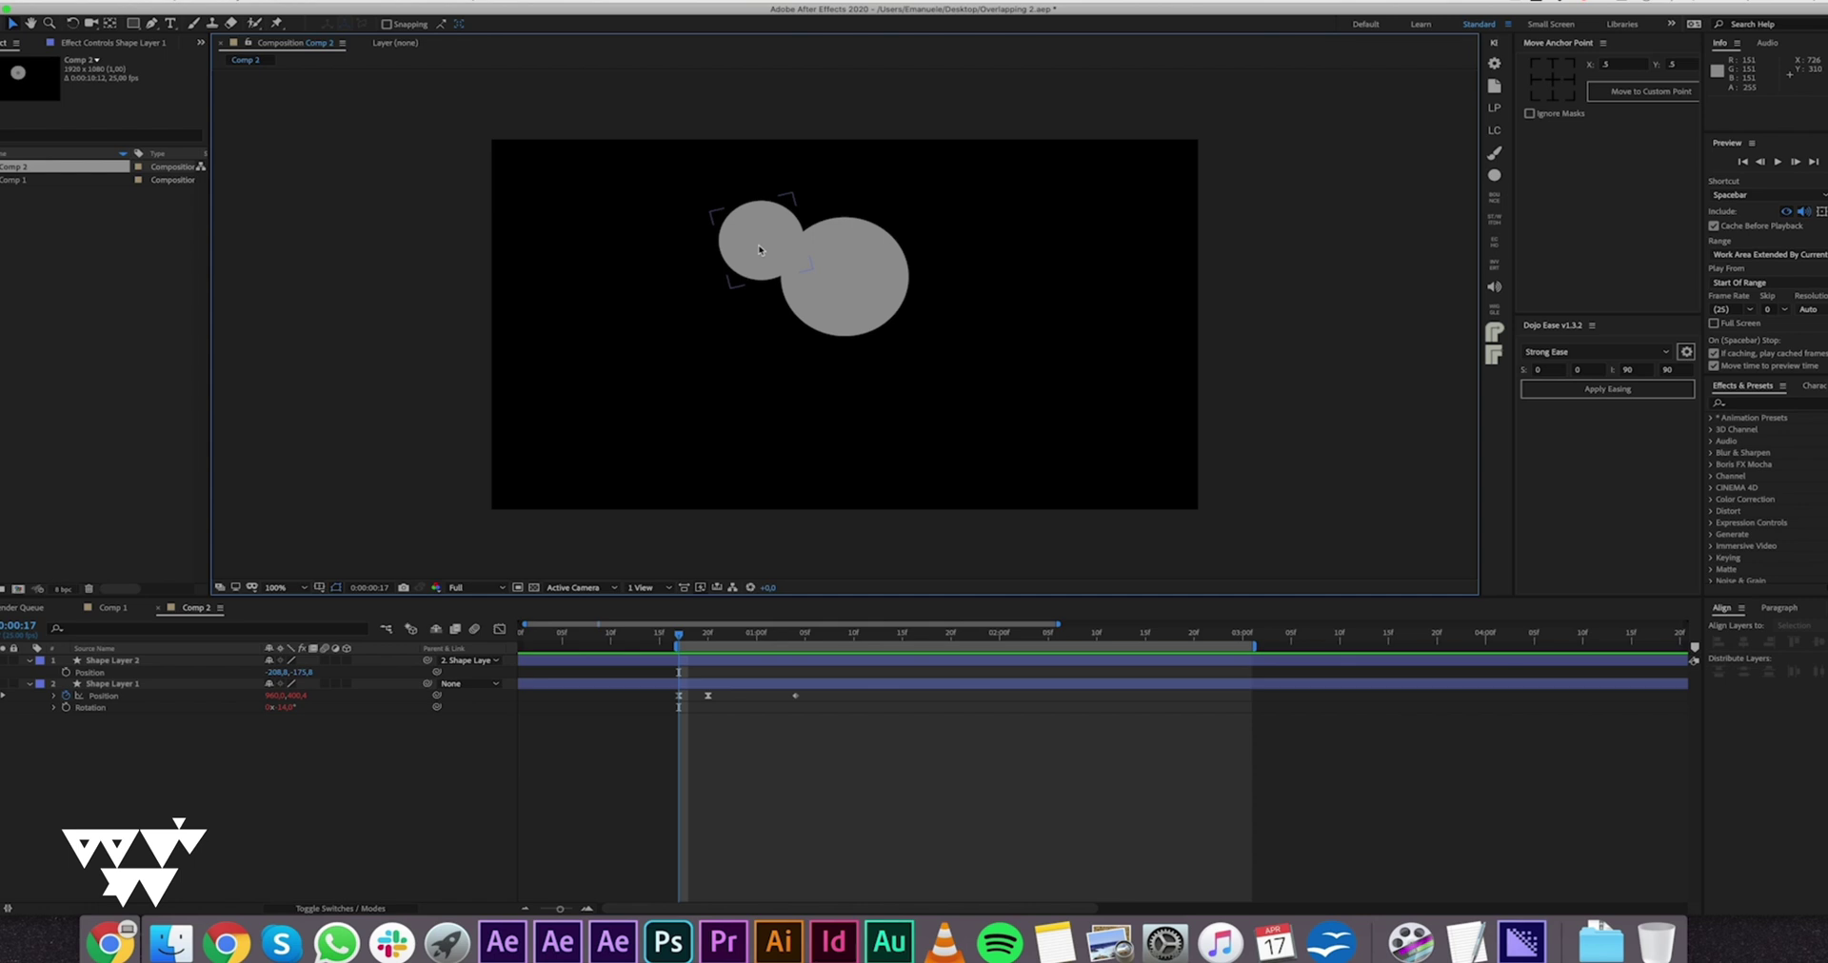
click(869, 276)
mouse_move(874, 277)
mouse_down()
mouse_move(833, 236)
mouse_move(874, 278)
mouse_up()
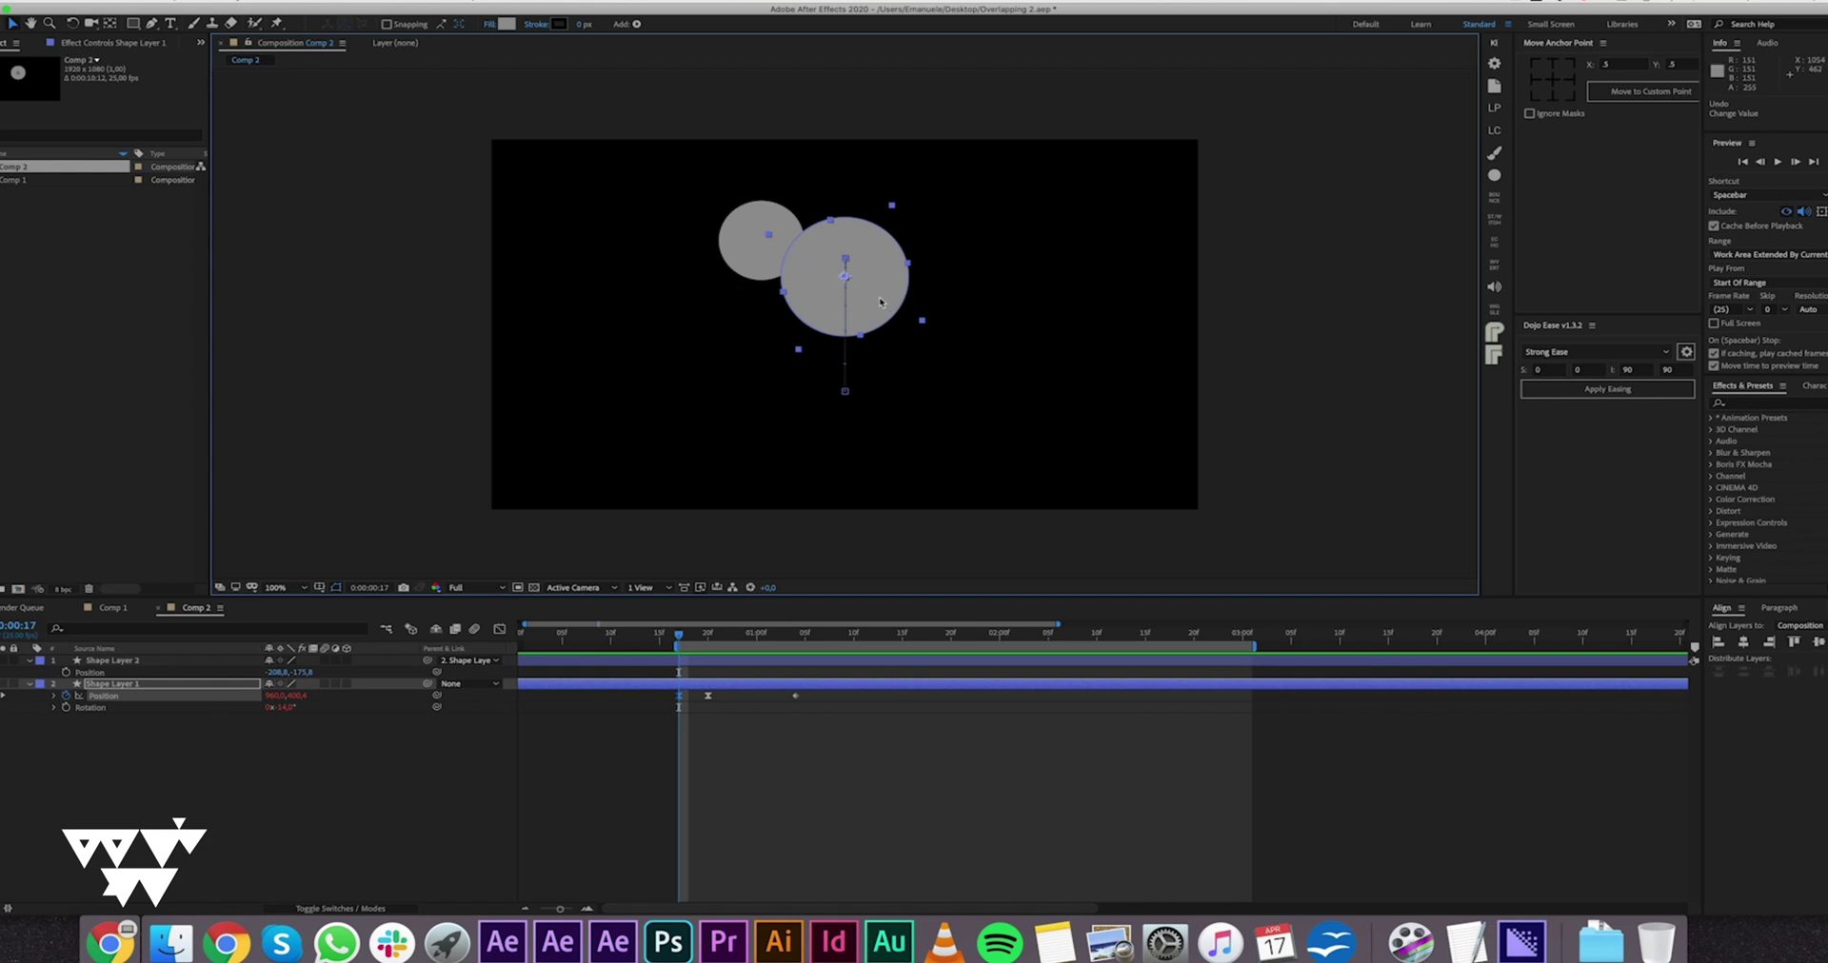
click(351, 789)
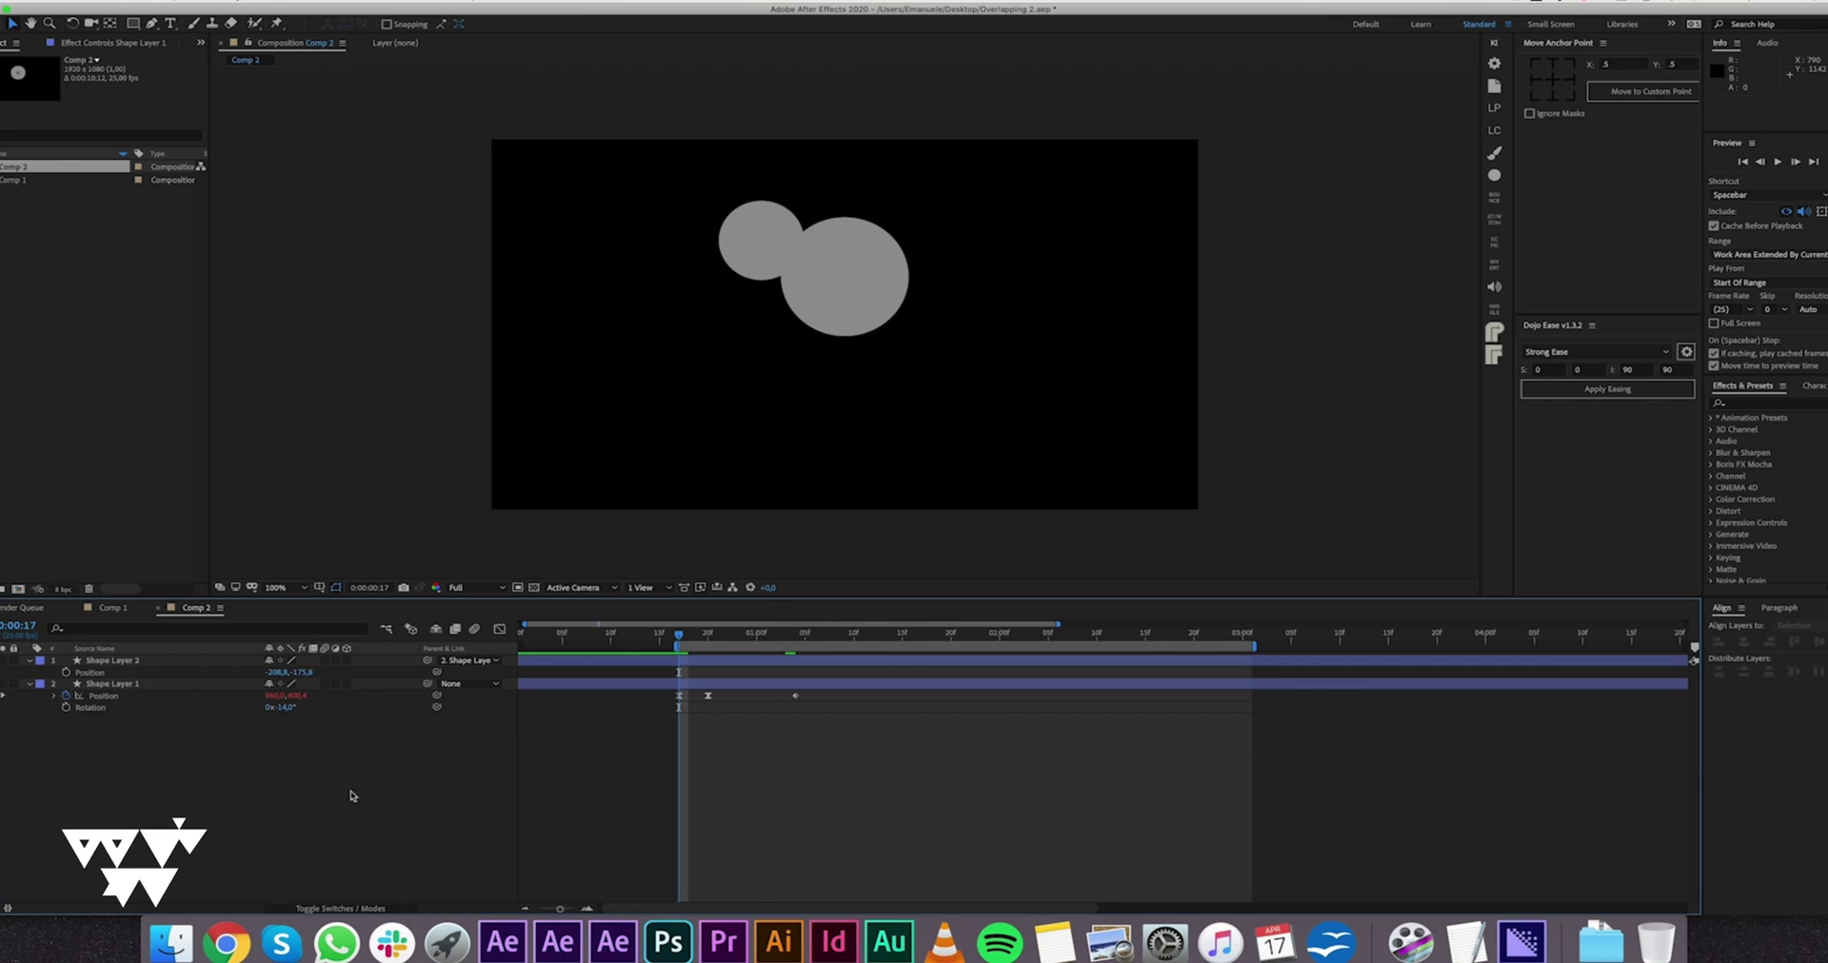
click(745, 242)
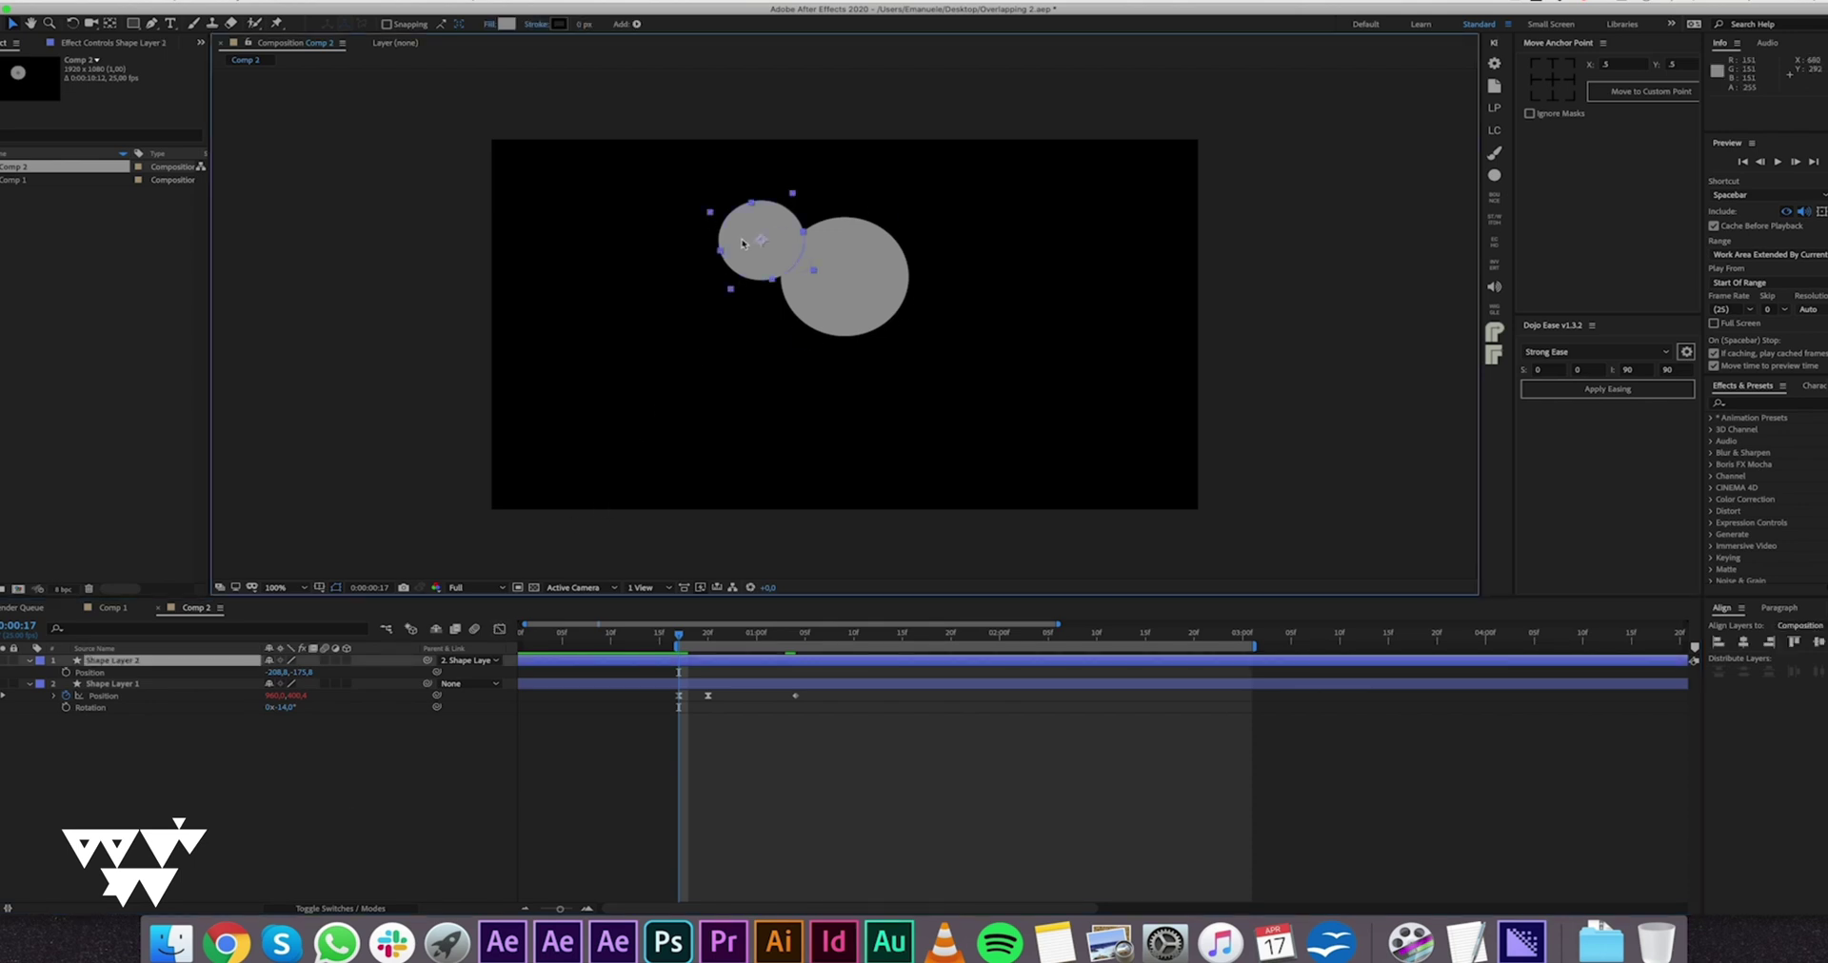
key(y)
drag(762, 241, 796, 257)
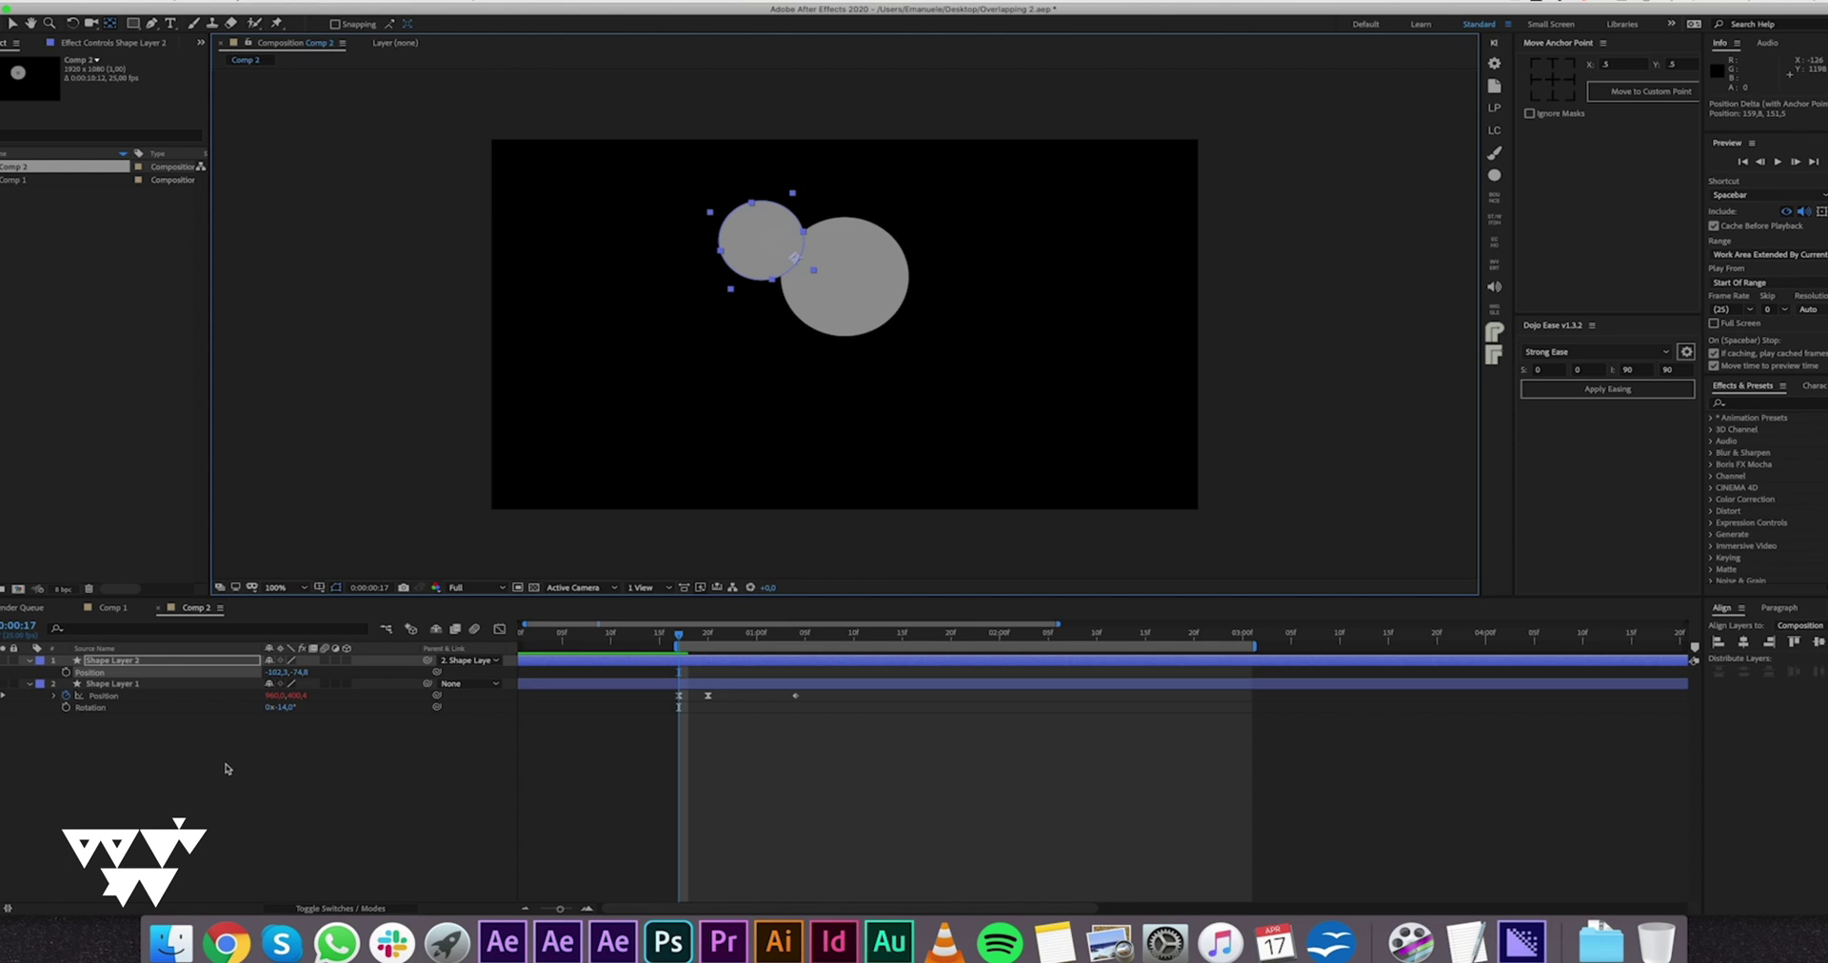
Step: Reveal Shape Layer 2's Rotation and add a keyframe at frame 17
click(104, 661)
key(r)
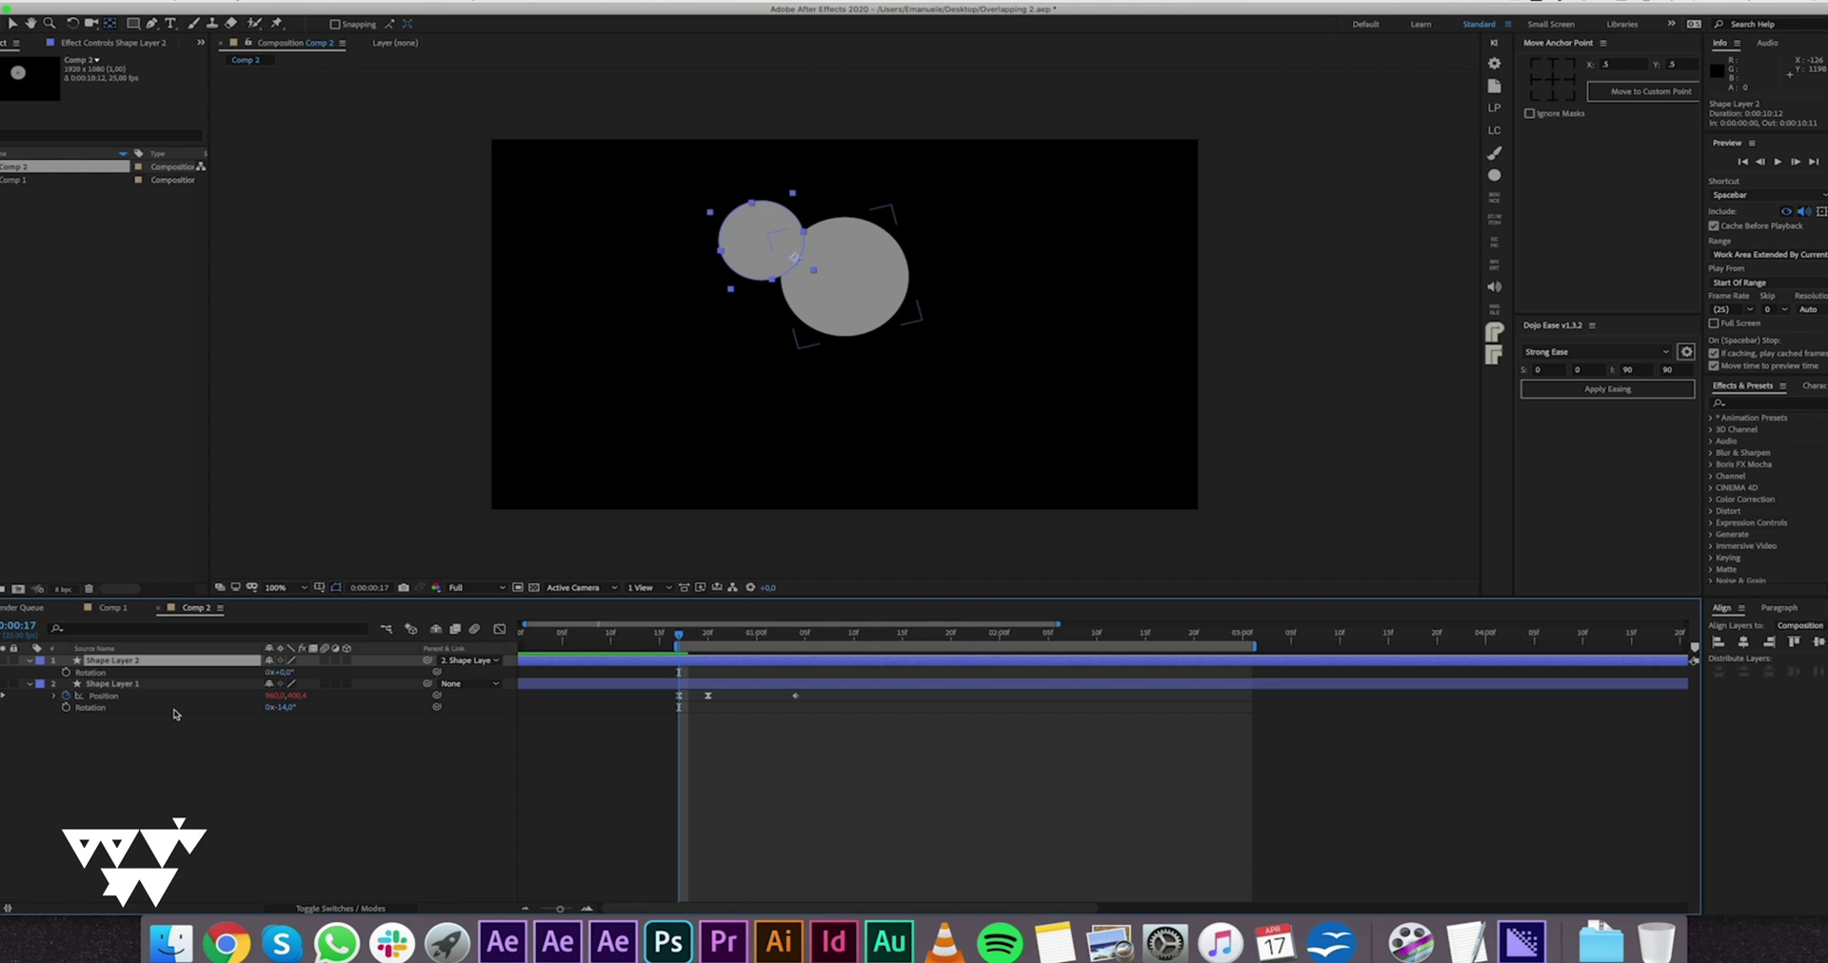
click(66, 672)
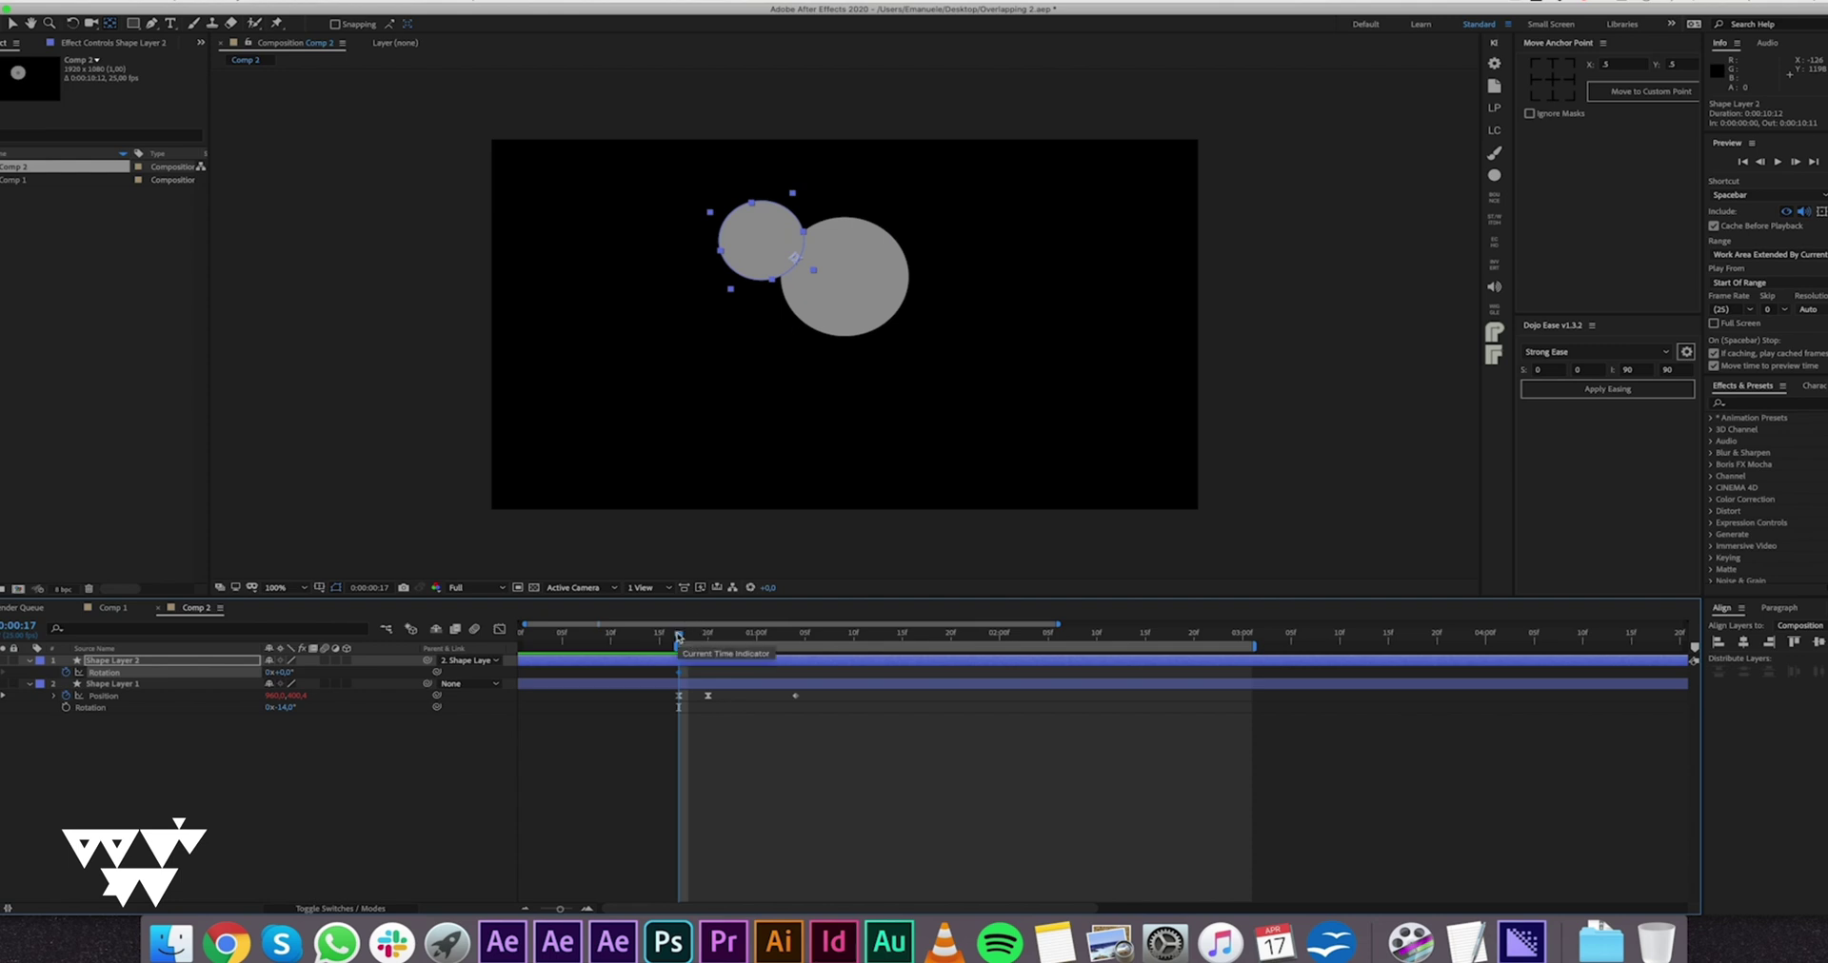
Step: At frame 20, rotate the small circle to -53° and apply Easy Ease to both of its Rotation keyframes
drag(678, 634, 708, 635)
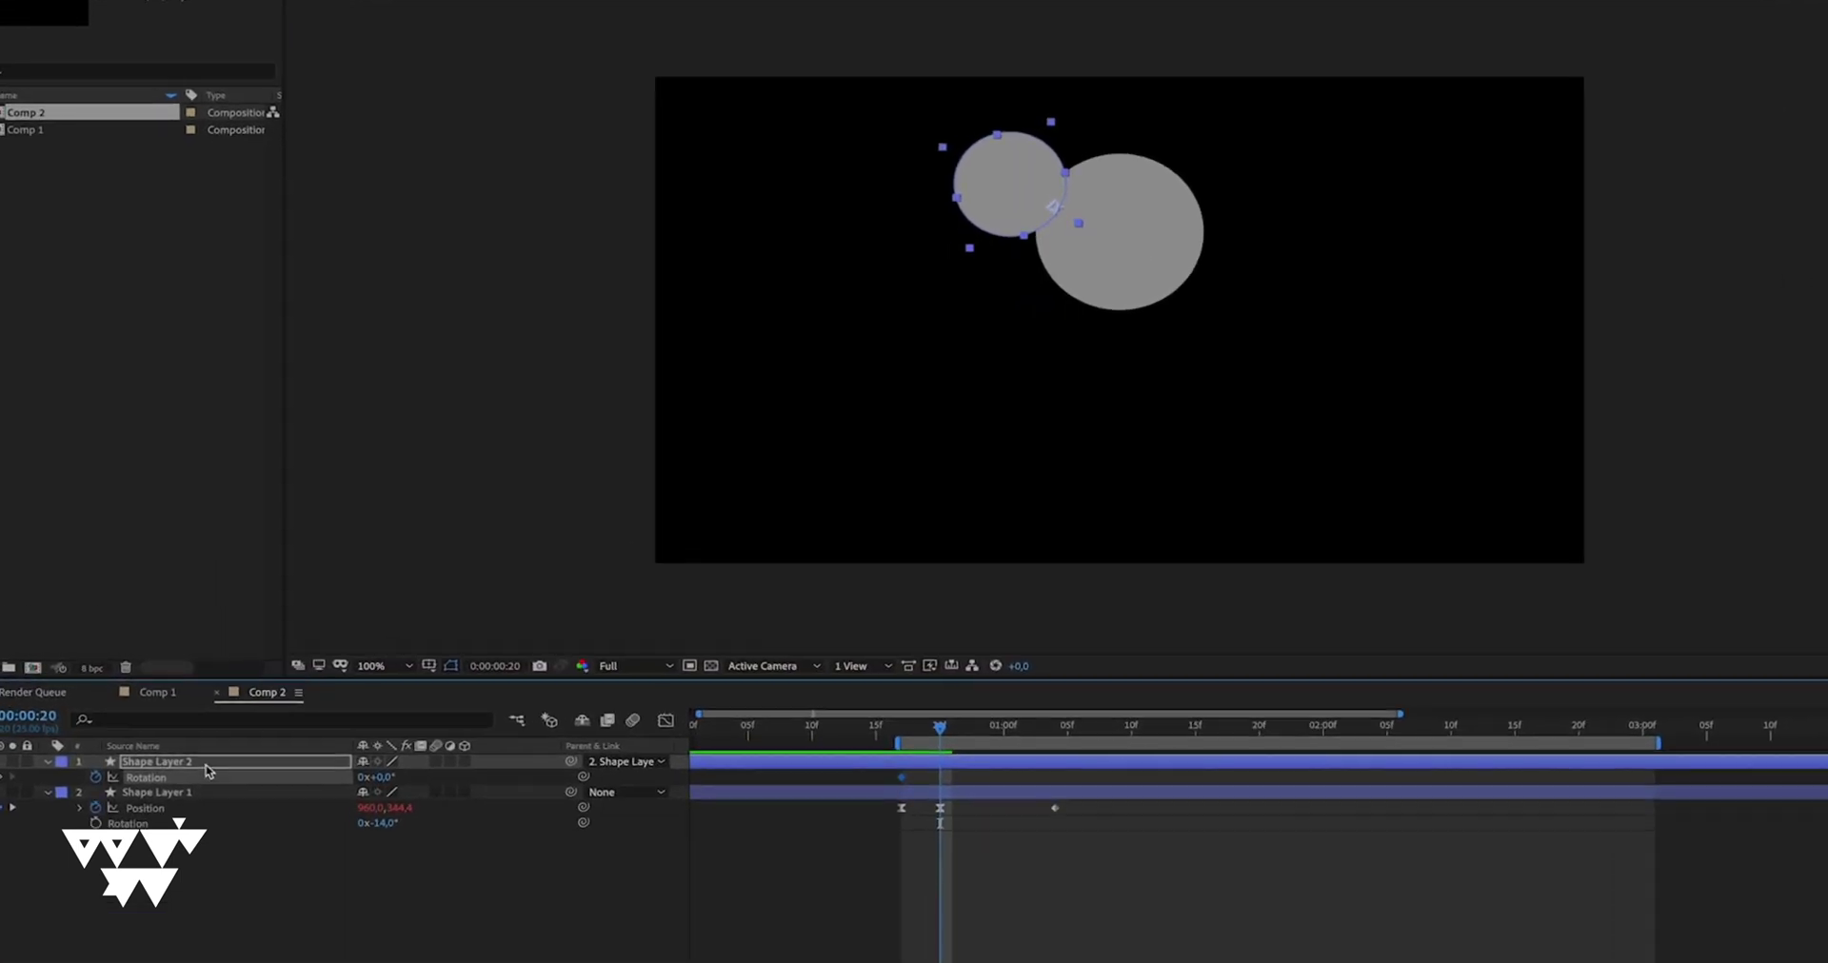
click(238, 820)
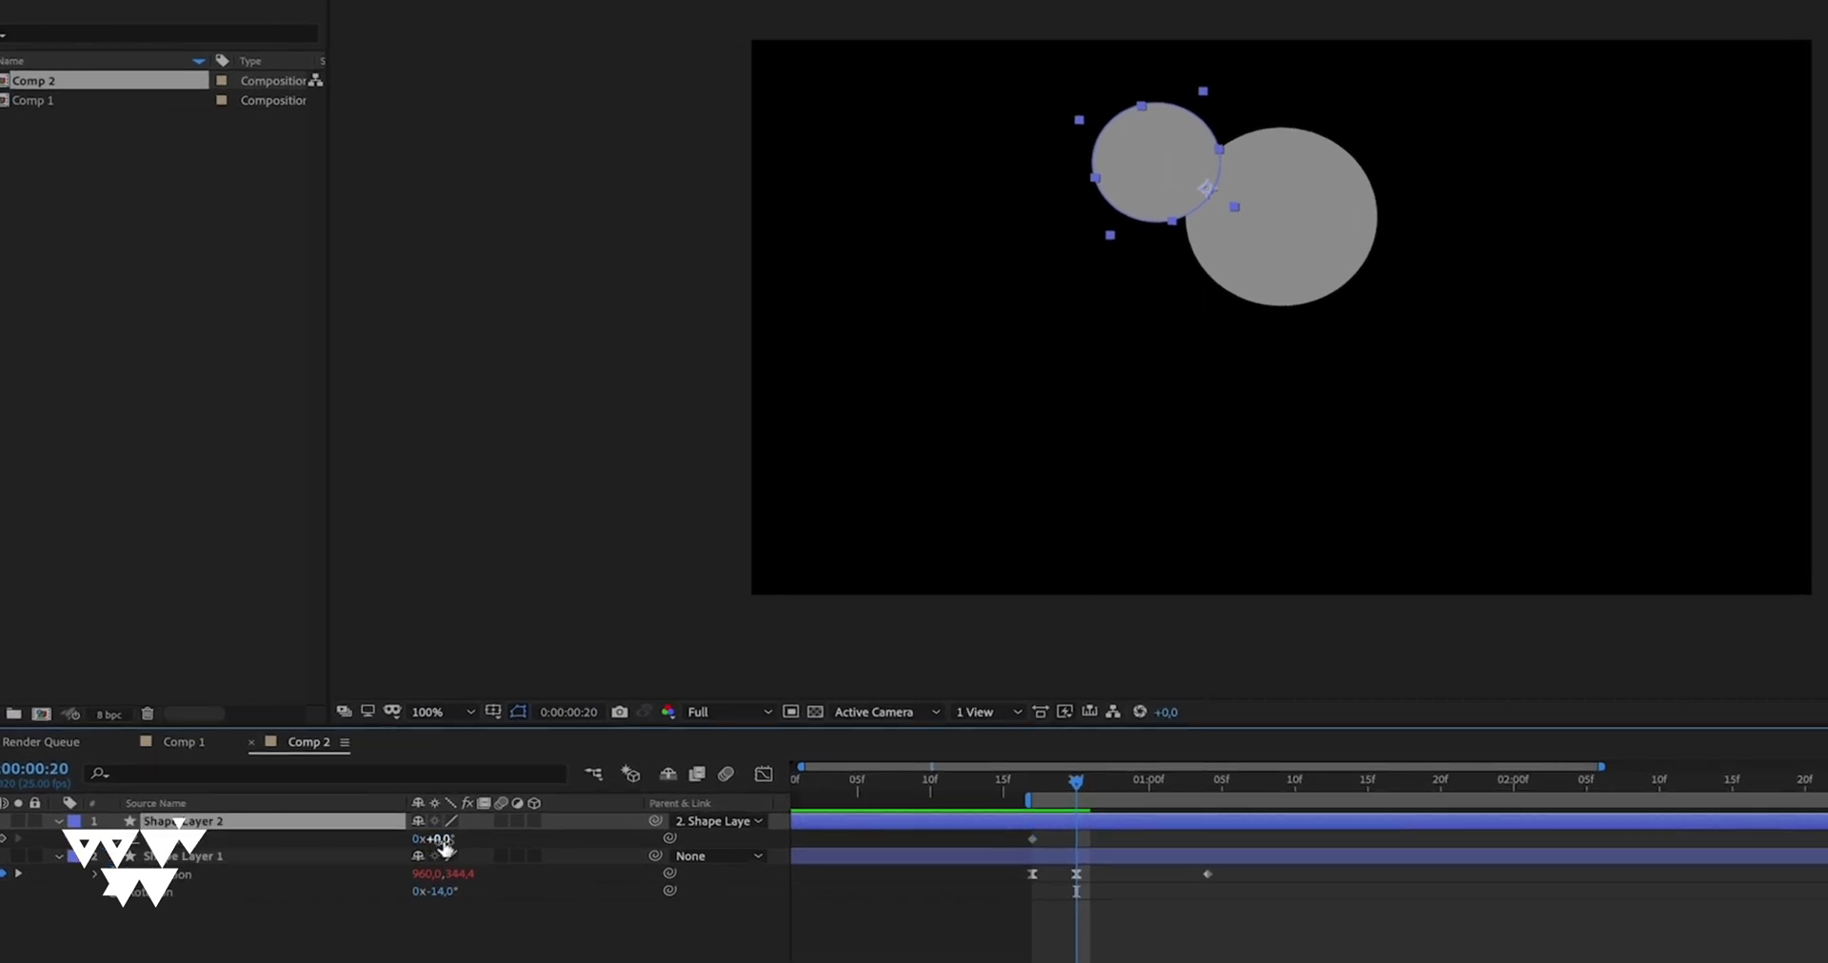
drag(445, 845, 427, 885)
click(1118, 838)
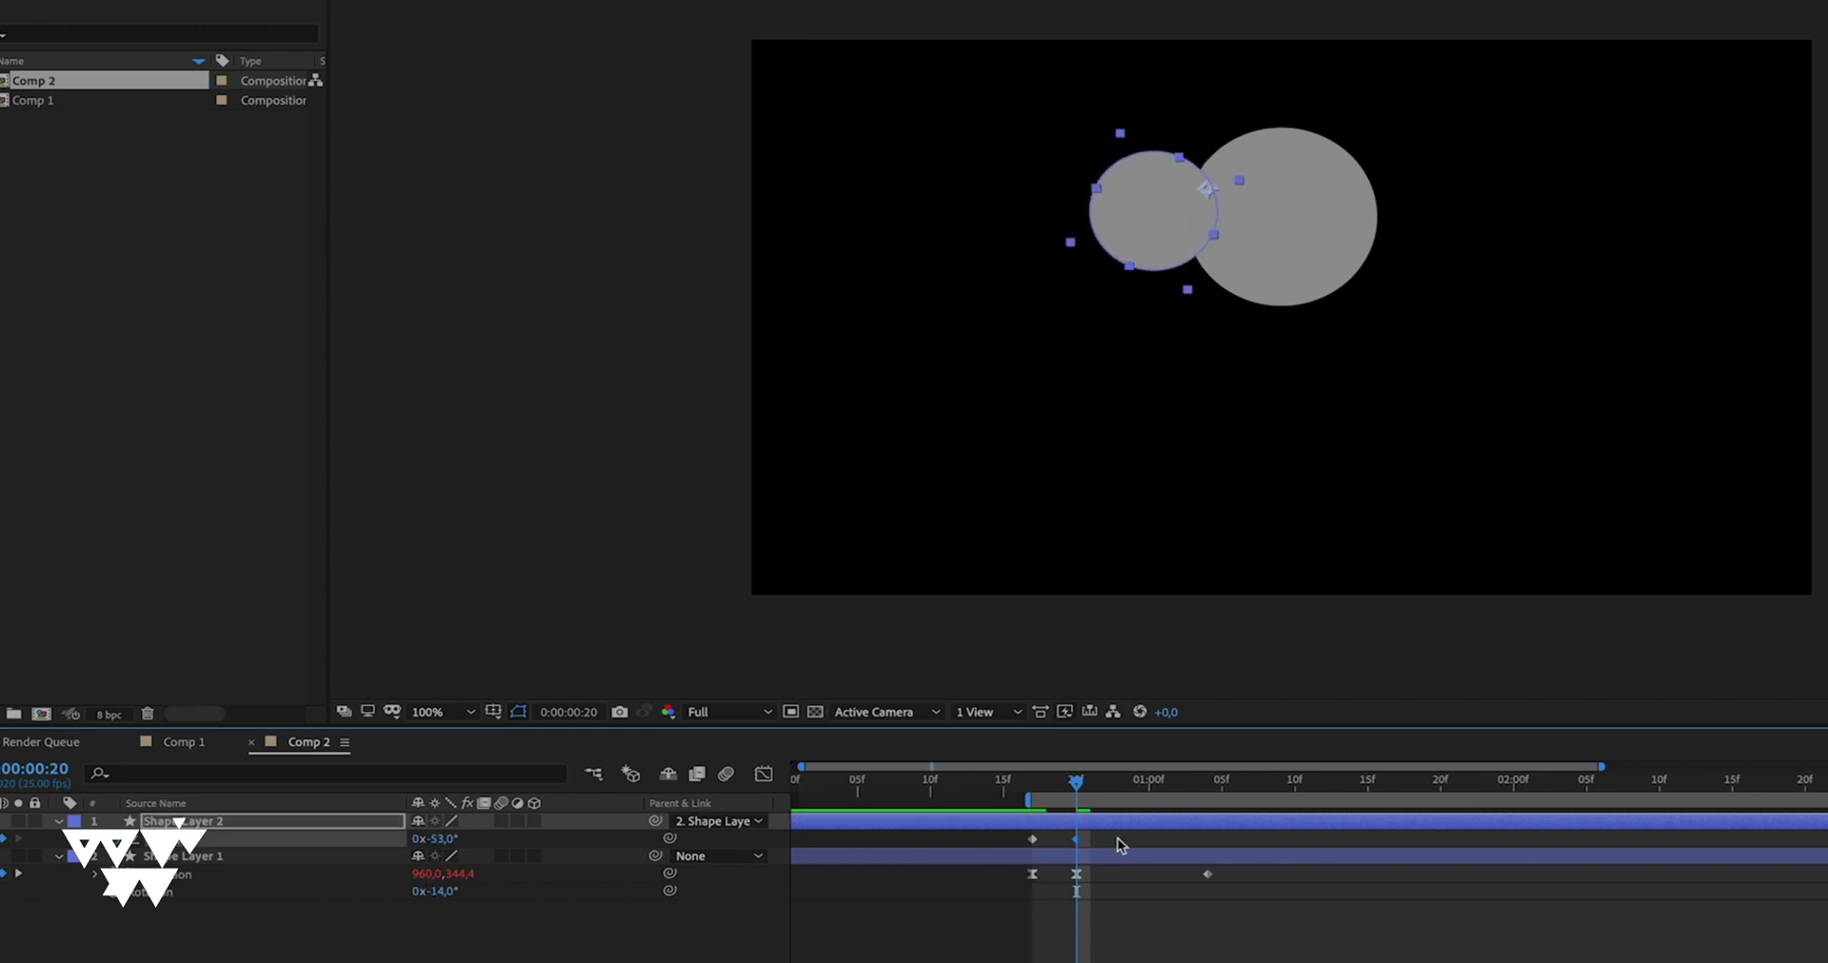
drag(1007, 835, 1131, 850)
key(F9)
Step: At 0:00:01:02, set Shape Layer 2's rotation to 48°
click(1091, 784)
drag(1109, 790, 1183, 796)
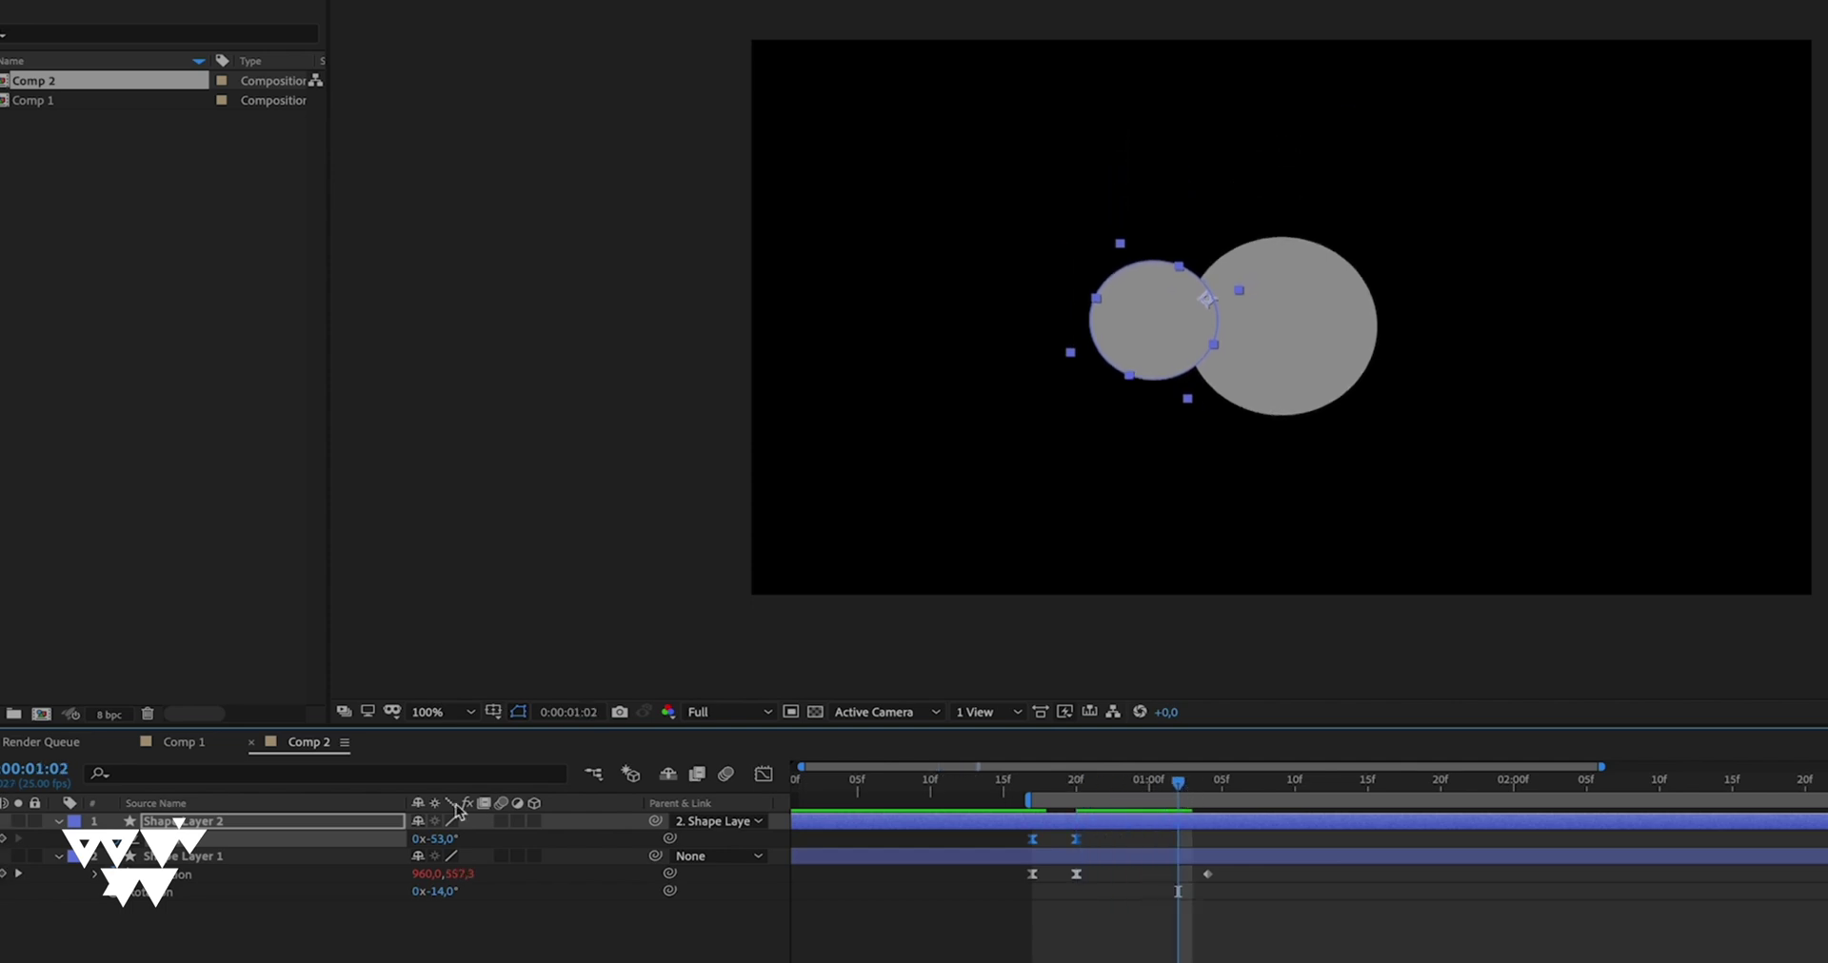
click(301, 829)
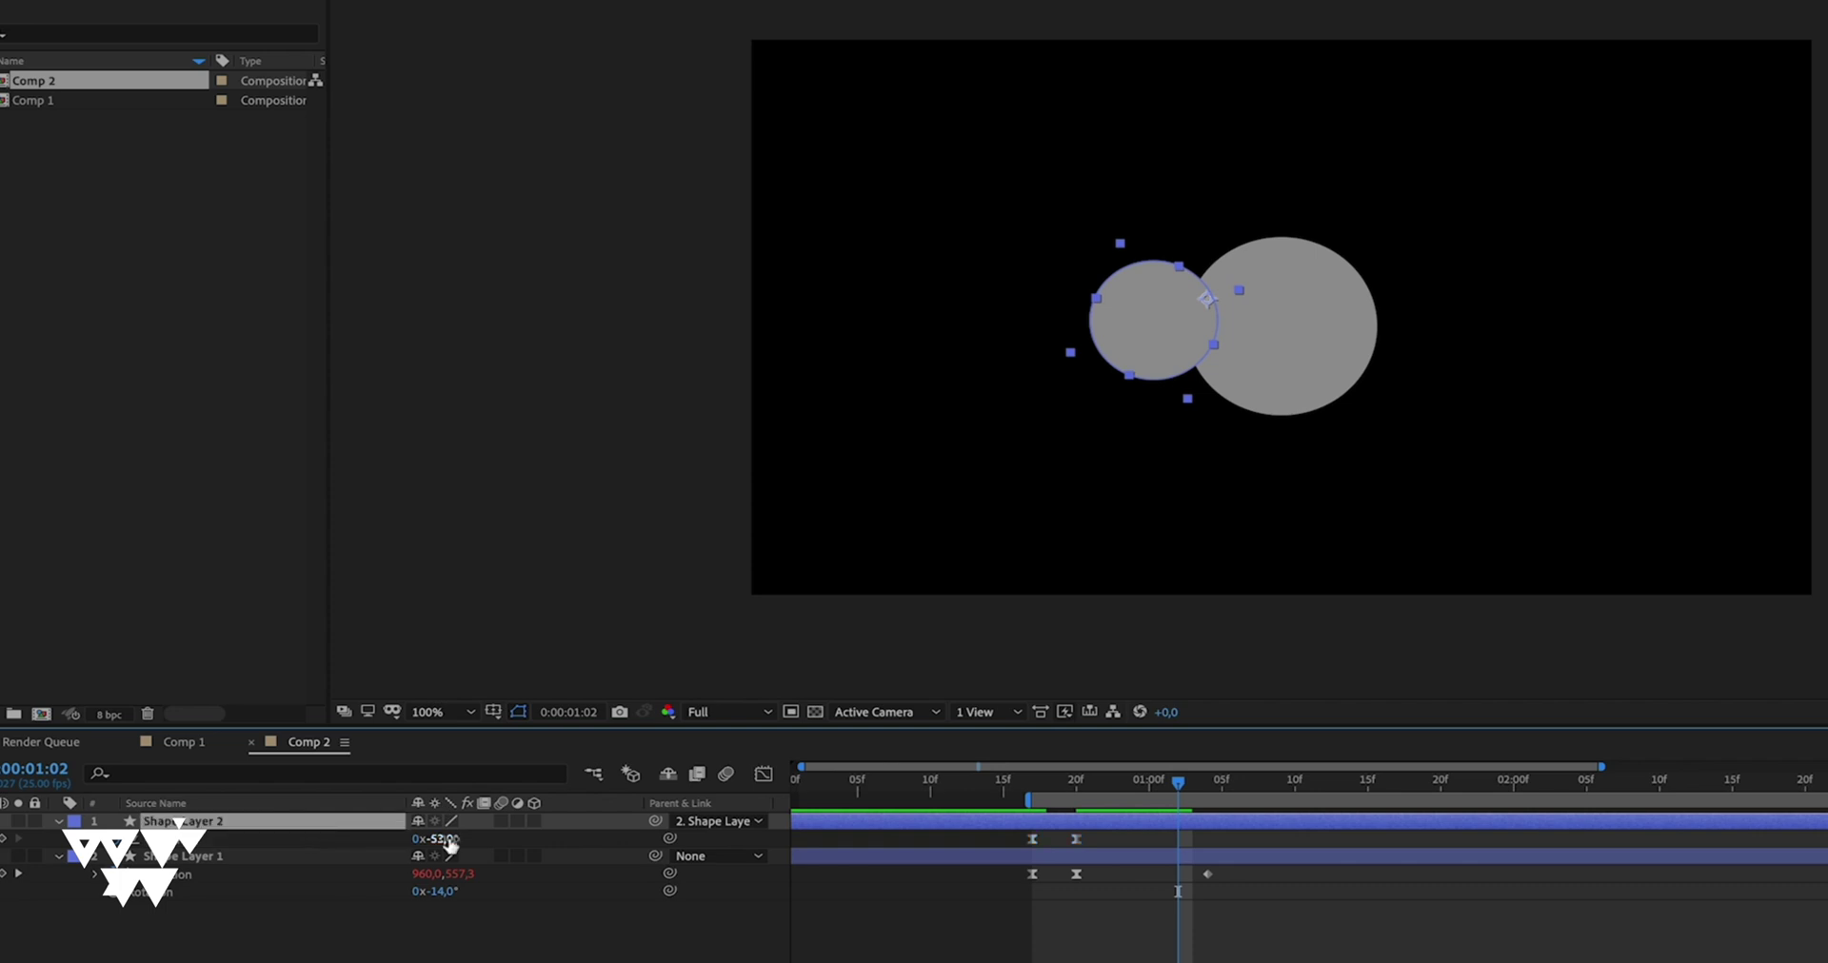
drag(451, 842, 485, 770)
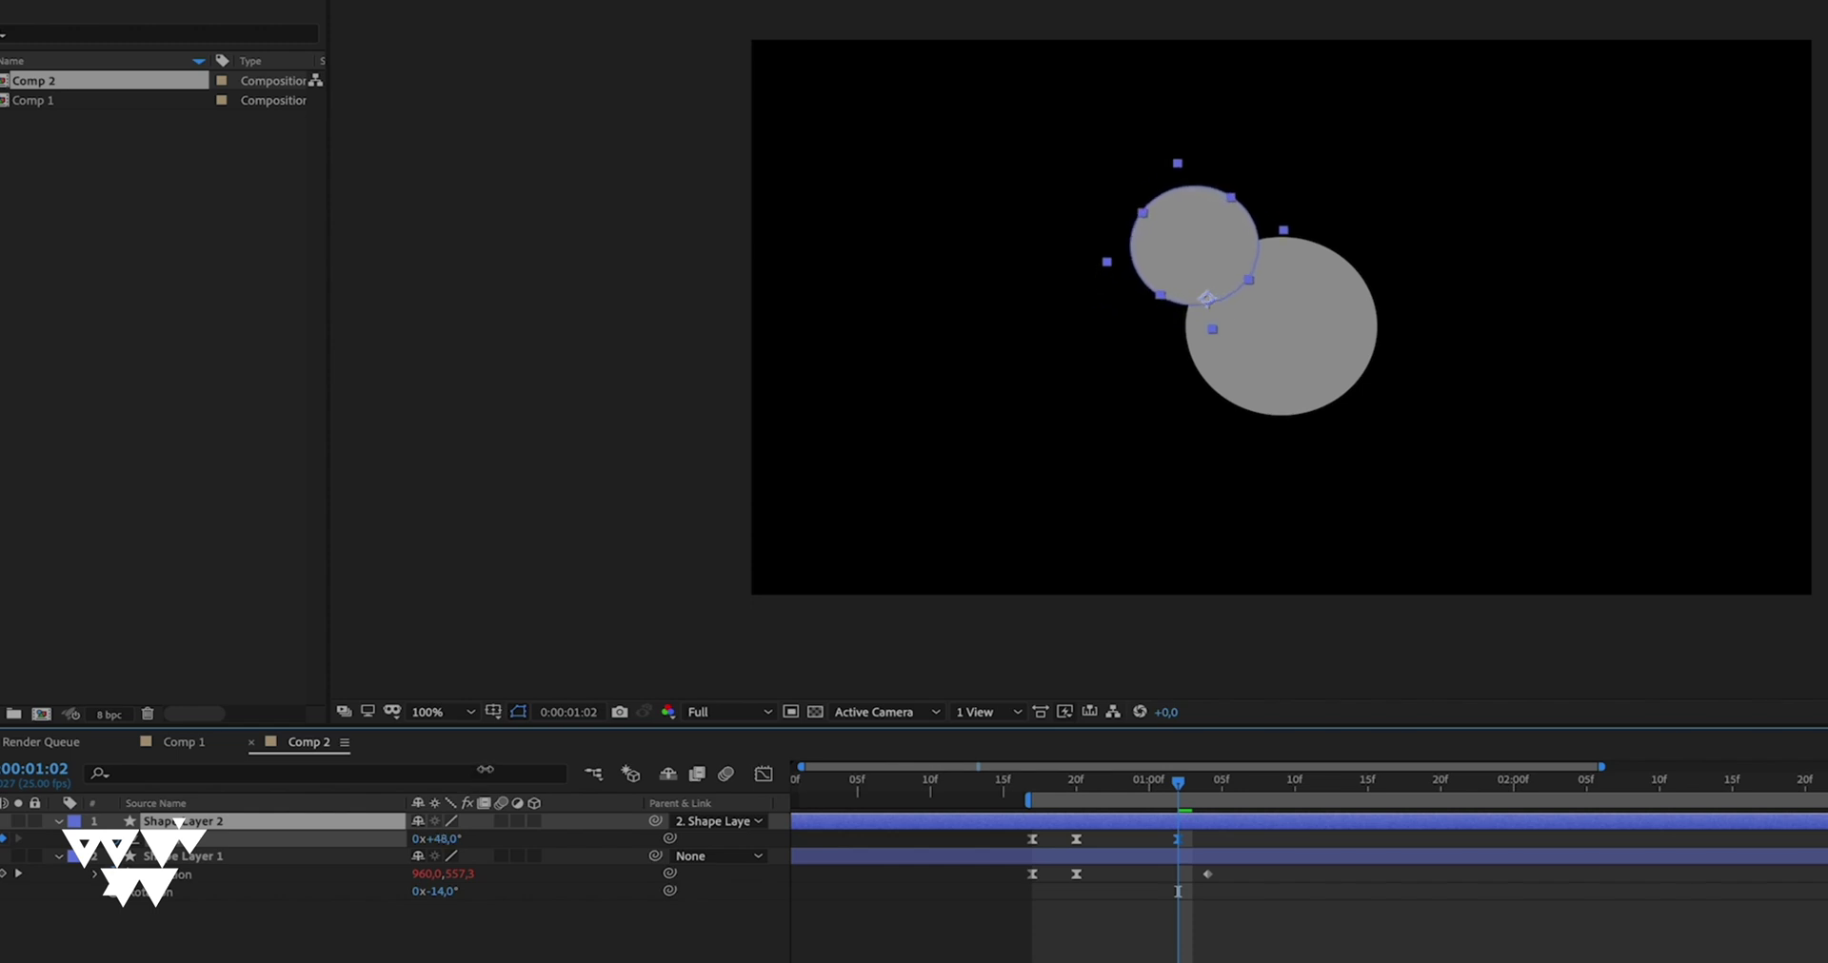
Step: Copy Shape Layer 2's first Rotation keyframe to 0:00:01:05 and play back the animation
click(1198, 779)
drag(1201, 781, 1228, 774)
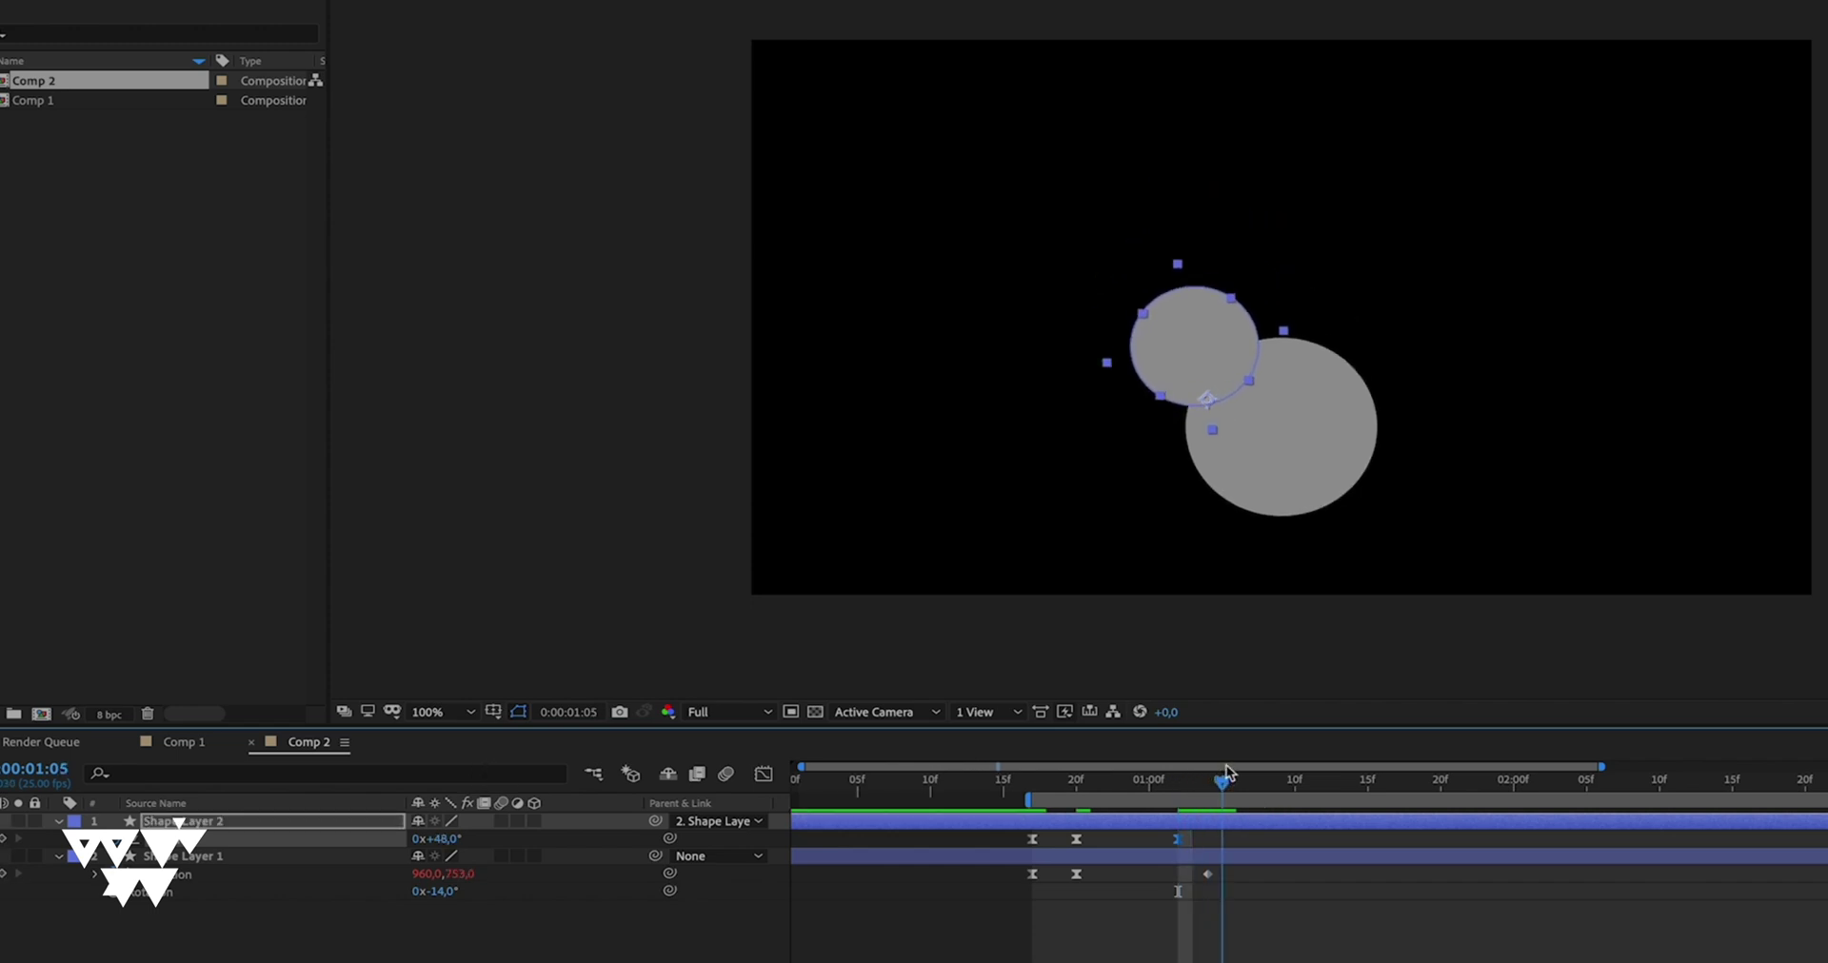
click(1271, 855)
mouse_move(1211, 882)
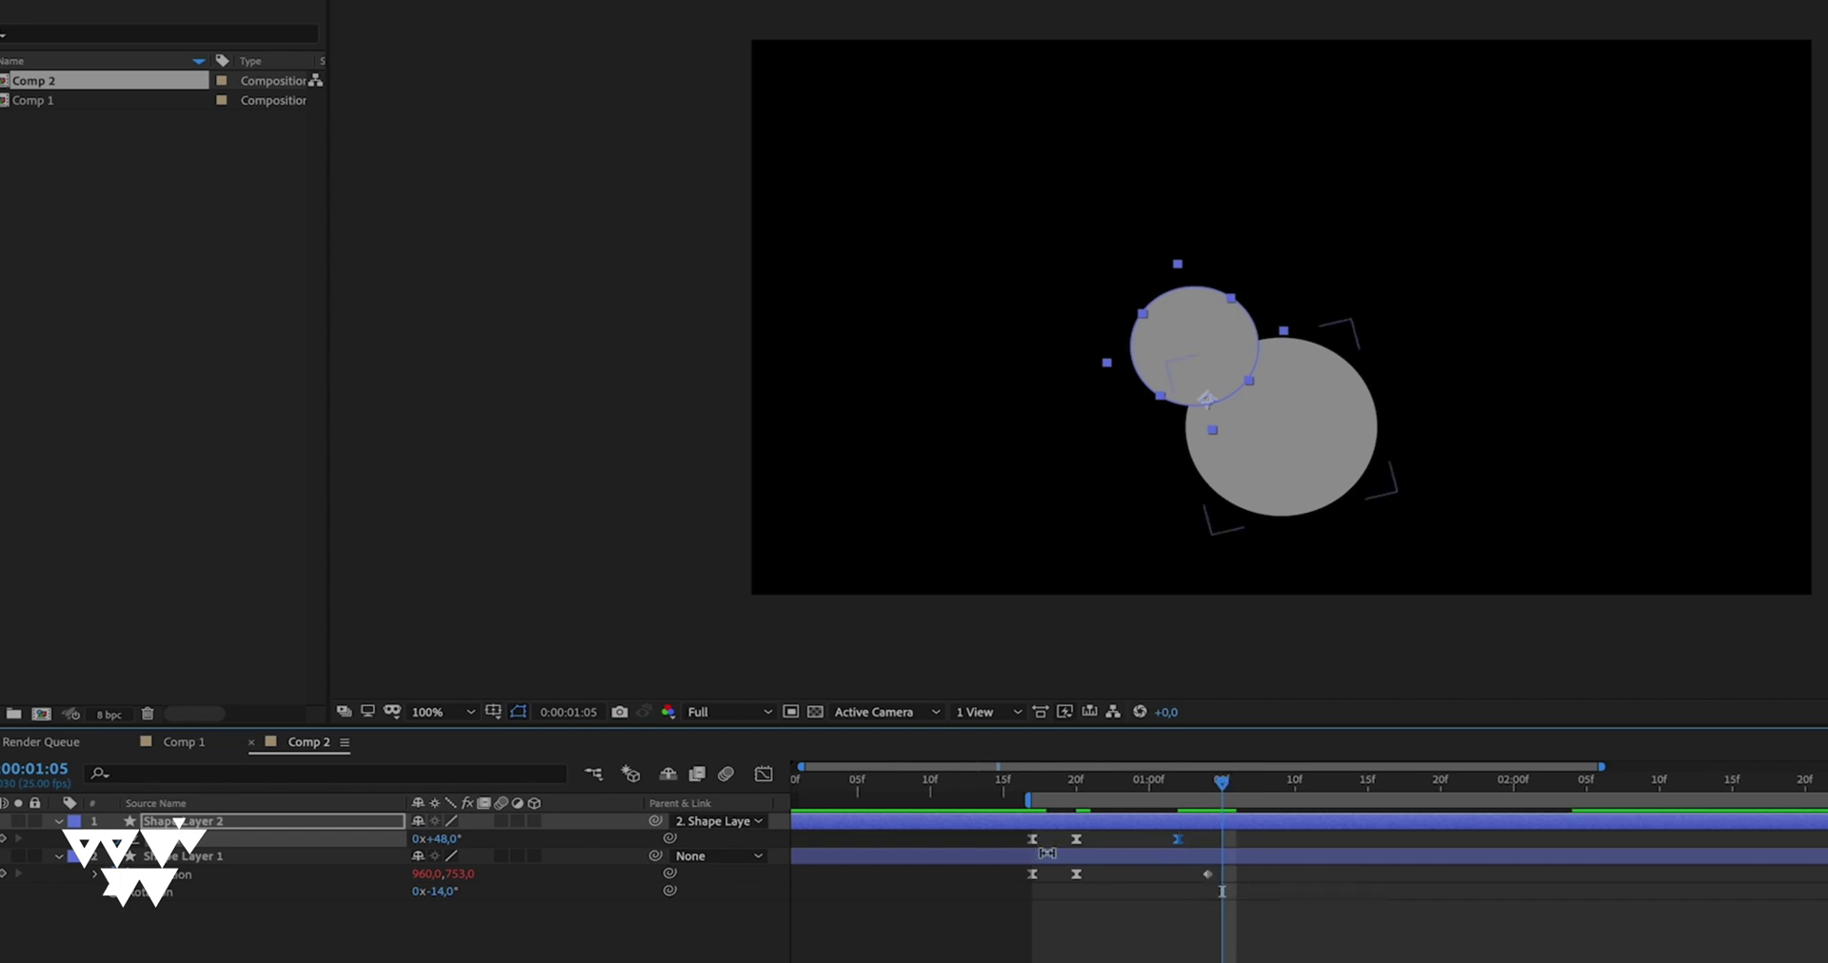
drag(1007, 836, 1055, 844)
key(ctrl+c)
key(ctrl+v)
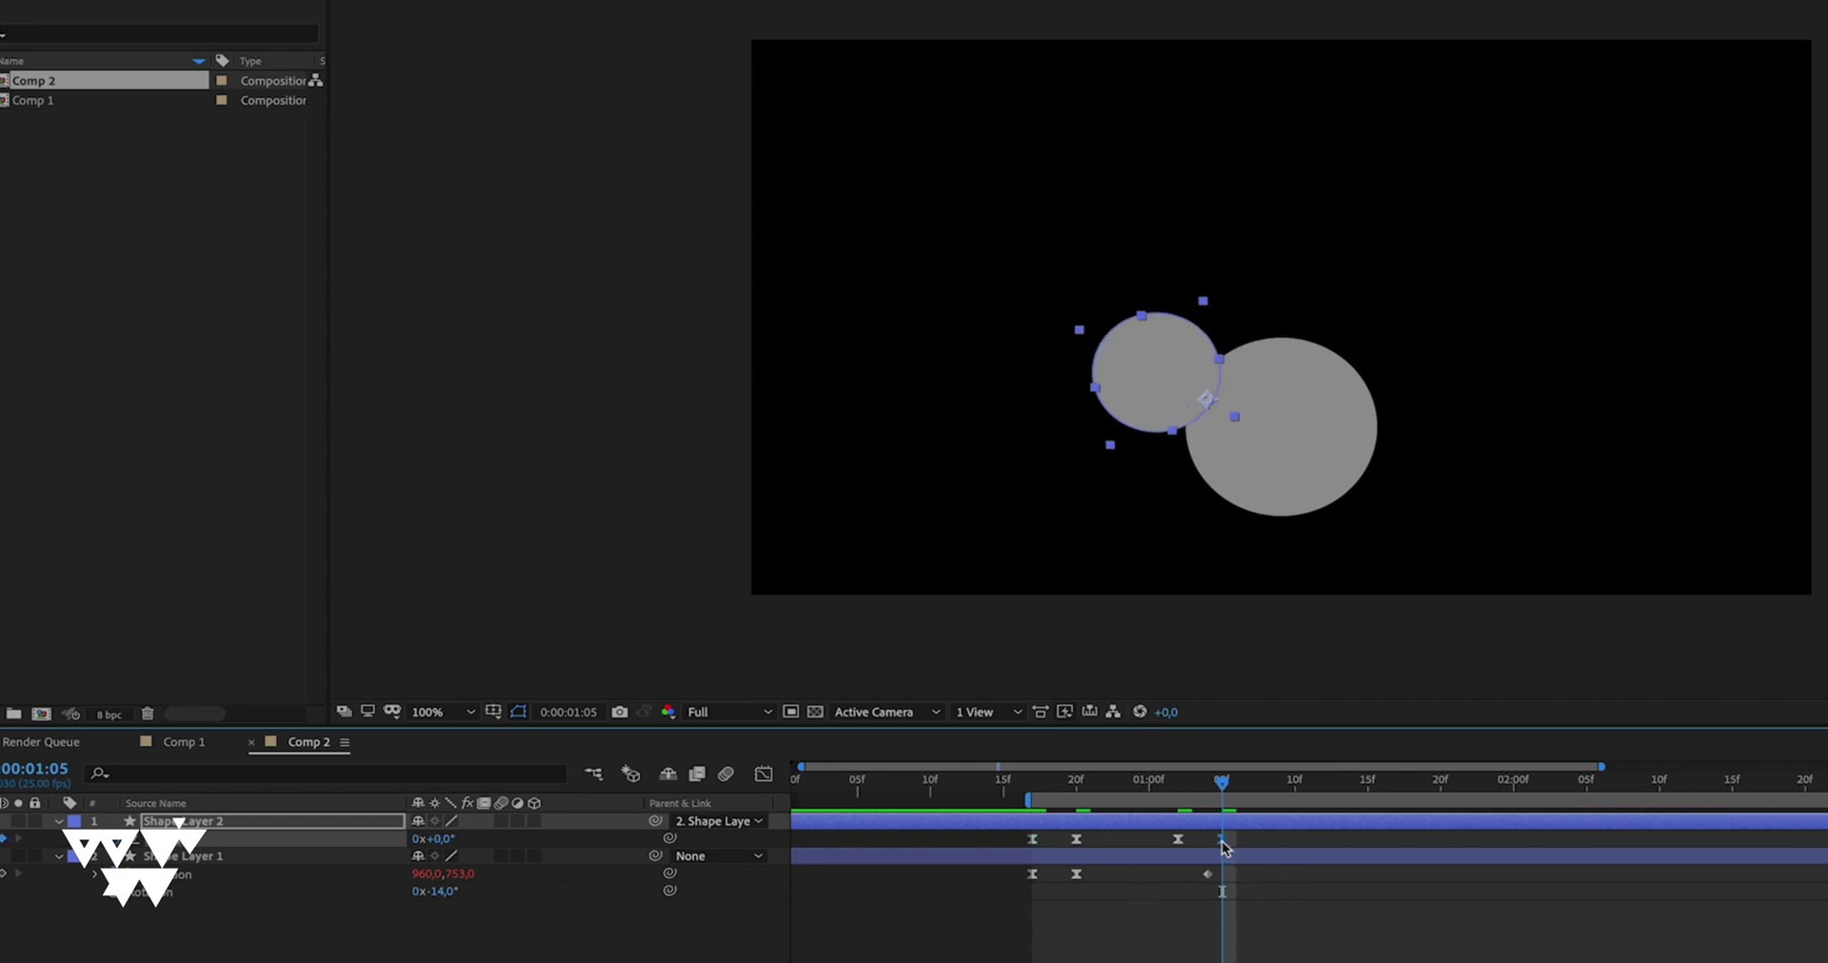
key(space)
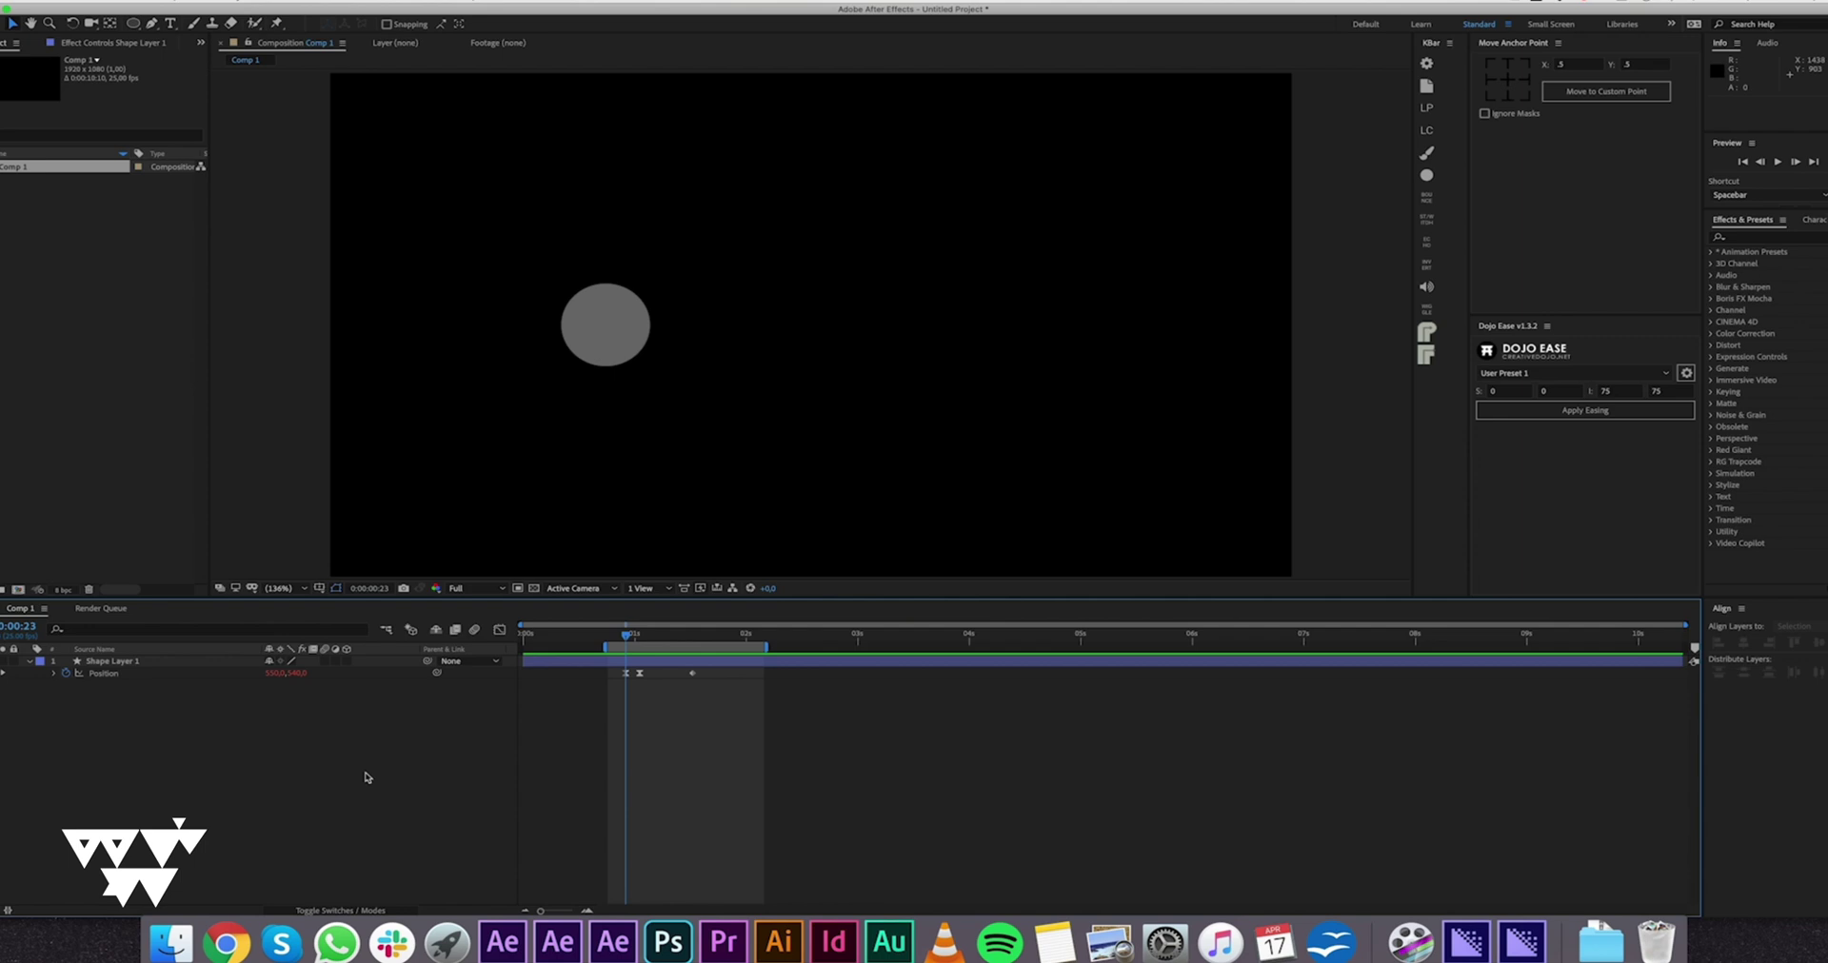
Step: Preview Comp 1 and add a Scale keyframe to Shape Layer 1, aligned with its first Position keyframe at frame 23
key(space)
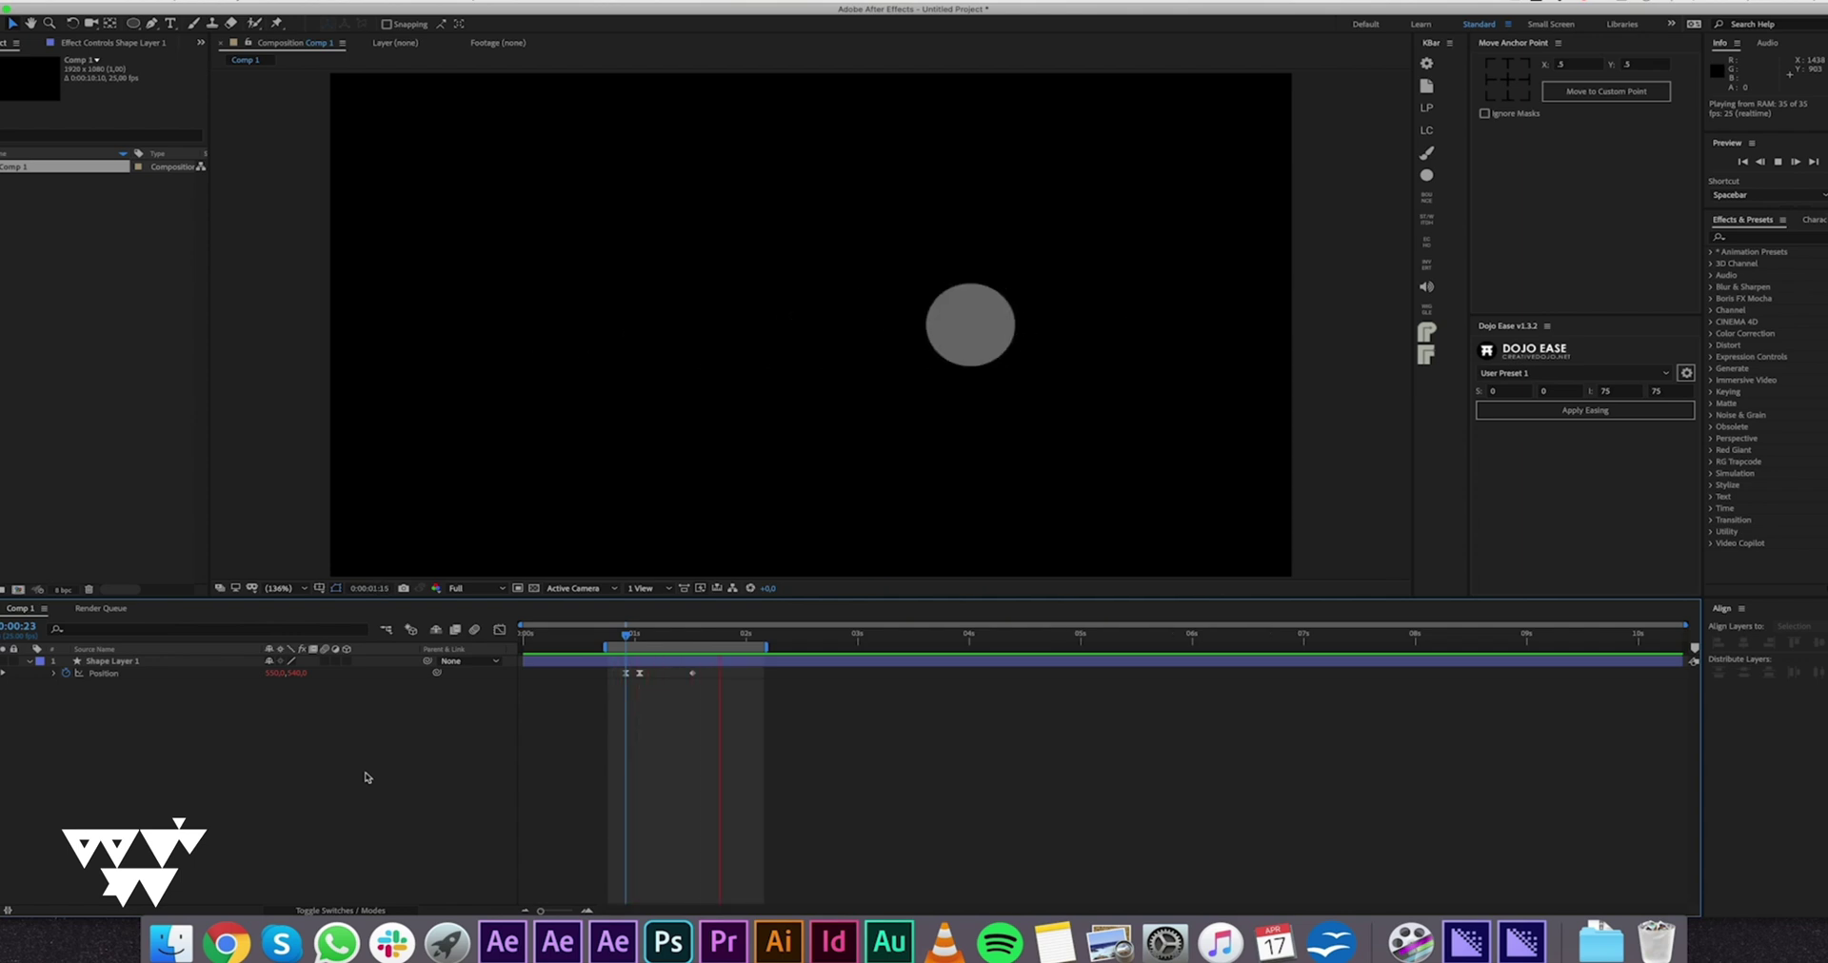
key(space)
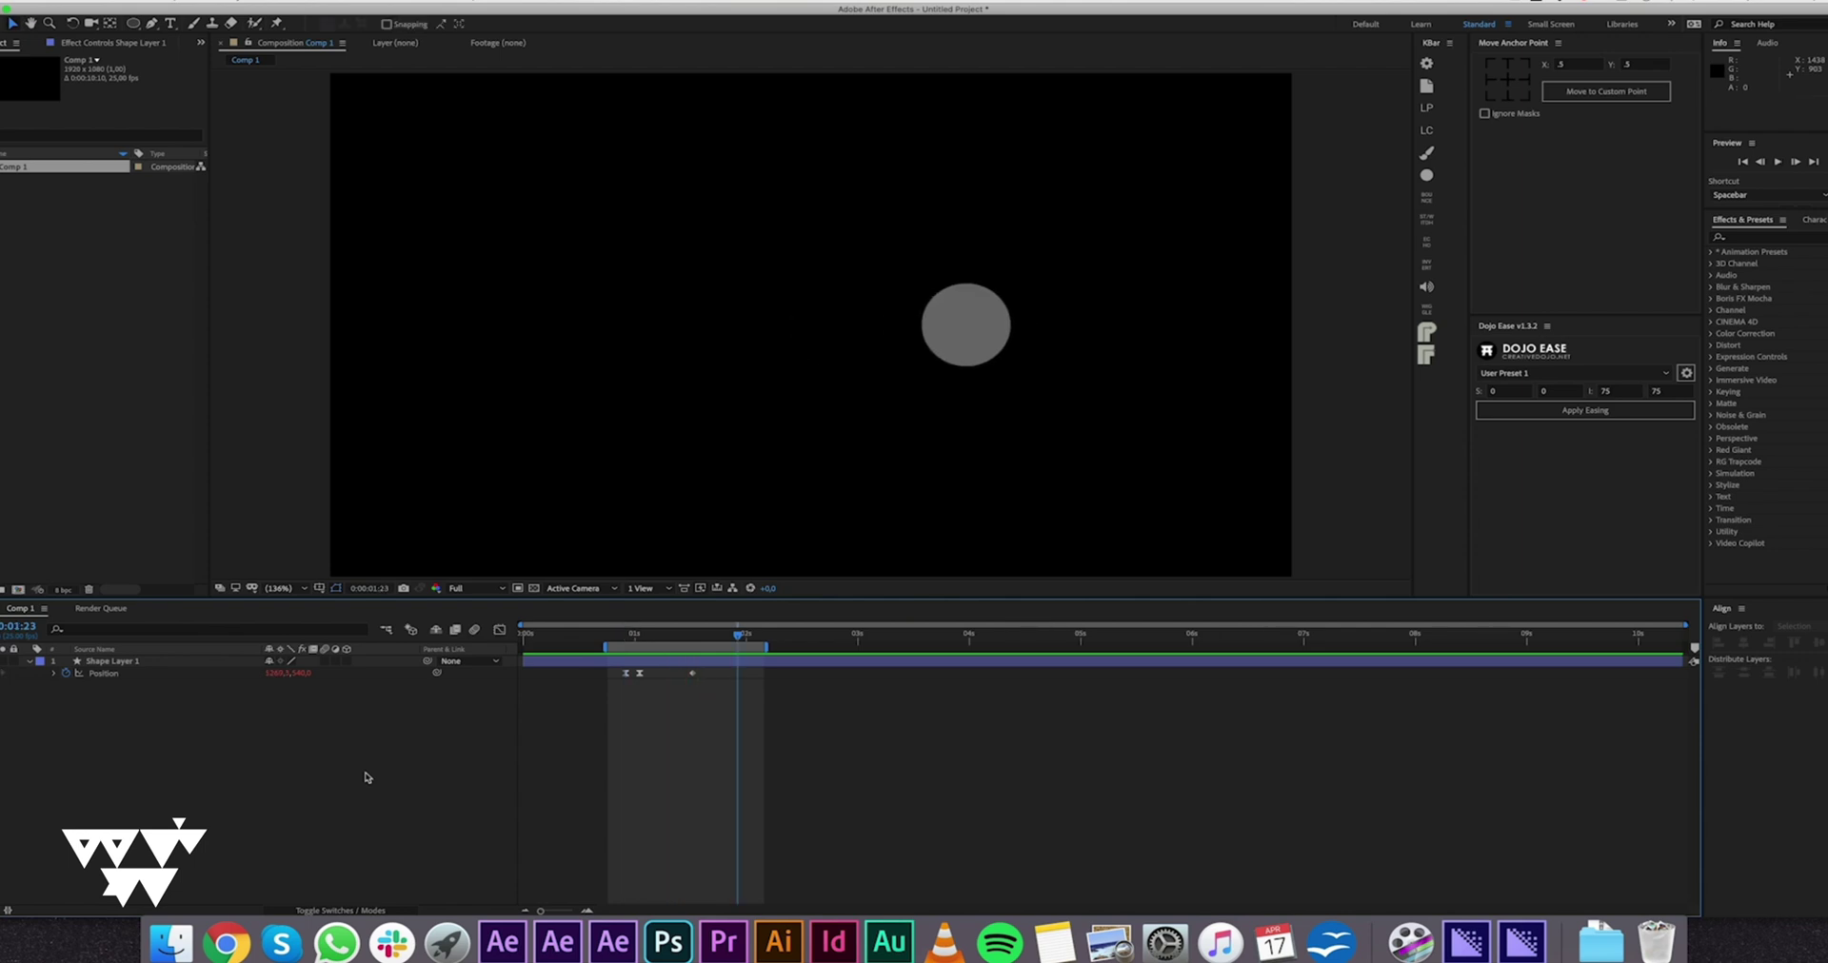
click(158, 666)
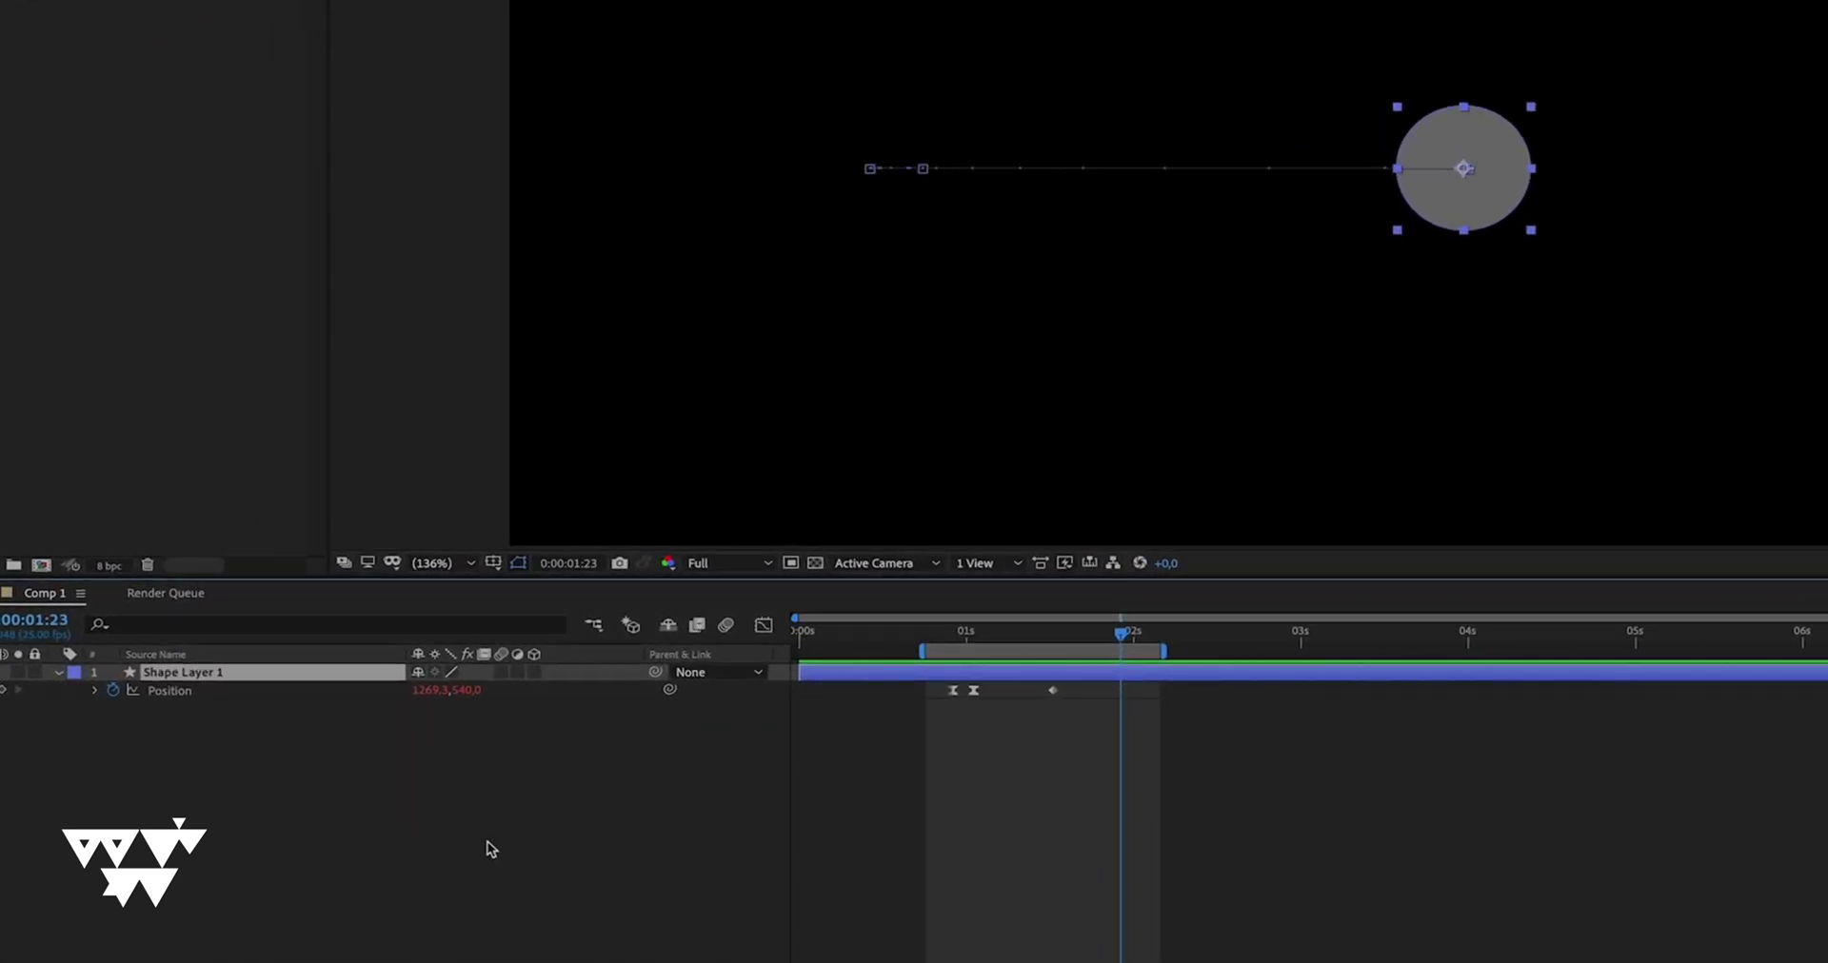
key(s)
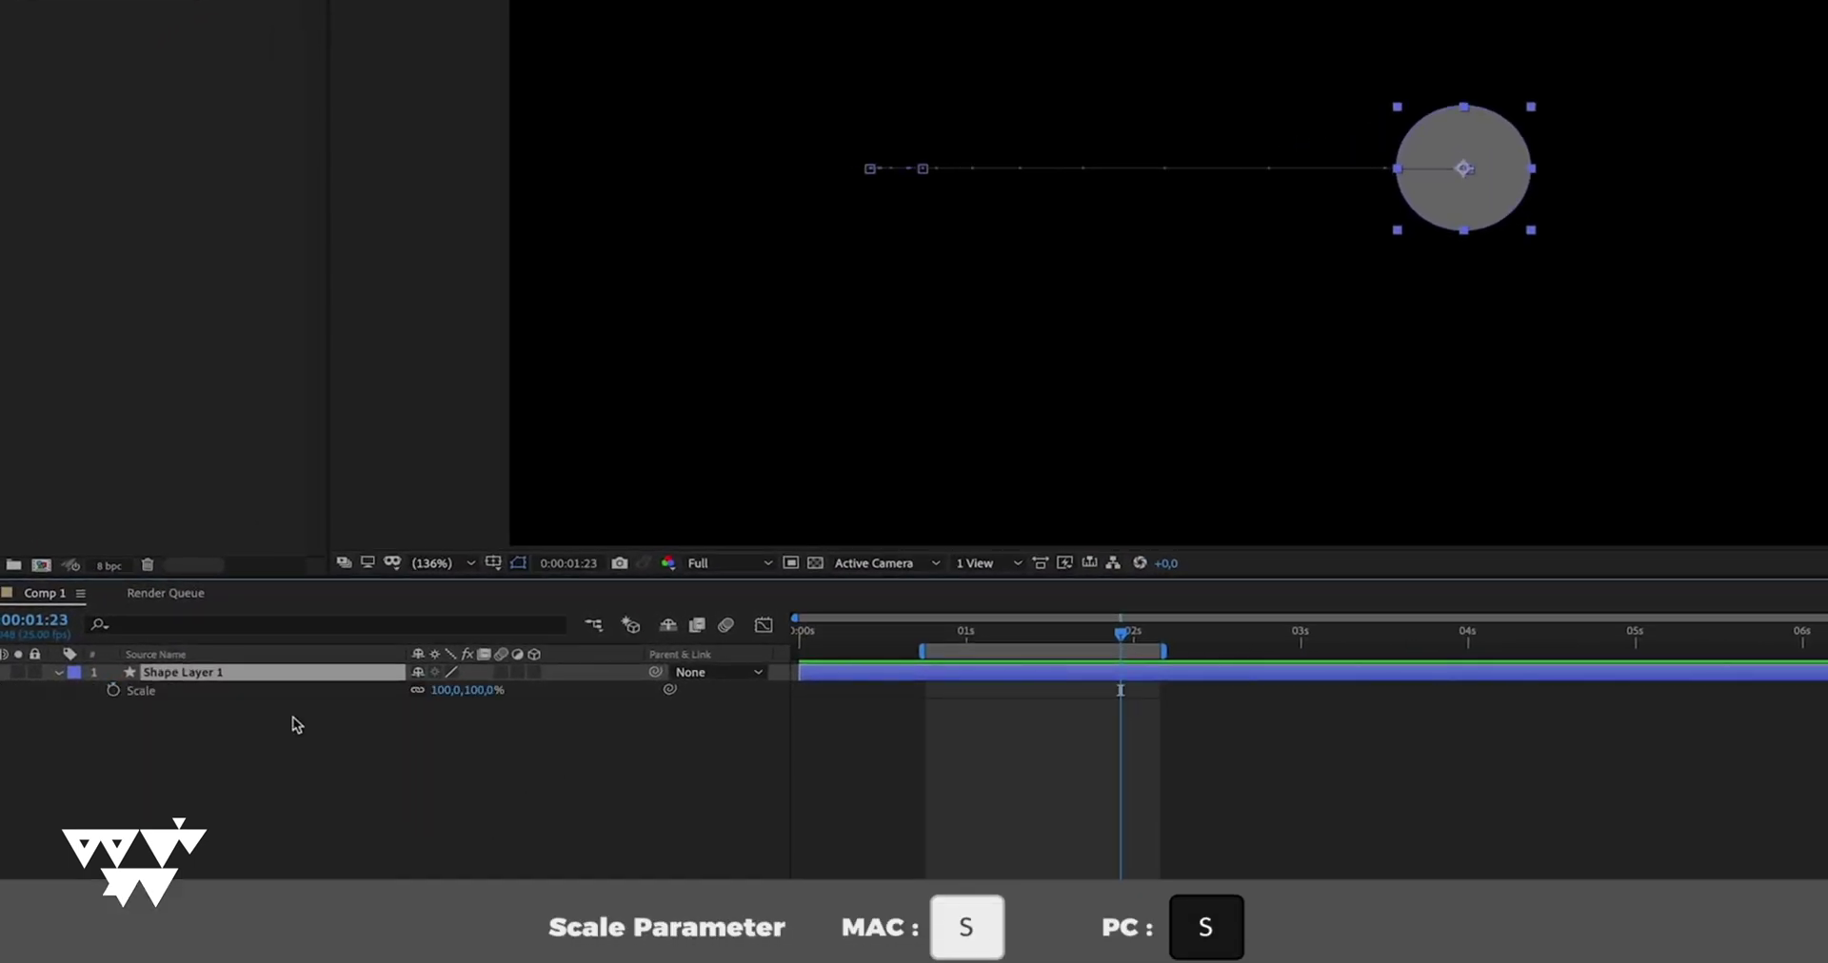
click(113, 690)
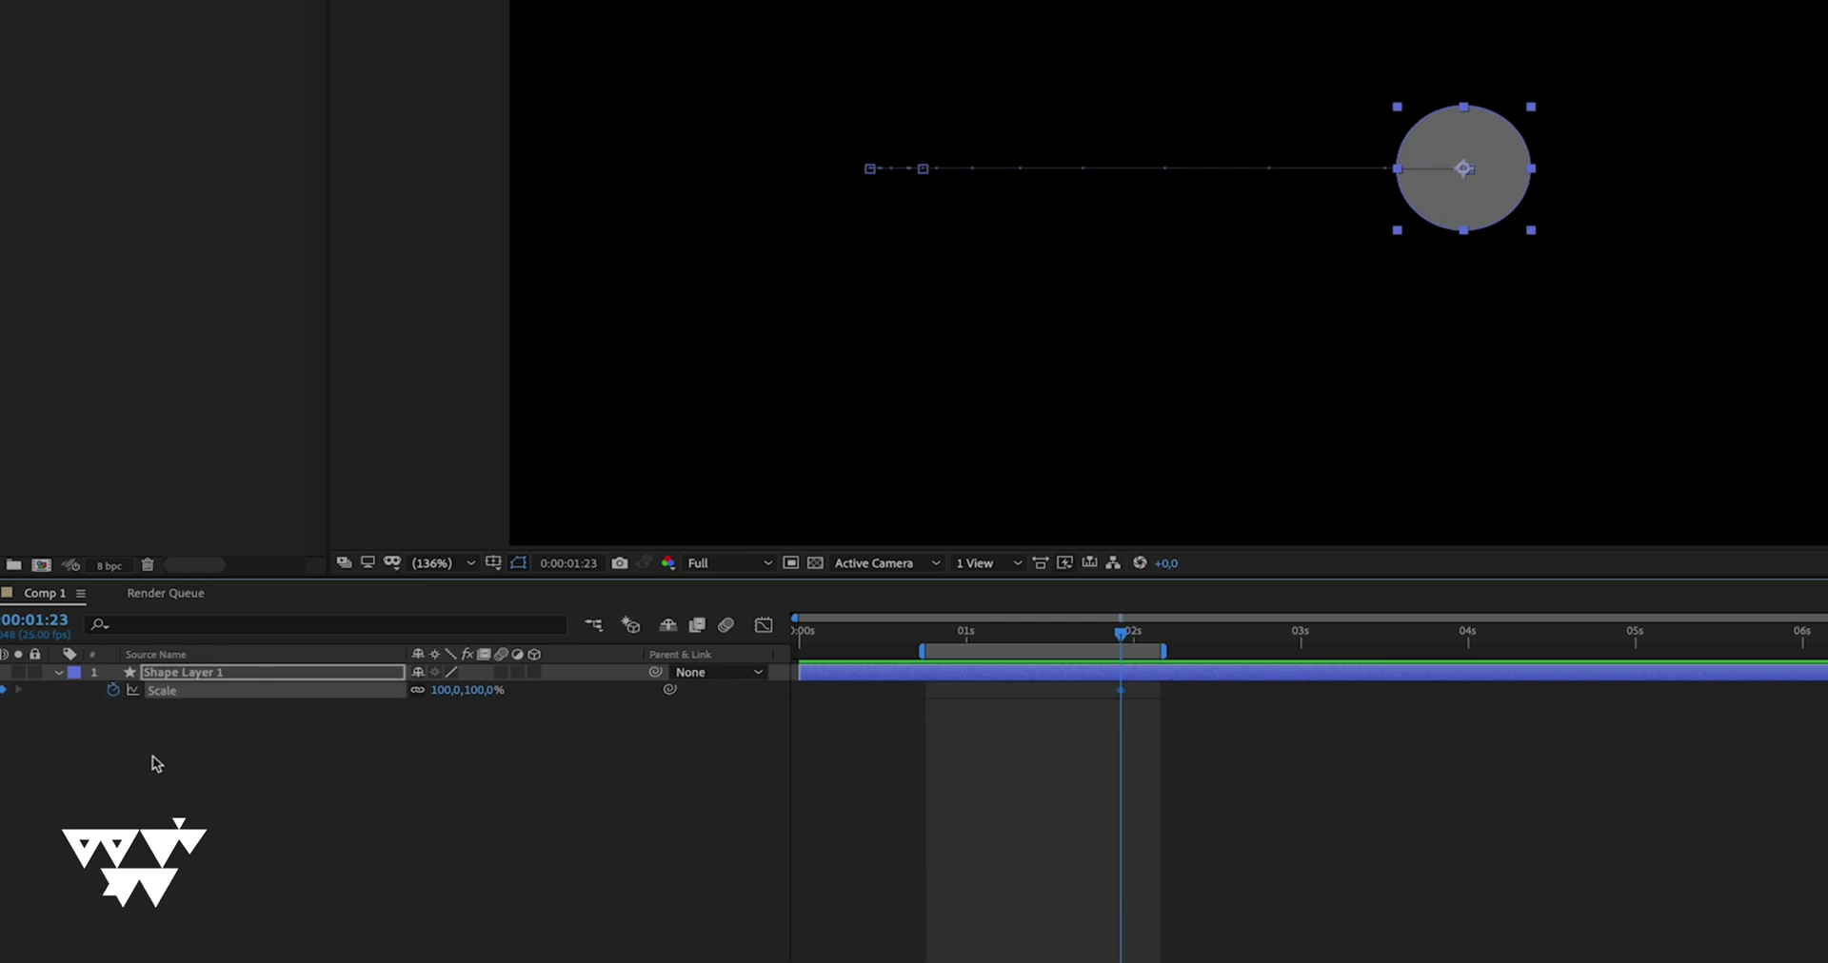
key(u)
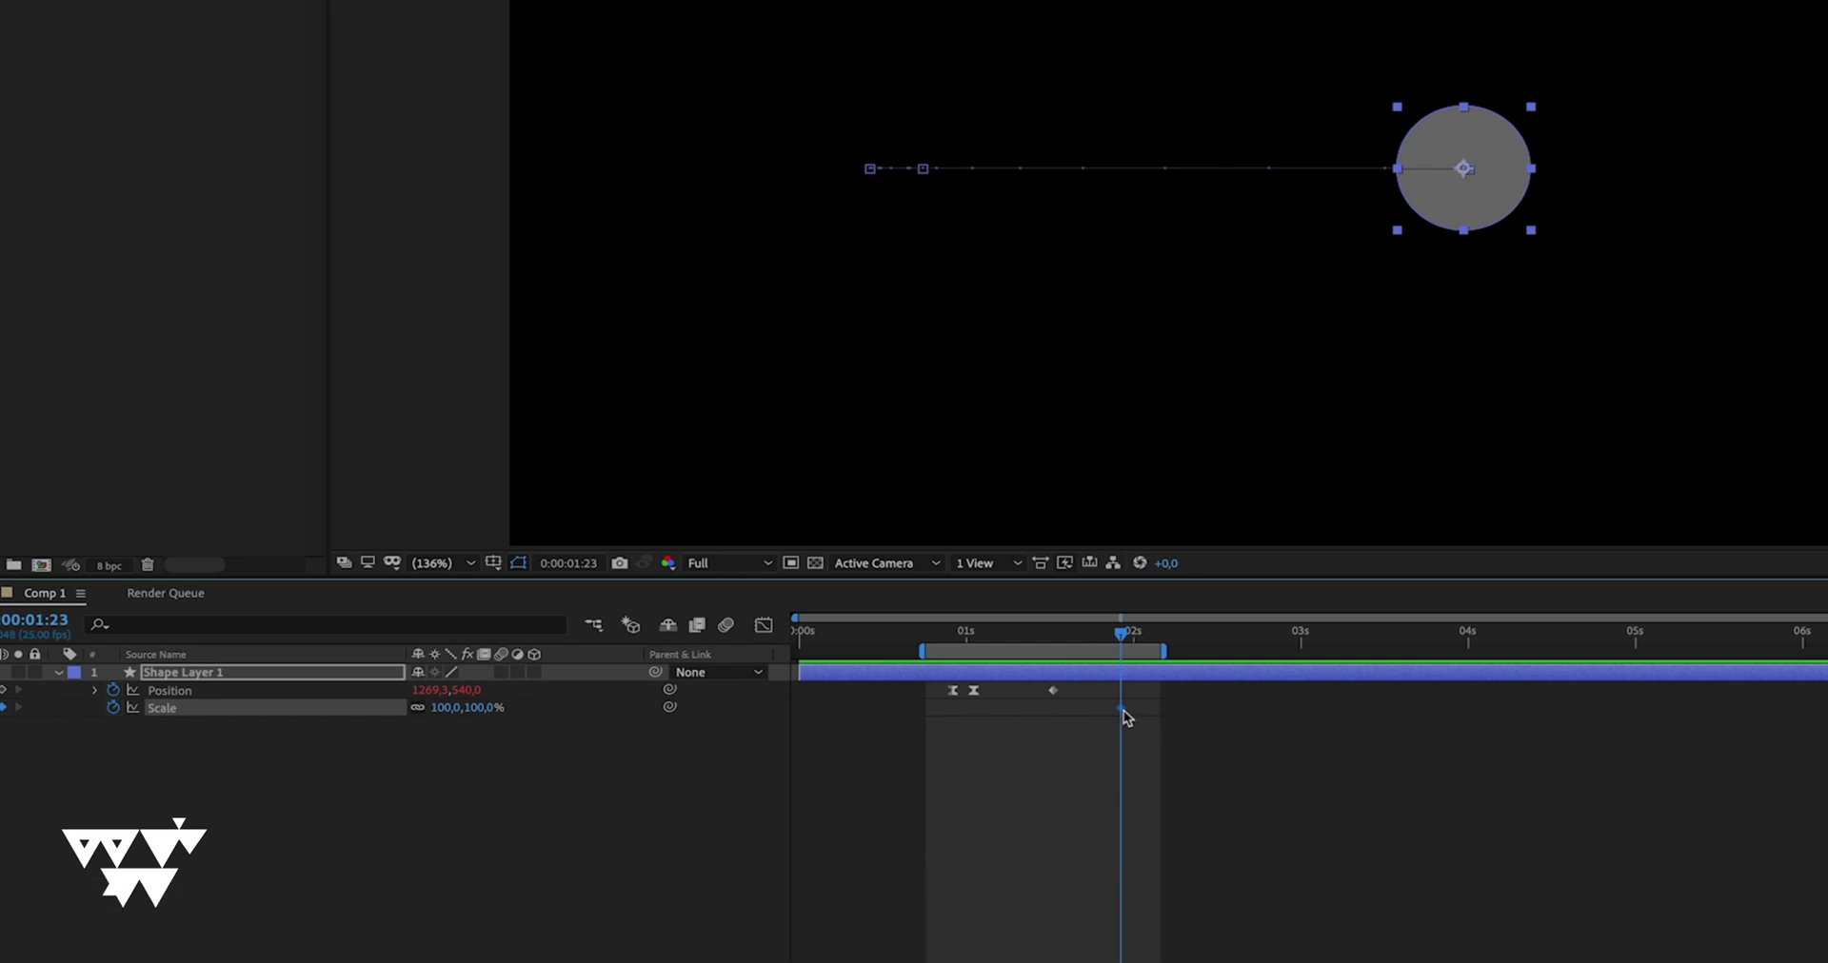
drag(1123, 716, 950, 735)
Step: At 0:00:01:01, unlink the Scale dimensions, set Scale to 72, 100%, and apply Easy Ease to both Scale keyframes
click(955, 635)
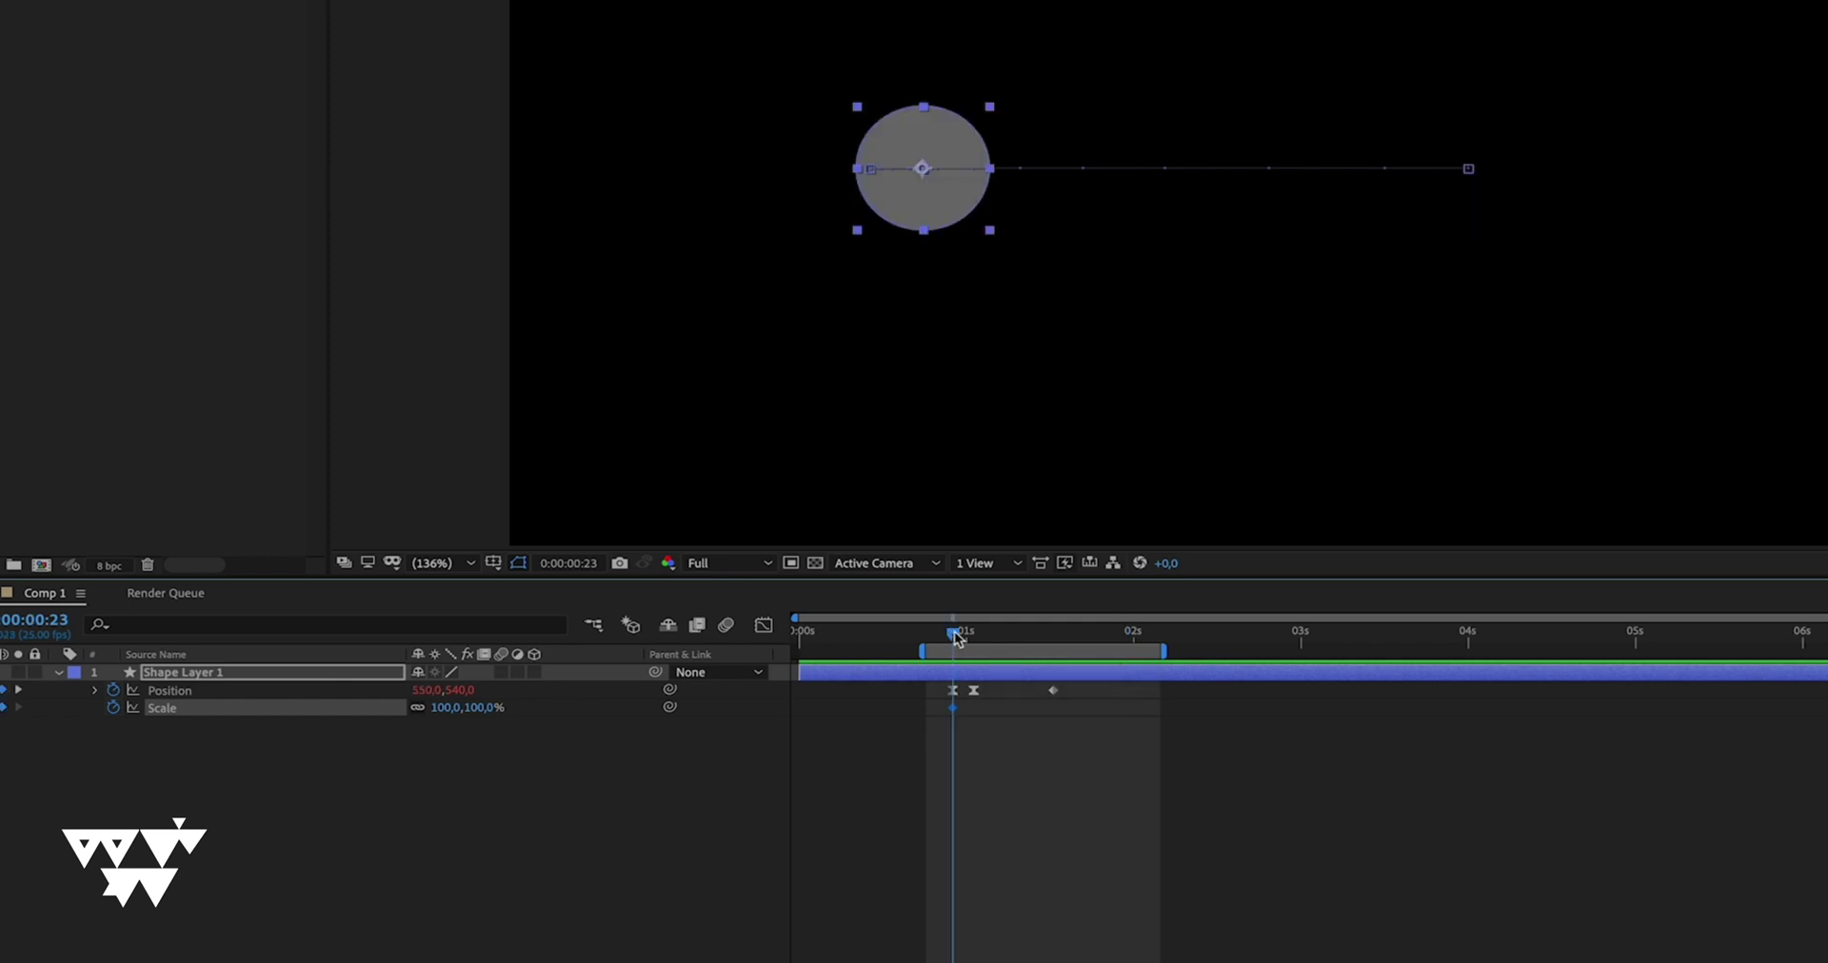
drag(957, 636, 977, 637)
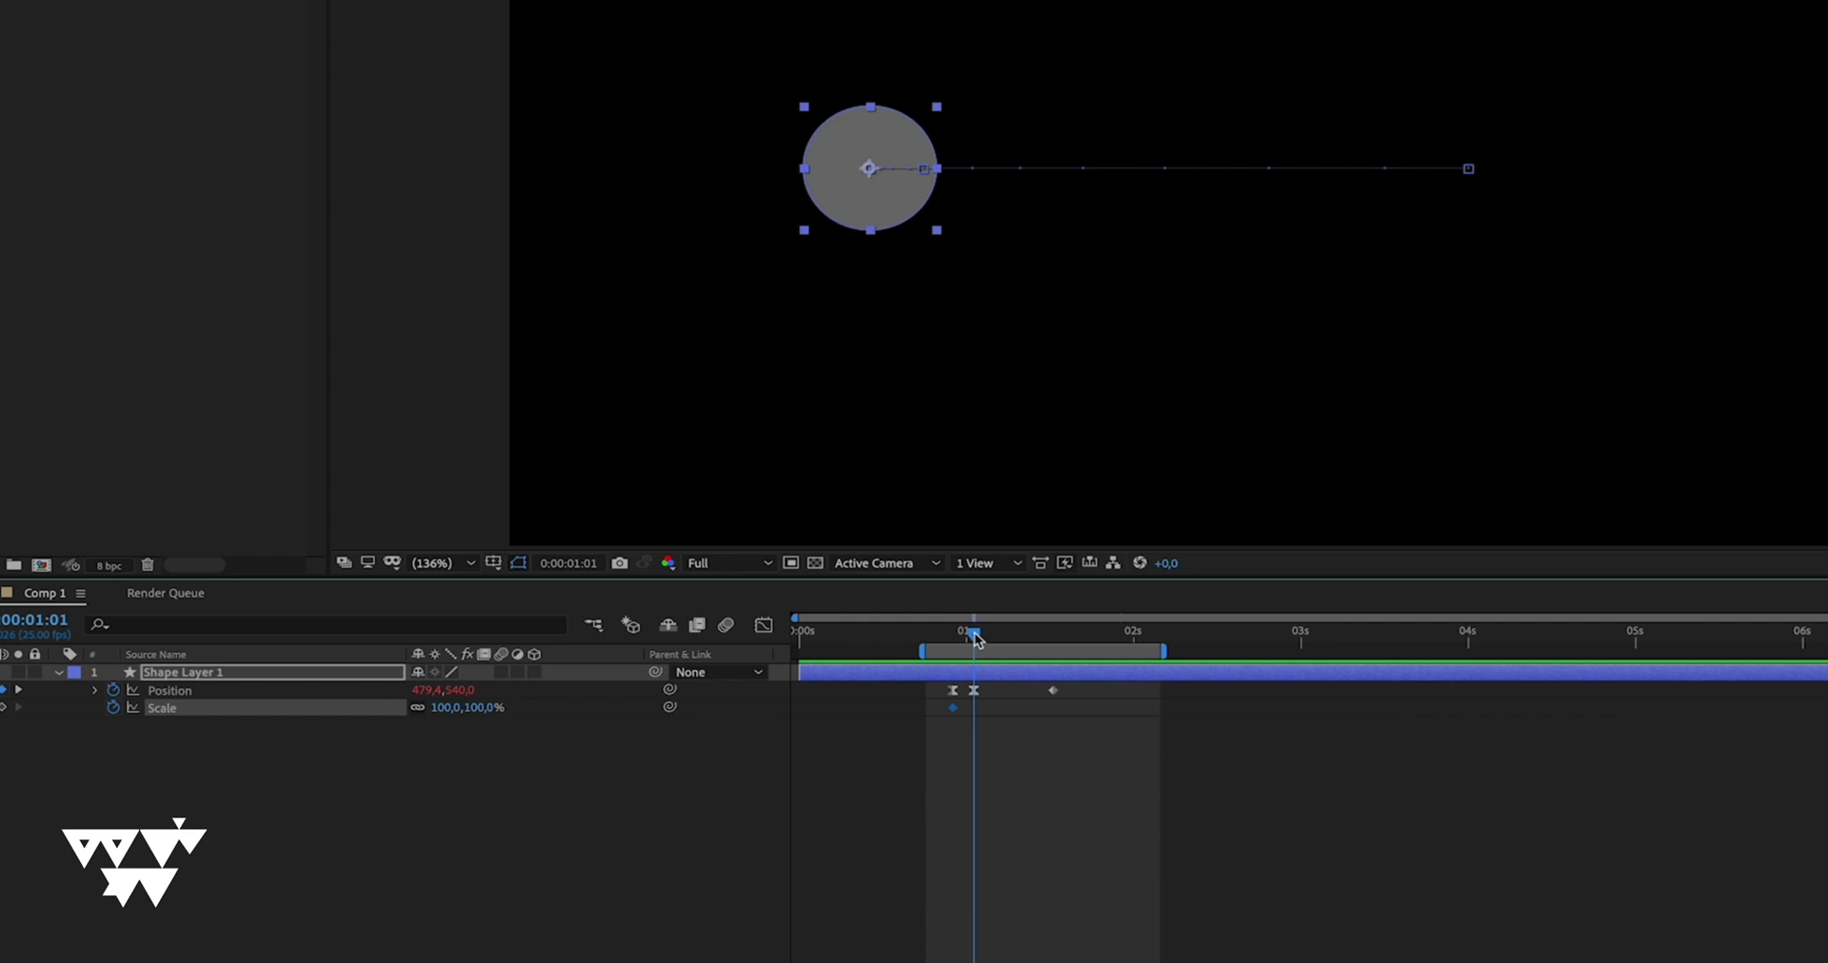
click(418, 709)
drag(443, 712, 511, 712)
key(ctrl+z)
drag(443, 712, 433, 725)
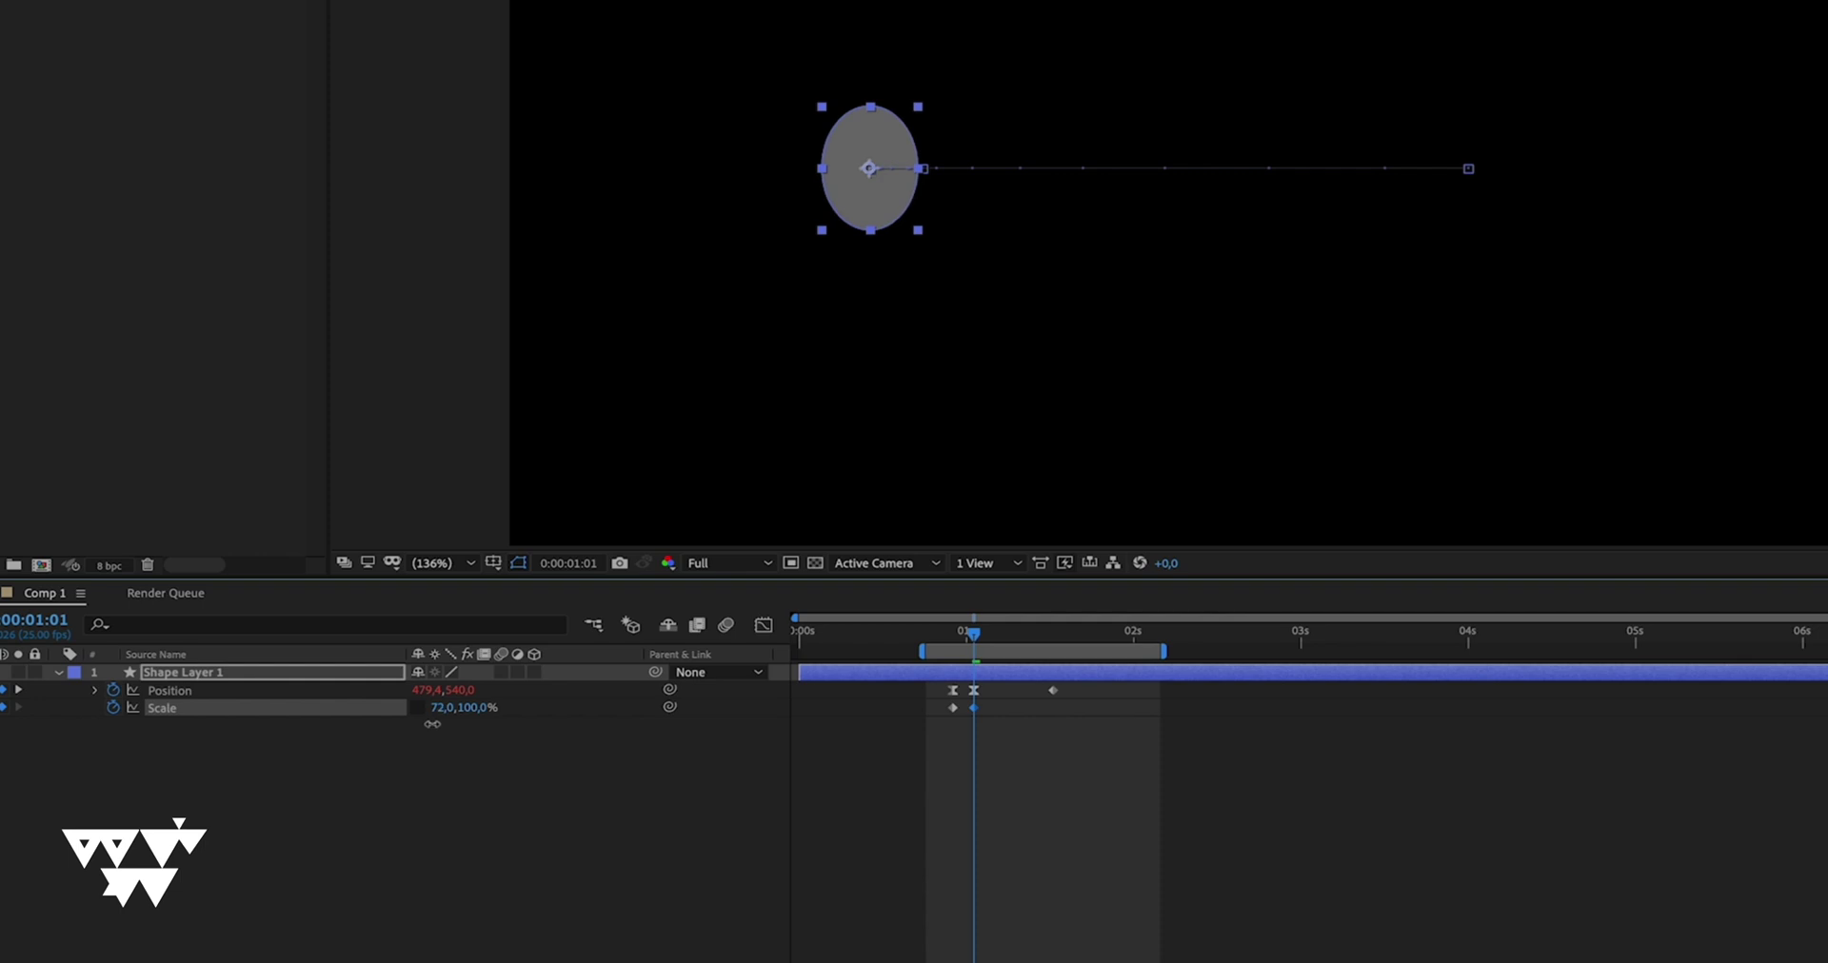
drag(939, 702, 992, 712)
Step: At 0:00:01:12, stretch and flatten the circle by setting its Scale to 131, 60%
drag(976, 636, 1048, 631)
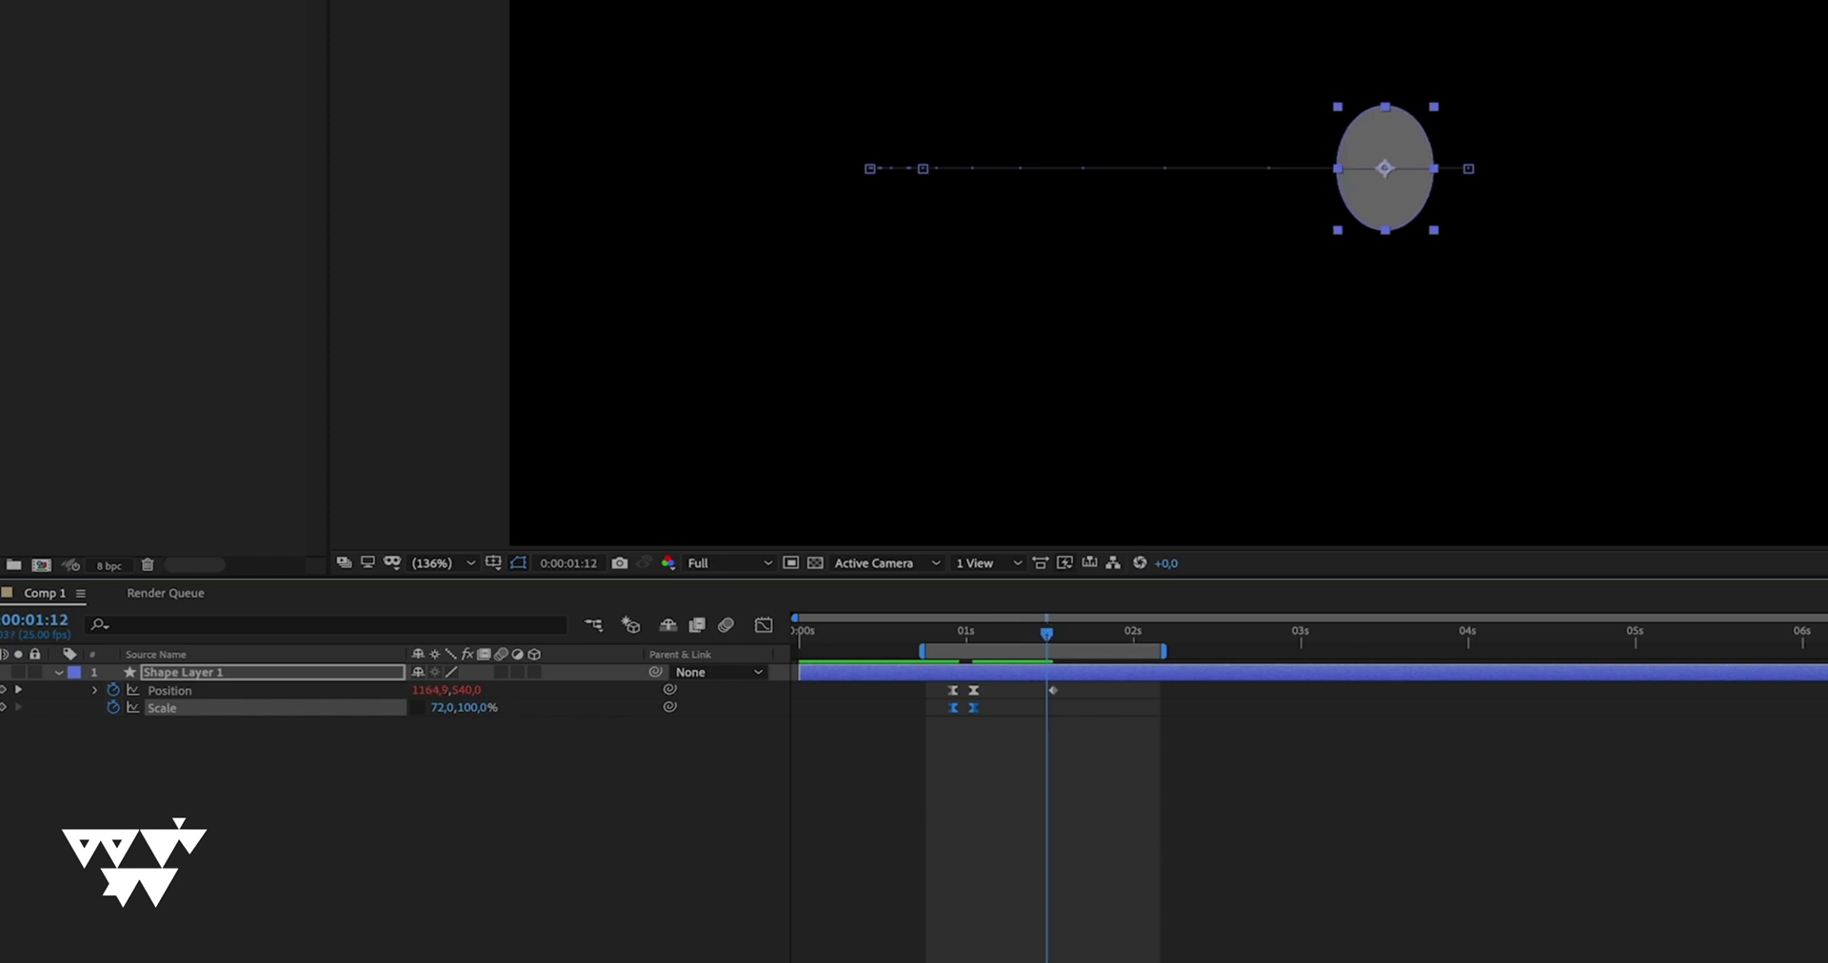
key(equal)
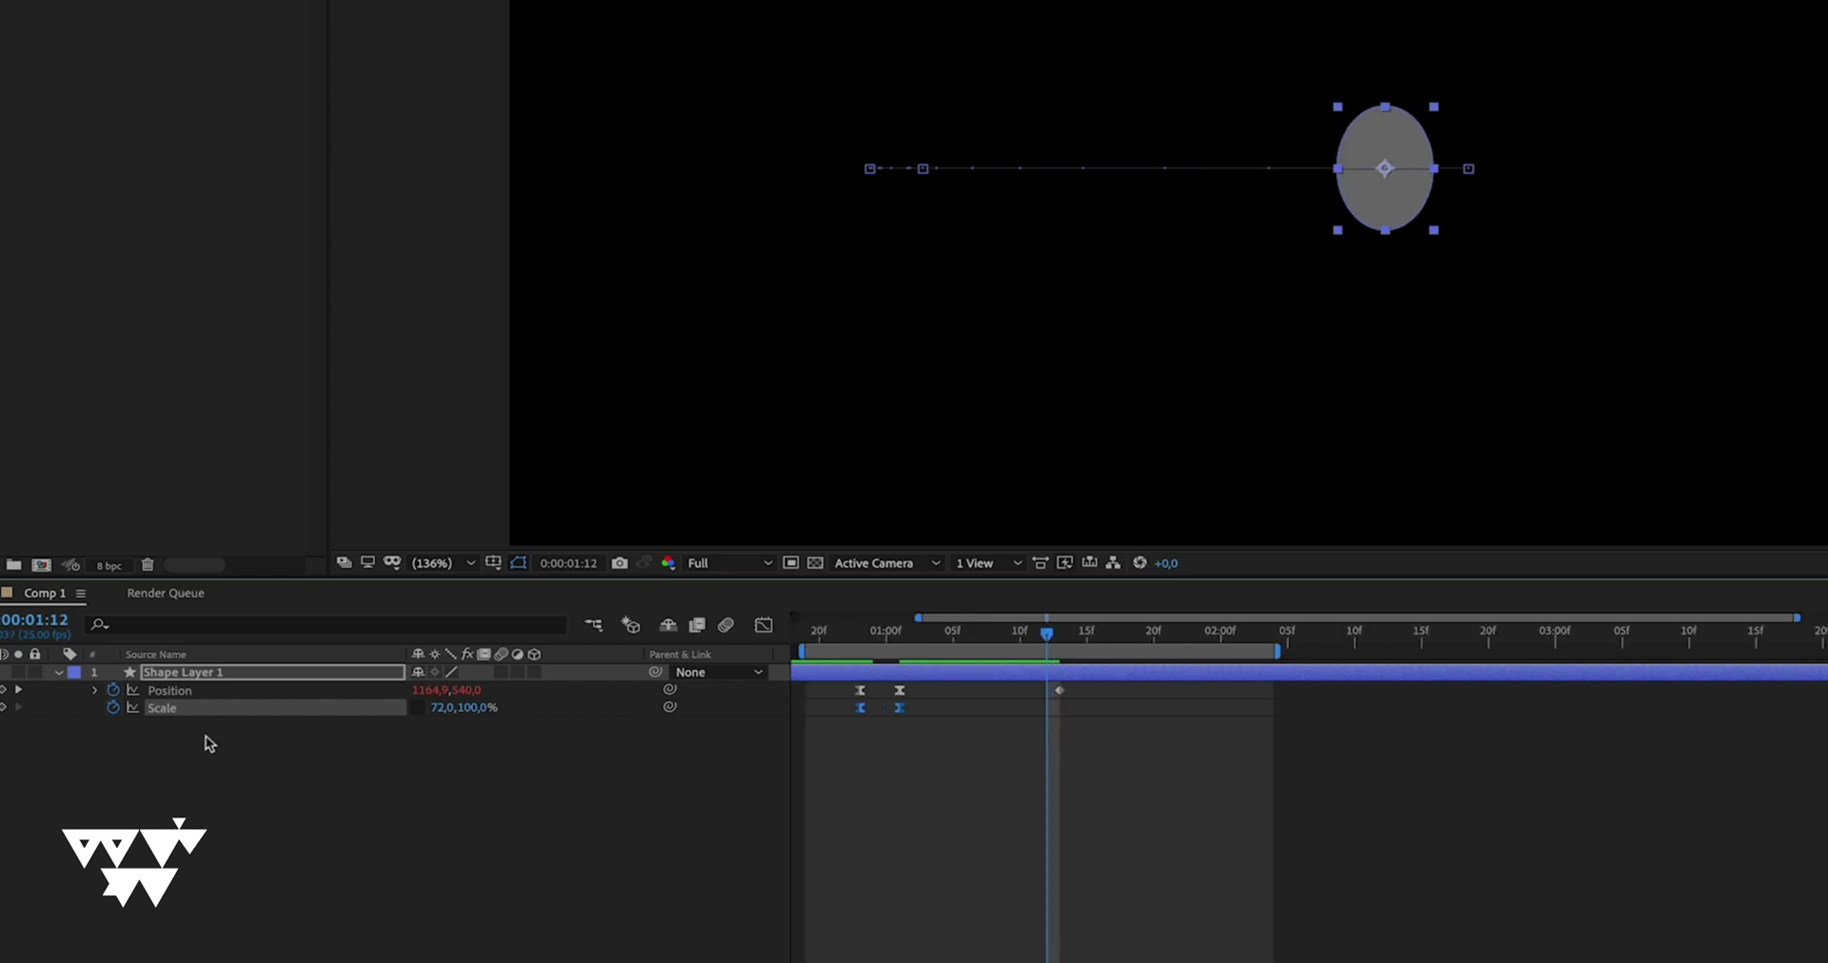
drag(441, 707, 530, 706)
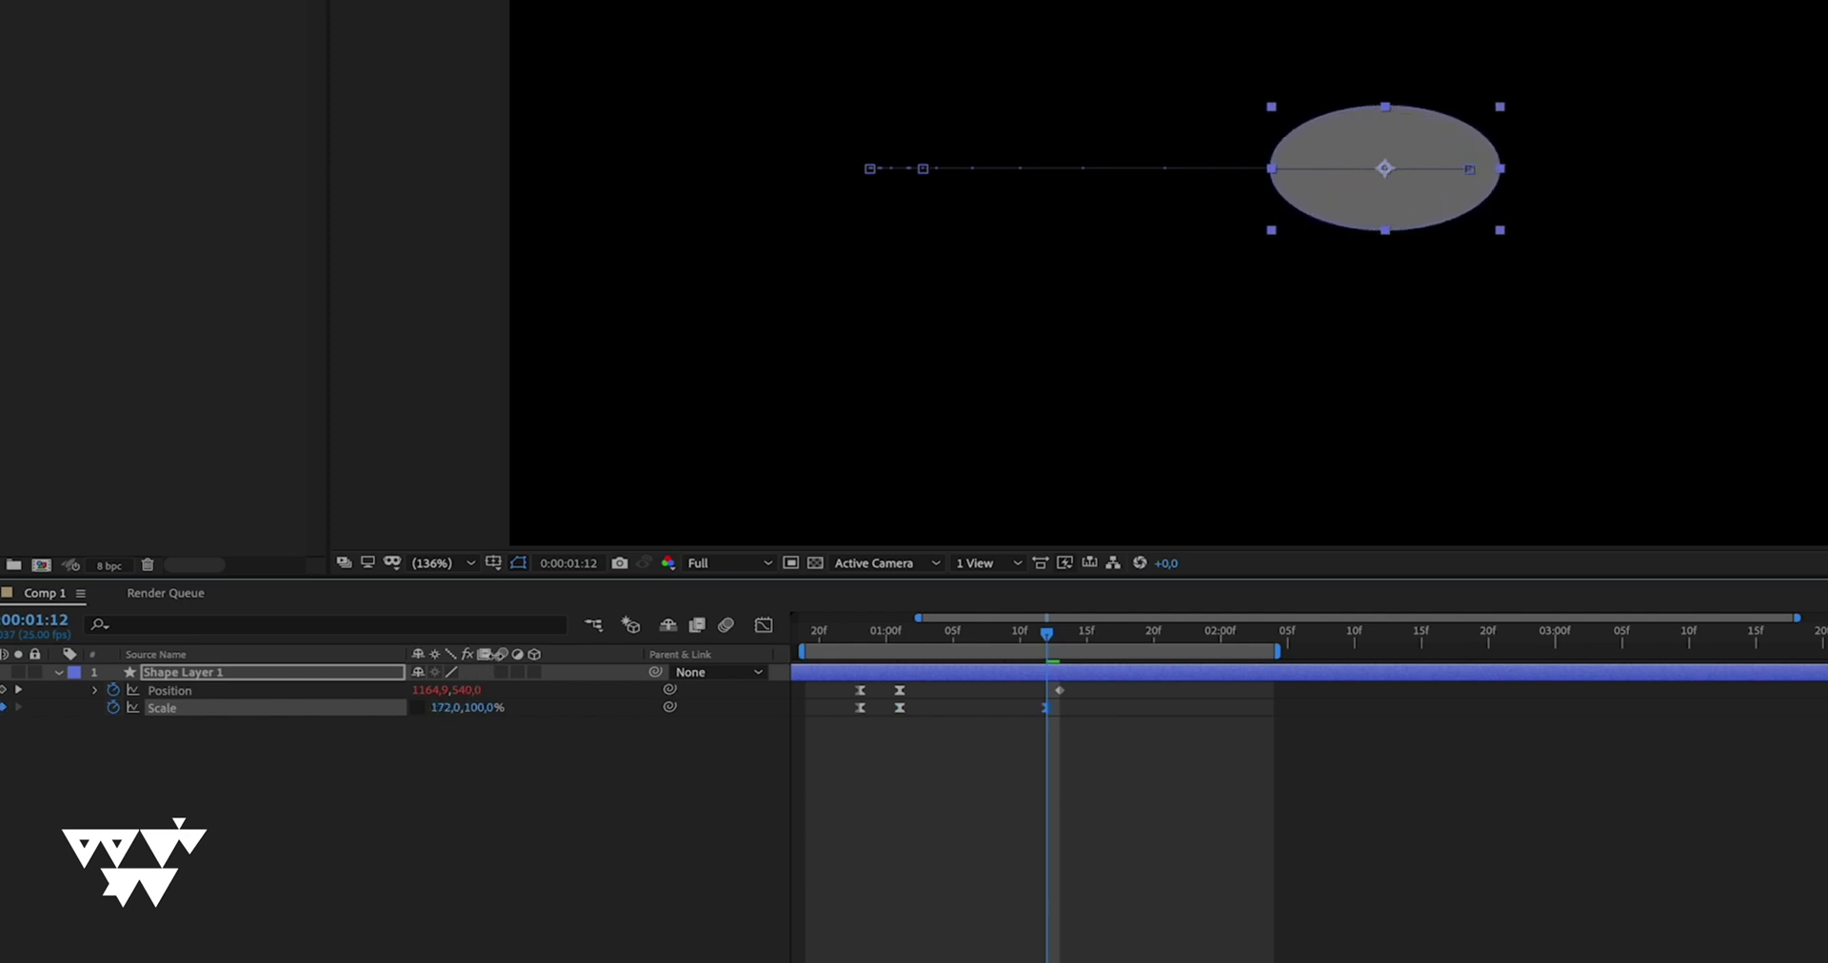
mouse_move(482, 725)
mouse_down()
mouse_move(432, 740)
mouse_move(471, 720)
mouse_up()
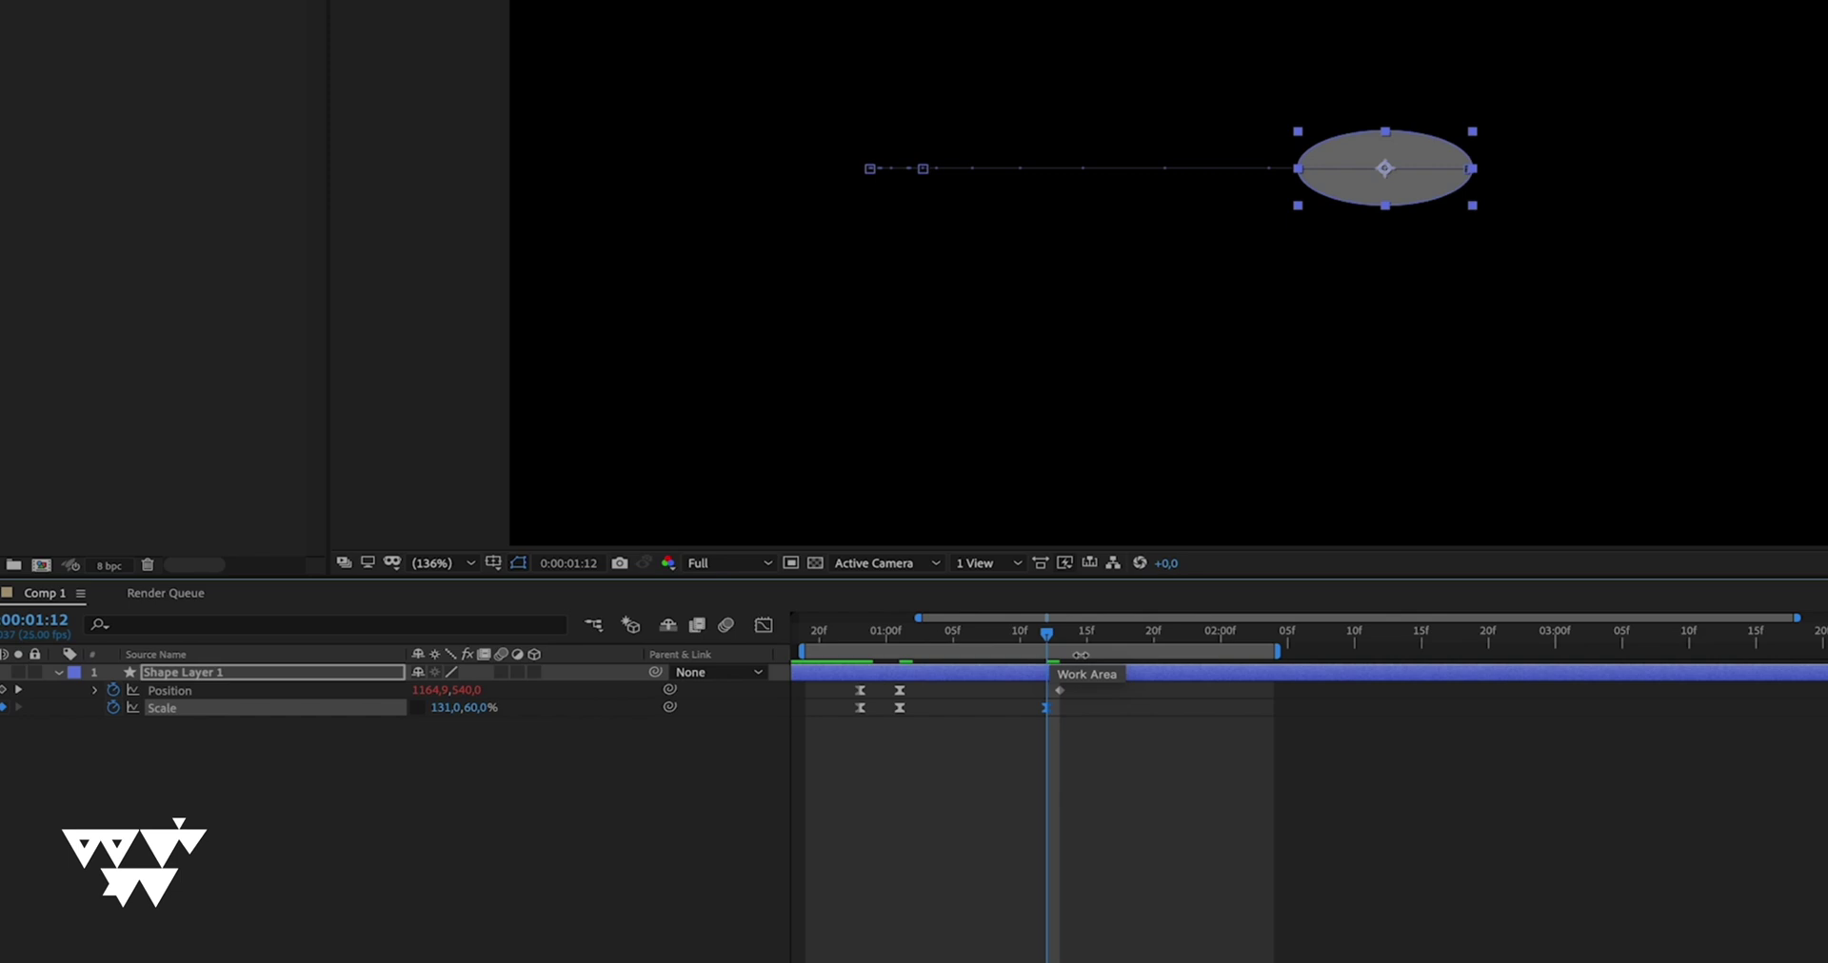
Step: Copy the first Scale keyframe to 0:00:01:14 and play back the squash and stretch animation
drag(866, 634, 1059, 635)
click(861, 708)
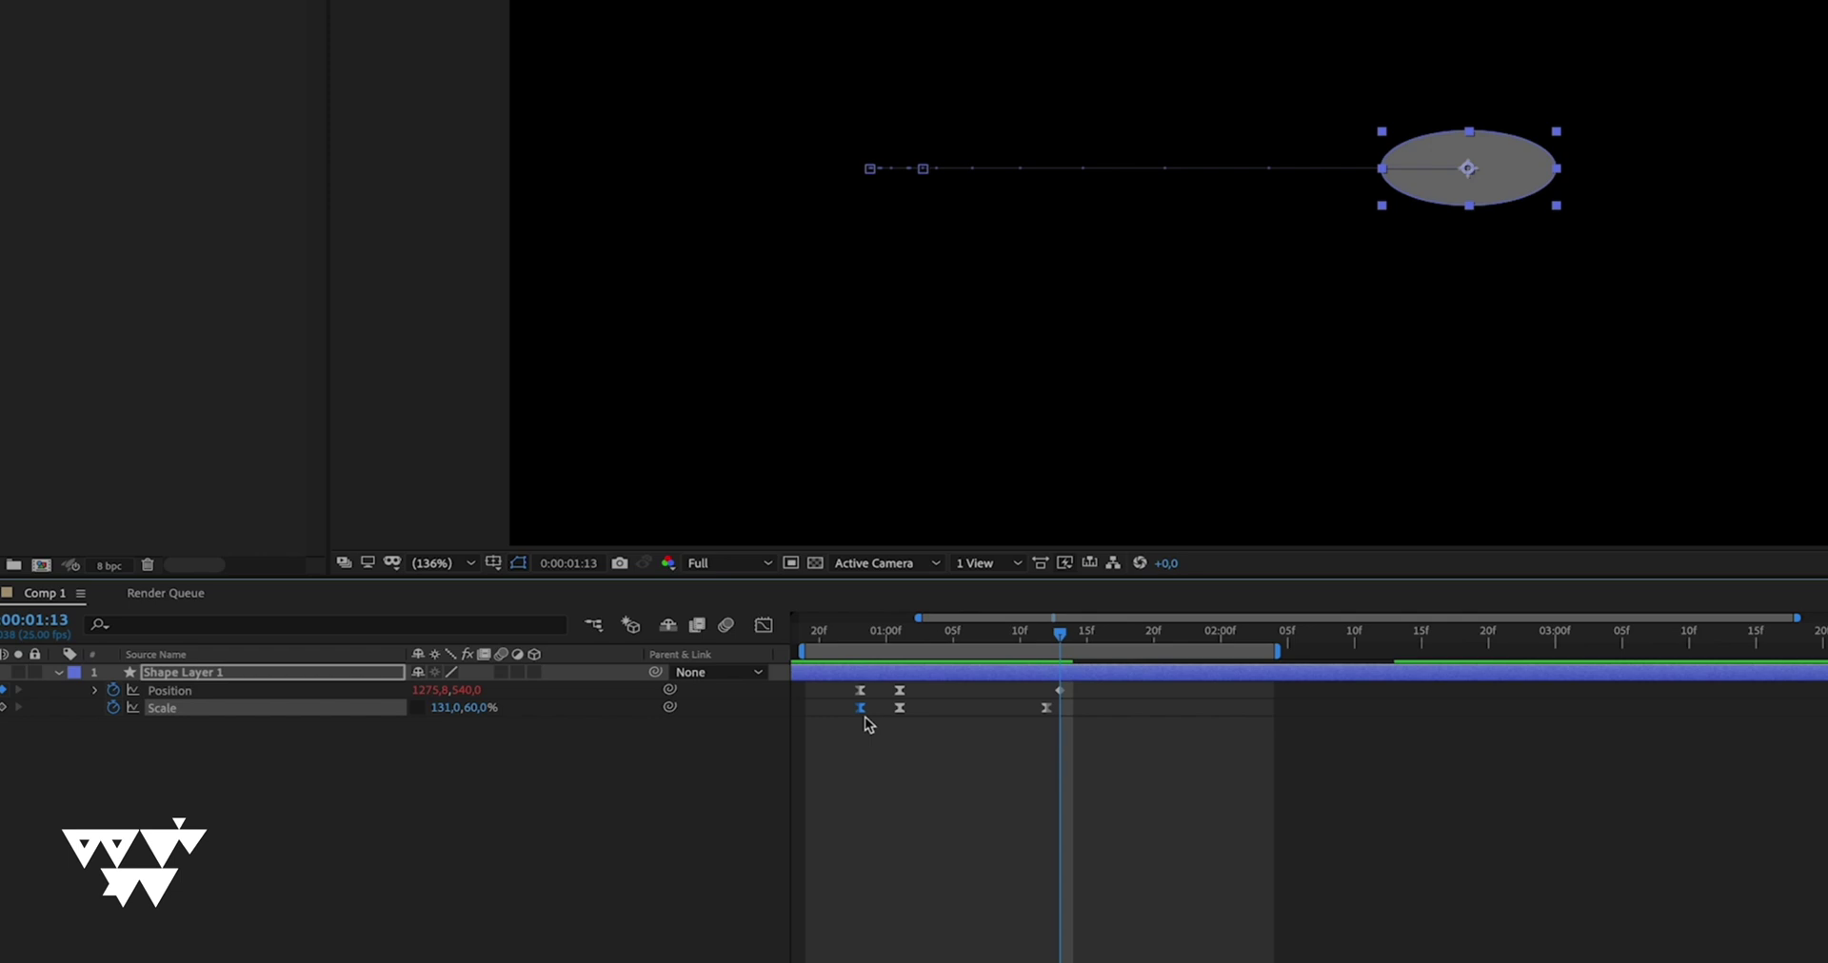
key(Page_Down)
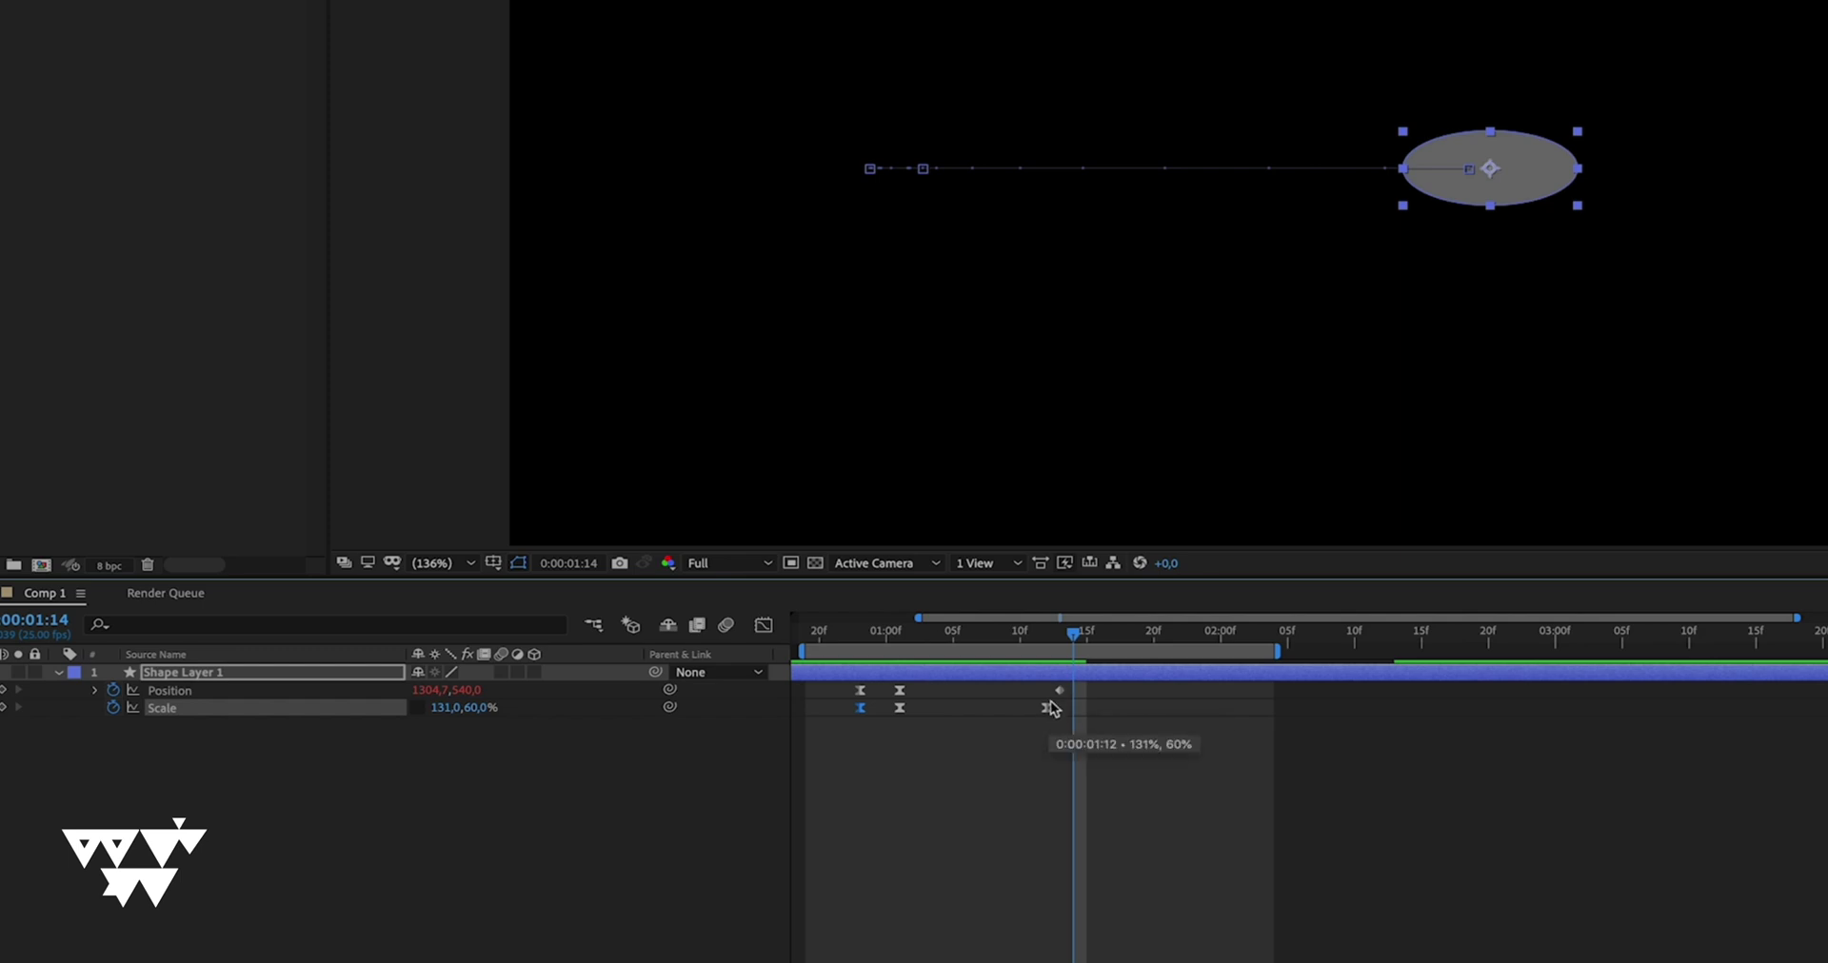
click(861, 709)
key(ctrl+c)
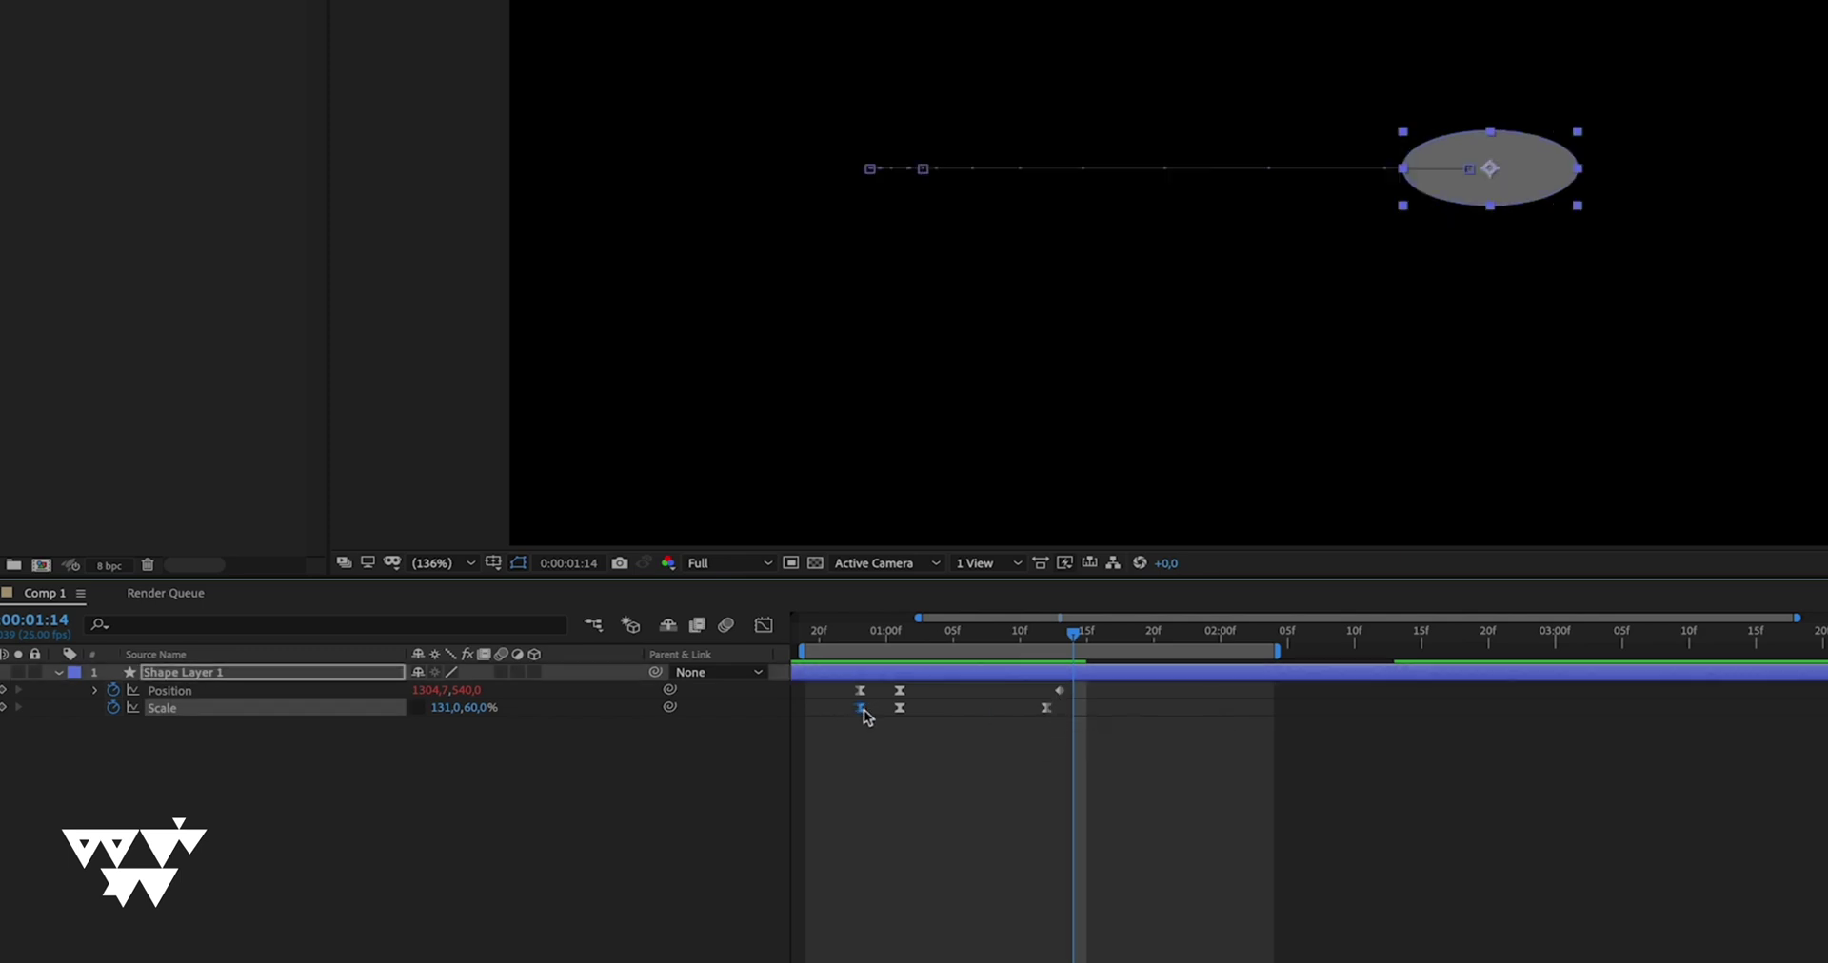
key(ctrl+v)
click(577, 786)
key(space)
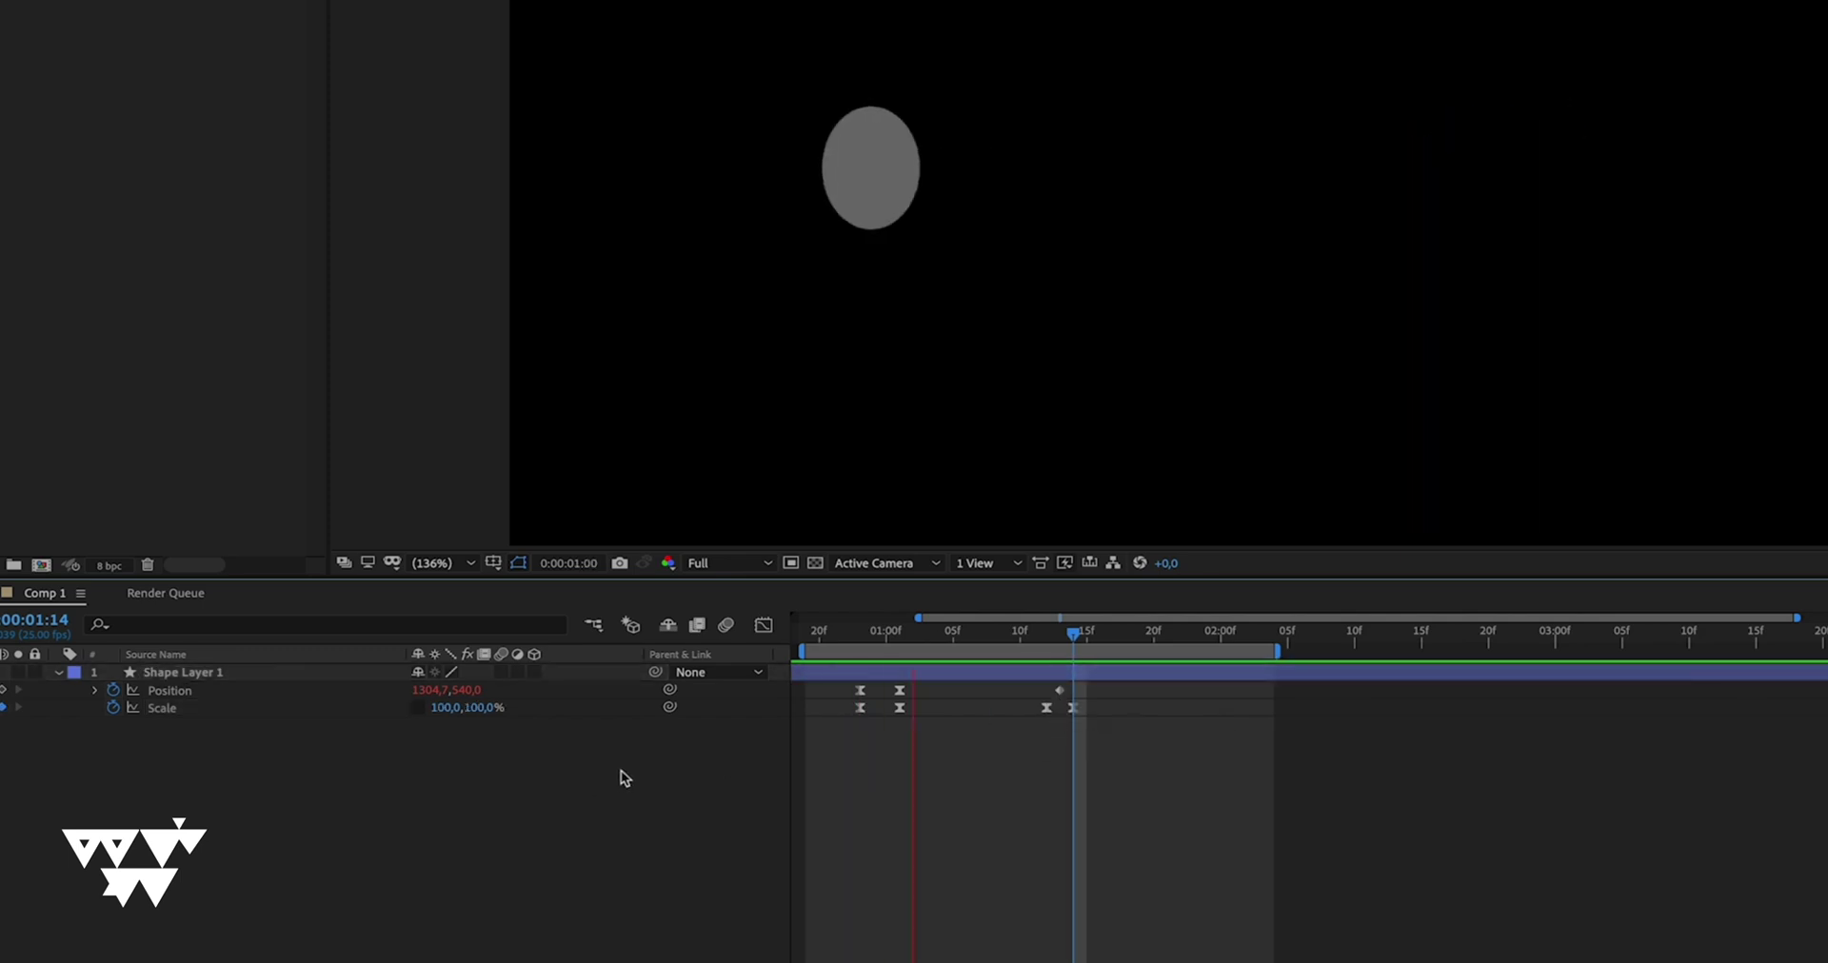